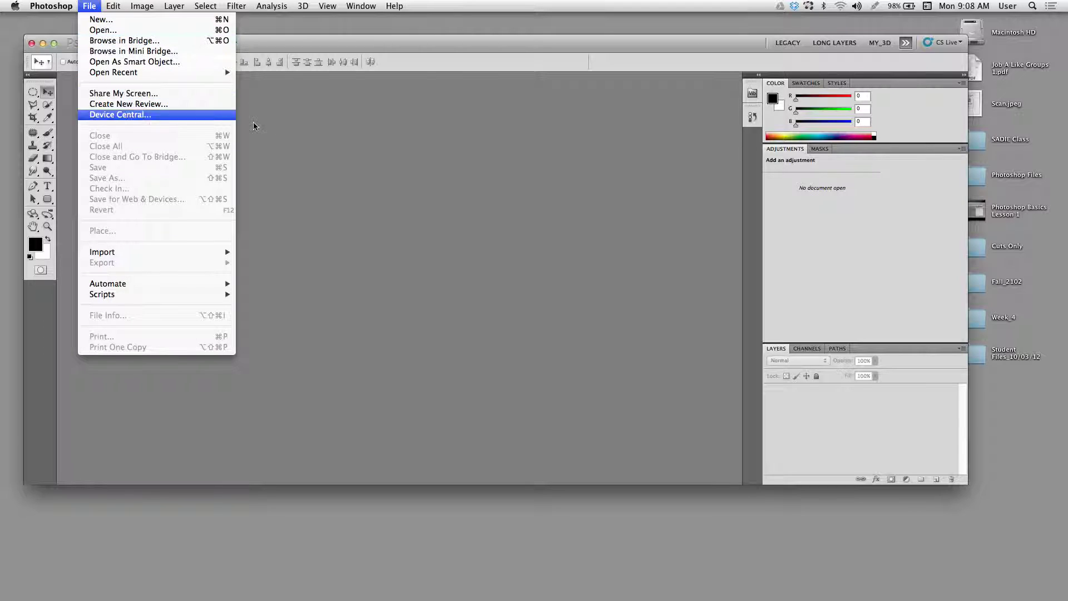
# - Launch Adobe Bridge from Photoshop, restore its minimized Photoshop Files window, and position it over the Photoshop window
pyautogui.click(291, 132)
pyautogui.moveTo(289, 37); pyautogui.dragTo(333, 158)
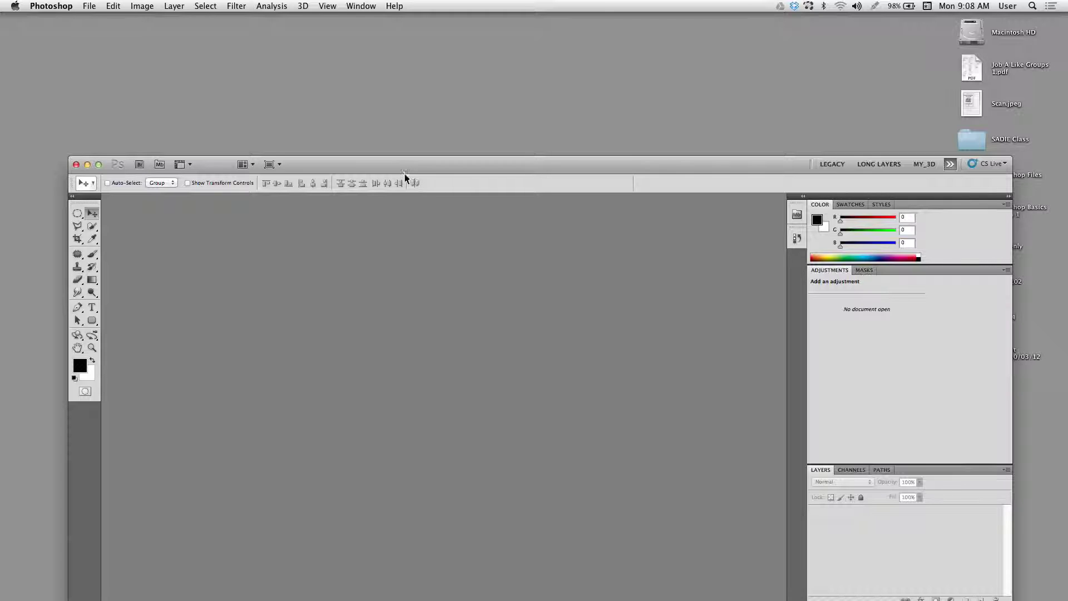
pyautogui.click(139, 165)
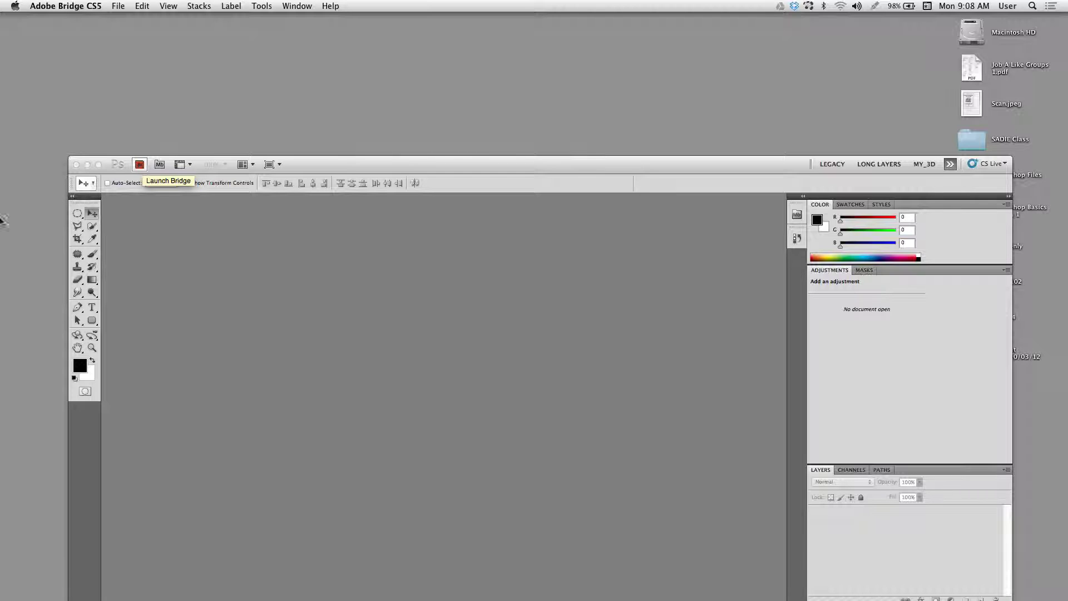
pyautogui.moveTo(3, 265)
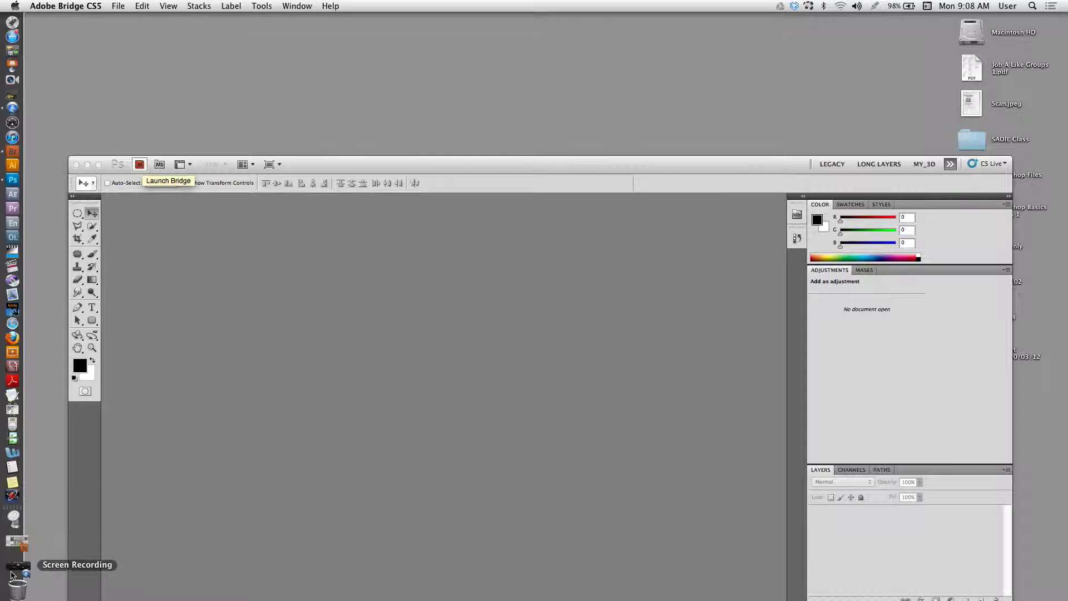
pyautogui.click(16, 542)
pyautogui.moveTo(352, 113); pyautogui.dragTo(468, 114)
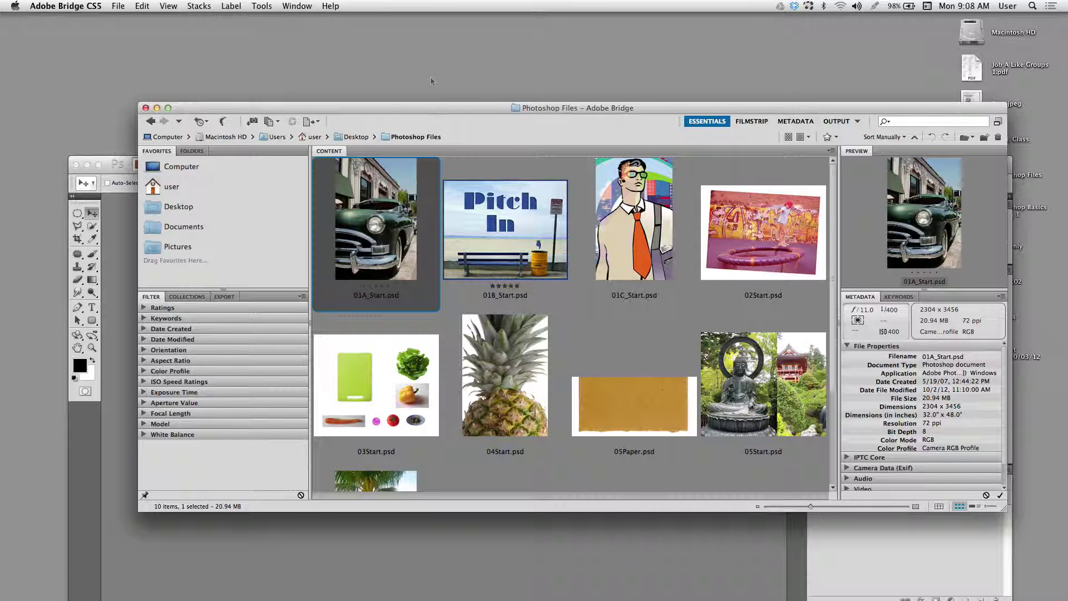
pyautogui.moveTo(431, 81); pyautogui.dragTo(442, 83)
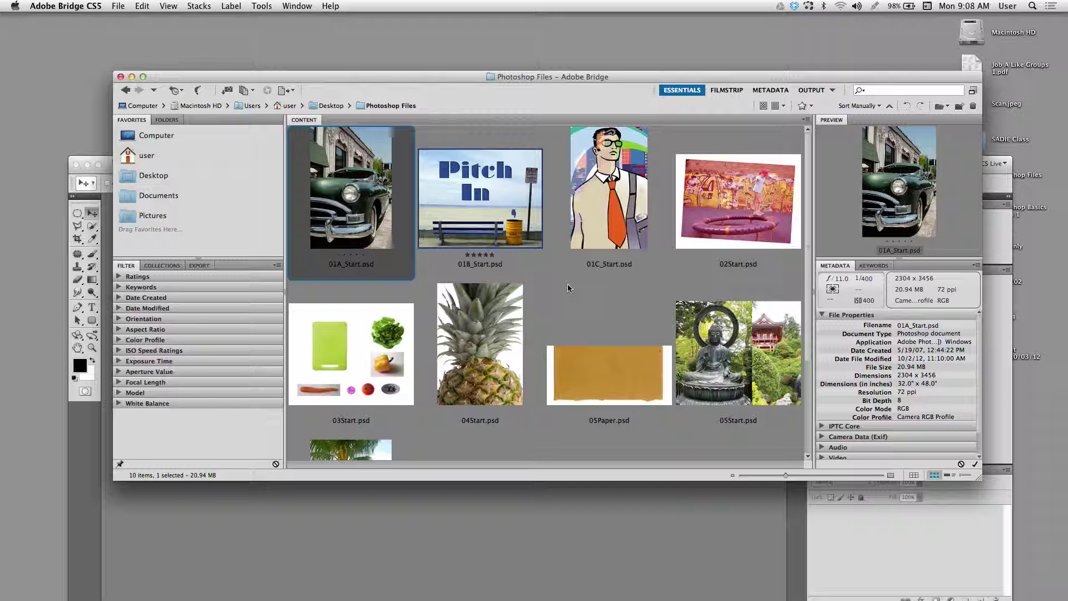
pyautogui.moveTo(463, 76); pyautogui.dragTo(484, 107)
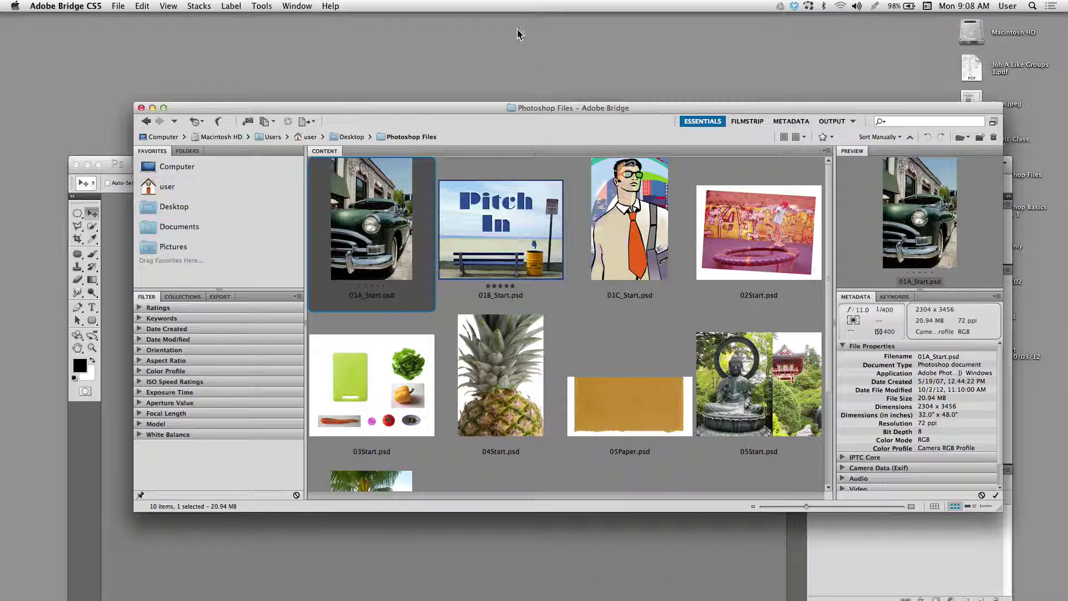
# - Reset Bridge's standard workspaces and reposition the Bridge window
pyautogui.click(293, 6)
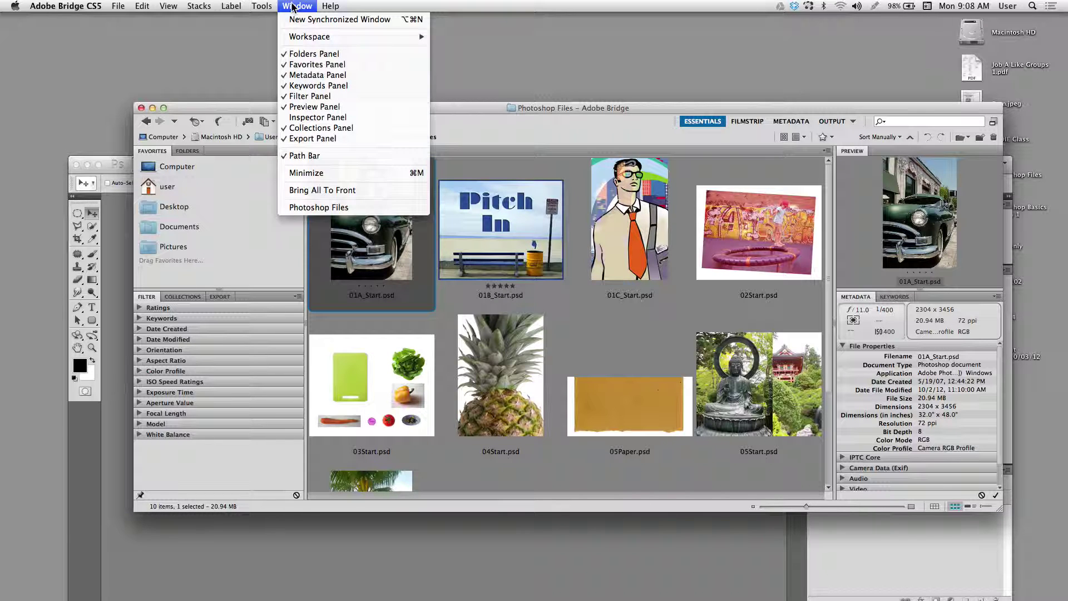
pyautogui.moveTo(302, 38)
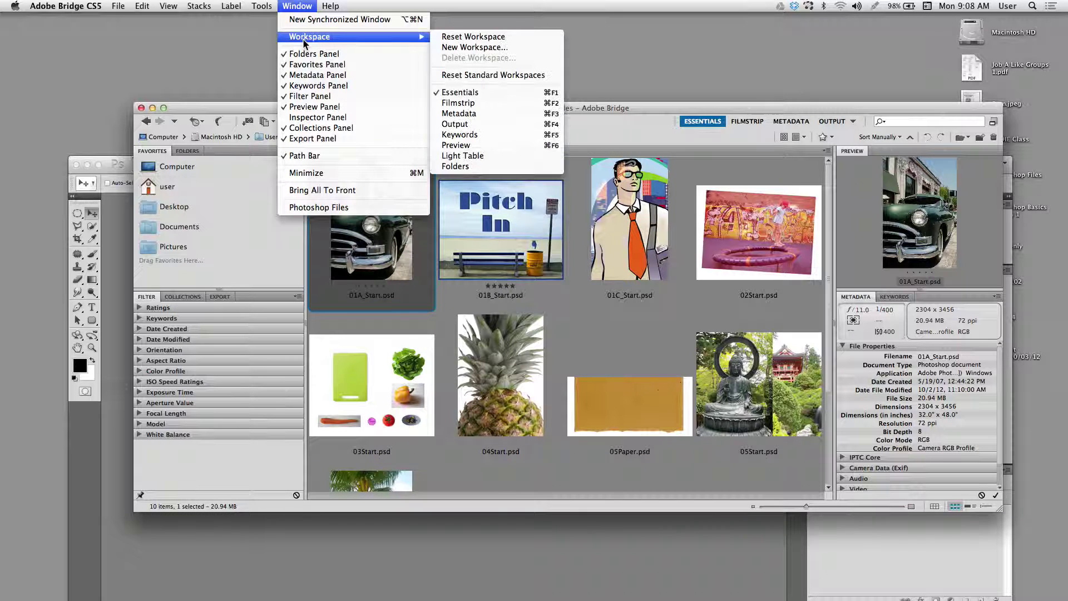
pyautogui.click(497, 75)
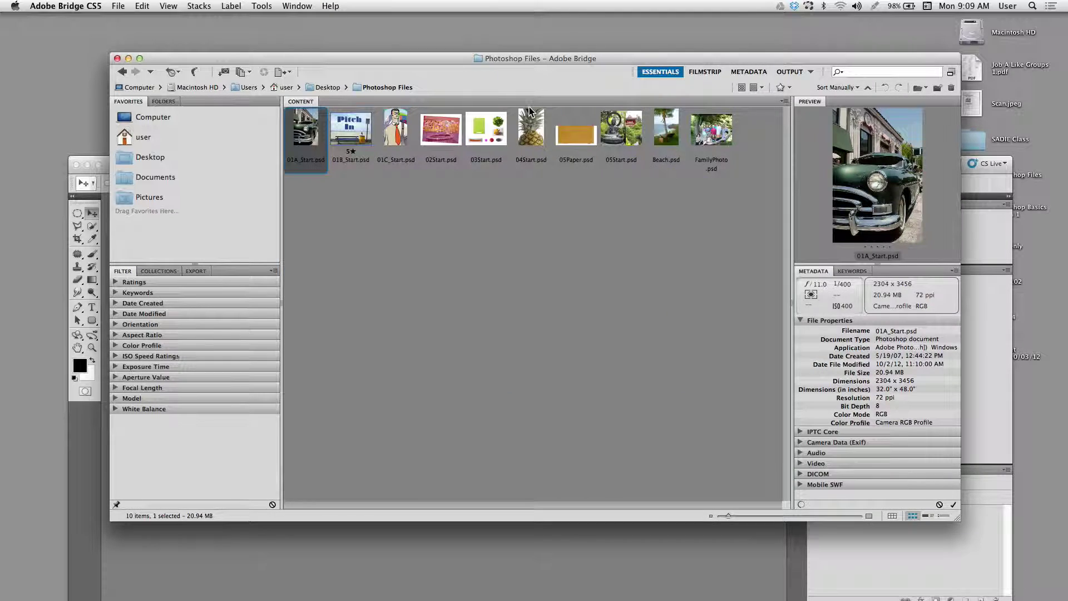
pyautogui.moveTo(543, 57); pyautogui.dragTo(551, 60)
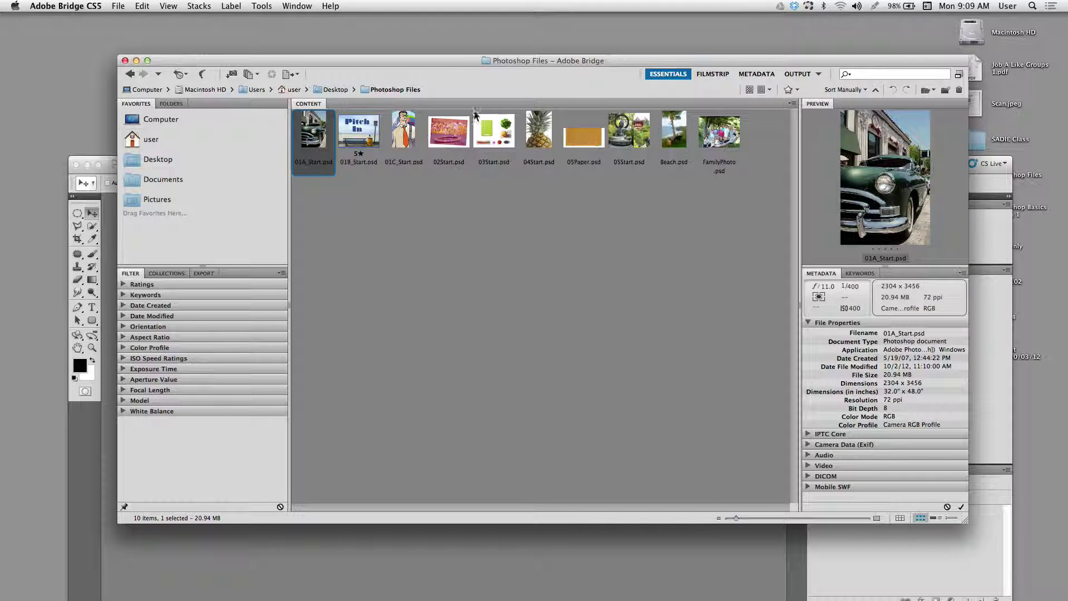
pyautogui.moveTo(366, 63); pyautogui.dragTo(375, 64)
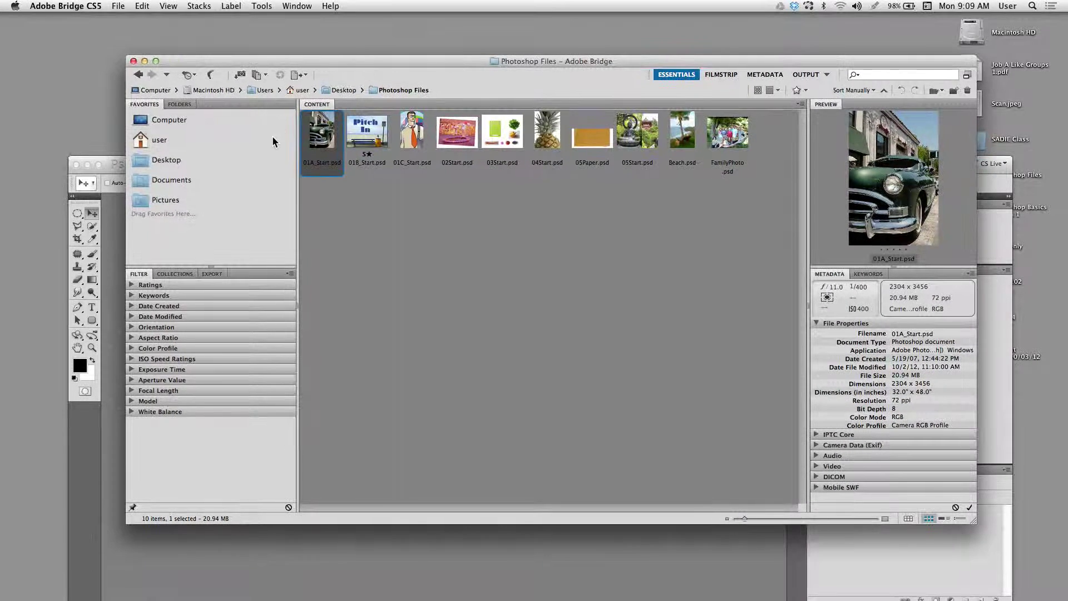
# - Browse from Computer to the Desktop favorite and open the Photoshop Files folder
pyautogui.click(170, 120)
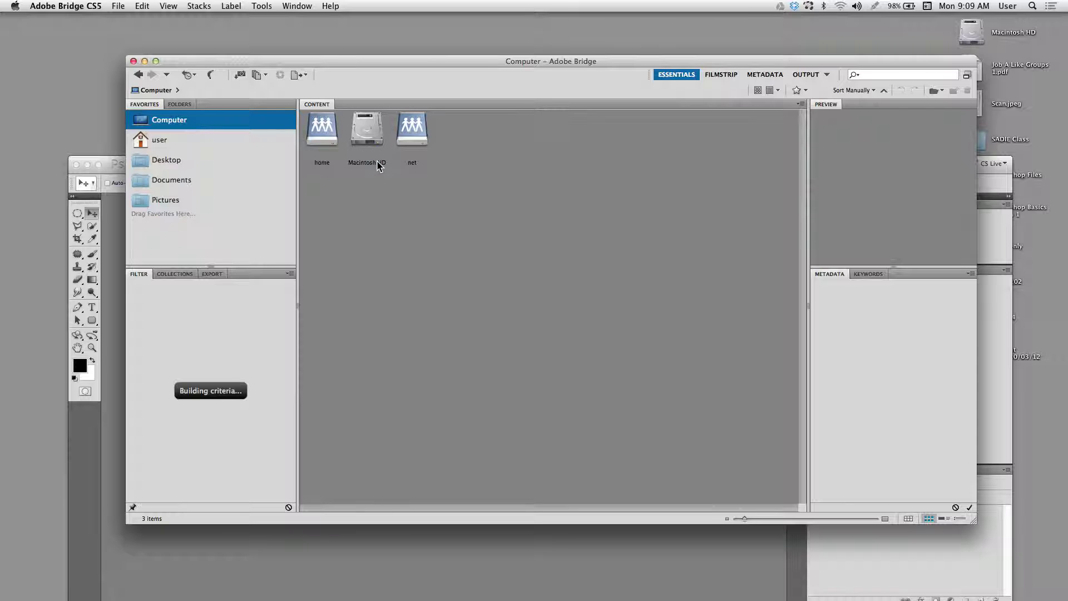
pyautogui.click(170, 163)
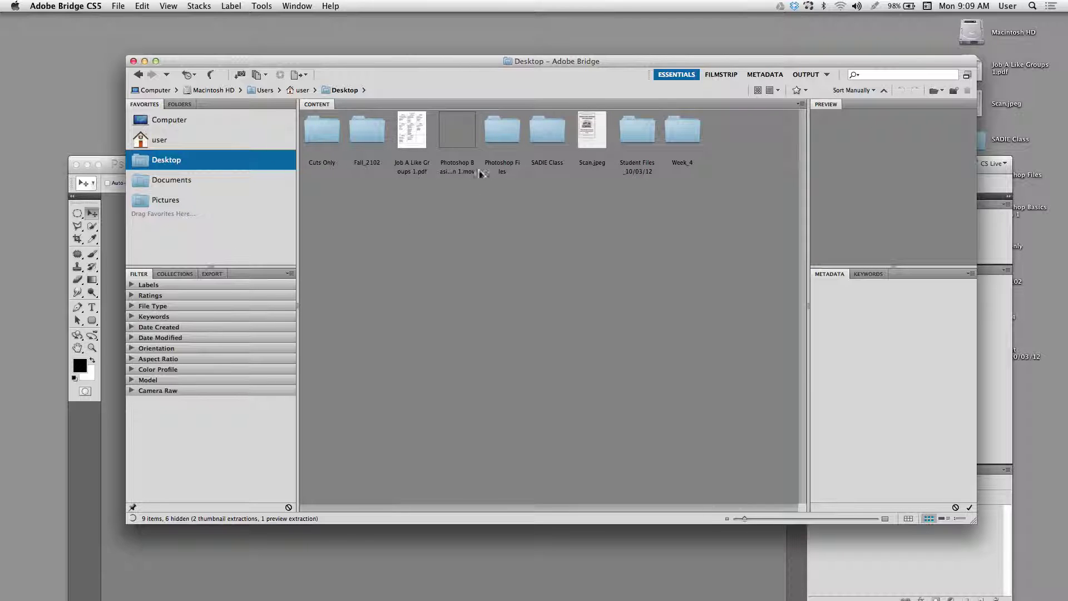
pyautogui.click(497, 133)
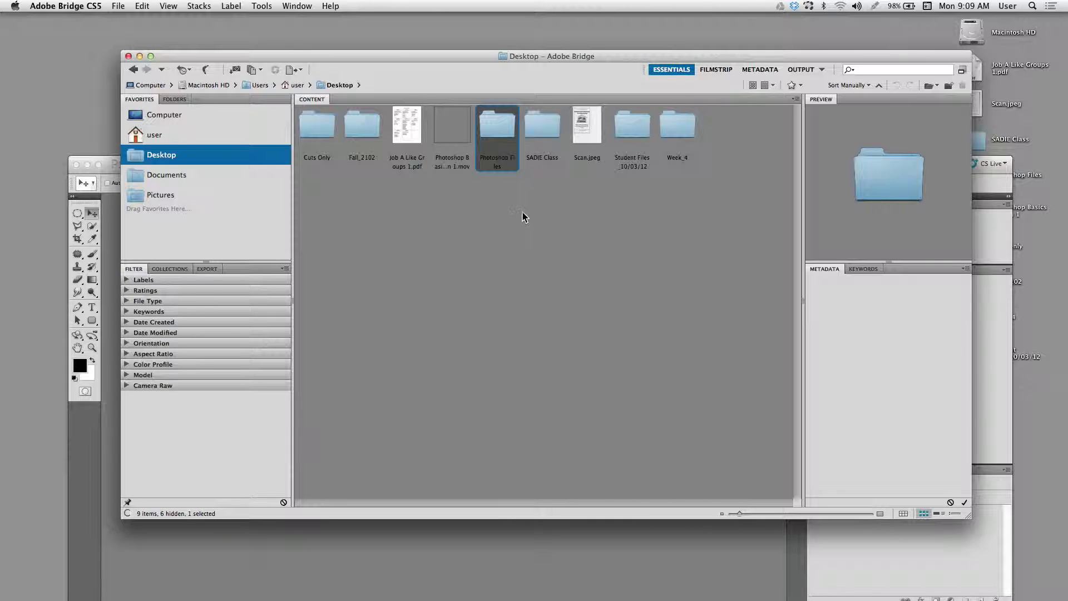
pyautogui.doubleClick(498, 133)
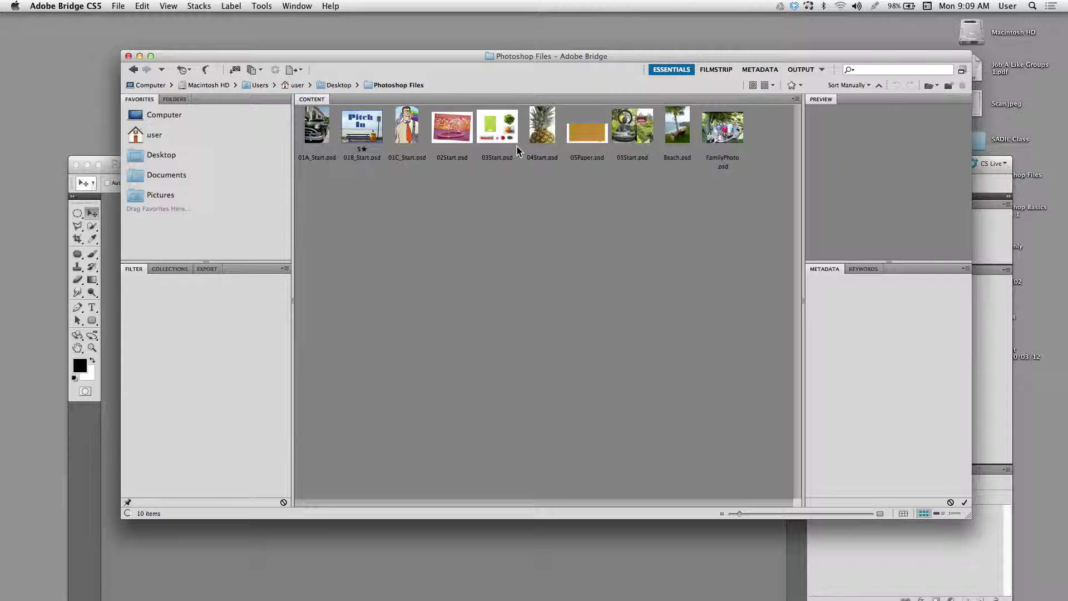
pyautogui.moveTo(442, 59); pyautogui.dragTo(430, 52)
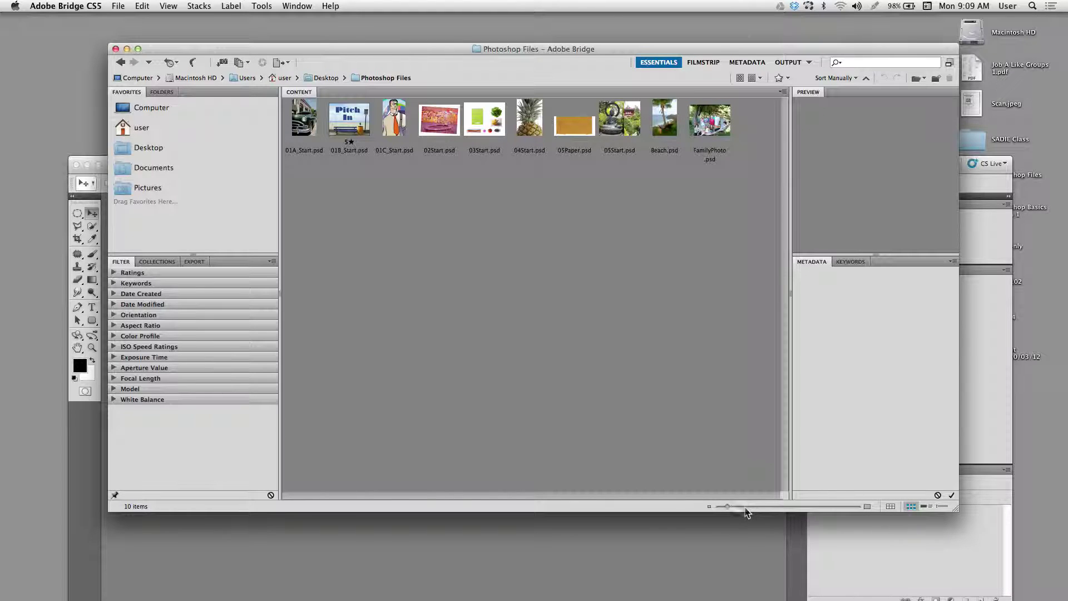
# - Enlarge the content thumbnails to three per row and reposition the Bridge window
pyautogui.moveTo(760, 507); pyautogui.dragTo(774, 506)
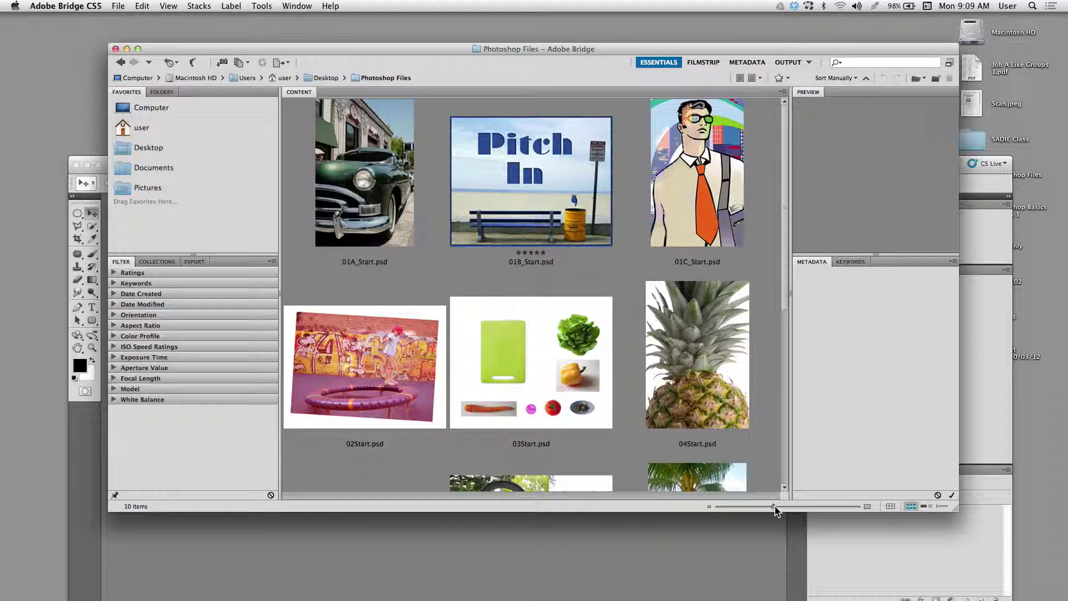
pyautogui.moveTo(776, 507); pyautogui.dragTo(769, 507)
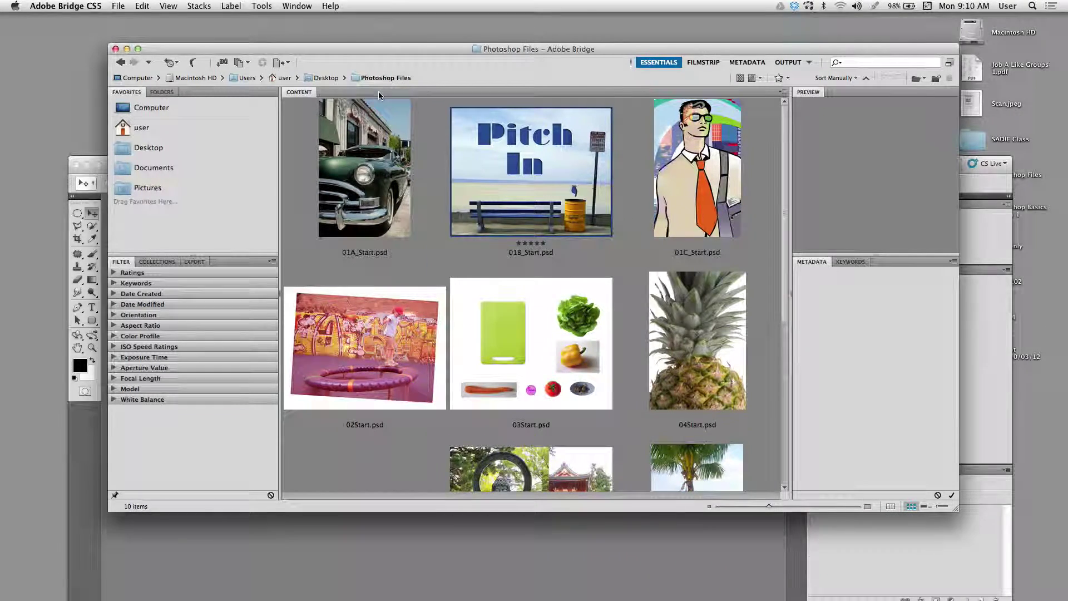
pyautogui.moveTo(378, 93); pyautogui.dragTo(356, 133)
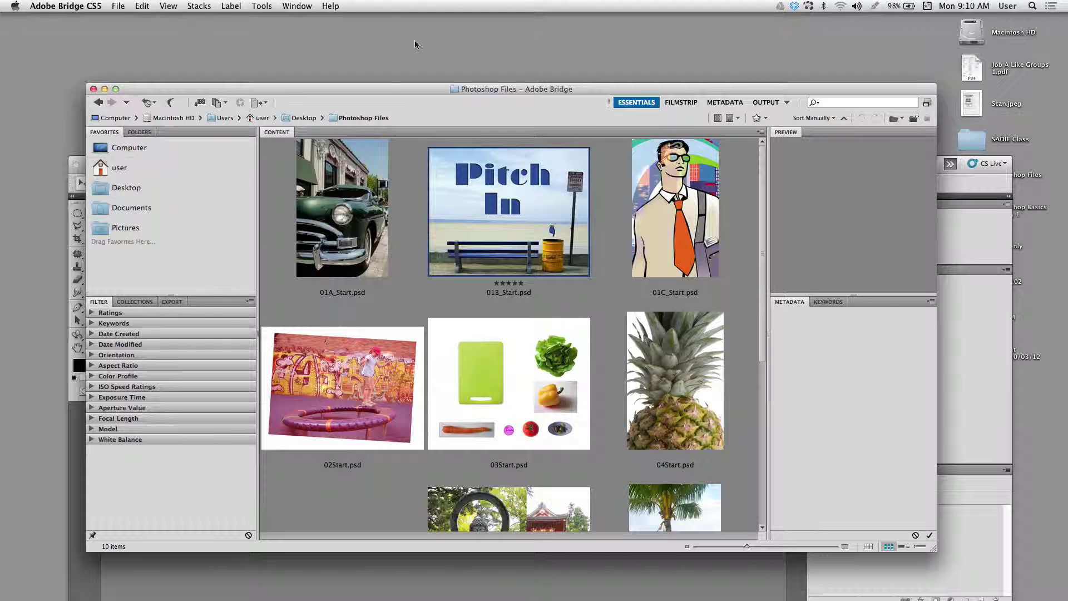
pyautogui.moveTo(402, 98); pyautogui.dragTo(434, 115)
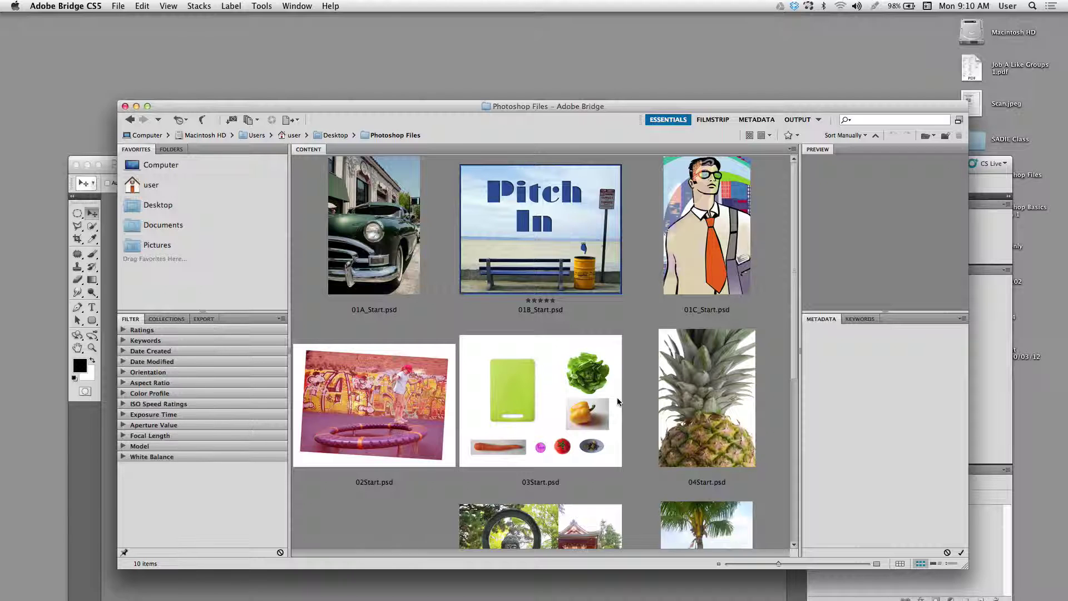
pyautogui.moveTo(437, 109); pyautogui.dragTo(457, 103)
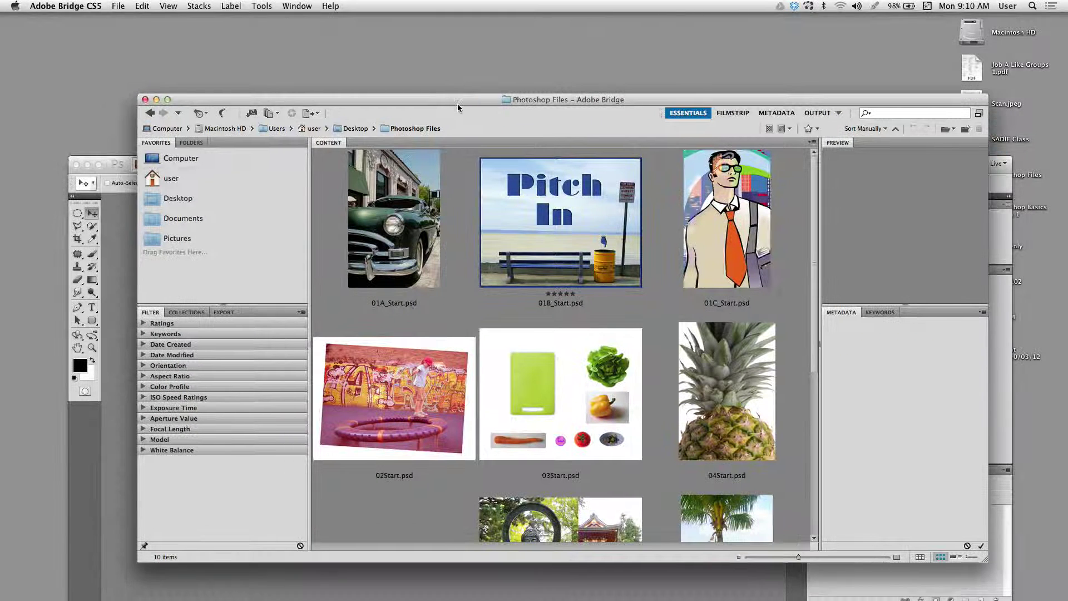
# - Open 01A_Start.psd in Photoshop using its embedded color profile, and move the Photoshop window up on the screen
pyautogui.click(425, 229)
pyautogui.doubleClick(393, 232)
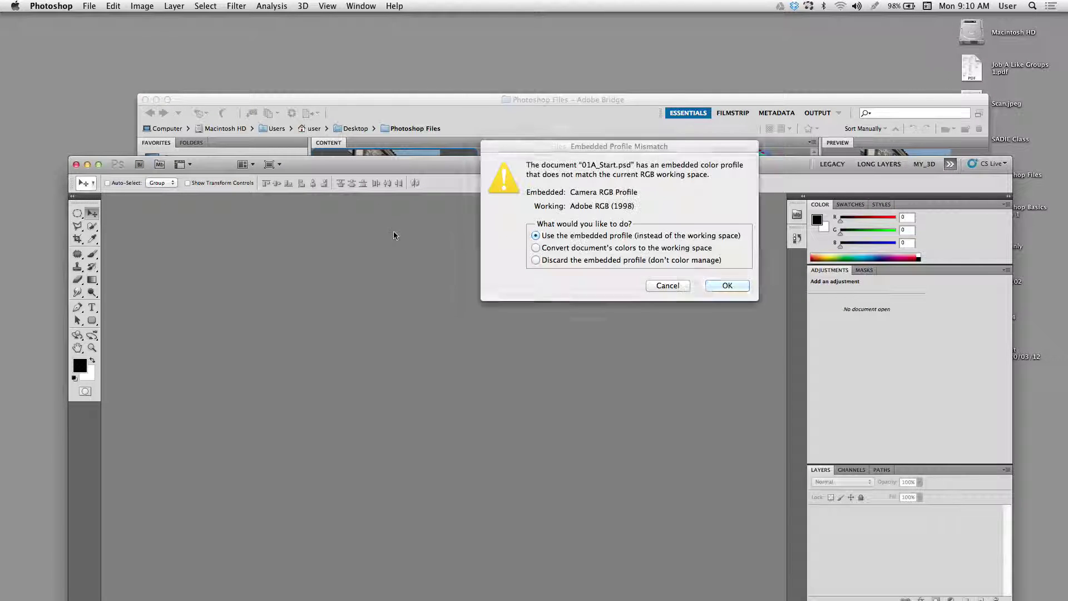
pyautogui.click(727, 285)
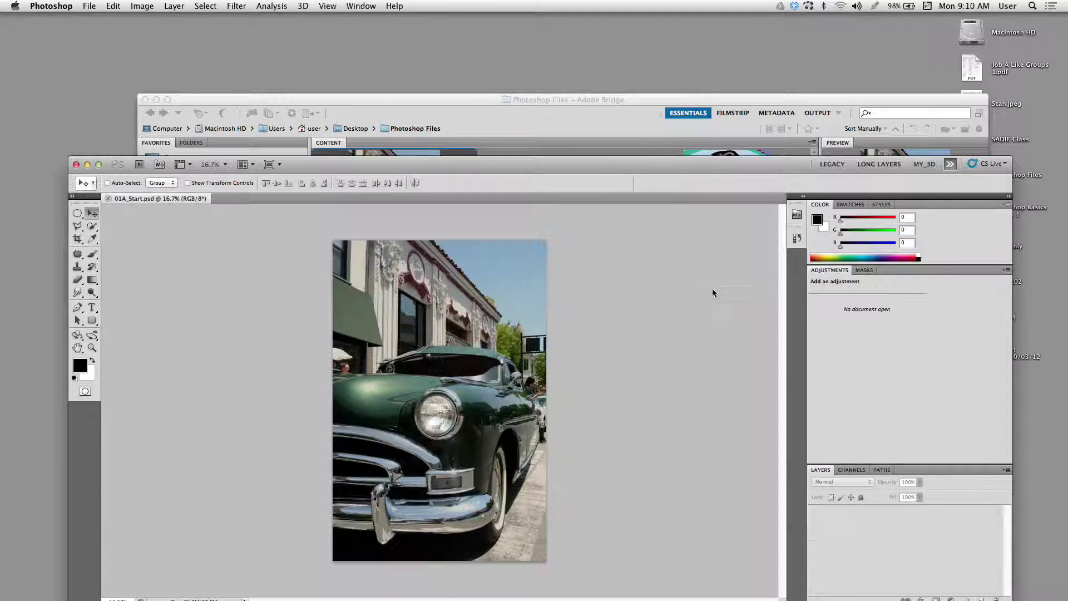
pyautogui.moveTo(482, 168); pyautogui.dragTo(476, 41)
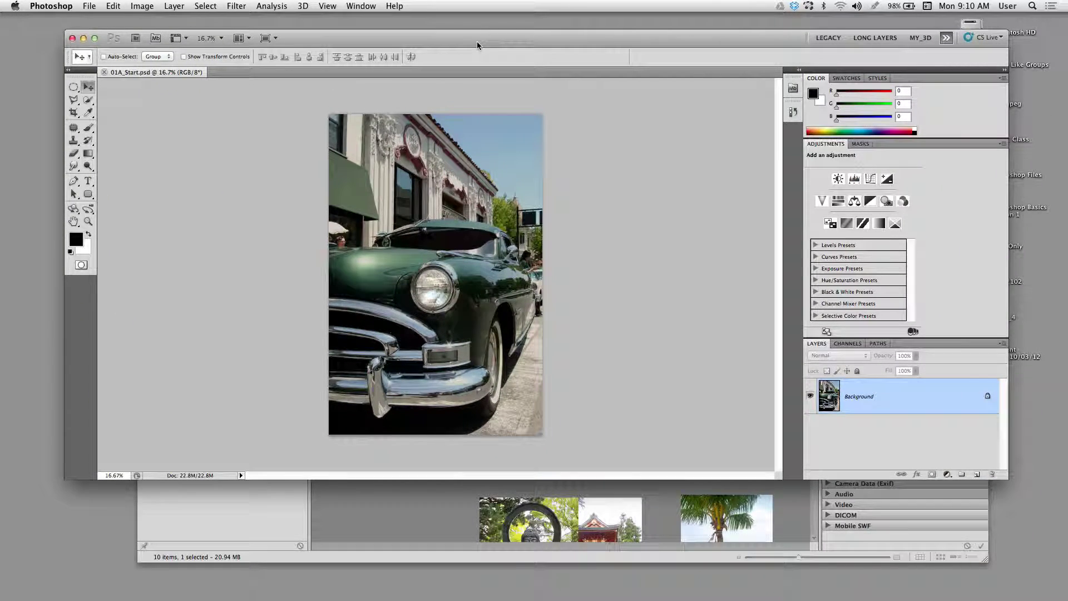
pyautogui.moveTo(476, 42); pyautogui.dragTo(498, 65)
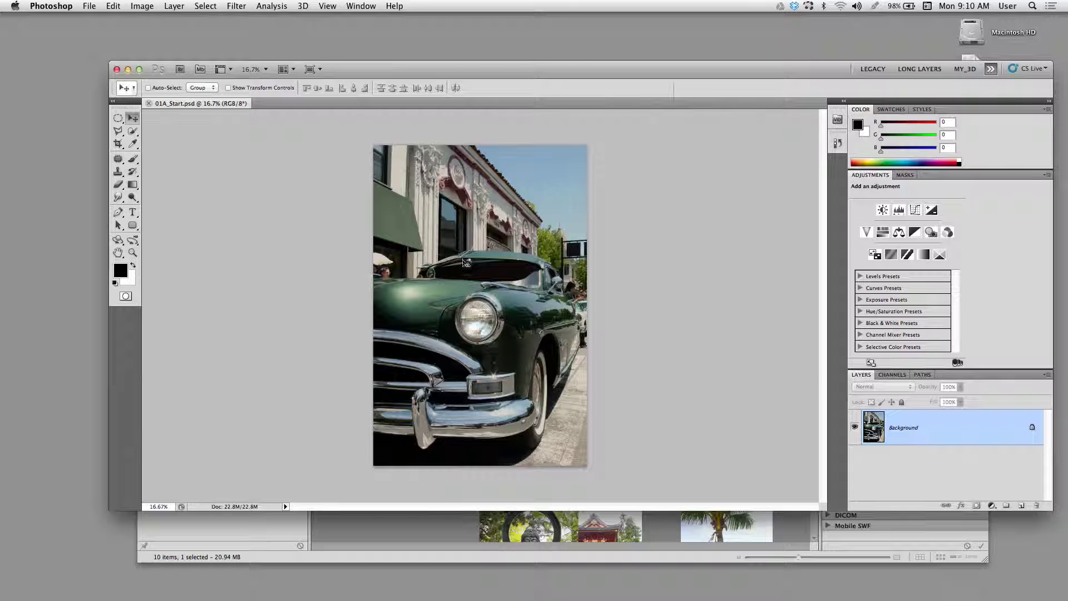
# - Bring Bridge forward, minimize its window, and return to the Photoshop window, moving it lower on the screen
pyautogui.click(440, 530)
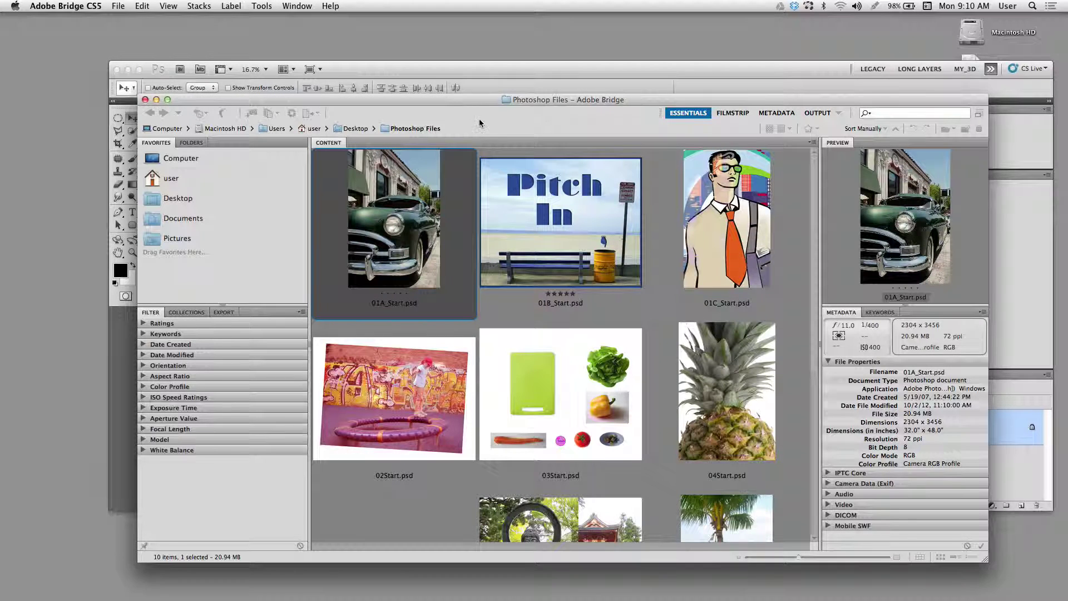
pyautogui.moveTo(449, 104); pyautogui.dragTo(490, 123)
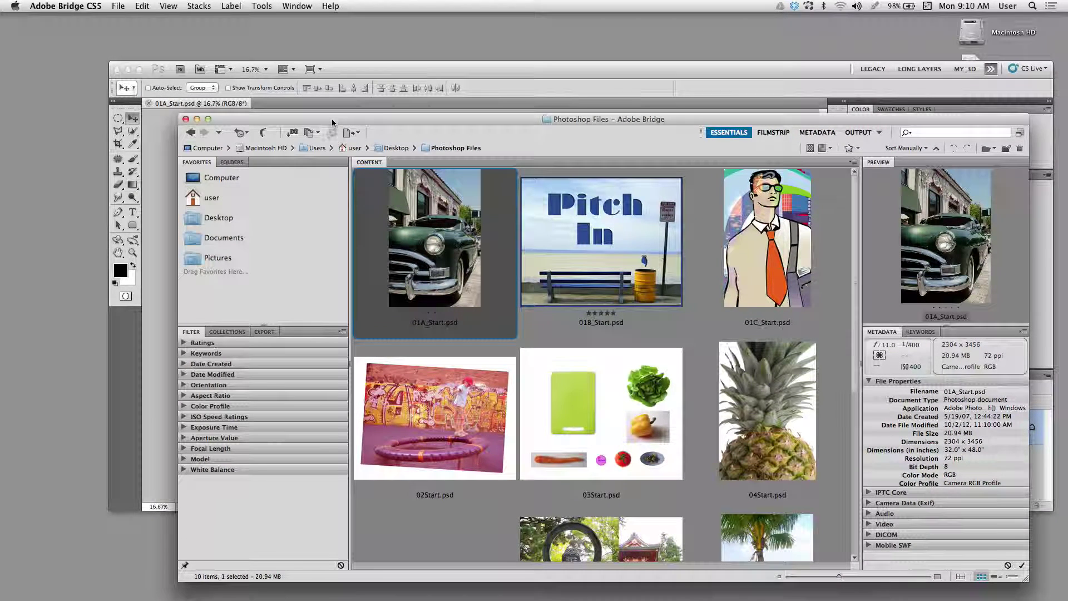
pyautogui.moveTo(339, 119); pyautogui.dragTo(336, 120)
pyautogui.click(194, 122)
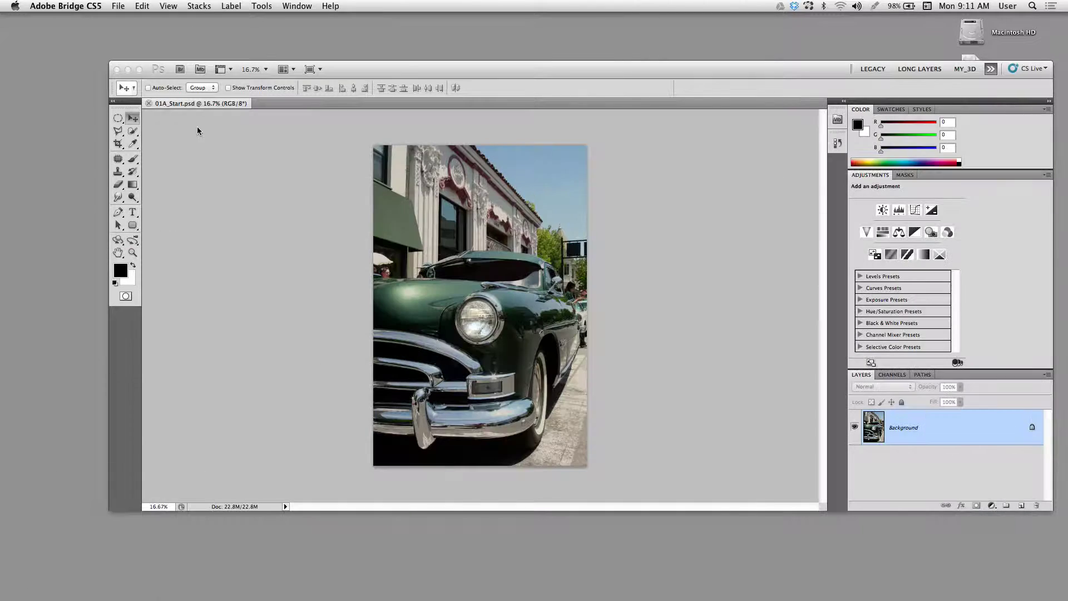
pyautogui.click(483, 73)
pyautogui.moveTo(508, 78); pyautogui.dragTo(509, 141)
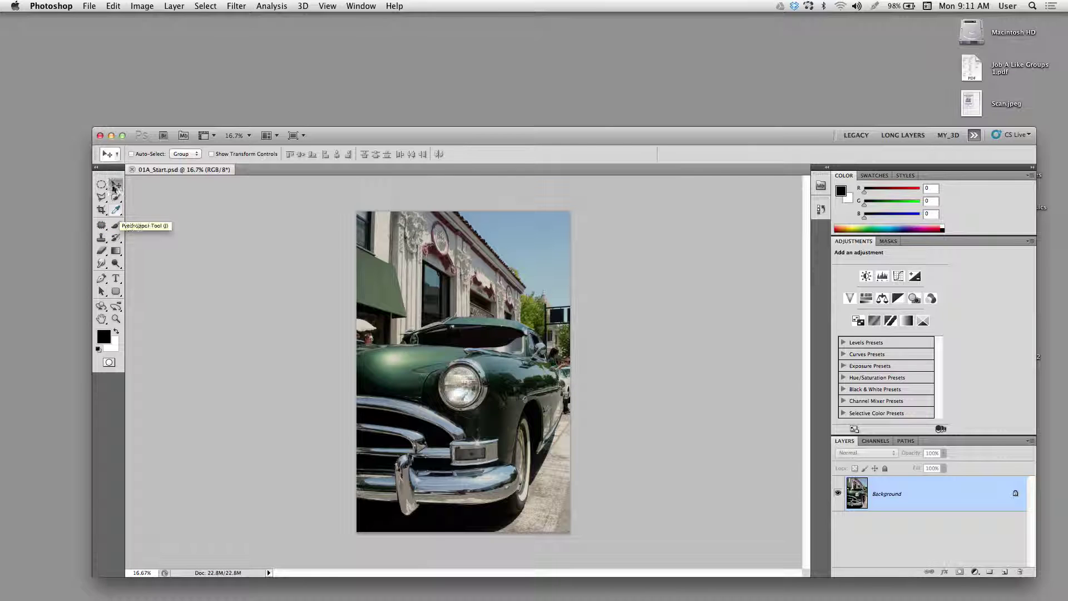
# - Compare the tool options of the Elliptical Marquee and Move tools by alternating between them, and view those of the Polygonal Lasso
pyautogui.click(102, 187)
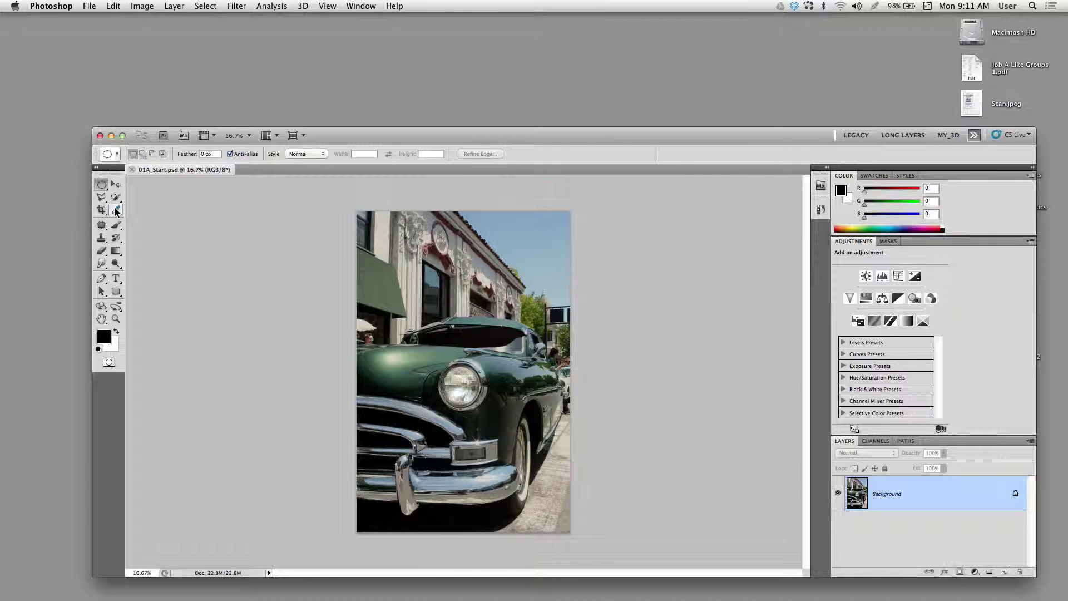
pyautogui.click(116, 184)
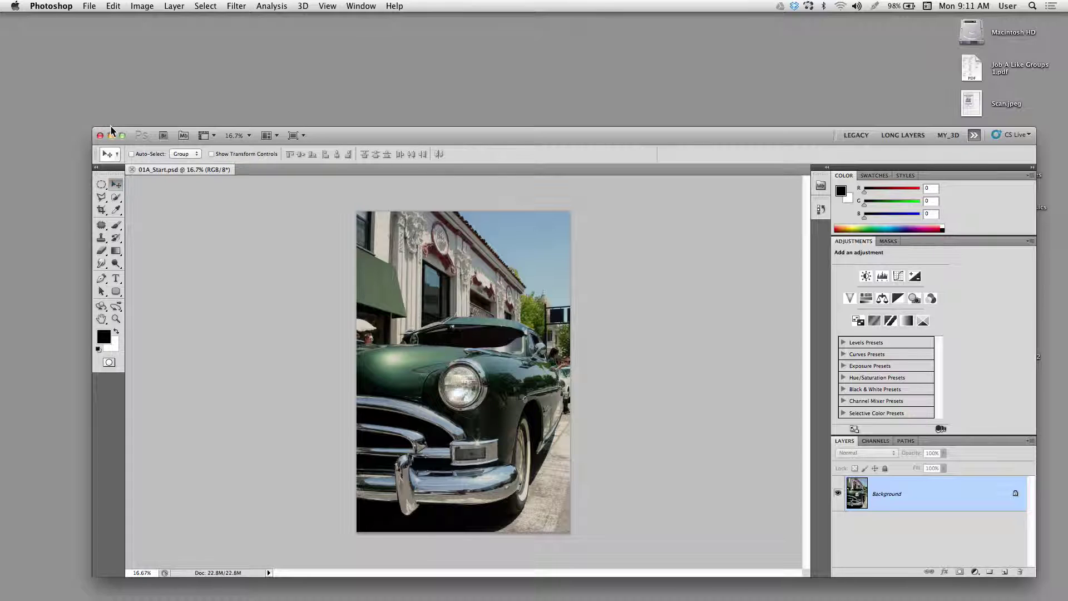
pyautogui.click(101, 186)
pyautogui.click(116, 184)
pyautogui.click(102, 185)
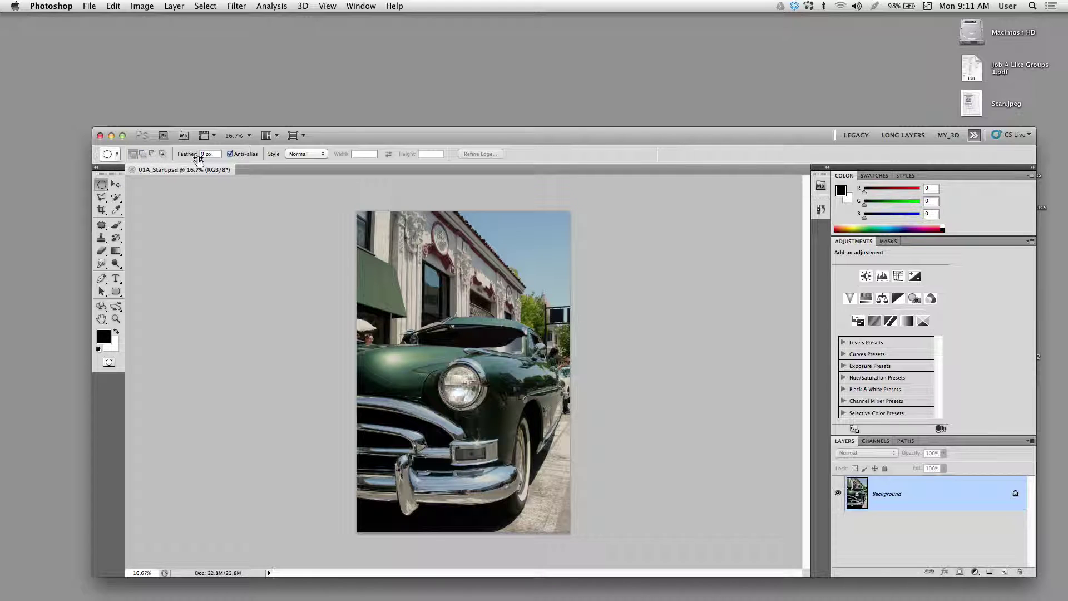
pyautogui.click(116, 185)
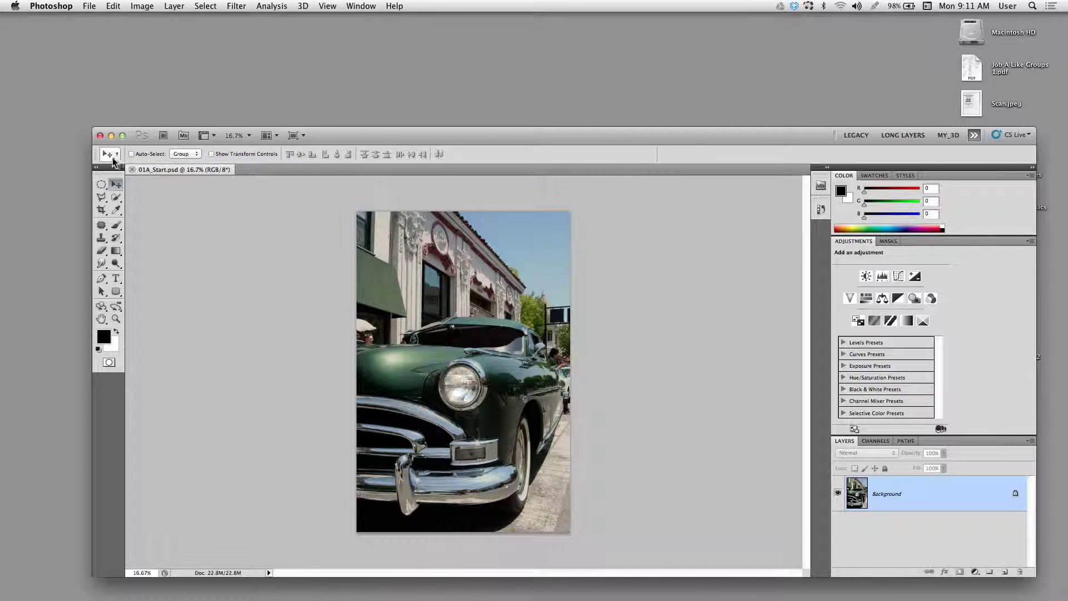
pyautogui.click(102, 184)
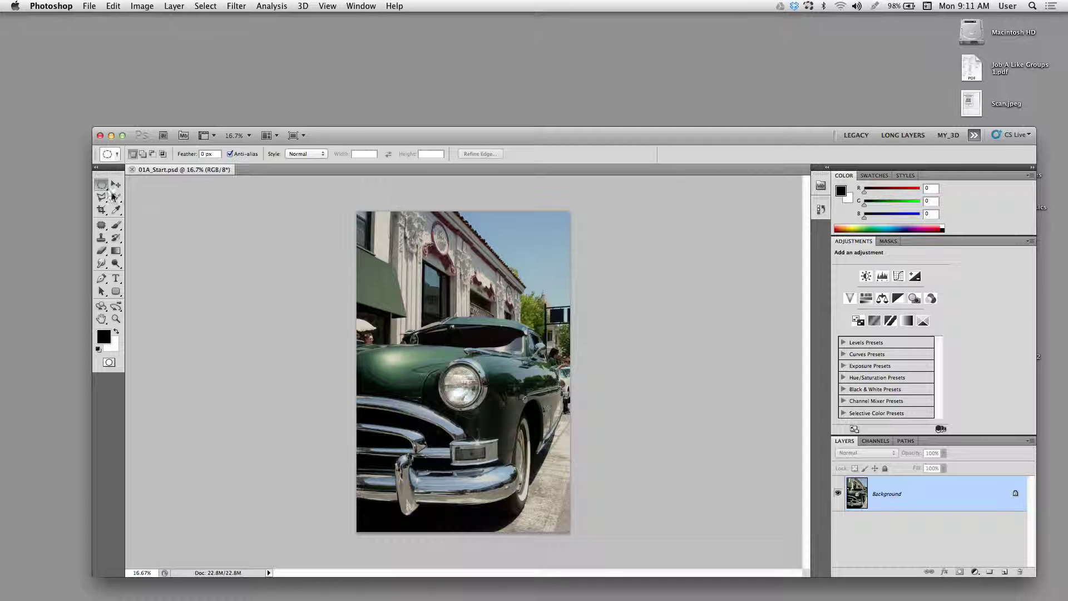
pyautogui.click(102, 197)
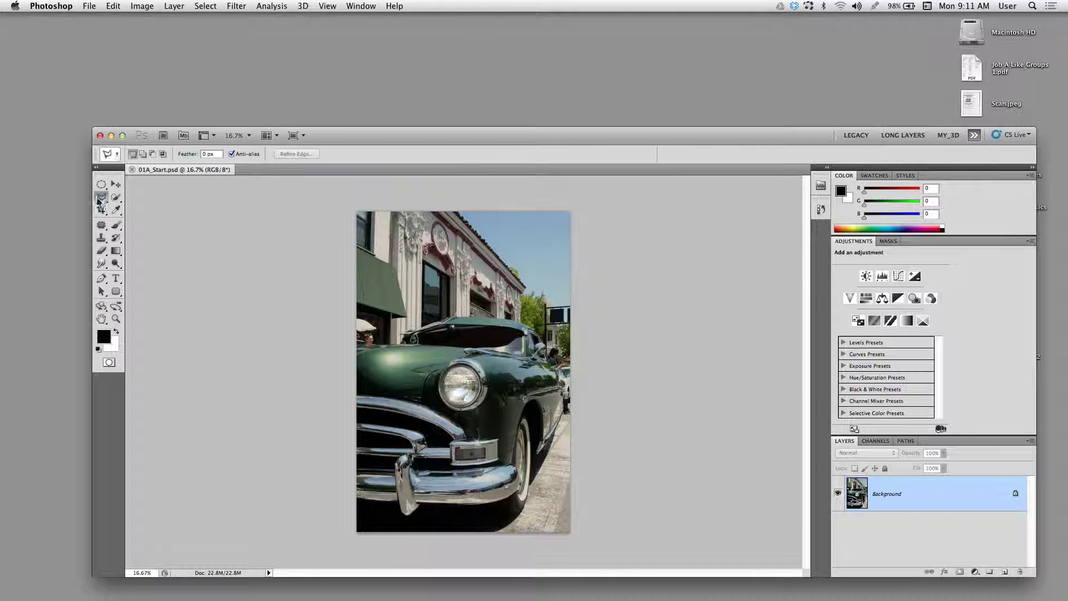
# - View the options of the Quick Selection, Eyedropper and Crop tools, and list the tools grouped with the Eyedropper
pyautogui.click(116, 198)
pyautogui.click(116, 210)
pyautogui.click(103, 210)
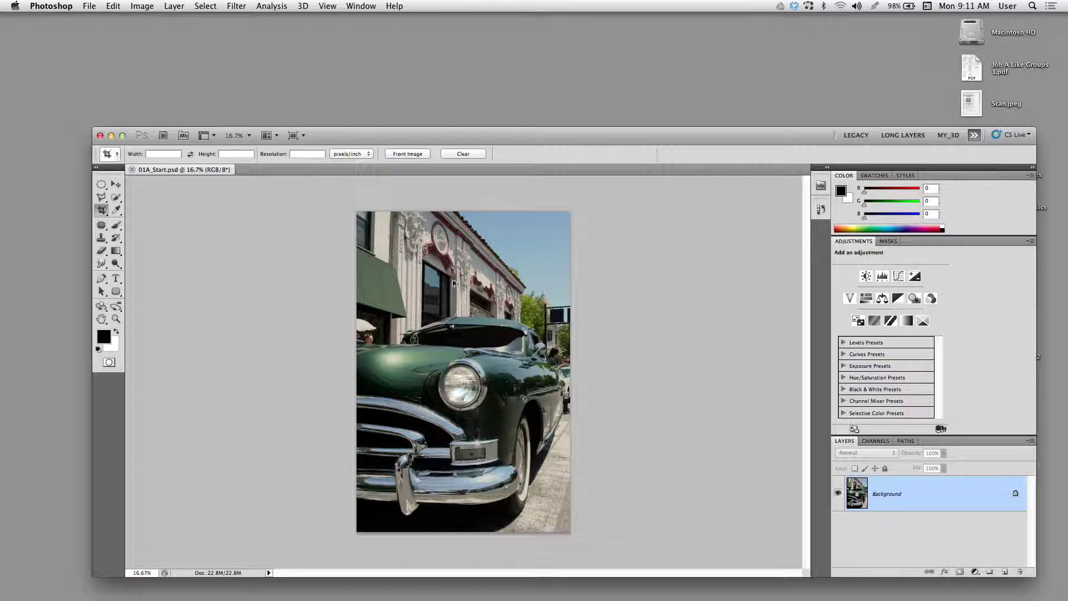
pyautogui.moveTo(428, 130); pyautogui.dragTo(483, 129)
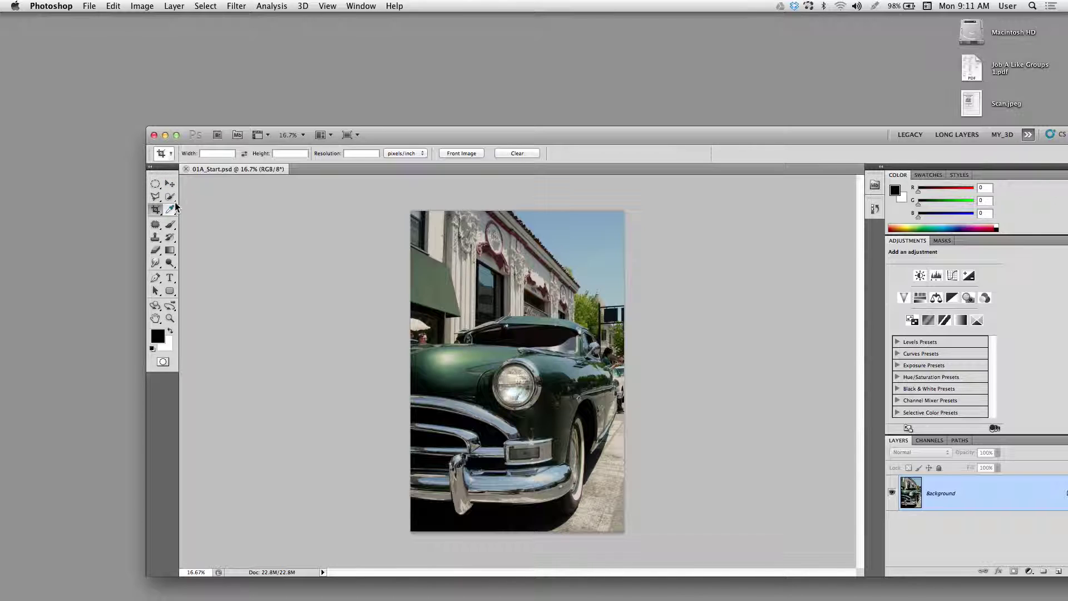
pyautogui.moveTo(171, 197)
pyautogui.mouseDown()
pyautogui.moveTo(198, 207)
pyautogui.moveTo(196, 196)
pyautogui.moveTo(197, 208)
pyautogui.moveTo(156, 197)
pyautogui.moveTo(187, 214)
pyautogui.moveTo(189, 205)
pyautogui.moveTo(156, 210)
pyautogui.moveTo(190, 218)
pyautogui.moveTo(193, 251)
pyautogui.moveTo(199, 220)
pyautogui.mouseUp()
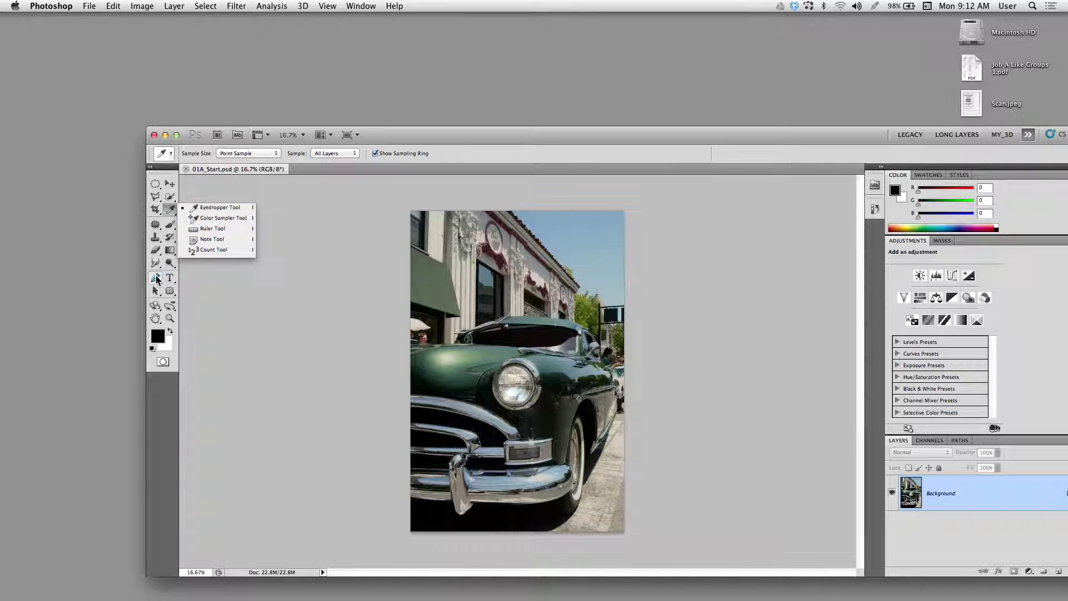
# - Compare the options of the Pen, Type, Rounded Rectangle, Path Selection and Move tools by switching through them
pyautogui.click(156, 280)
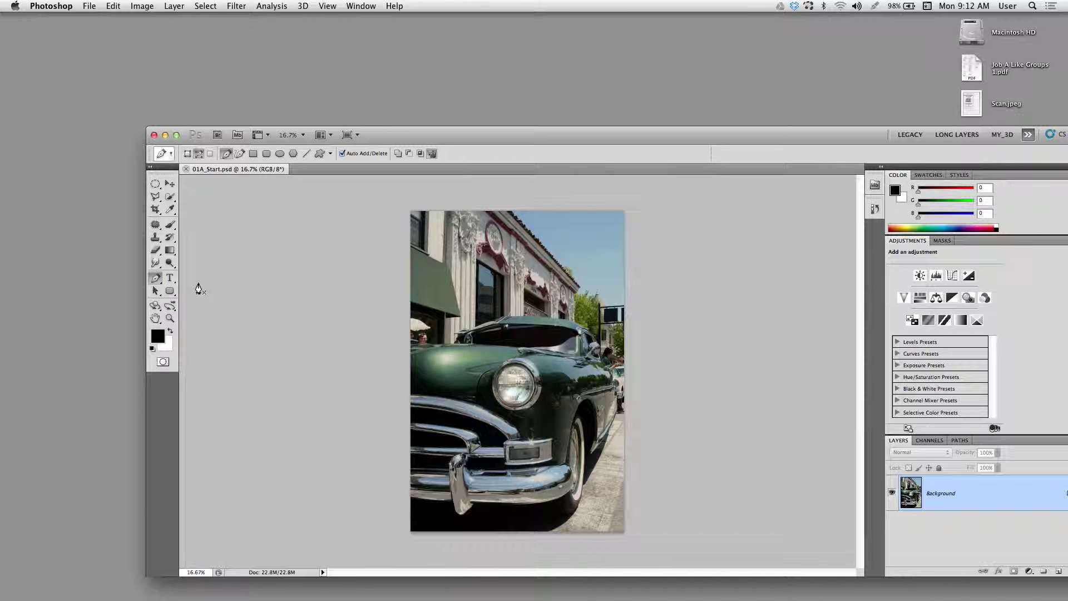
pyautogui.press('t')
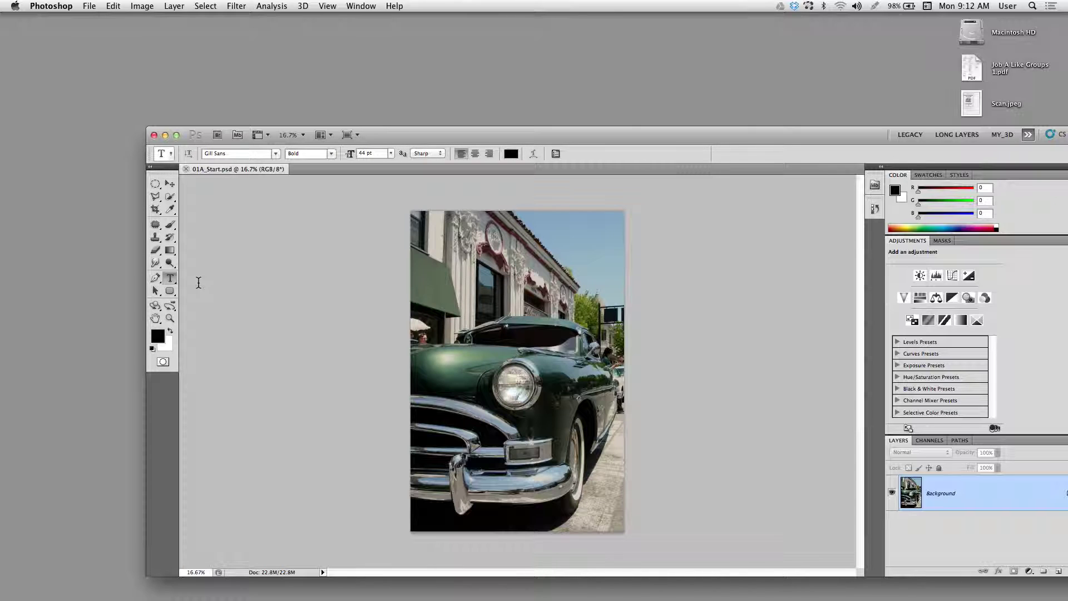
pyautogui.press('u')
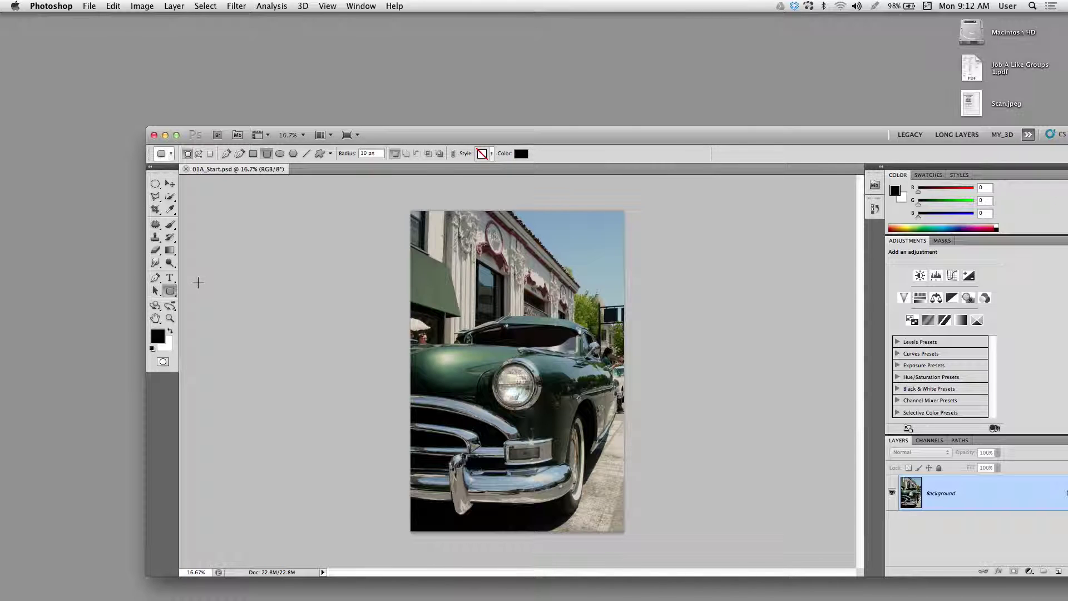
pyautogui.press('a')
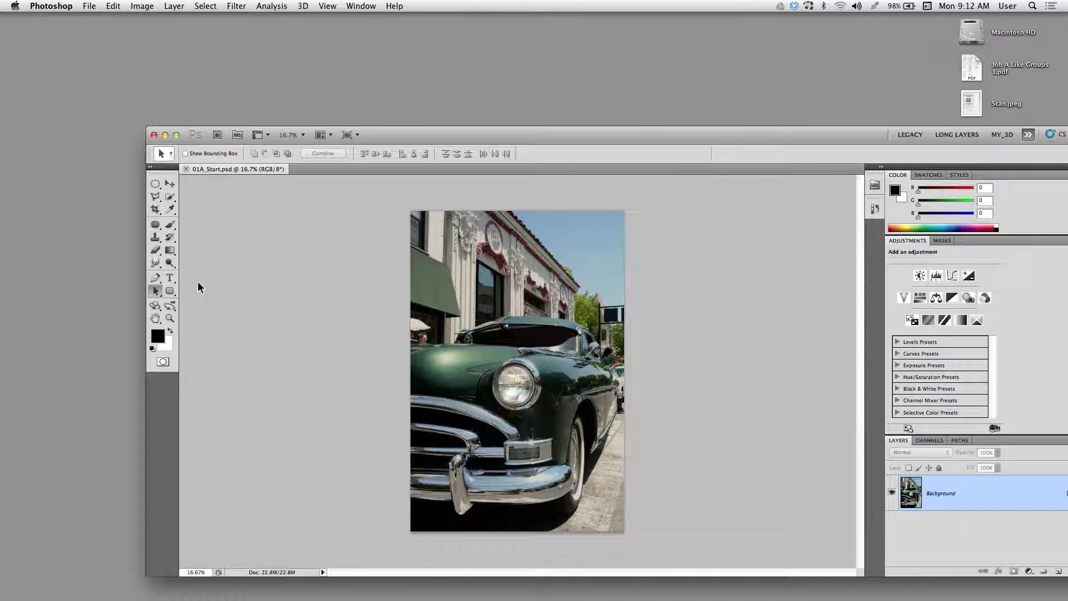
pyautogui.press('v')
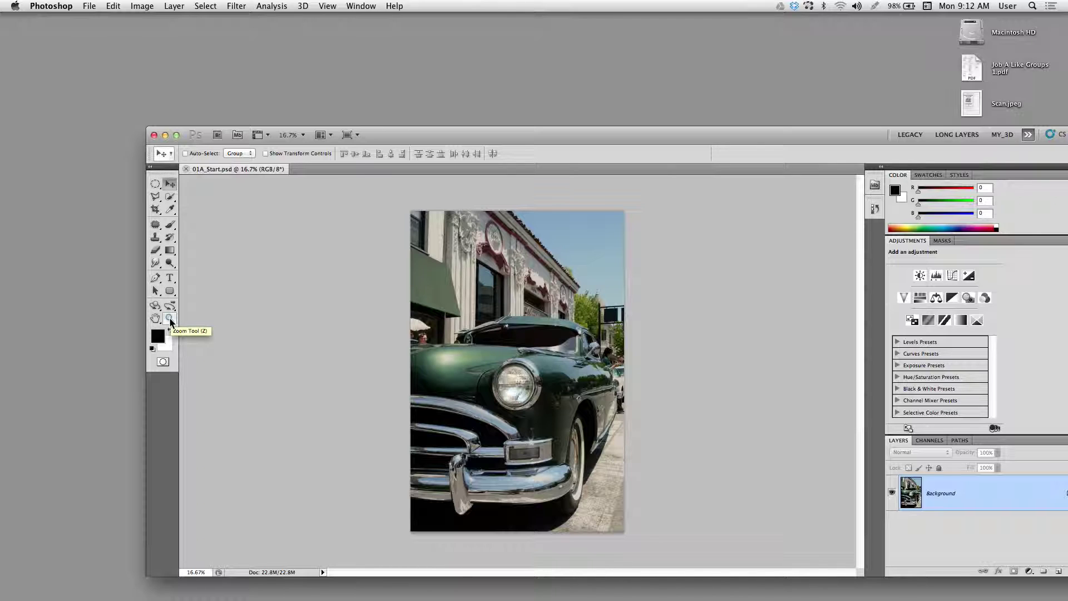
# - Zoom in on the car's headlight to 200% with the Zoom tool
pyautogui.click(170, 319)
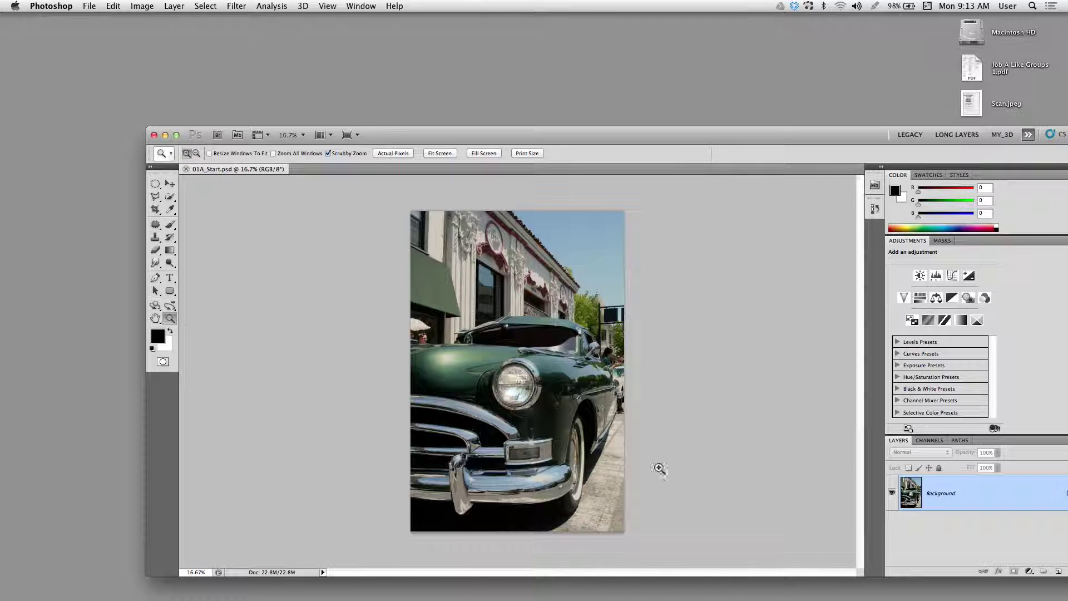
pyautogui.click(519, 388)
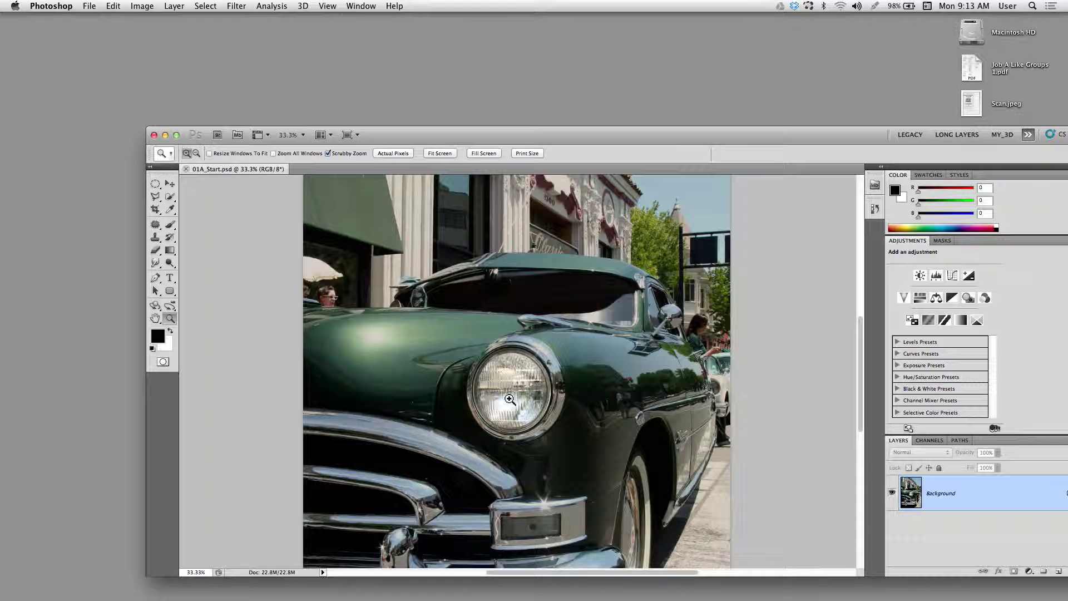
pyautogui.click(520, 388)
pyautogui.click(521, 389)
pyautogui.click(527, 395)
pyautogui.click(528, 392)
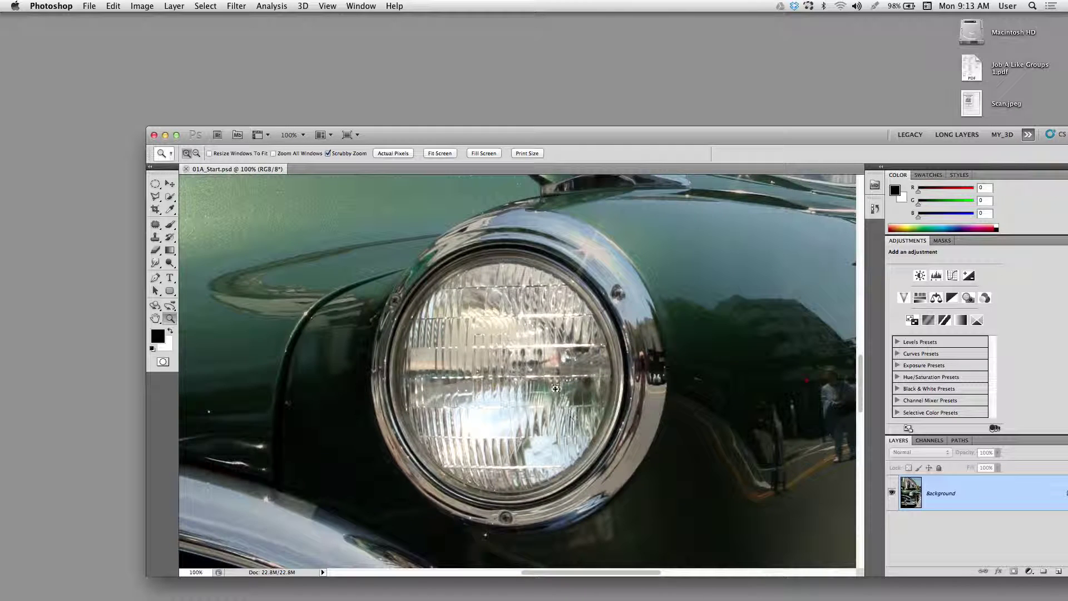
pyautogui.click(534, 381)
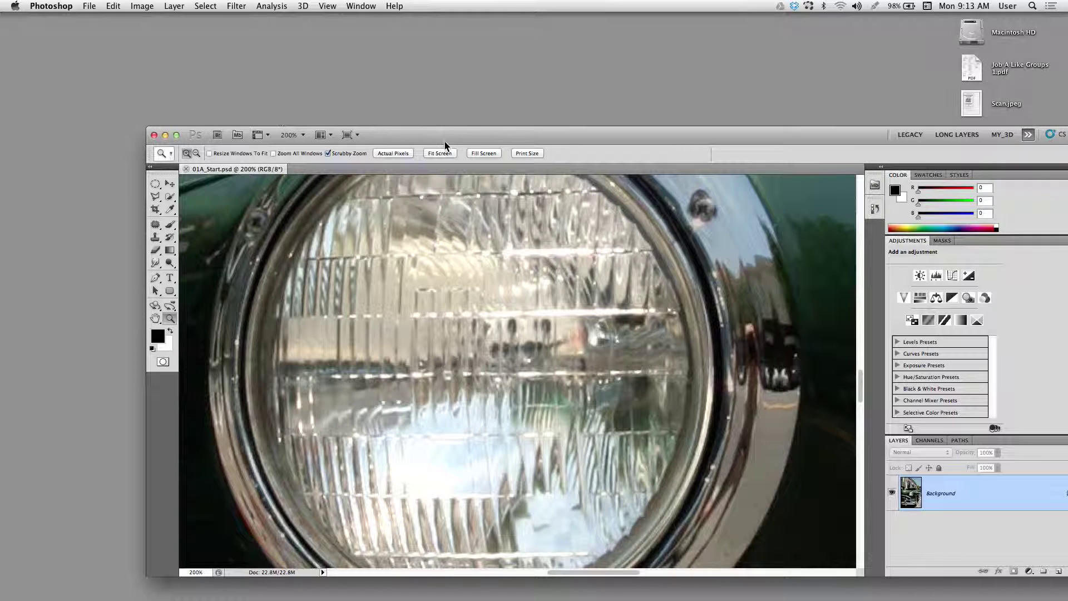
# - Reposition the Photoshop window and zoom out from the headlight to 12.5% with the Zoom tool's zoom-out mode
pyautogui.moveTo(526, 129); pyautogui.dragTo(651, 103)
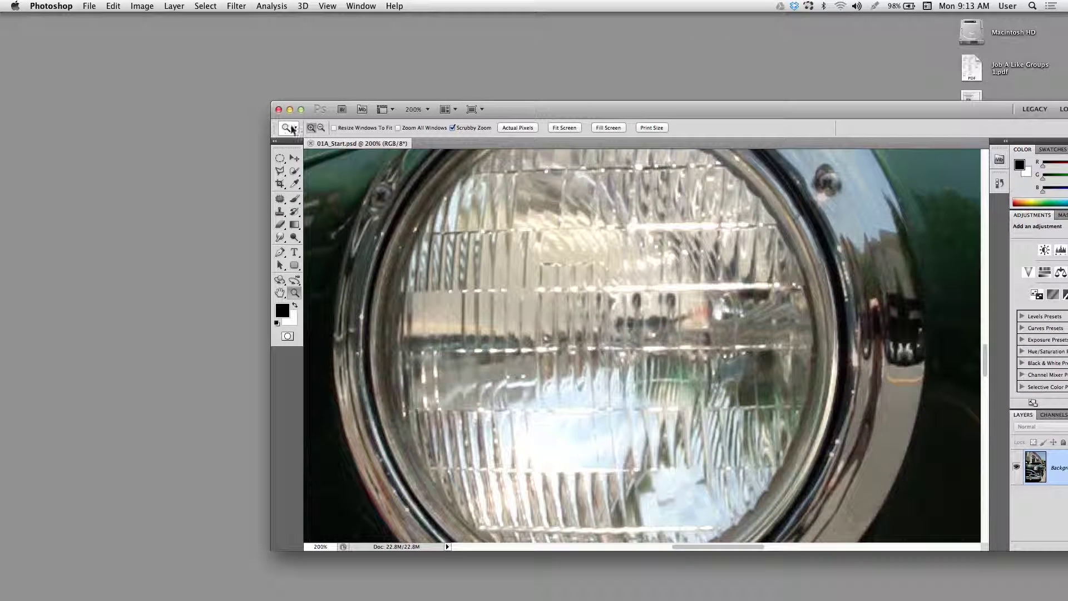
pyautogui.click(321, 129)
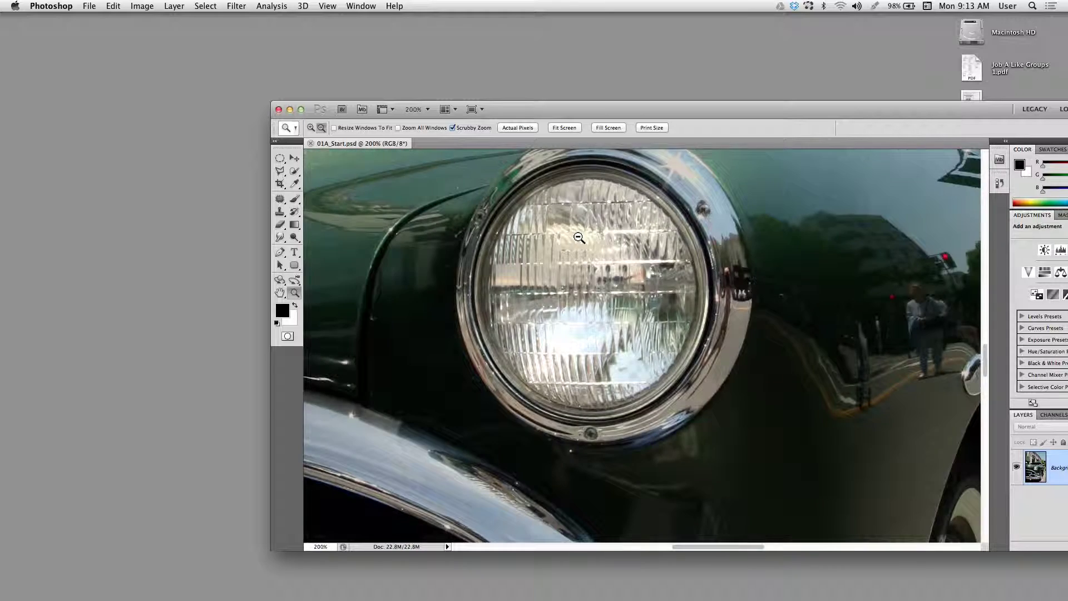
pyautogui.click(578, 237)
pyautogui.click(580, 238)
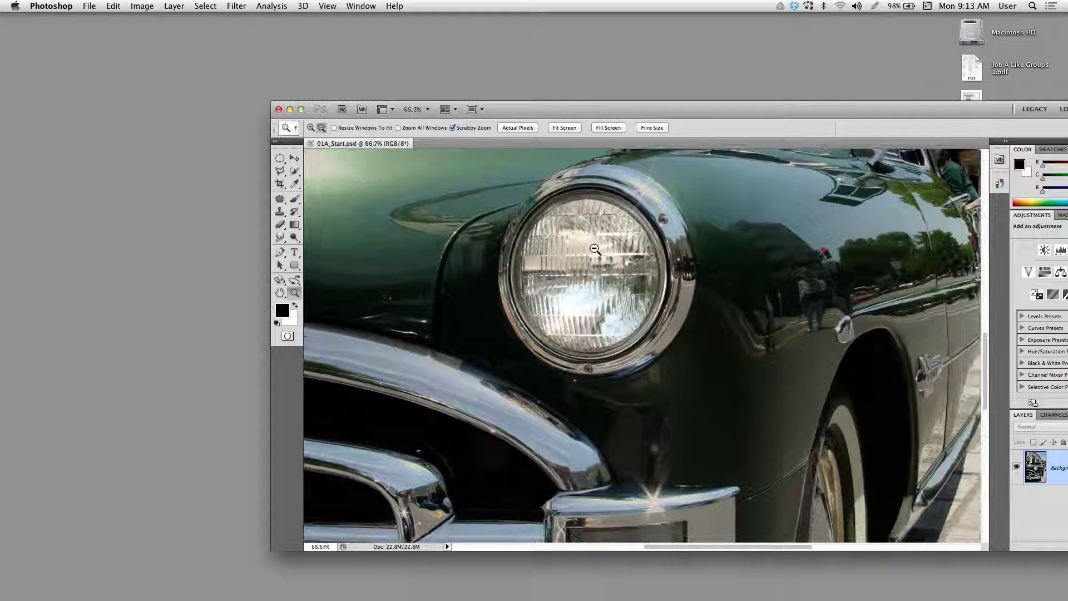
pyautogui.click(591, 248)
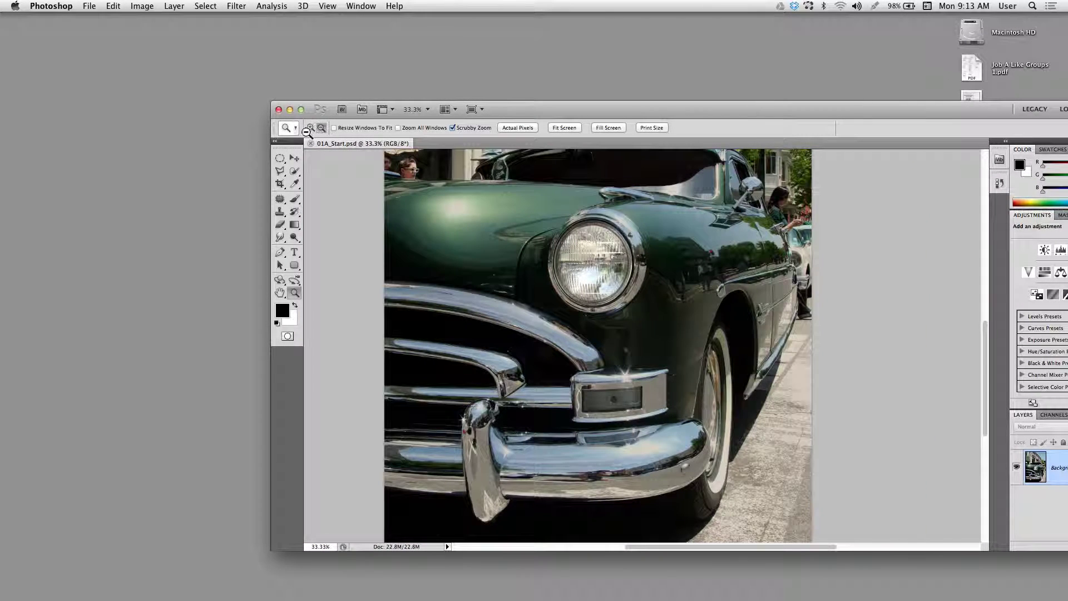
pyautogui.click(589, 254)
pyautogui.click(589, 254)
pyautogui.click(589, 255)
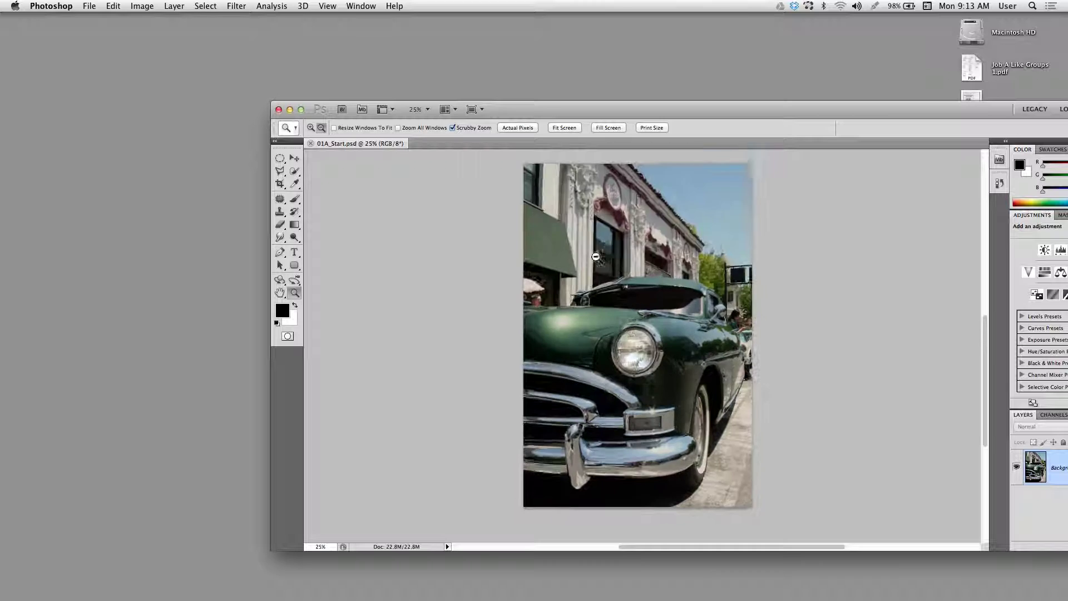
pyautogui.click(631, 365)
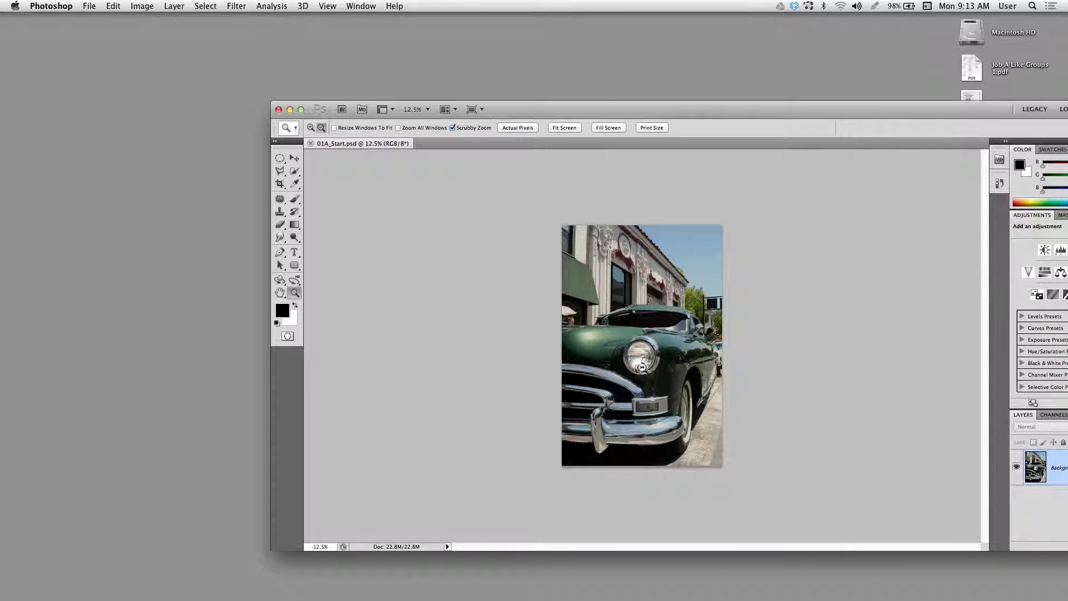
# - Zoom the image continuously out to 1.24% and back in to about 46.5% around the headlight
pyautogui.moveTo(639, 359); pyautogui.dragTo(639, 359)
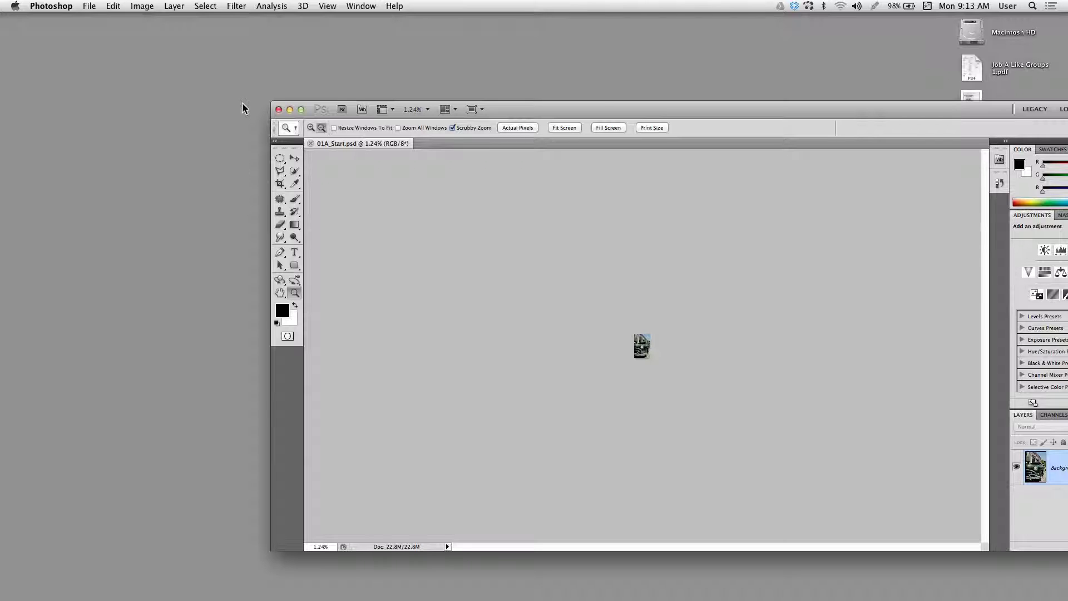
pyautogui.click(311, 128)
pyautogui.moveTo(640, 351); pyautogui.dragTo(640, 351)
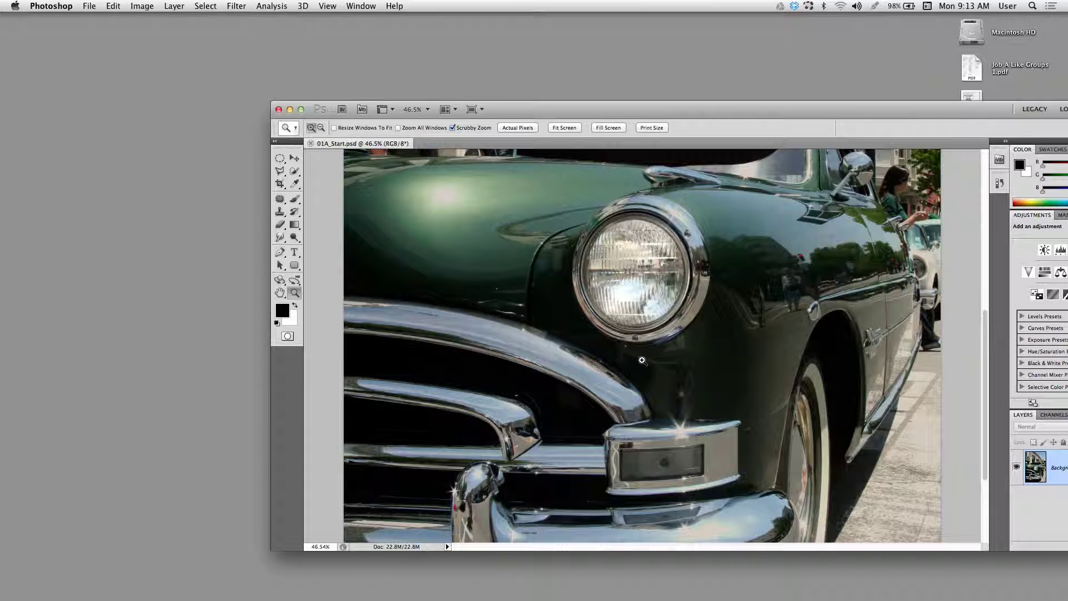
# - Toggle Scrubby Zoom off and on, scrub the image out to about 18.7%, and reposition the window to show all panels
pyautogui.moveTo(548, 109); pyautogui.dragTo(477, 189)
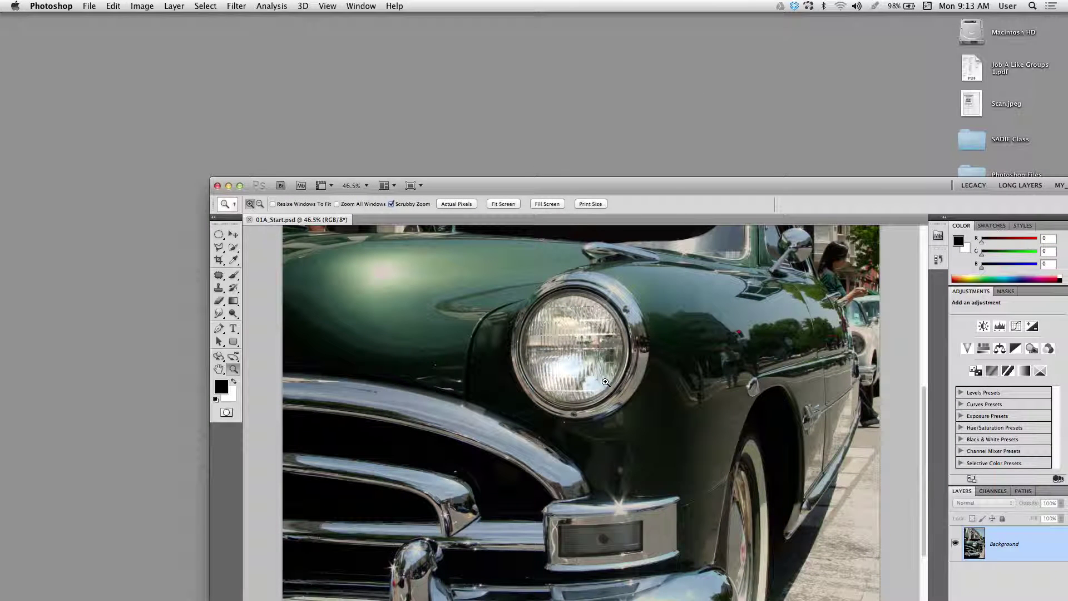
pyautogui.moveTo(478, 186); pyautogui.dragTo(490, 214)
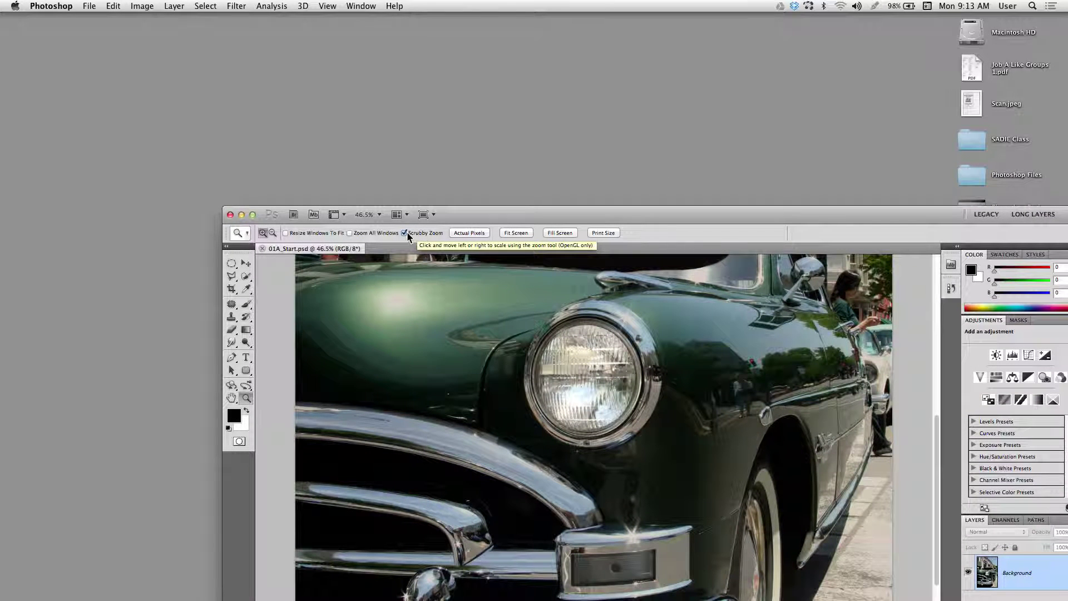
pyautogui.click(404, 233)
pyautogui.click(404, 234)
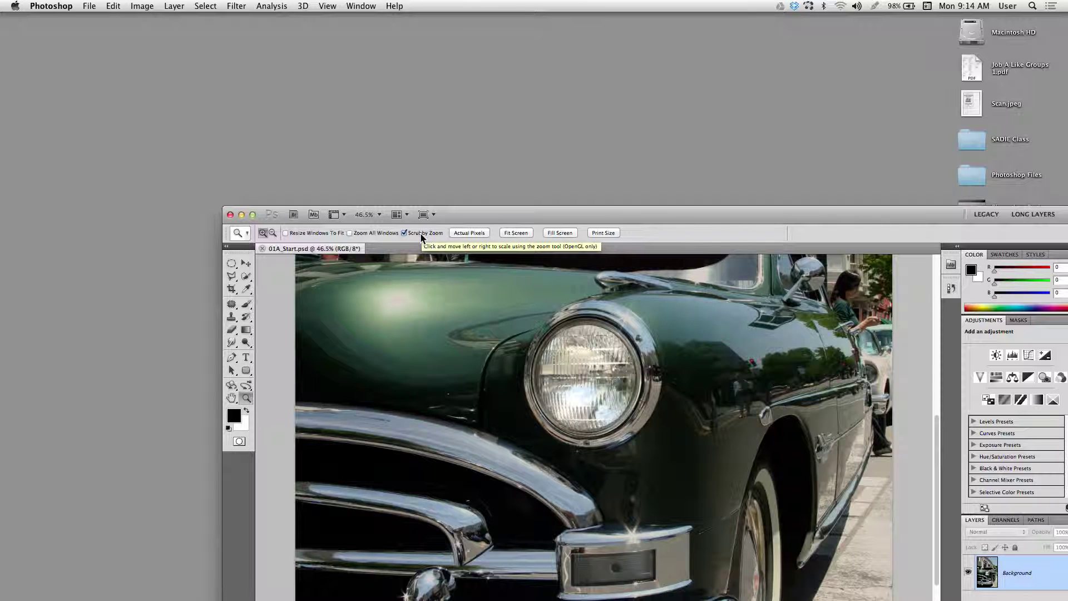
pyautogui.moveTo(658, 377); pyautogui.dragTo(589, 262)
pyautogui.moveTo(543, 211); pyautogui.dragTo(424, 114)
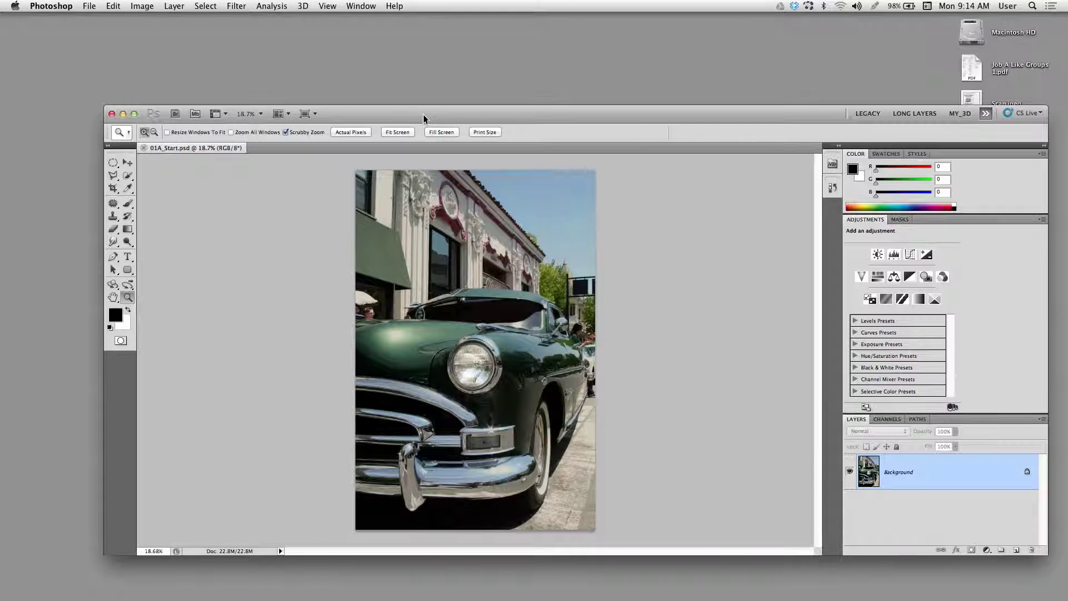
# - Zoom the image in to 66.7% and back out to 16.7% in preset increments, and fit it on screen
pyautogui.press('super+equal')
pyautogui.press('super+equal')
pyautogui.press('super+equal')
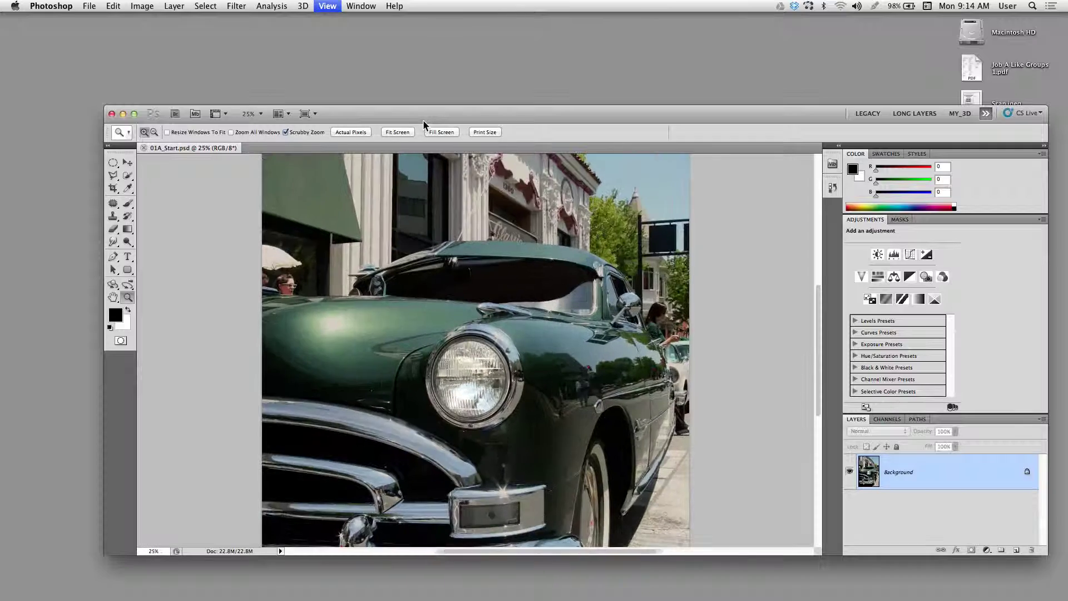
pyautogui.press('super+minus')
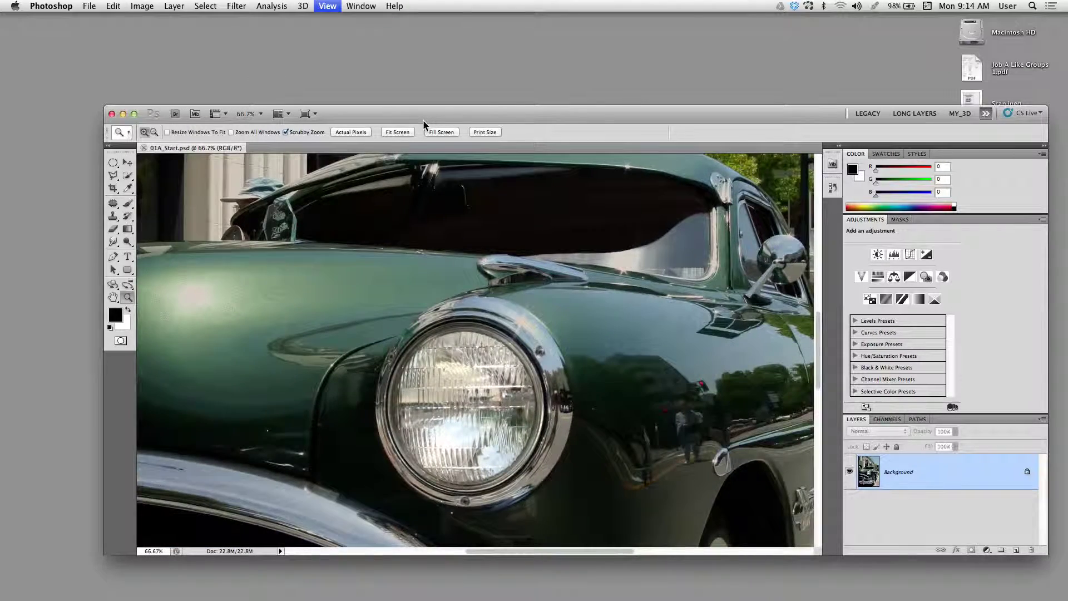
pyautogui.press('super+minus')
pyautogui.press('super+minus')
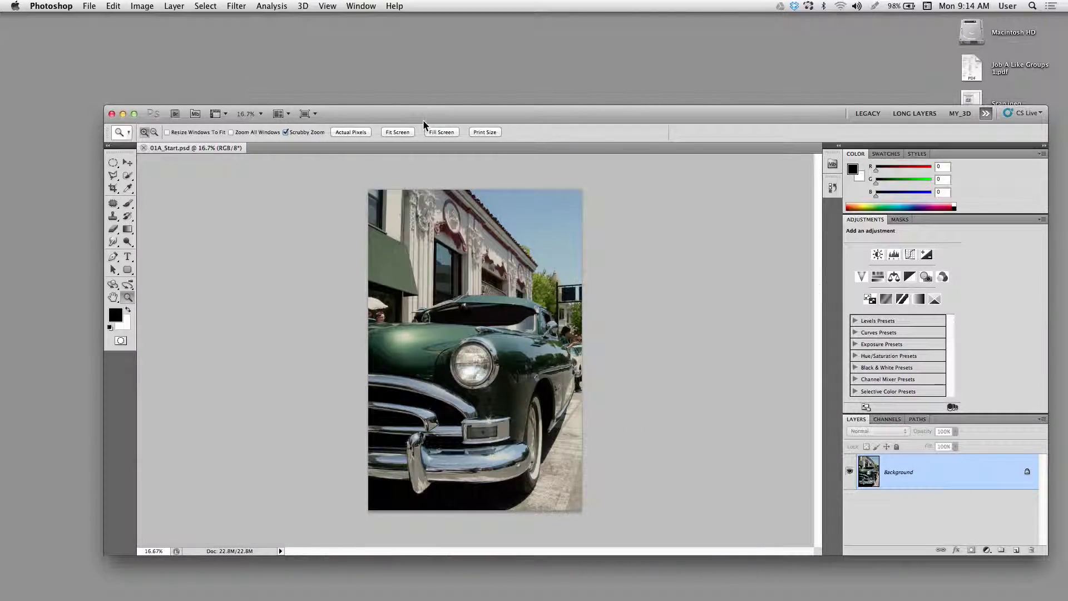
pyautogui.press('super+0')
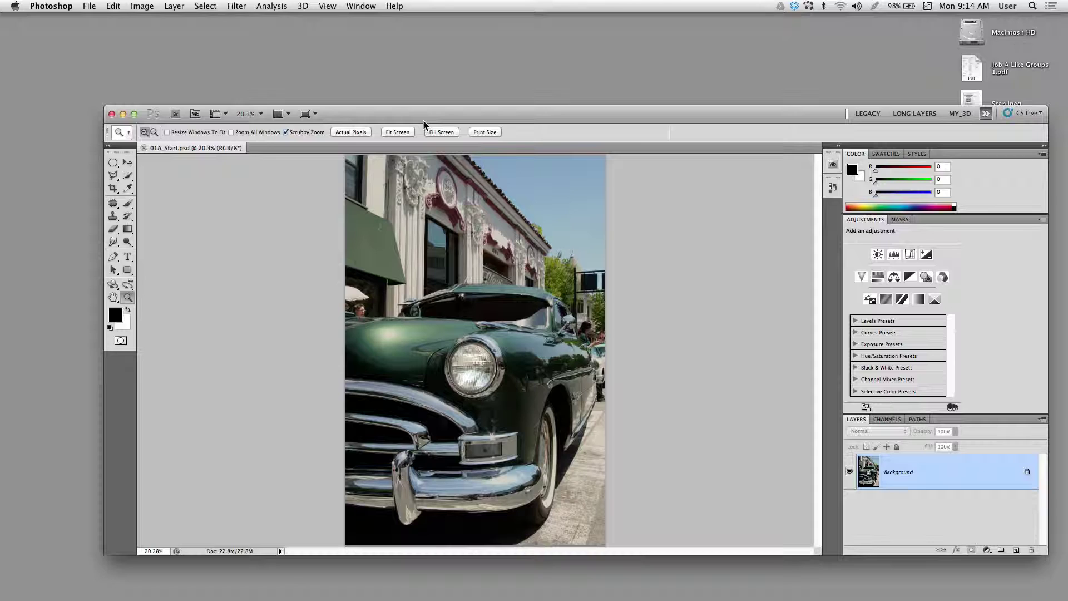
# - Zoom the image in stepwise to 200%, step back out, and fit the whole image on screen again
pyautogui.press('super+plus')
pyautogui.press('super+plus')
pyautogui.press('super+plus')
pyautogui.press('super+plus')
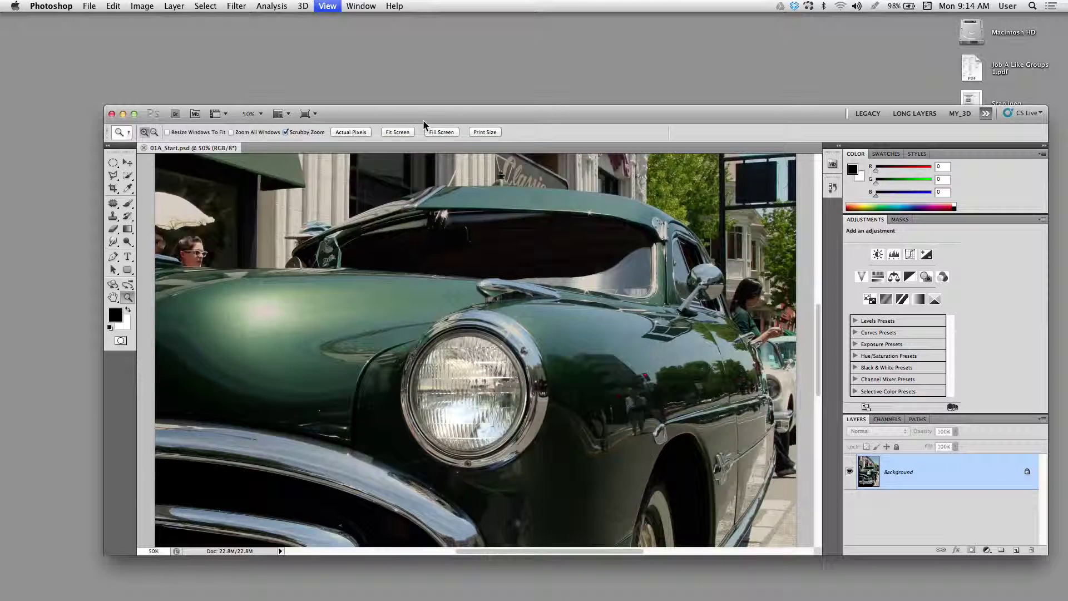
pyautogui.press('super+plus')
pyautogui.press('super+plus')
pyautogui.press('super+minus')
pyautogui.press('super+minus')
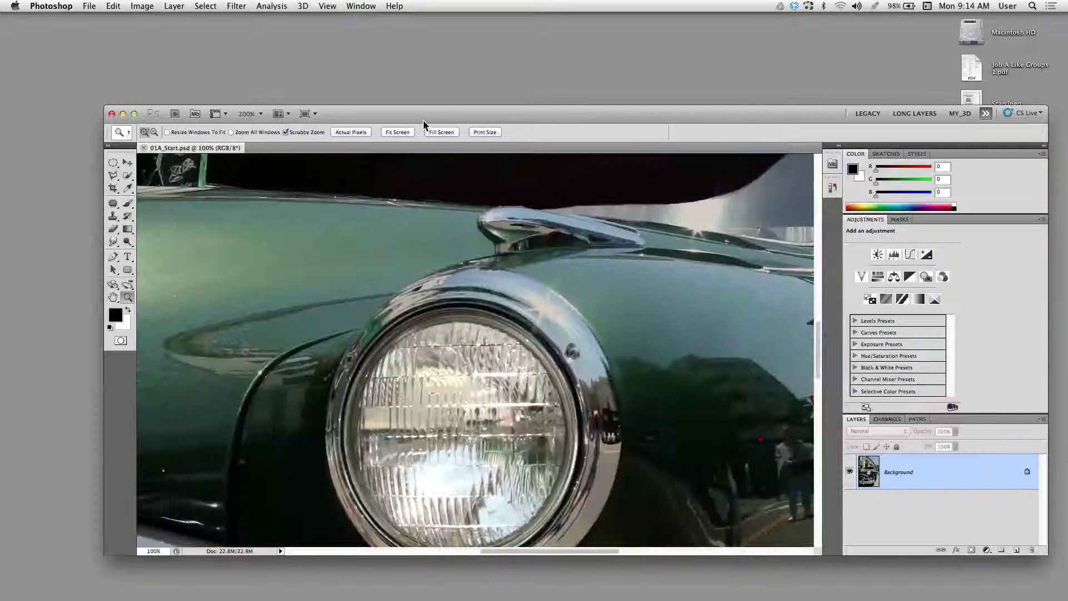
pyautogui.press('super+minus')
pyautogui.press('super+minus')
pyautogui.press('super+minus')
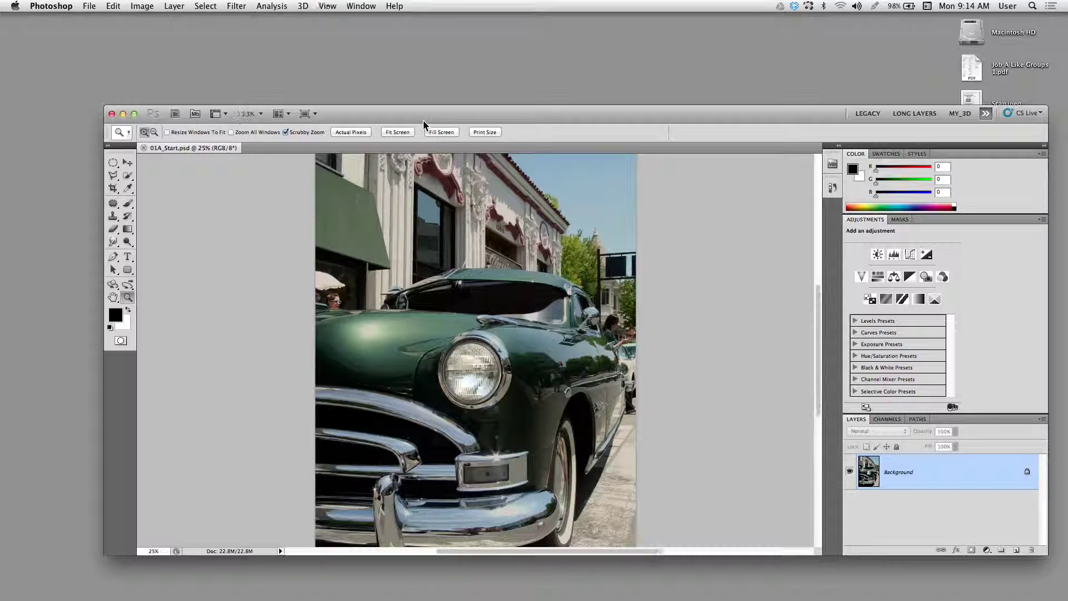
pyautogui.press('super+minus')
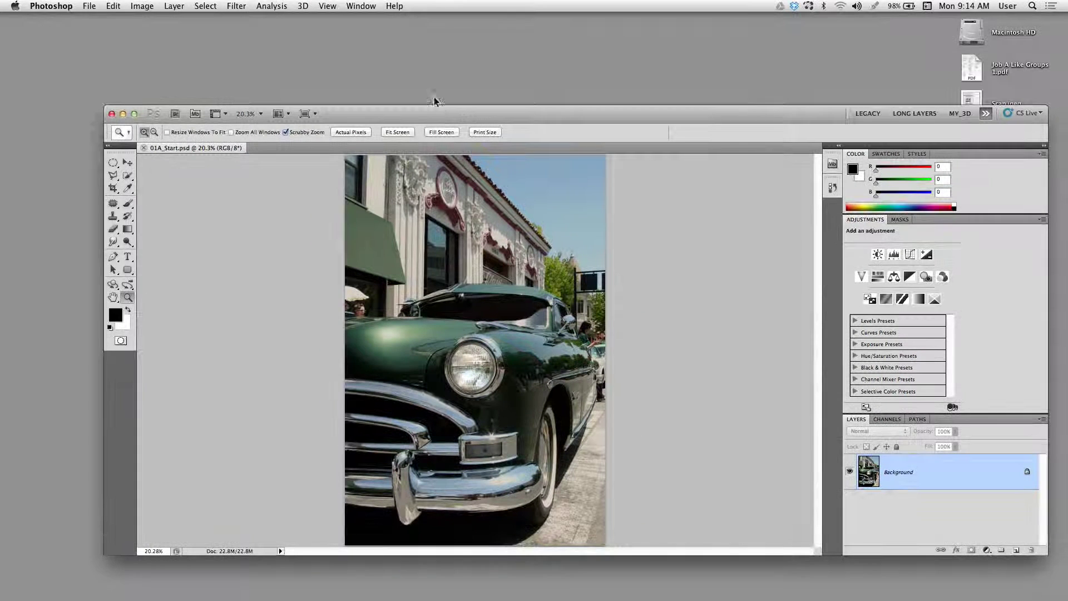
# - Move the Photoshop window slightly up and zoom in on the headlight to 100% with the Zoom tool
pyautogui.moveTo(423, 117); pyautogui.dragTo(431, 91)
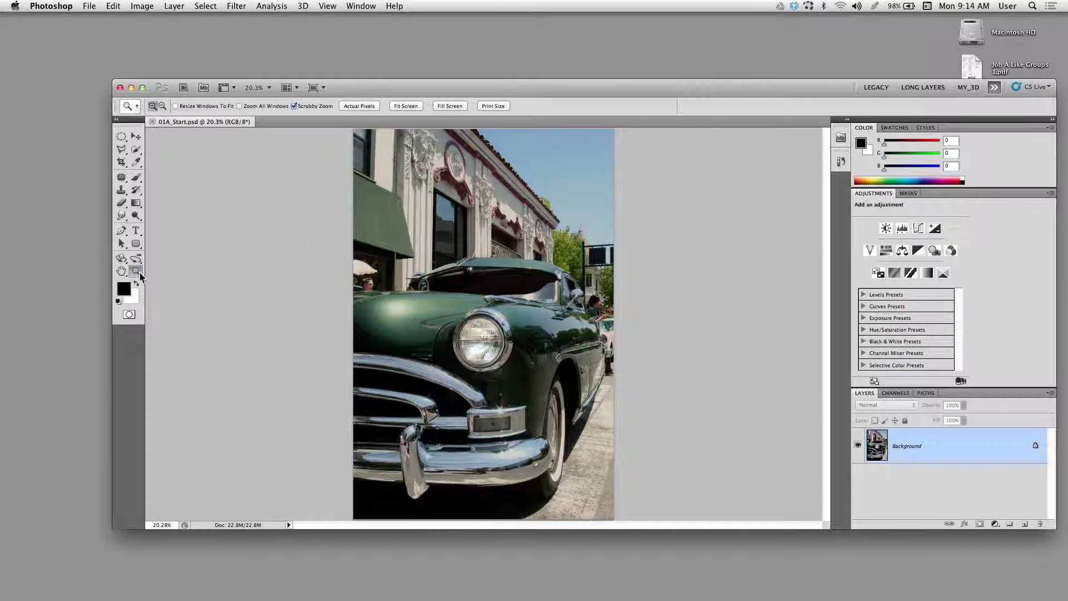
pyautogui.click(479, 340)
pyautogui.click(479, 340)
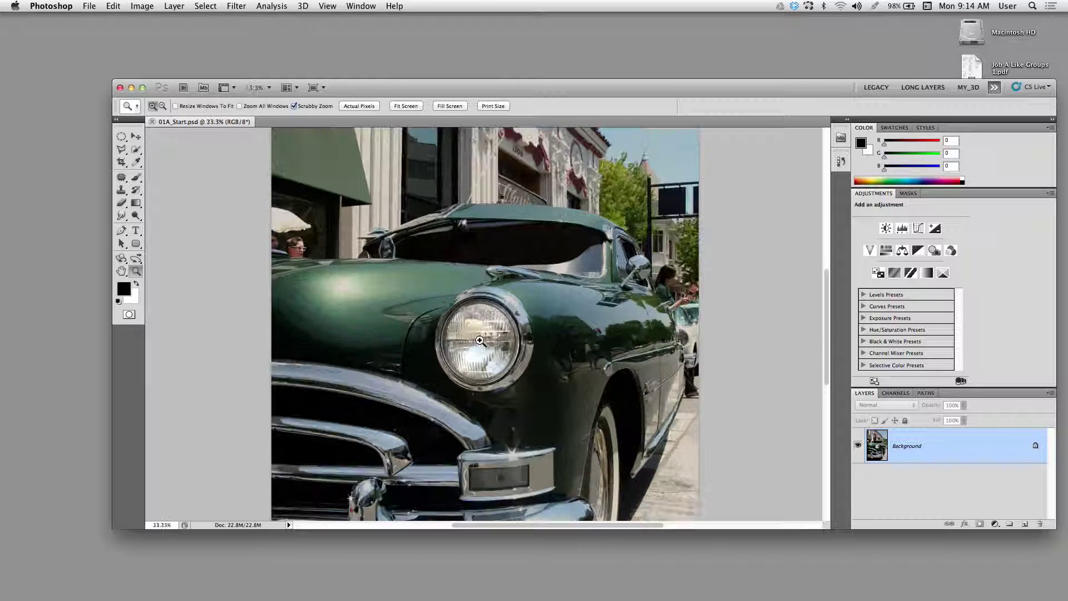
pyautogui.click(479, 340)
pyautogui.click(480, 340)
pyautogui.click(479, 340)
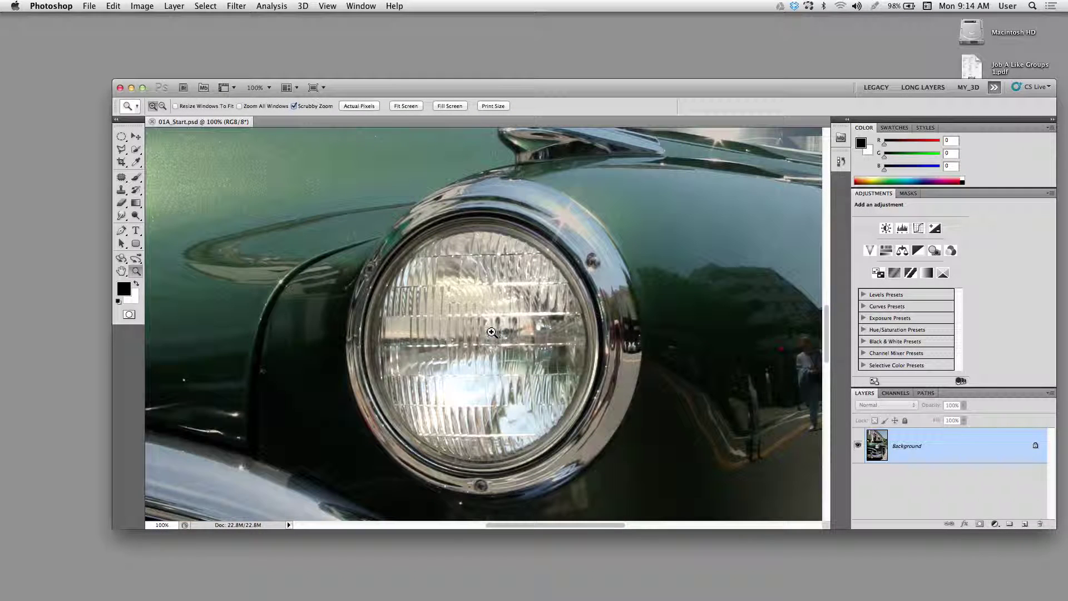
# - Zoom the image out from the headlight in preset increments to 8.33% with the Zoom tool
pyautogui.press('alt')
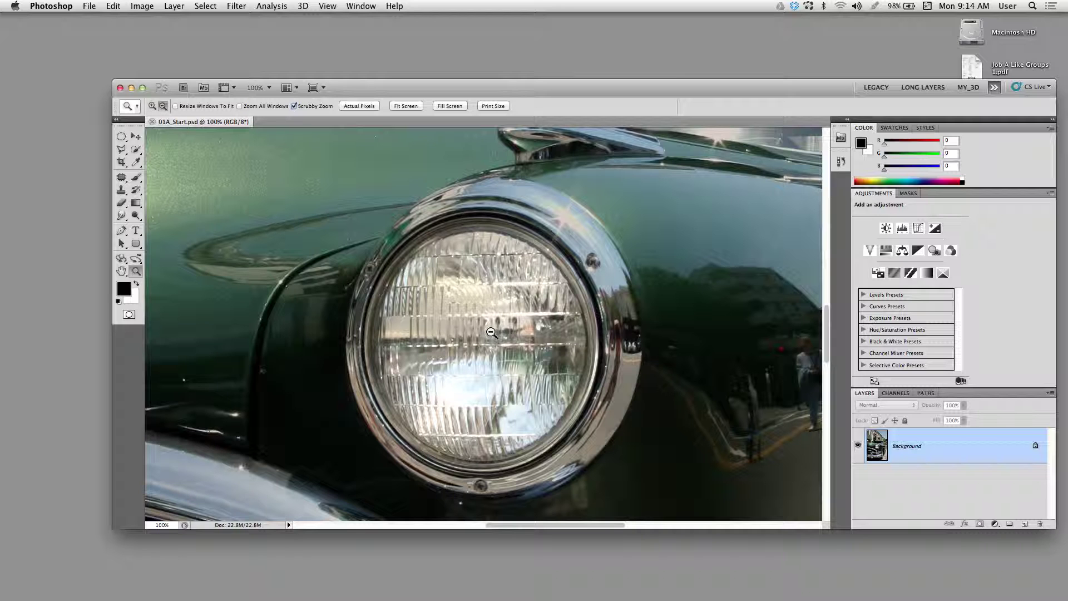
pyautogui.click(492, 332)
pyautogui.click(491, 333)
pyautogui.click(492, 332)
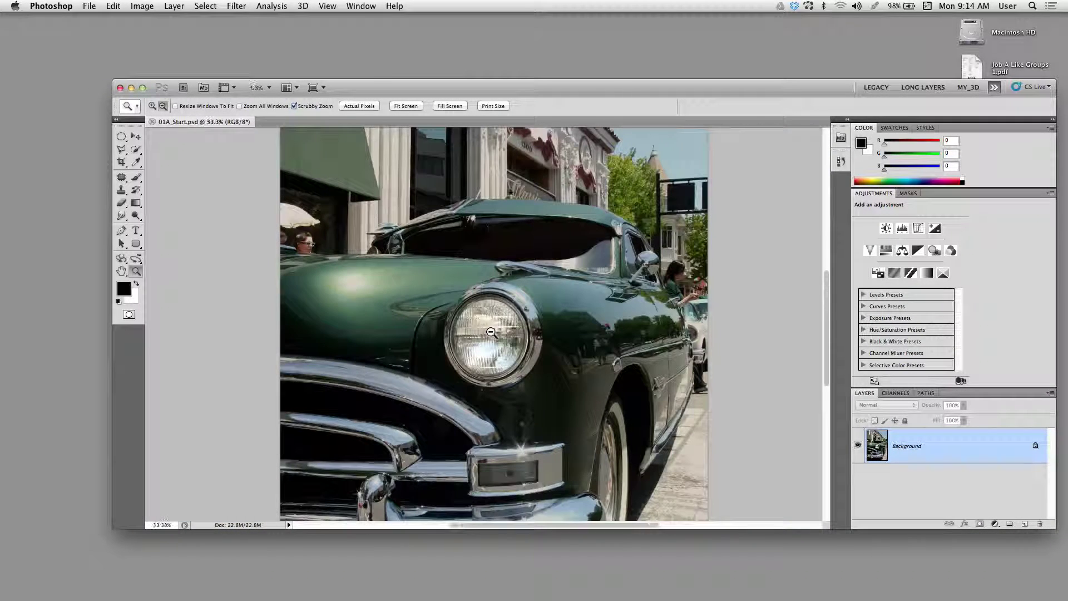
pyautogui.click(491, 333)
pyautogui.click(492, 332)
pyautogui.click(491, 333)
pyautogui.click(491, 332)
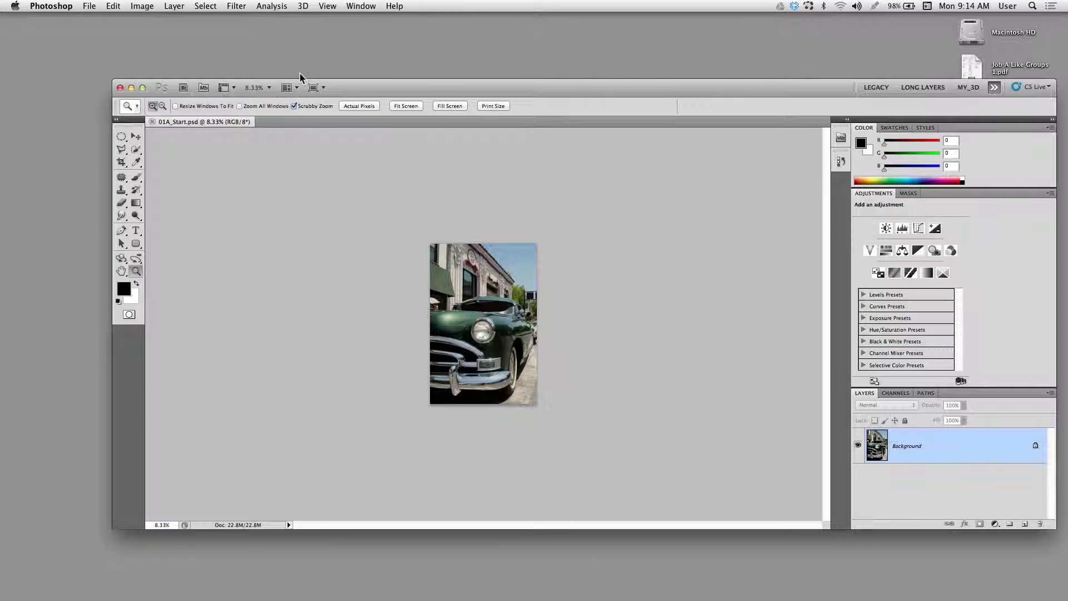
# - Reposition the window, turn off Scrubby Zoom, and marquee-zoom around the headlight to 22.9% and on to 92.1%
pyautogui.moveTo(350, 86); pyautogui.dragTo(436, 95)
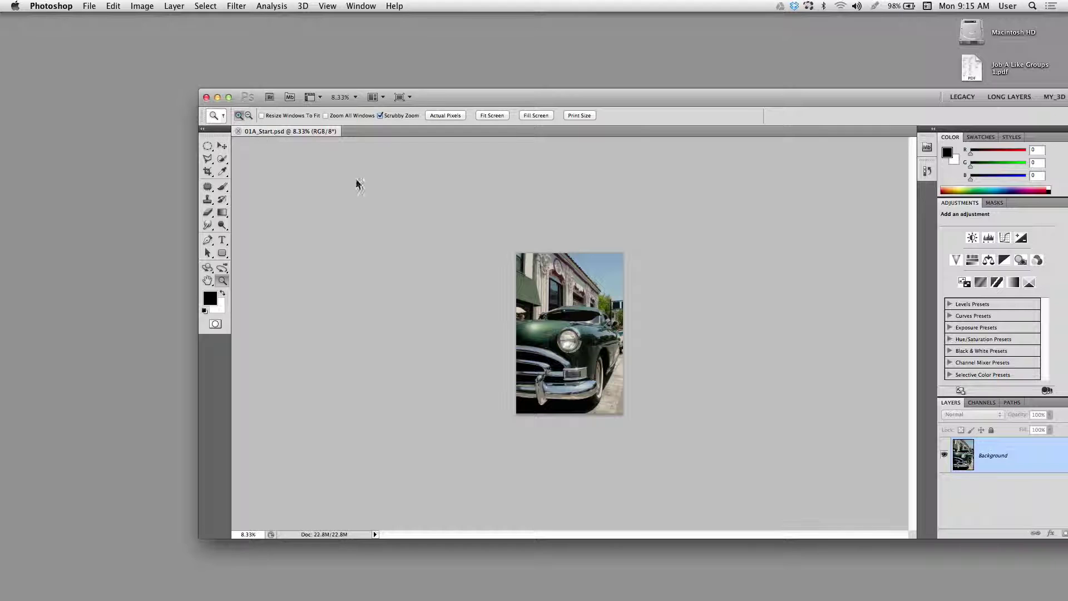
pyautogui.press('alt')
pyautogui.moveTo(483, 100); pyautogui.dragTo(347, 74)
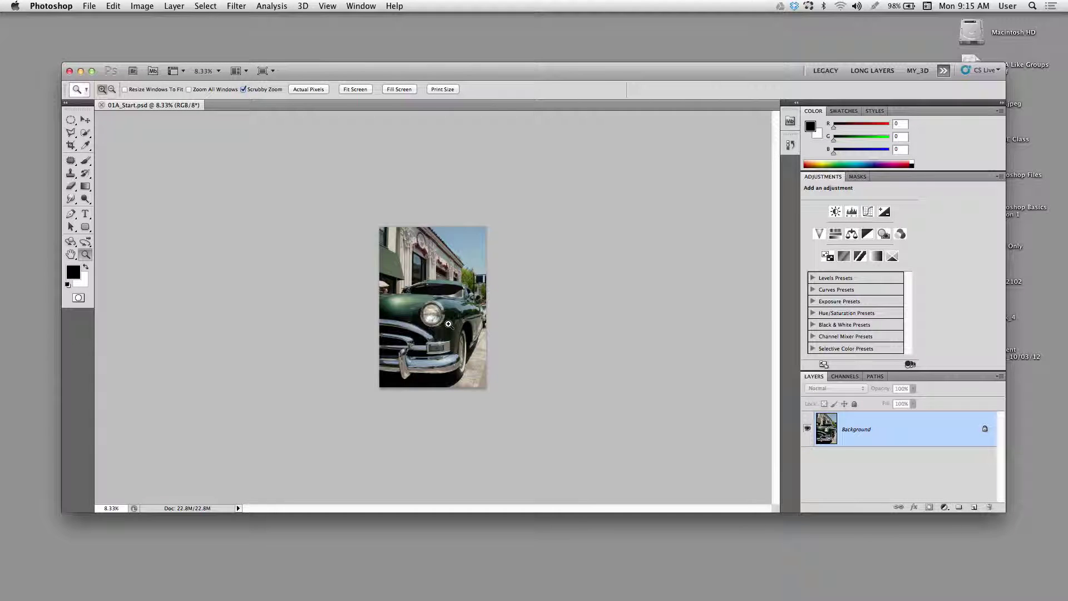
pyautogui.moveTo(414, 295); pyautogui.dragTo(464, 338)
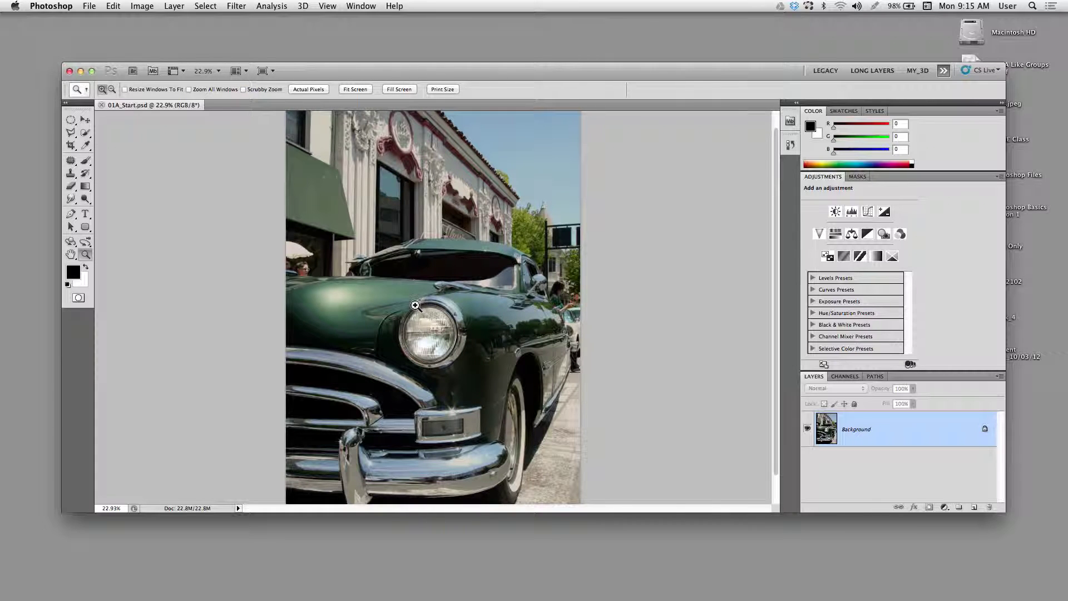
pyautogui.moveTo(387, 285); pyautogui.dragTo(498, 382)
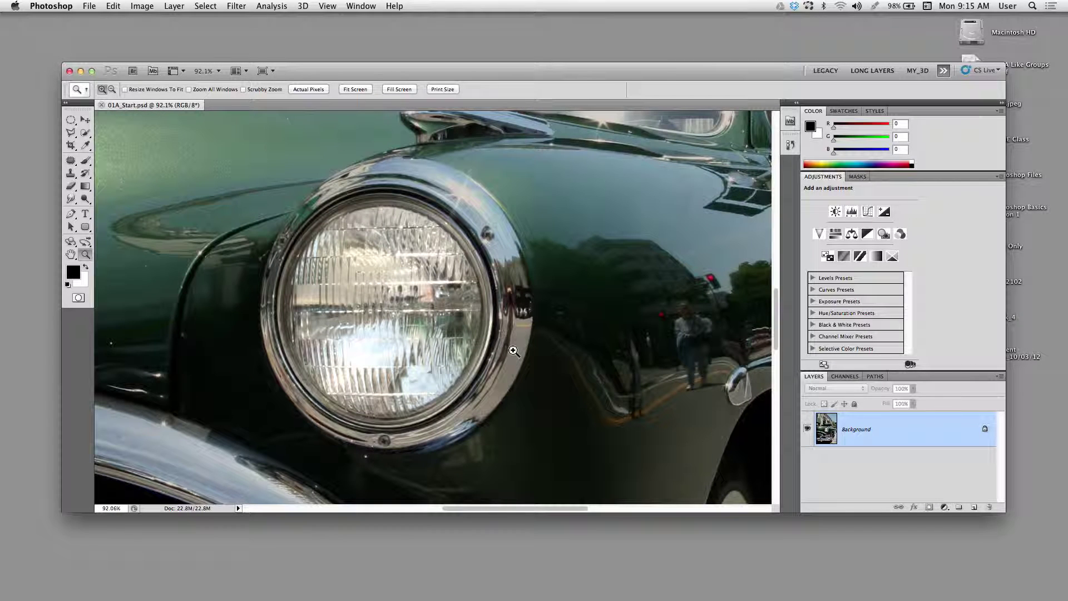
# - Fit the whole image on screen and marquee-zoom in on the headlight to 70.3%
pyautogui.press('alt')
pyautogui.press('super+0')
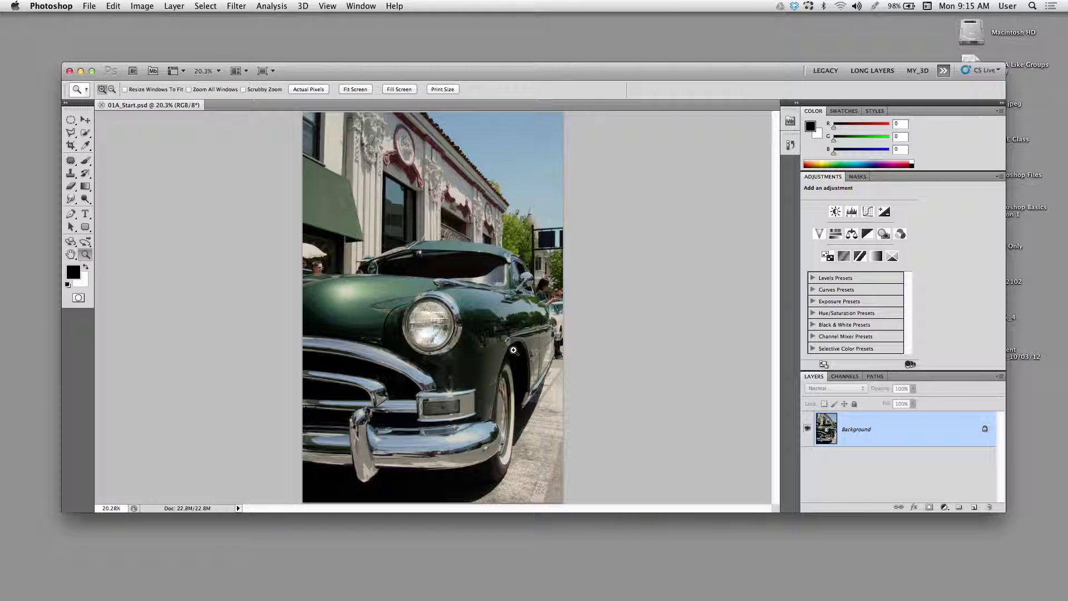
pyautogui.moveTo(384, 270); pyautogui.dragTo(514, 385)
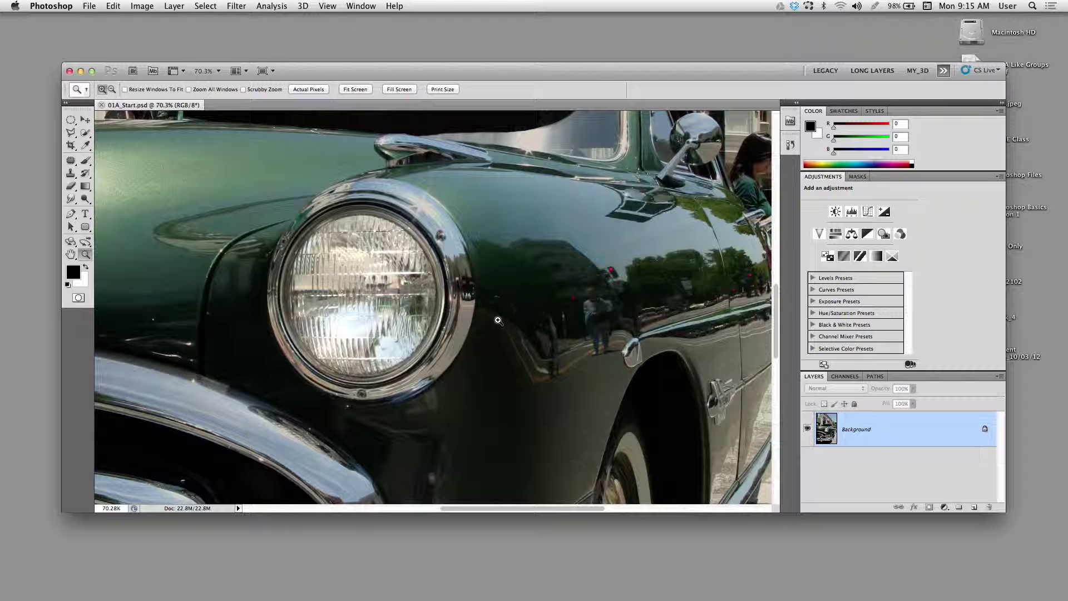
# - Reposition the window to show all panels and set the Zoom tool to Zoom In mode
pyautogui.moveTo(388, 73); pyautogui.dragTo(448, 108)
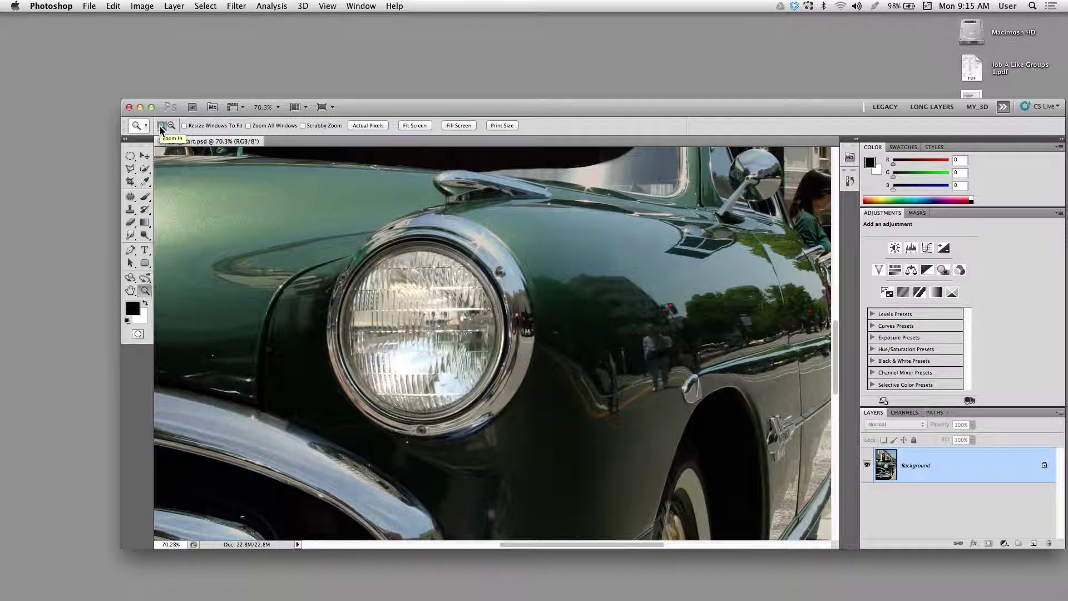
pyautogui.click(160, 125)
pyautogui.moveTo(454, 107); pyautogui.dragTo(448, 100)
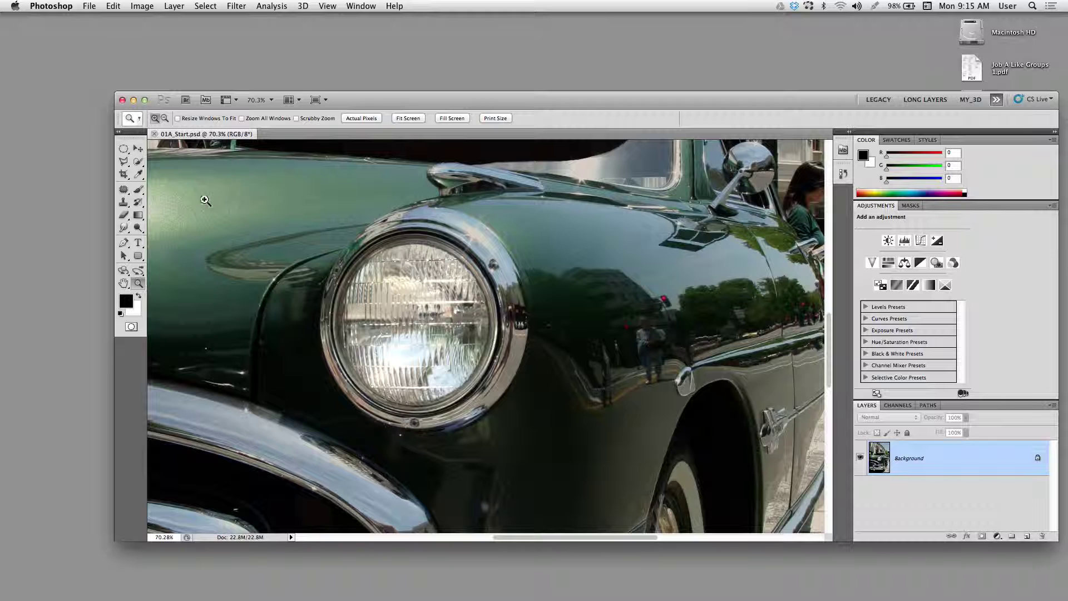
# - Switch between the Rectangular and Elliptical Marquee tools, leaving the Elliptical Marquee Tool active
pyautogui.click(123, 150)
pyautogui.click(123, 152)
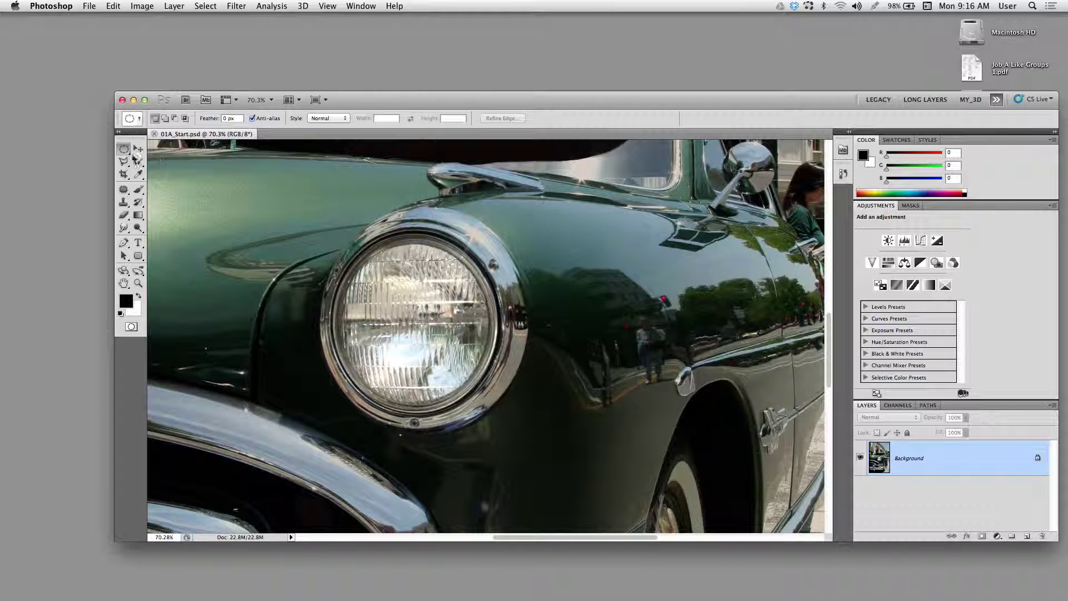
pyautogui.click(122, 156)
pyautogui.click(172, 159)
pyautogui.click(124, 153)
pyautogui.click(177, 148)
pyautogui.click(127, 152)
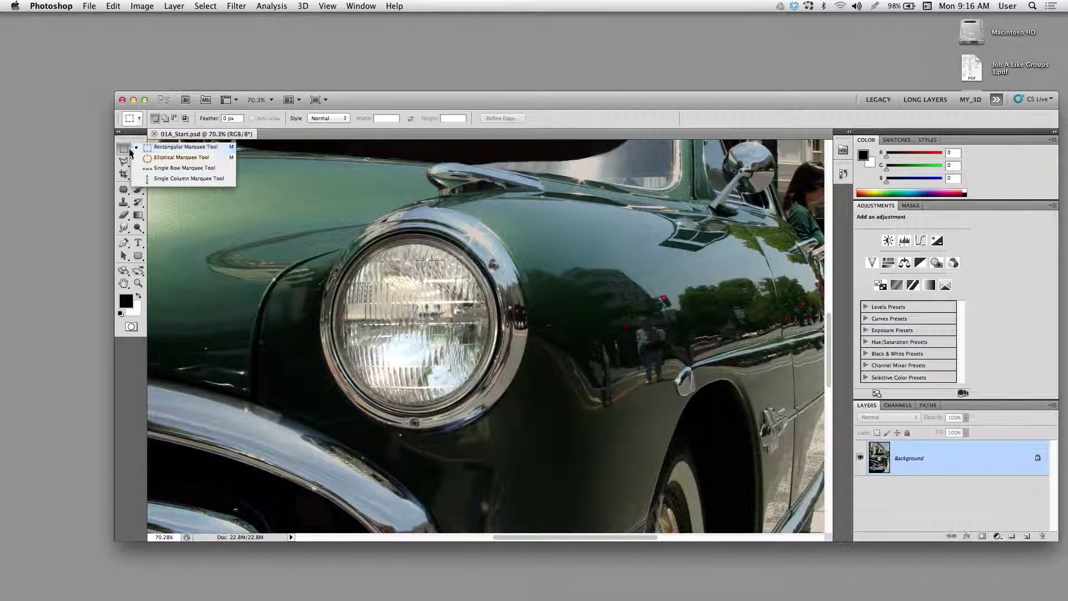
pyautogui.click(173, 160)
pyautogui.click(125, 153)
pyautogui.click(161, 157)
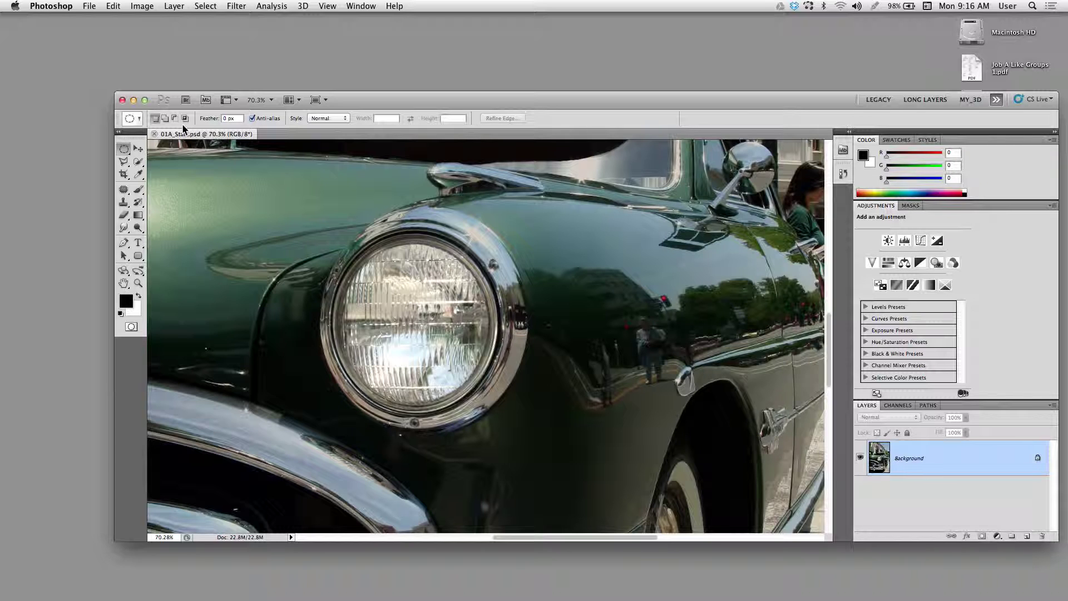
# - Reset all tools to their default settings through the tool presets, and nudge the window slightly up
pyautogui.click(140, 120)
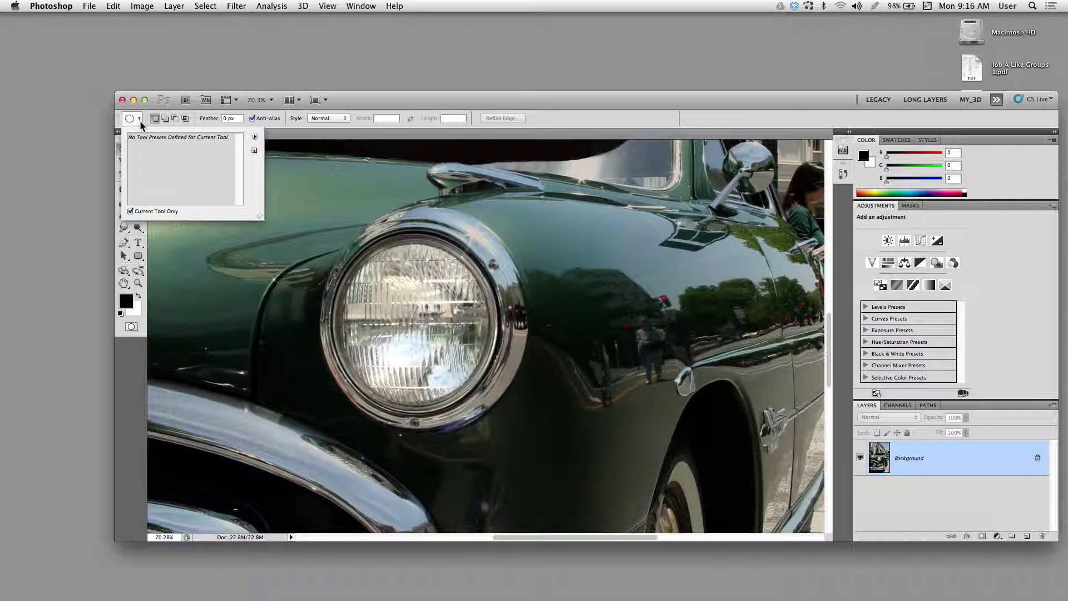
pyautogui.click(139, 120)
pyautogui.click(139, 120)
pyautogui.click(139, 121)
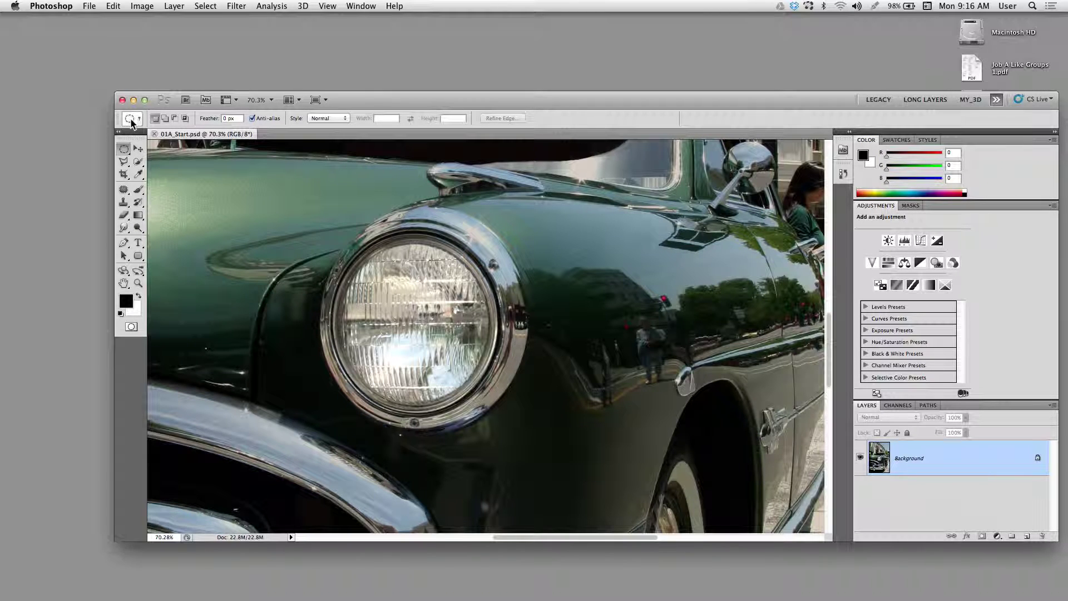
pyautogui.click(139, 120)
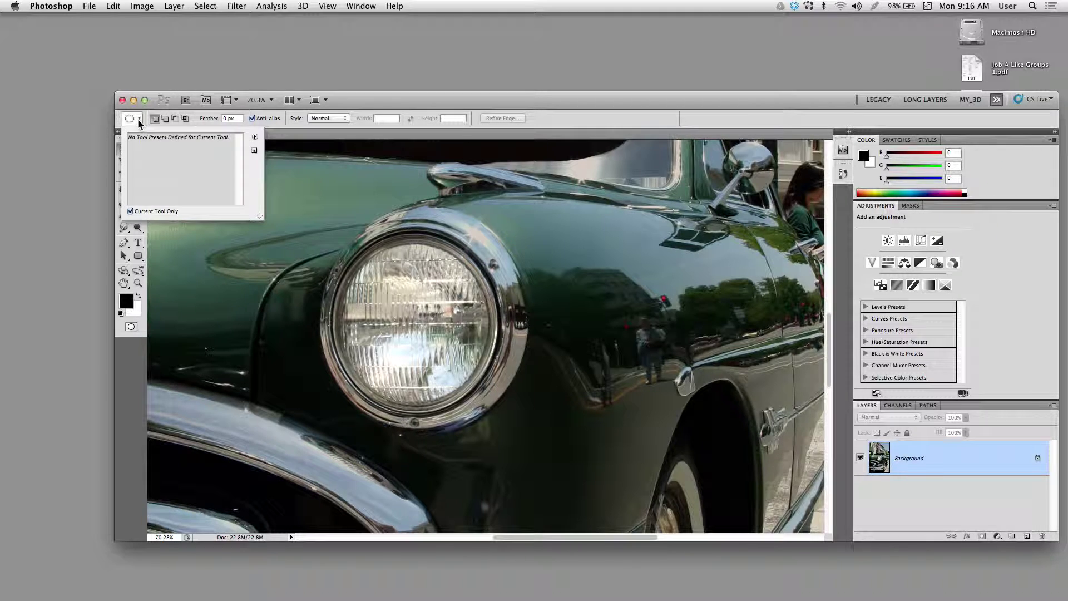
pyautogui.click(256, 138)
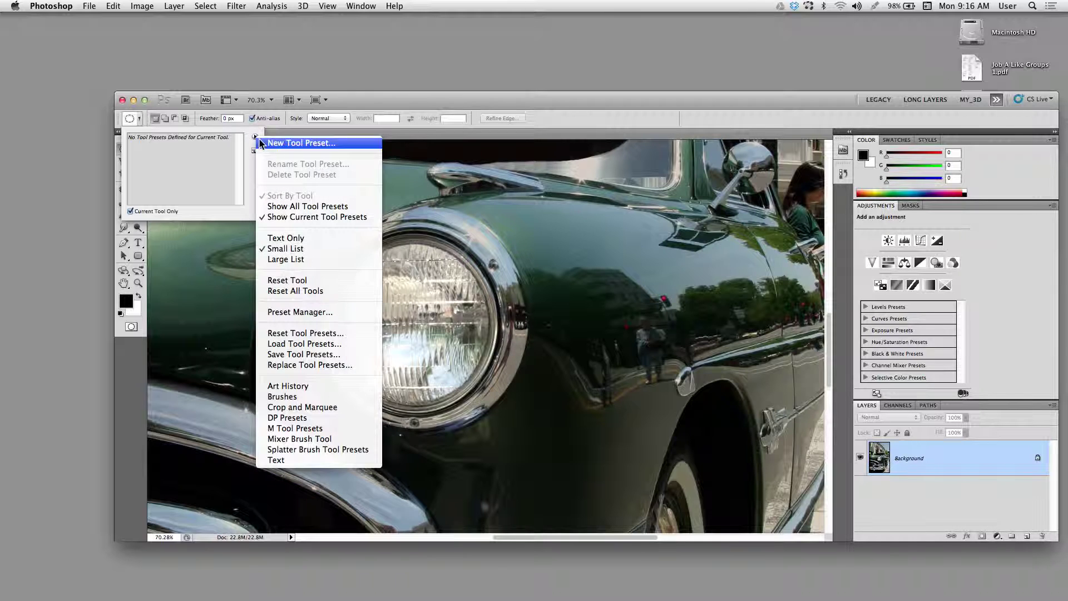
pyautogui.click(295, 290)
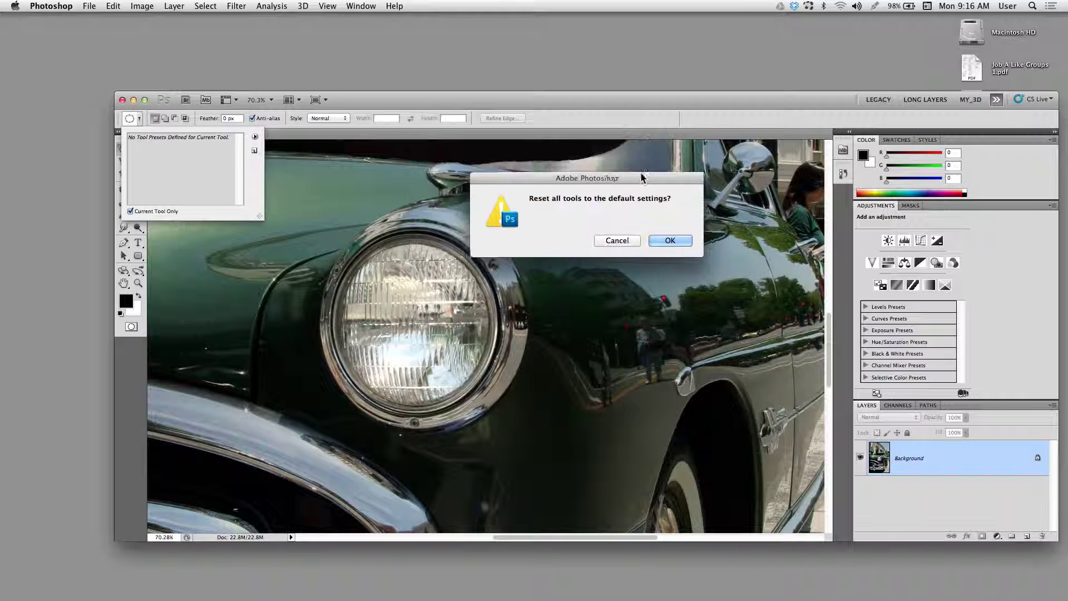
pyautogui.click(675, 241)
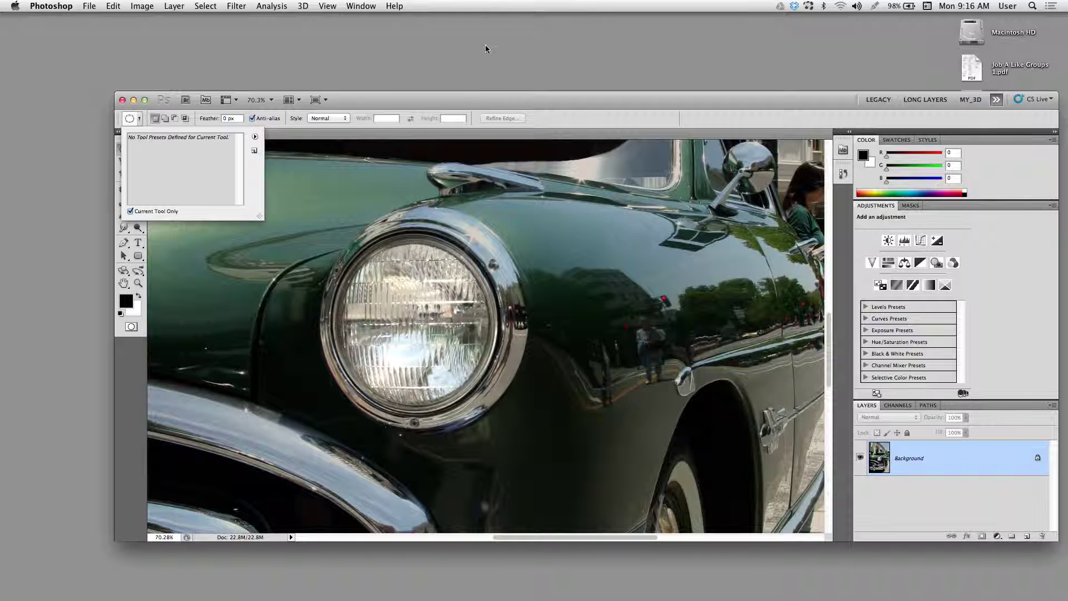
pyautogui.moveTo(465, 105); pyautogui.dragTo(465, 102)
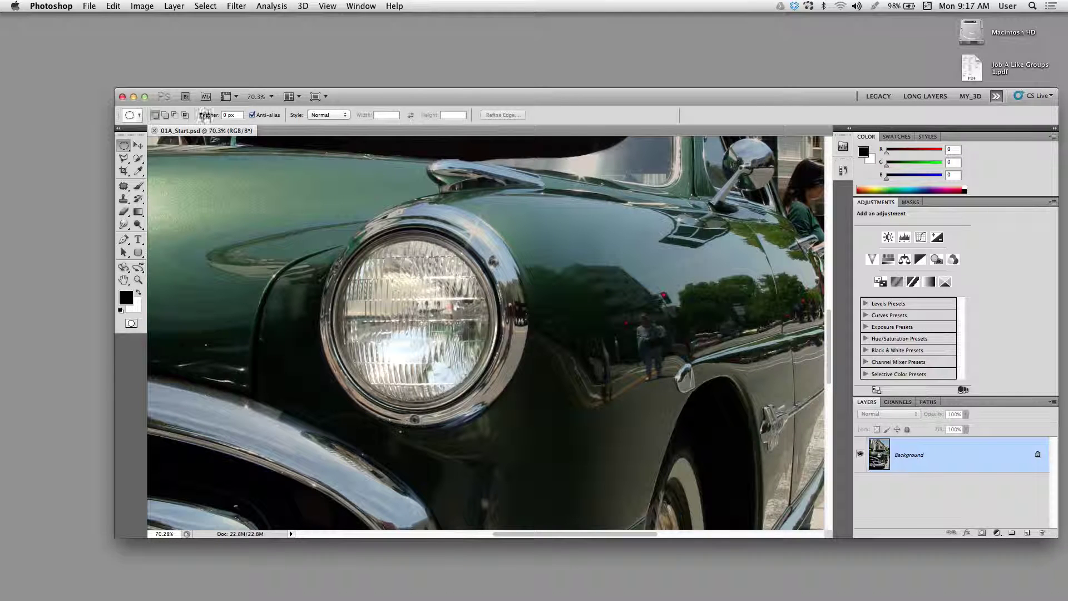
# - Draw an elliptical selection over the headlight glass with the Elliptical Marquee Tool, shift it, and deselect it
pyautogui.moveTo(123, 146); pyautogui.dragTo(173, 157)
pyautogui.moveTo(478, 403); pyautogui.dragTo(477, 404)
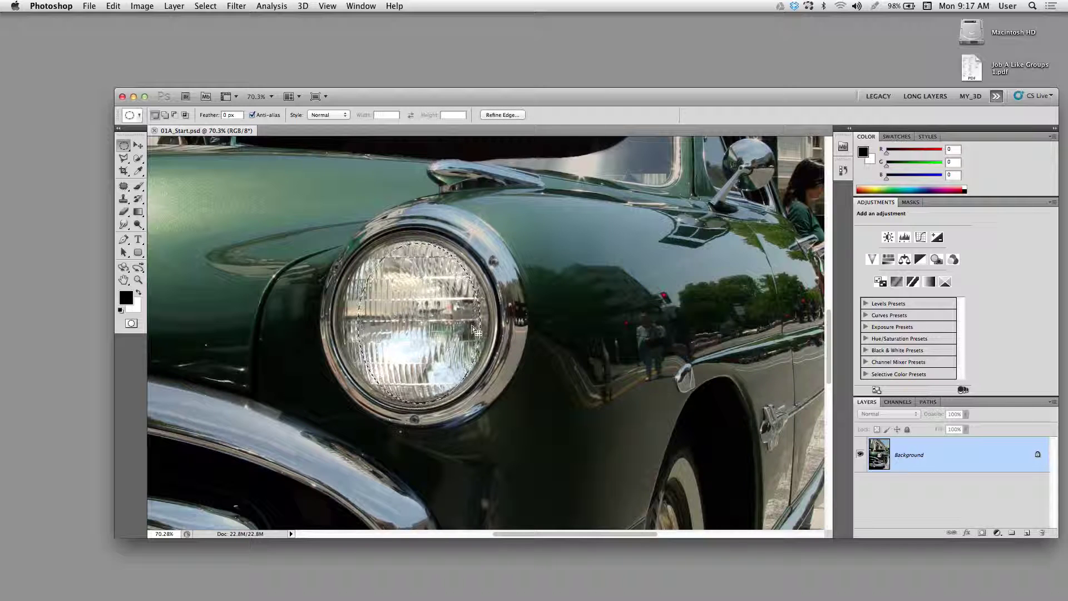
pyautogui.moveTo(437, 319); pyautogui.dragTo(467, 318)
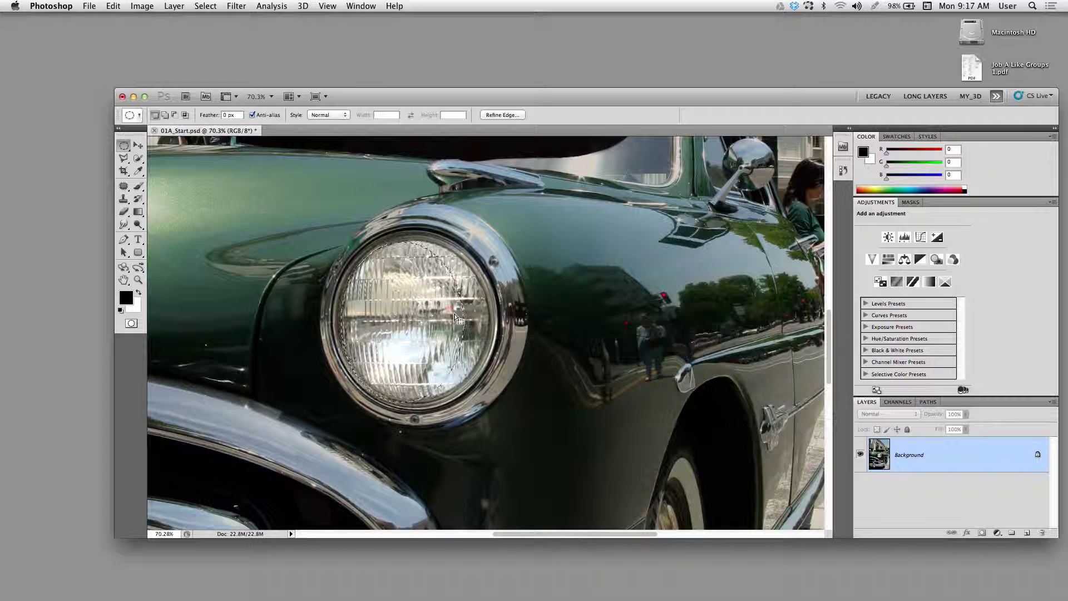
pyautogui.press('super+d')
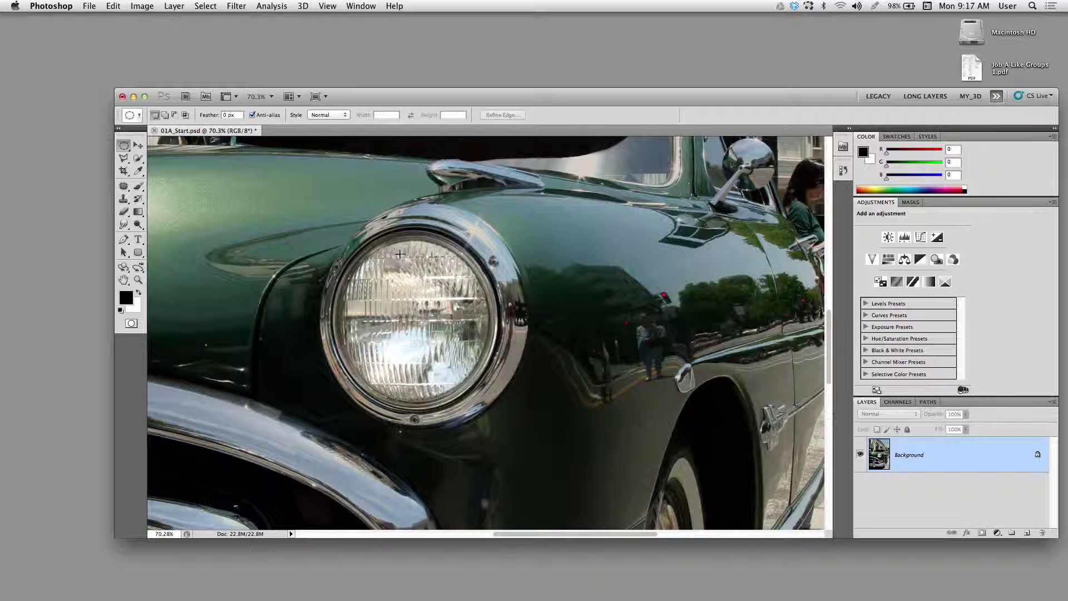
# - Draw a new elliptical selection around the headlight glass and move it into place over the glass
pyautogui.moveTo(358, 253); pyautogui.dragTo(475, 371)
pyautogui.moveTo(520, 412); pyautogui.dragTo(510, 413)
pyautogui.moveTo(459, 364); pyautogui.dragTo(478, 394)
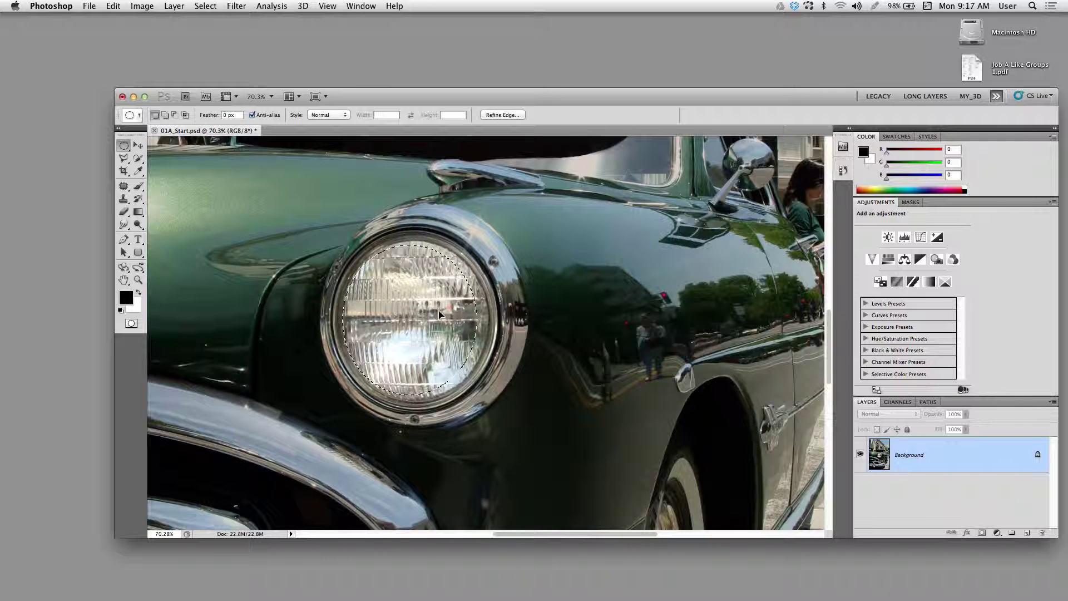
pyautogui.moveTo(424, 314); pyautogui.dragTo(428, 315)
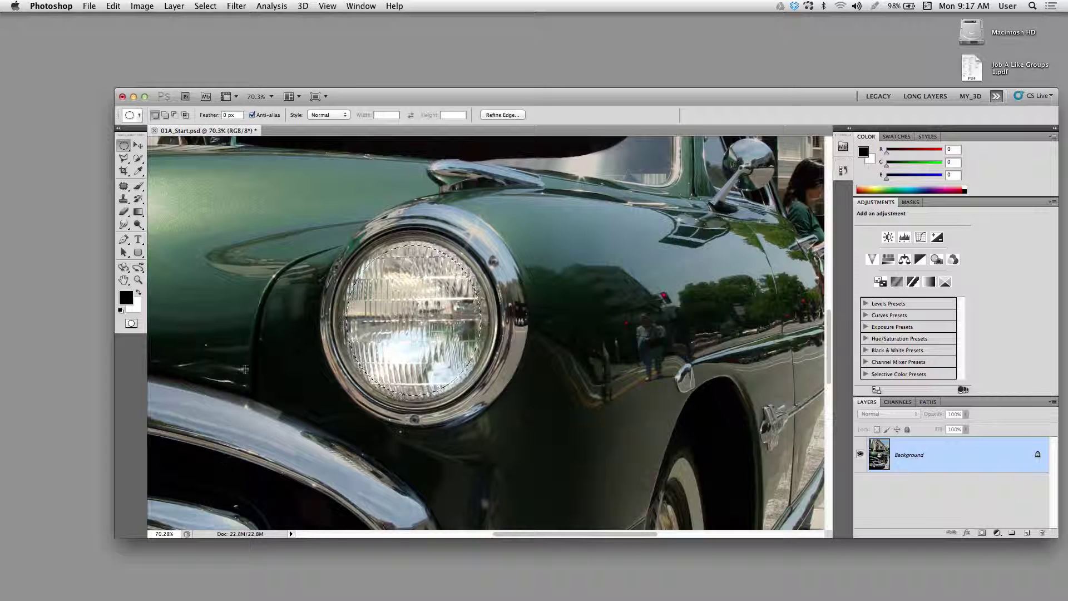
# - Apply Transform Selection and stretch the ellipse to 114.22% width and 106.34% height to match the headlight's glass edges
pyautogui.click(205, 6)
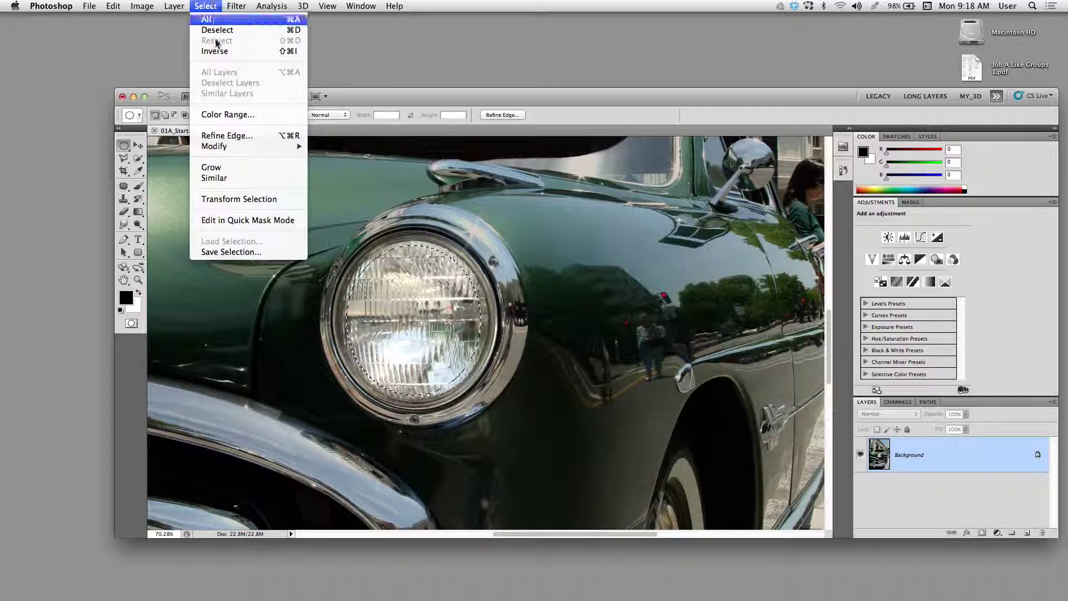
pyautogui.click(244, 199)
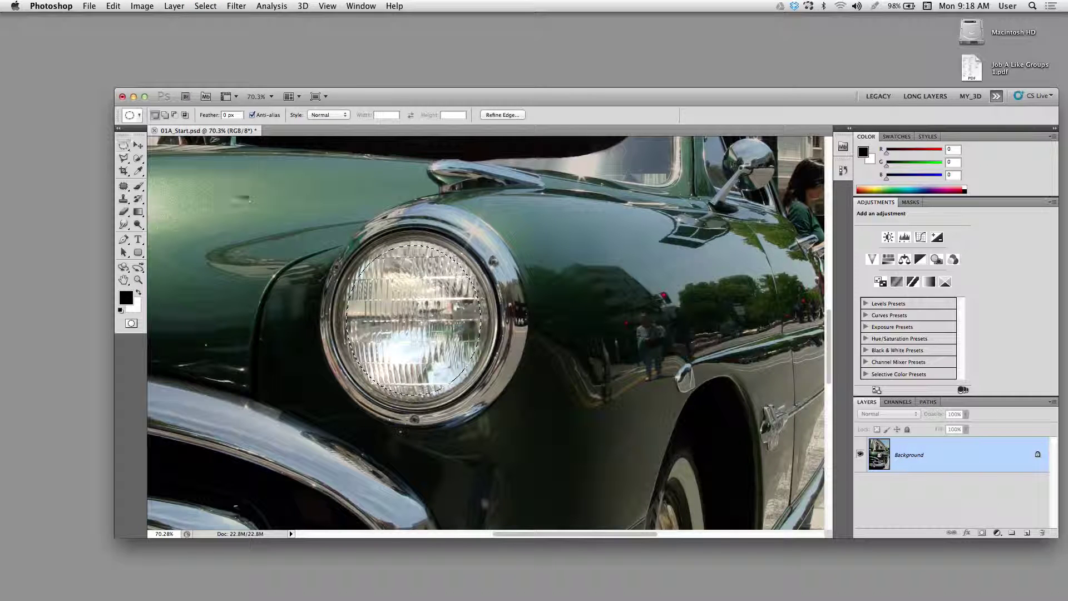
pyautogui.click(204, 6)
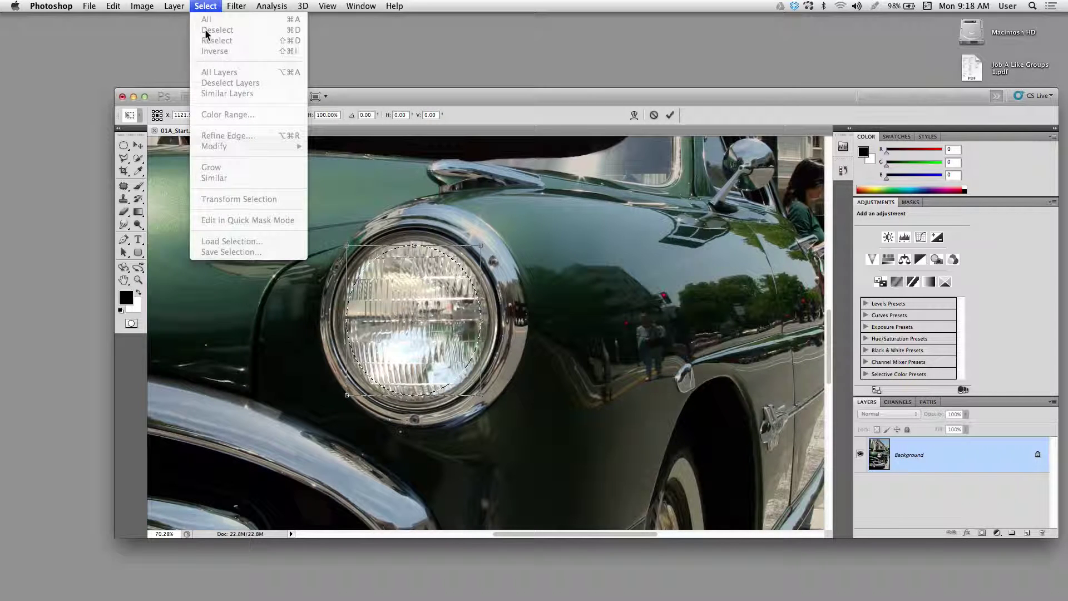
pyautogui.click(448, 98)
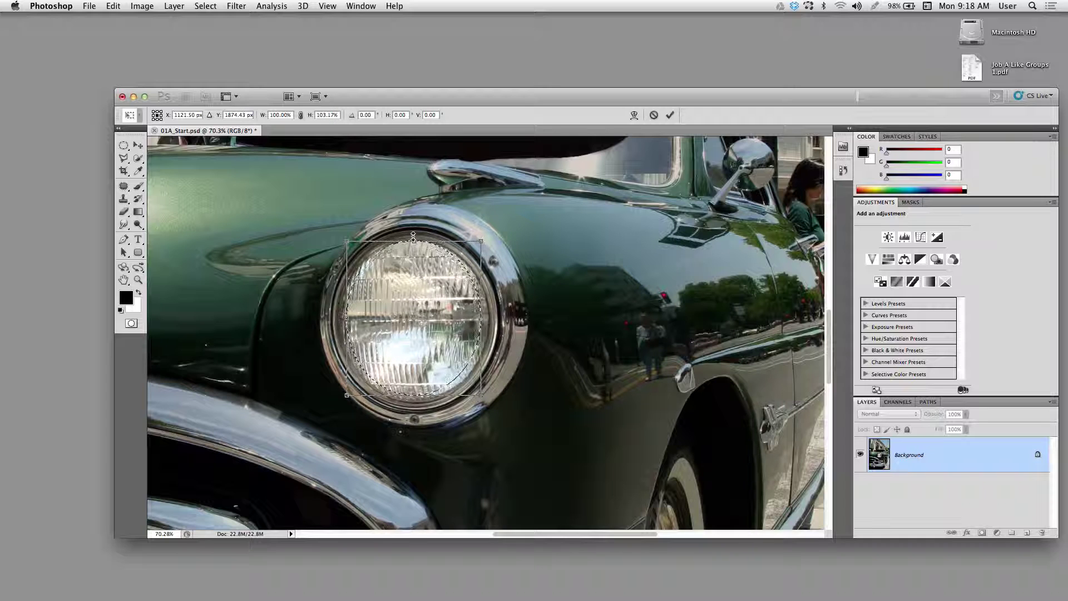
pyautogui.moveTo(343, 318); pyautogui.dragTo(339, 320)
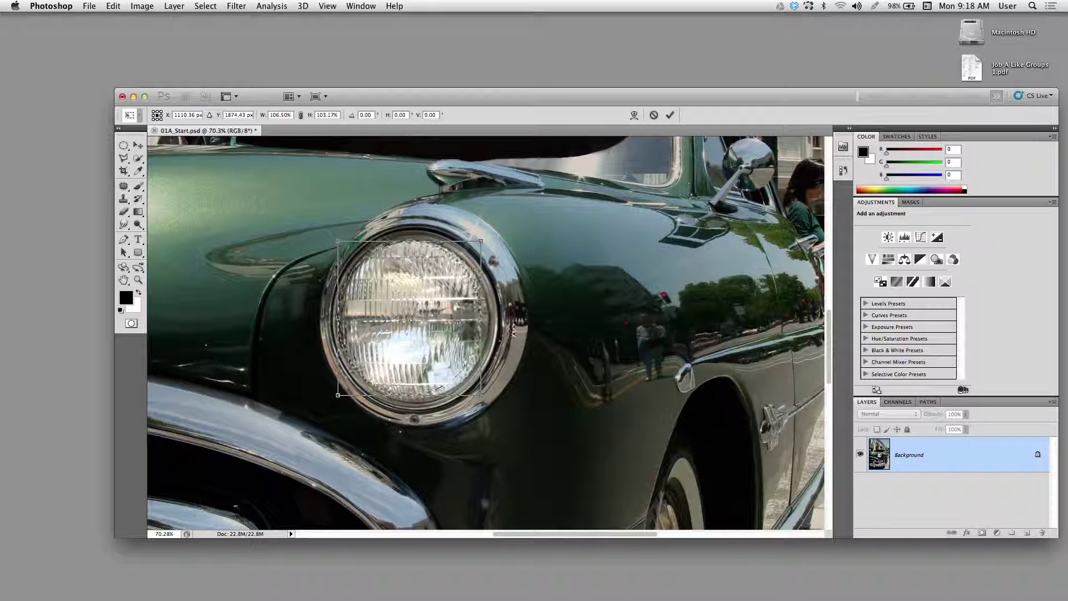
pyautogui.moveTo(486, 320); pyautogui.dragTo(498, 320)
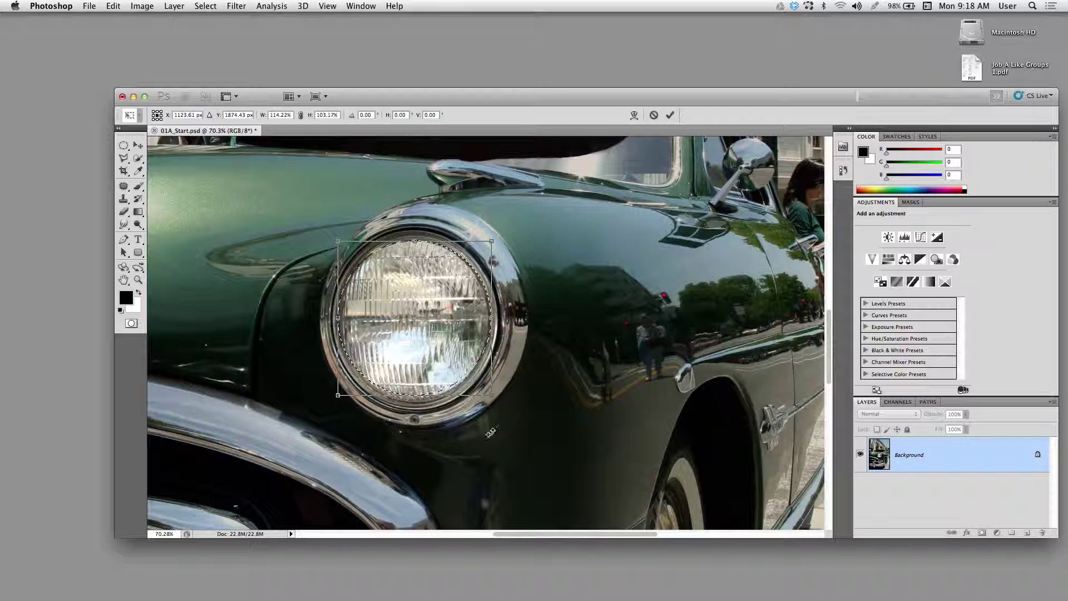
pyautogui.moveTo(414, 395); pyautogui.dragTo(415, 399)
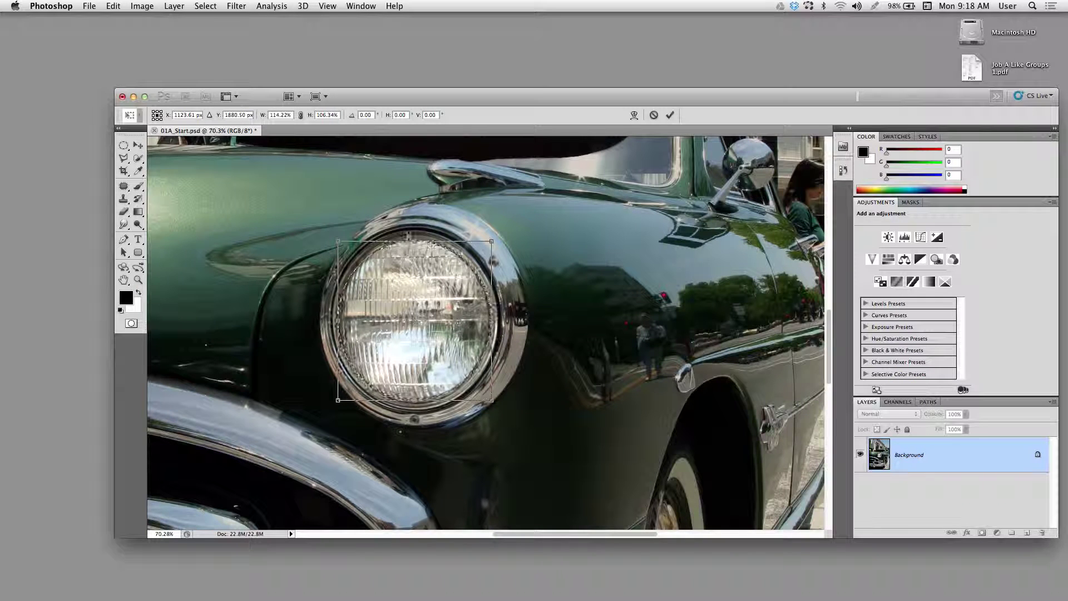
# - Move the transform reference point outside the ellipse onto the fender and rotate the headlight selection by -1.52° around it
pyautogui.moveTo(436, 364); pyautogui.dragTo(543, 272)
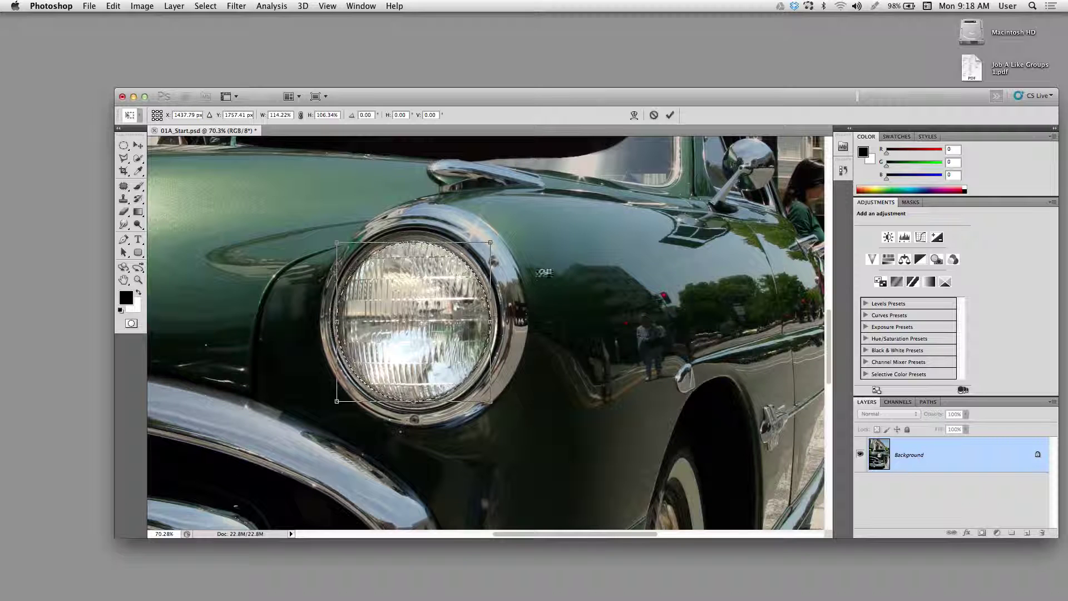
pyautogui.moveTo(540, 277); pyautogui.dragTo(630, 278)
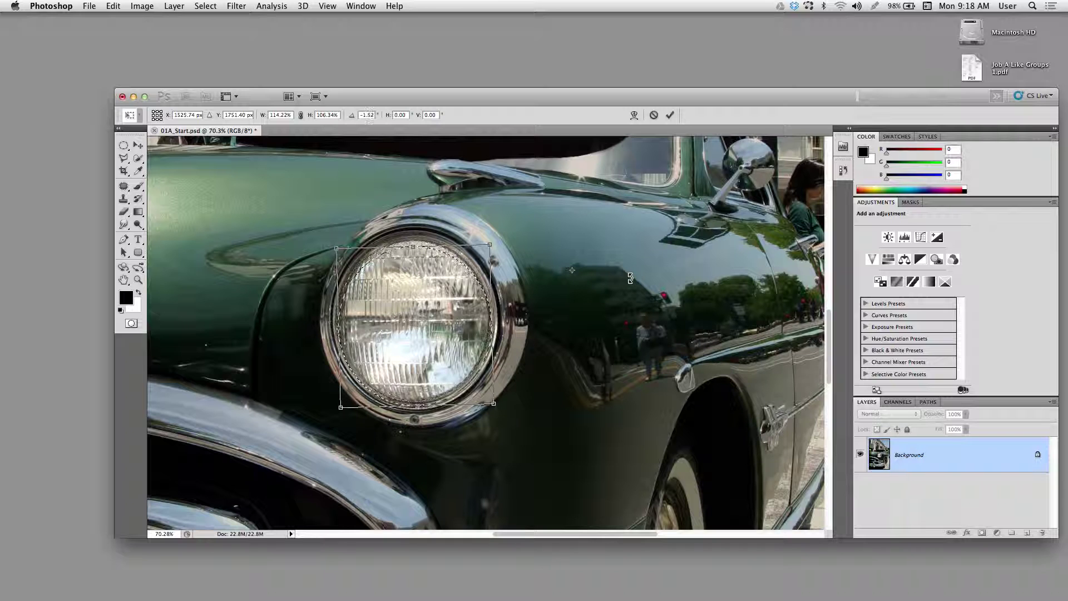
pyautogui.press('Return')
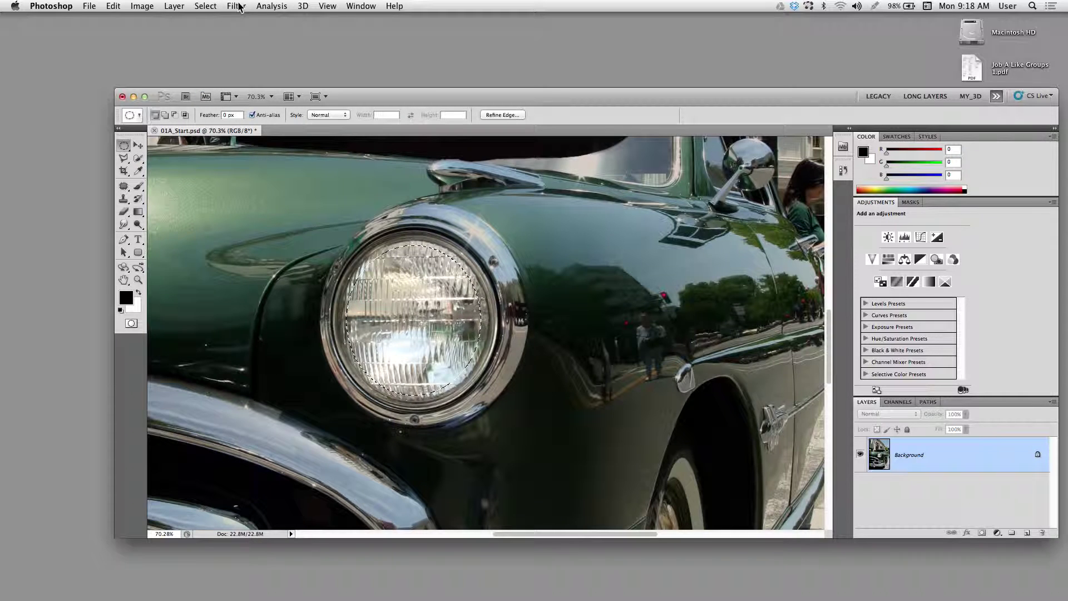
# - Apply Transform Selection to the headlight ellipse, stretch it to 115.37% width and 111.04% height, and commit the transform
pyautogui.click(205, 6)
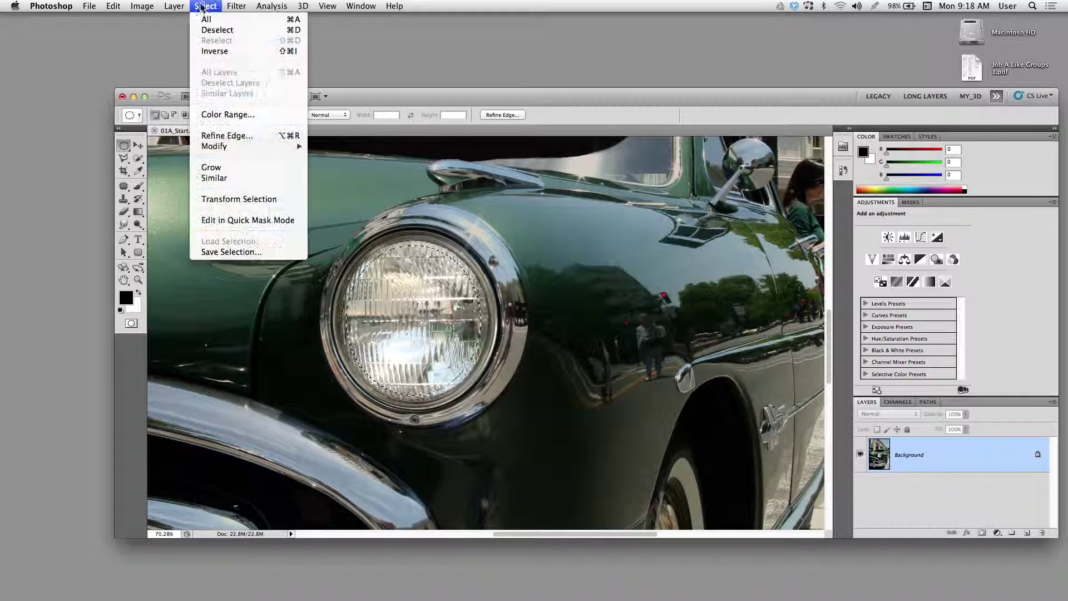
pyautogui.click(229, 199)
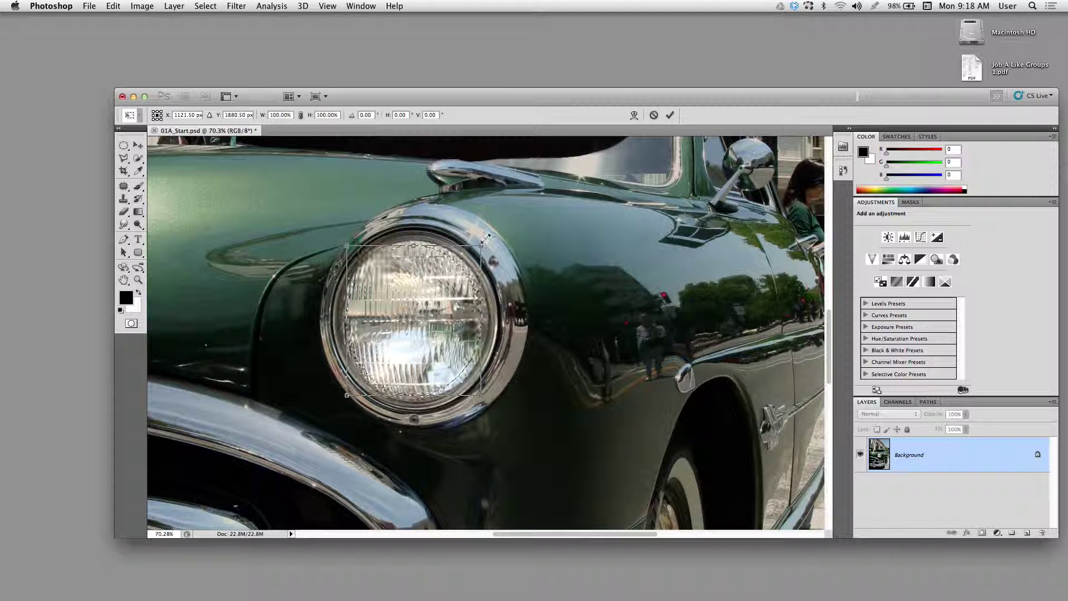
pyautogui.moveTo(490, 323); pyautogui.dragTo(497, 323)
pyautogui.moveTo(347, 323); pyautogui.dragTo(338, 323)
pyautogui.moveTo(415, 396); pyautogui.dragTo(414, 406)
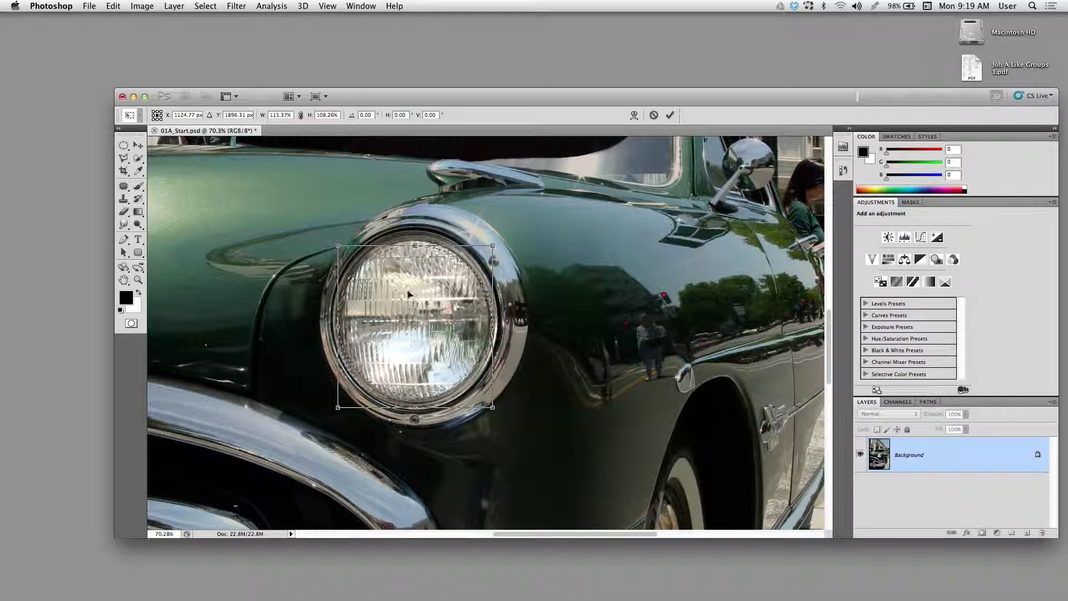
pyautogui.moveTo(413, 238); pyautogui.dragTo(414, 242)
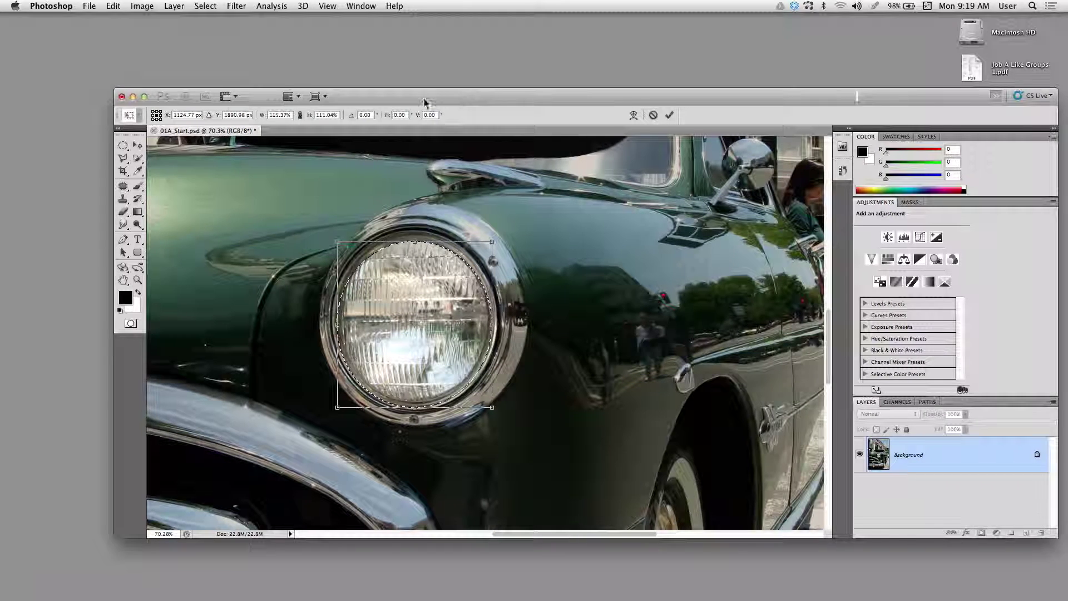
pyautogui.moveTo(424, 101); pyautogui.dragTo(294, 110)
pyautogui.moveTo(563, 110); pyautogui.dragTo(466, 109)
pyautogui.click(445, 127)
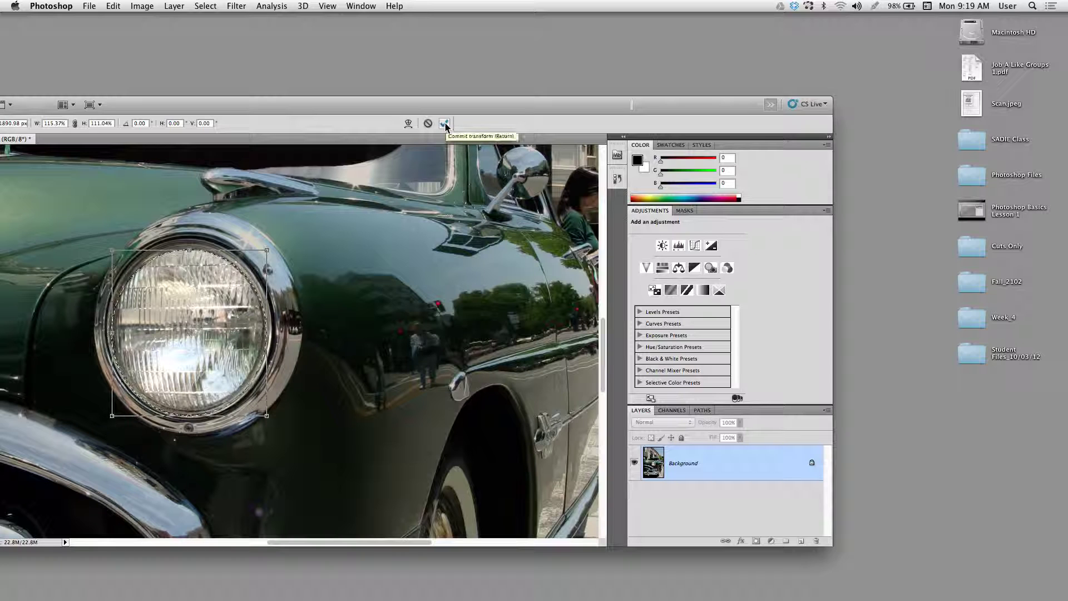
pyautogui.click(445, 123)
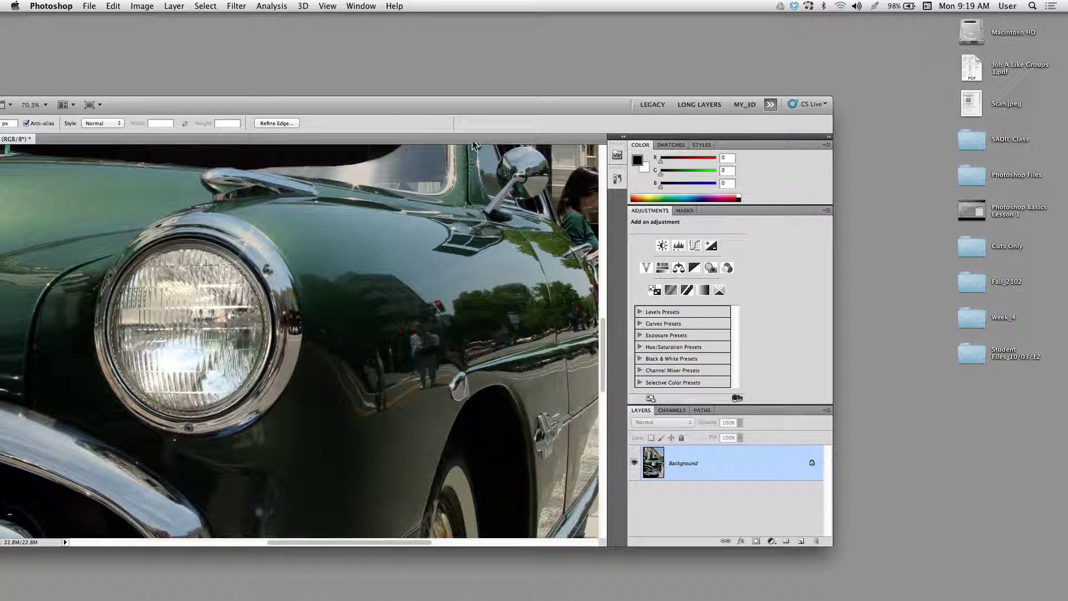
# - Add a Curves adjustment layer masked to the selected headlight glass
pyautogui.moveTo(372, 104); pyautogui.dragTo(463, 53)
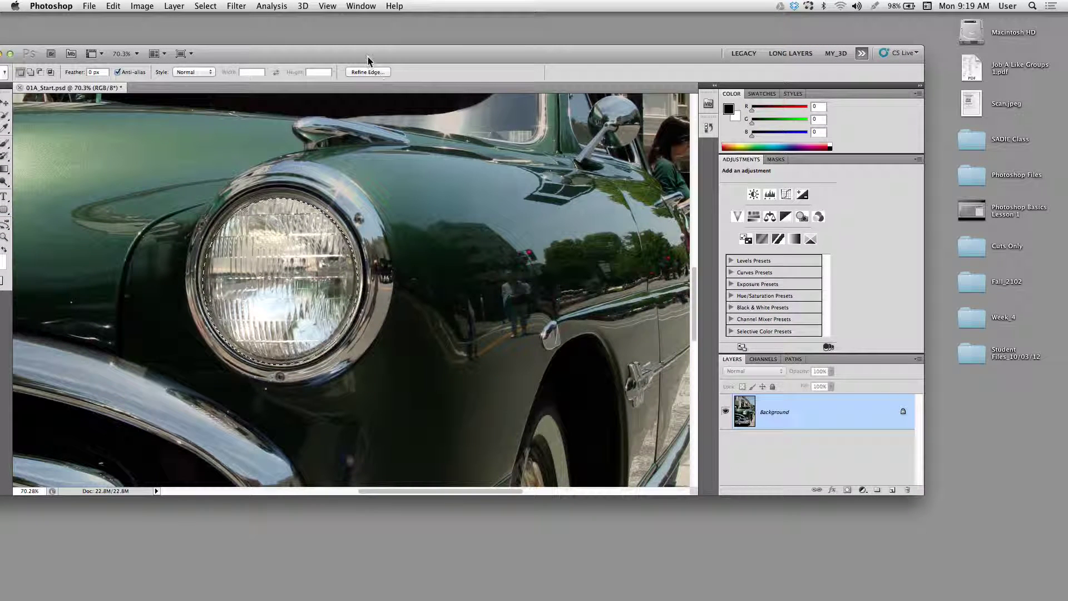
pyautogui.moveTo(368, 58); pyautogui.dragTo(367, 42)
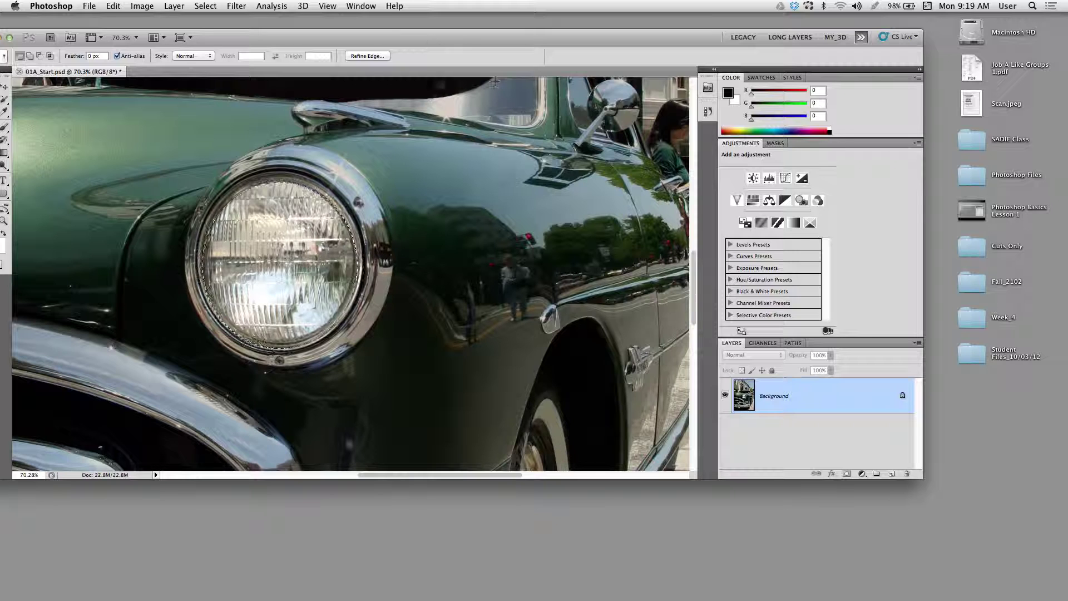
pyautogui.moveTo(432, 39); pyautogui.dragTo(354, 51)
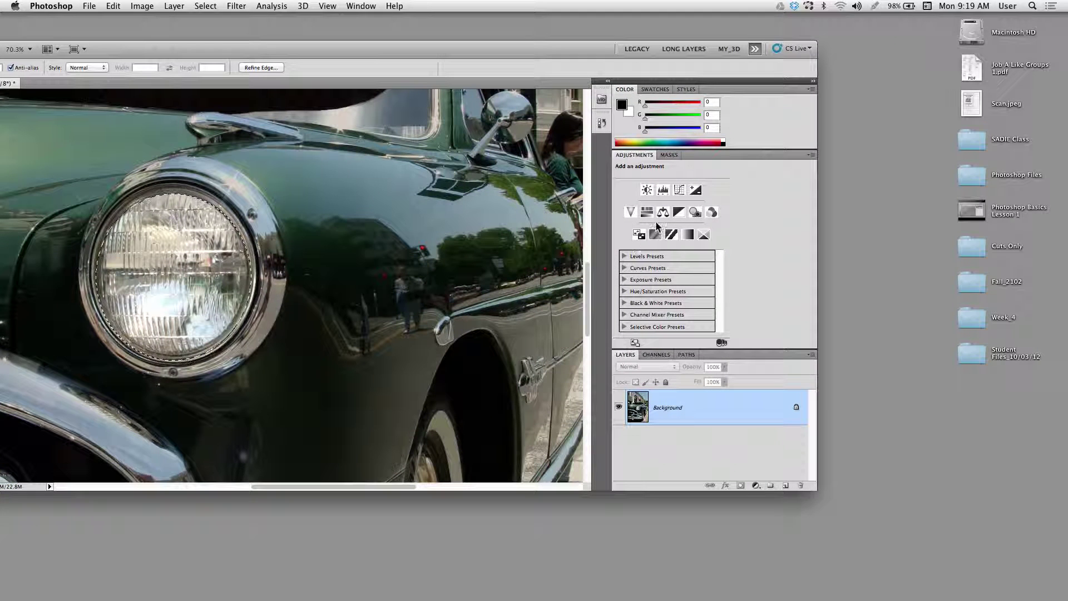
pyautogui.click(680, 192)
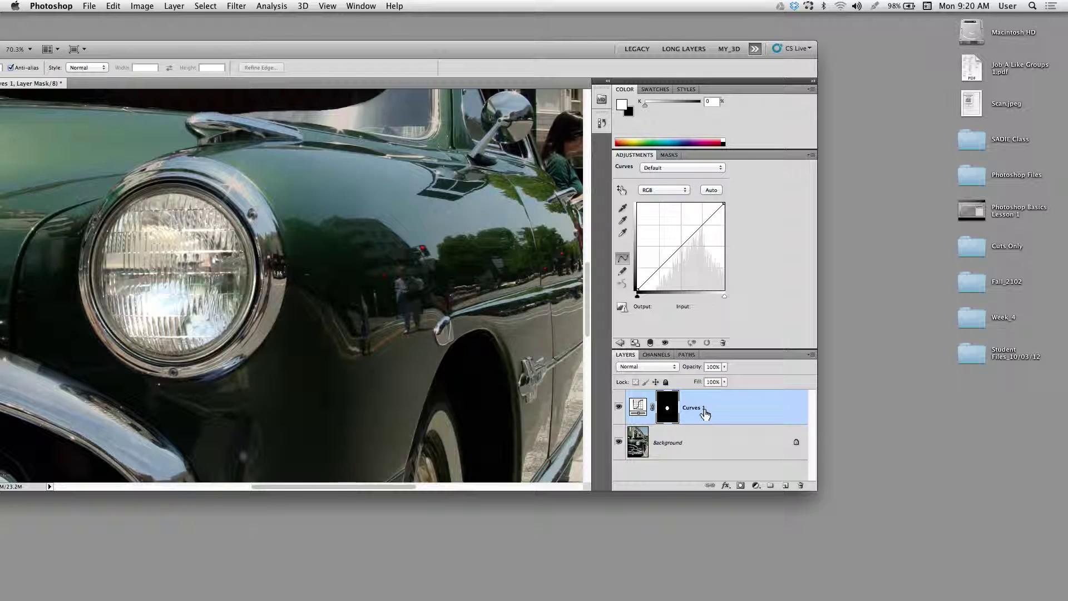
pyautogui.moveTo(666, 405); pyautogui.dragTo(667, 416)
pyautogui.moveTo(671, 421)
pyautogui.mouseDown()
pyautogui.moveTo(677, 435)
pyautogui.moveTo(660, 422)
pyautogui.mouseUp()
# - Shape the headlight curve with points at input 169/output 252, 150/146 and 34/46, and reset the adjustment to its defaults
pyautogui.moveTo(717, 208); pyautogui.dragTo(700, 207)
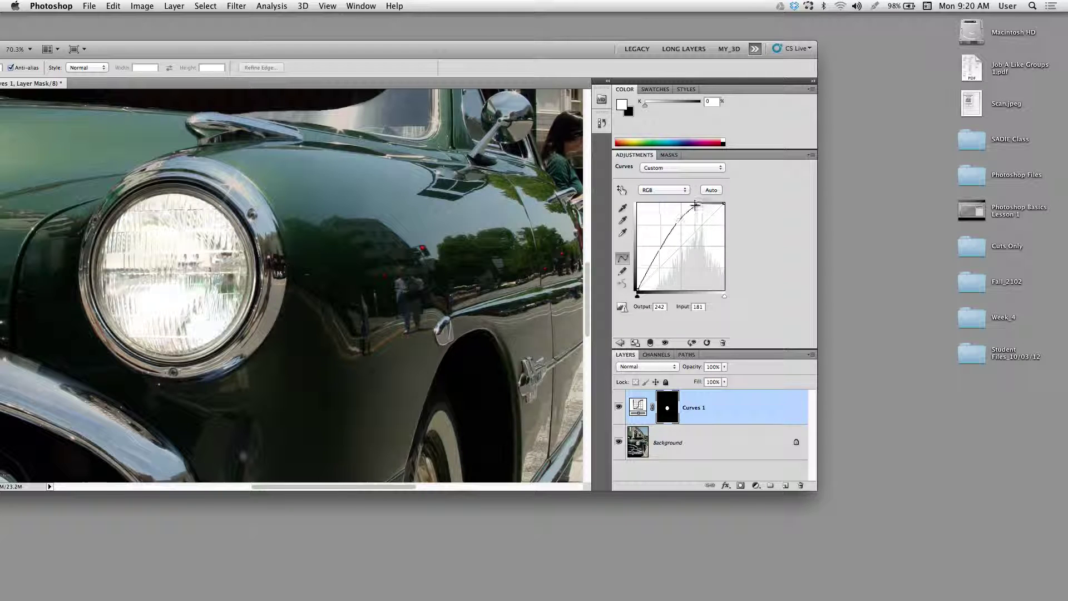
pyautogui.moveTo(699, 208); pyautogui.dragTo(694, 205)
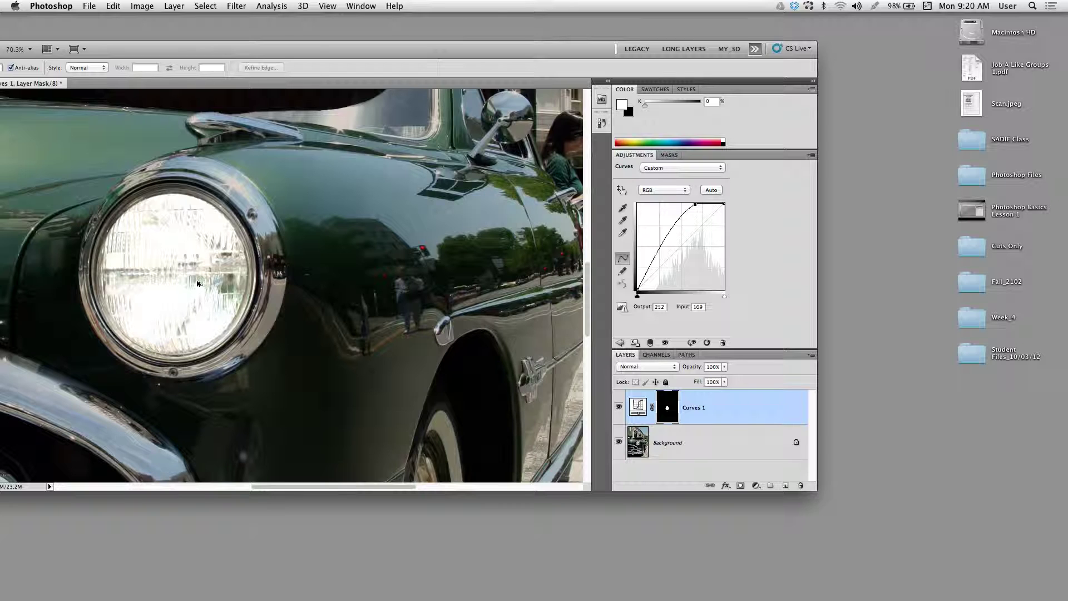
pyautogui.click(671, 232)
pyautogui.moveTo(676, 240)
pyautogui.mouseDown()
pyautogui.moveTo(699, 257)
pyautogui.moveTo(691, 240)
pyautogui.mouseUp()
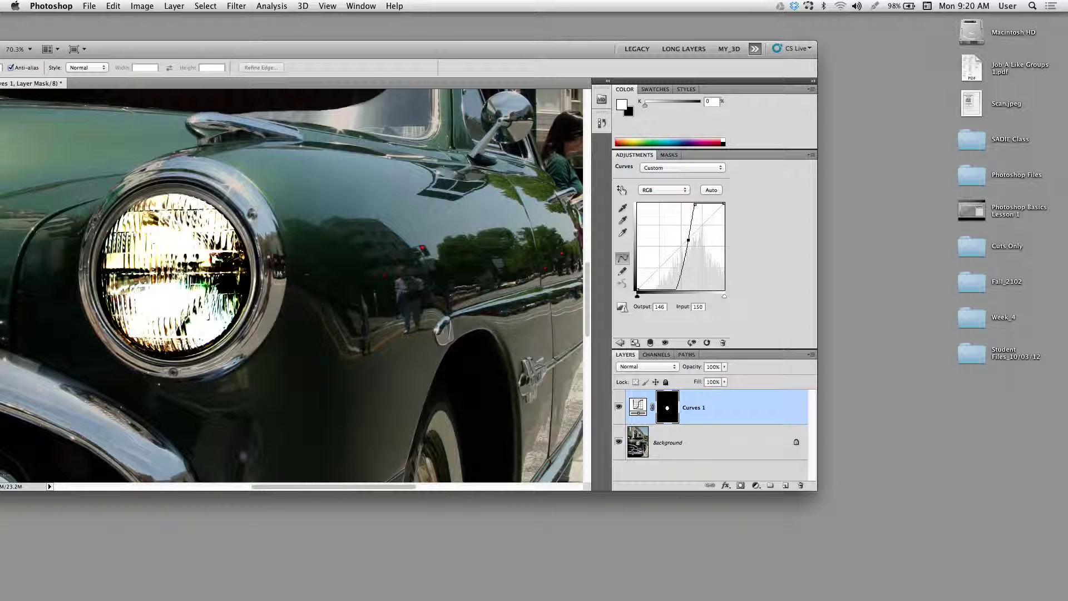
pyautogui.moveTo(239, 49); pyautogui.dragTo(334, 49)
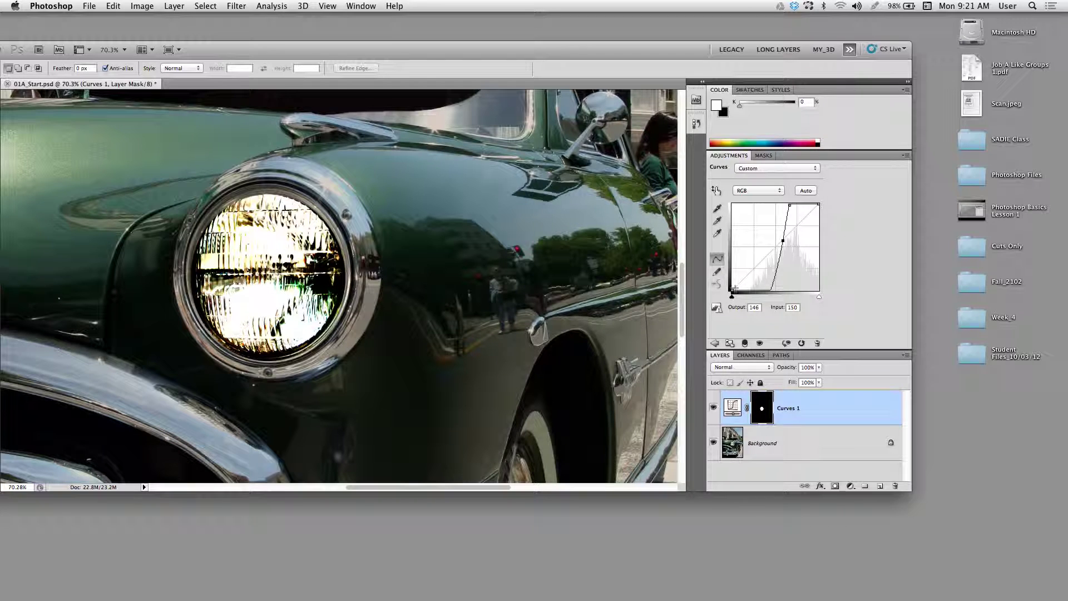
pyautogui.moveTo(769, 288); pyautogui.dragTo(744, 275)
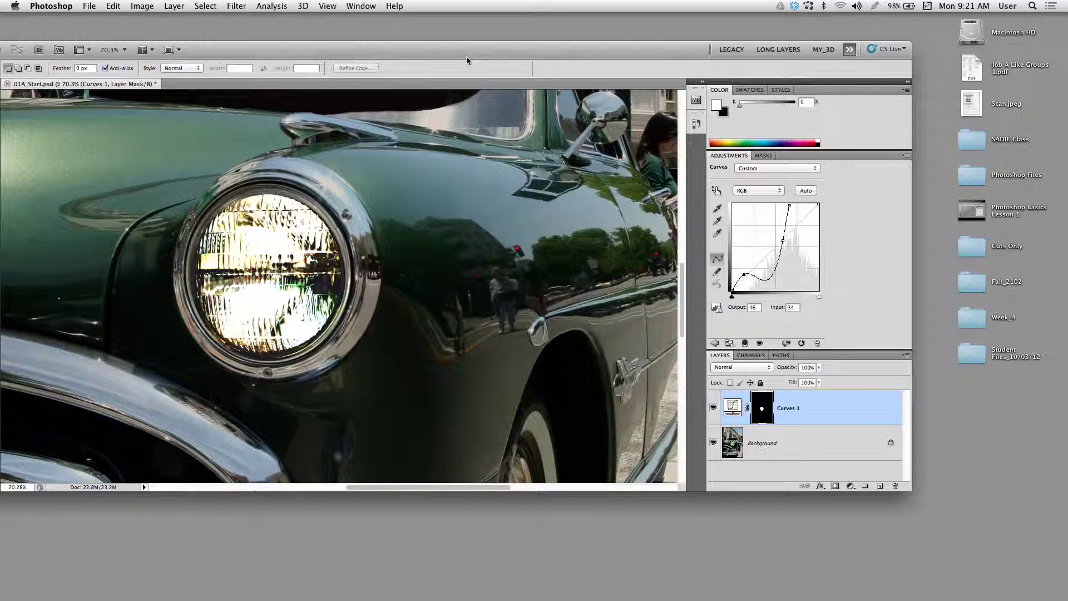
pyautogui.moveTo(445, 61); pyautogui.dragTo(470, 58)
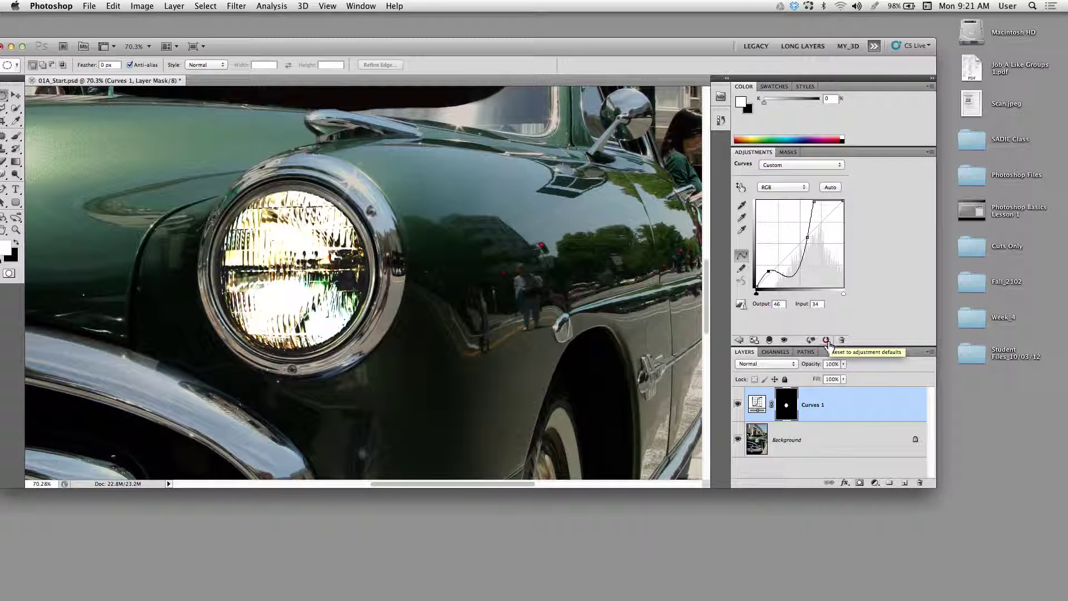
pyautogui.click(826, 339)
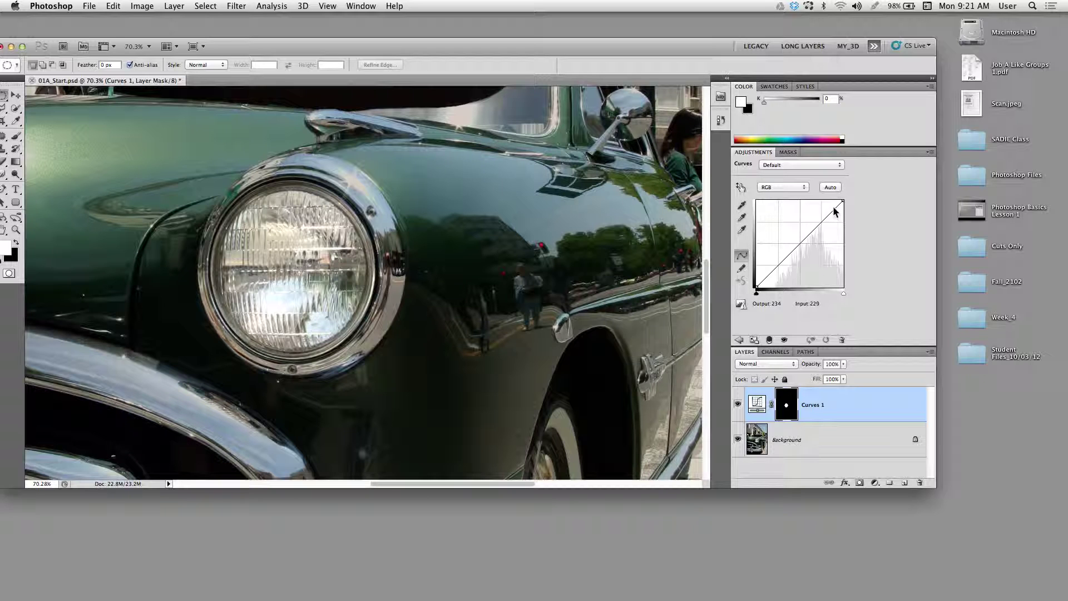
# - Try a brightening curve point at input 176, output 245, remove it, and darken the headlight with a point at input 79, output 15
pyautogui.moveTo(834, 211); pyautogui.dragTo(816, 204)
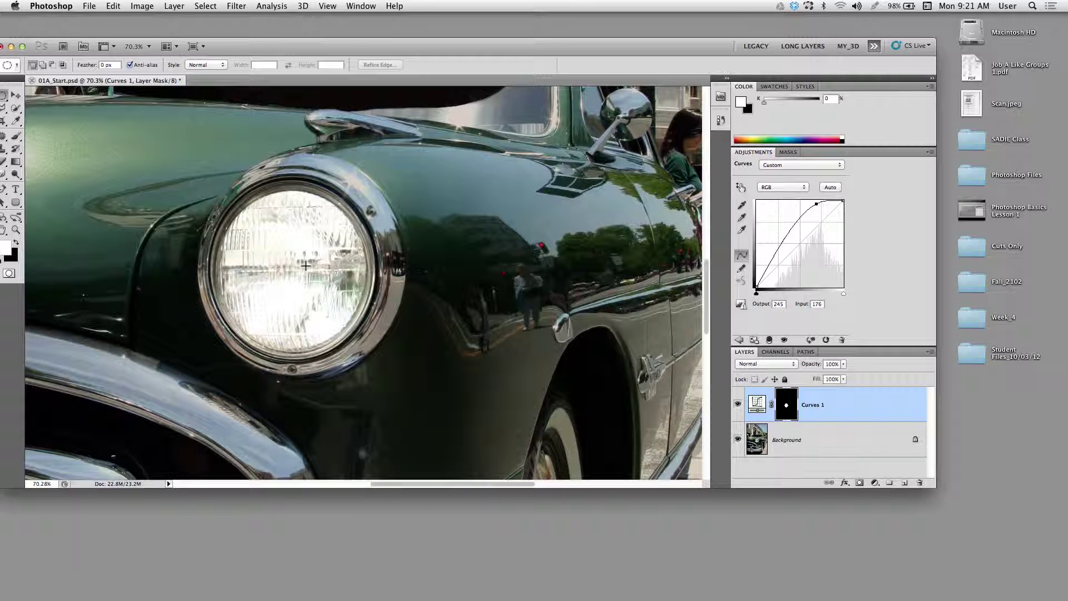
pyautogui.press('Delete')
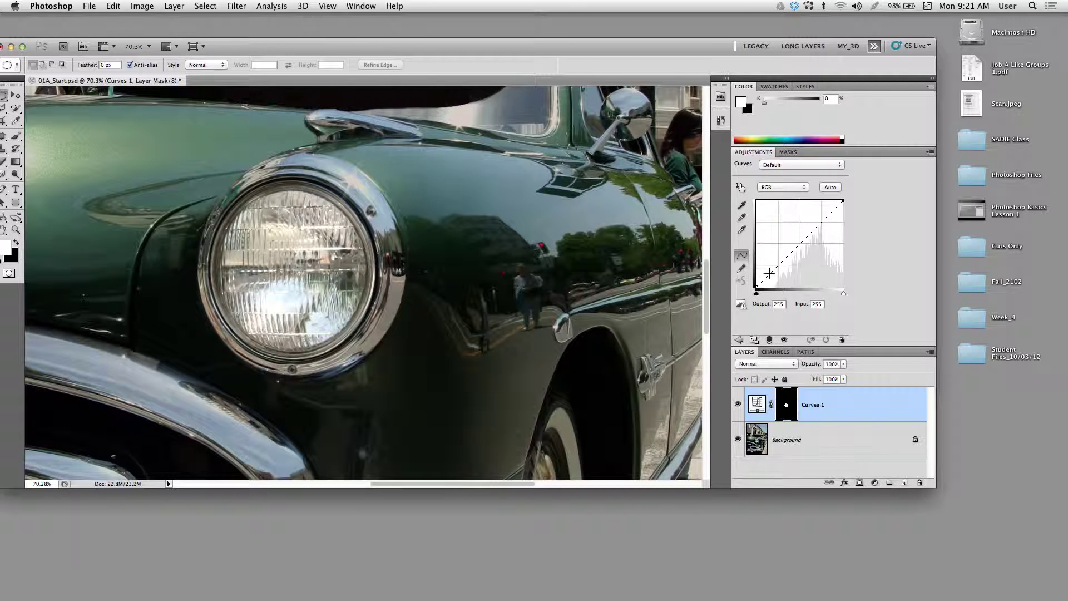
pyautogui.moveTo(769, 274); pyautogui.dragTo(783, 282)
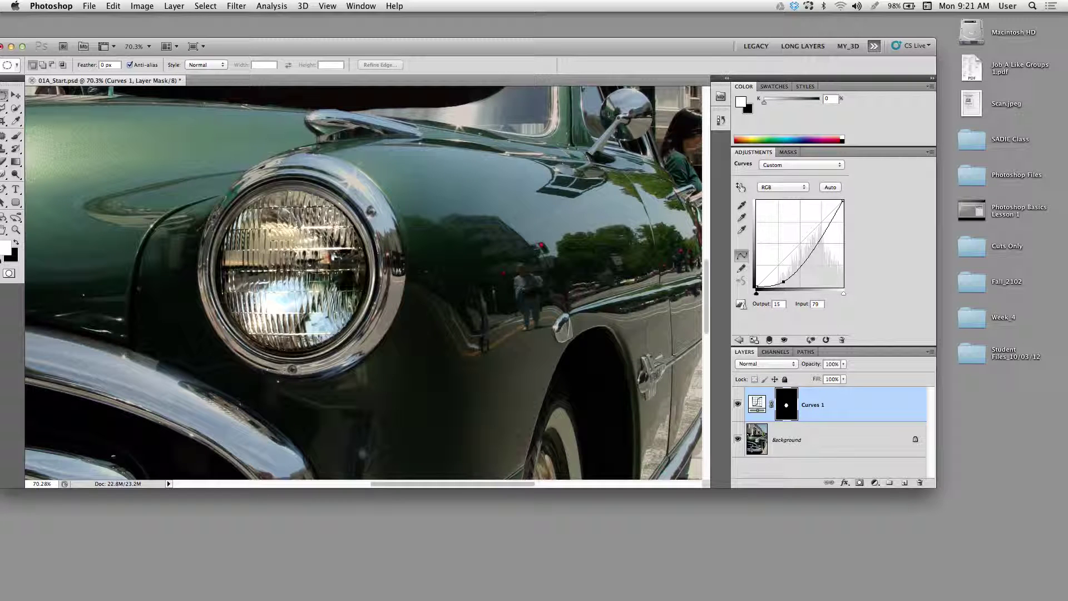
pyautogui.press('super+minus')
pyautogui.press('super+minus')
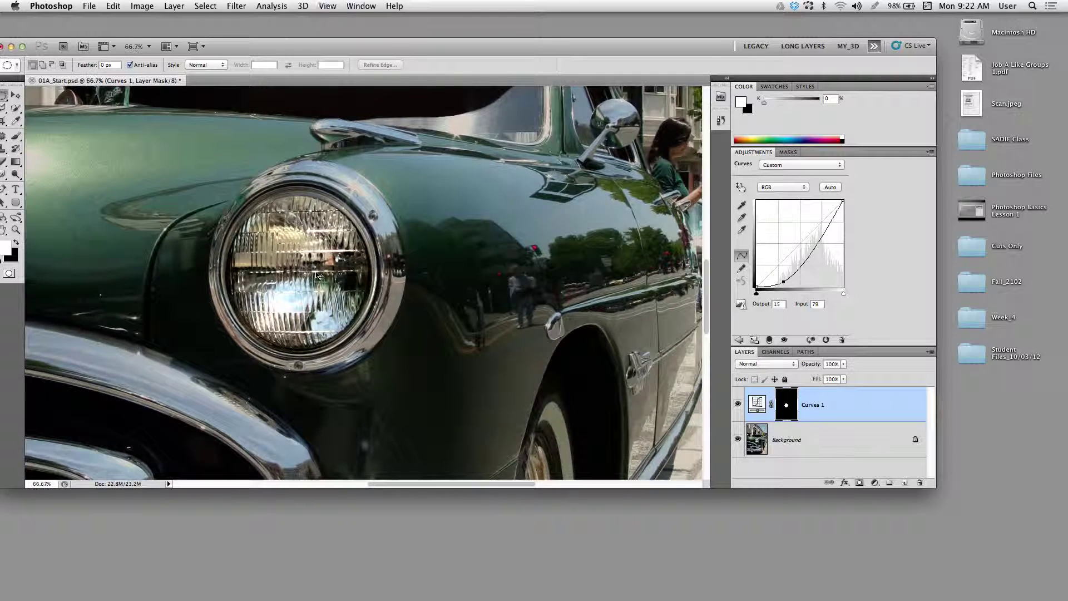
pyautogui.press('super+minus')
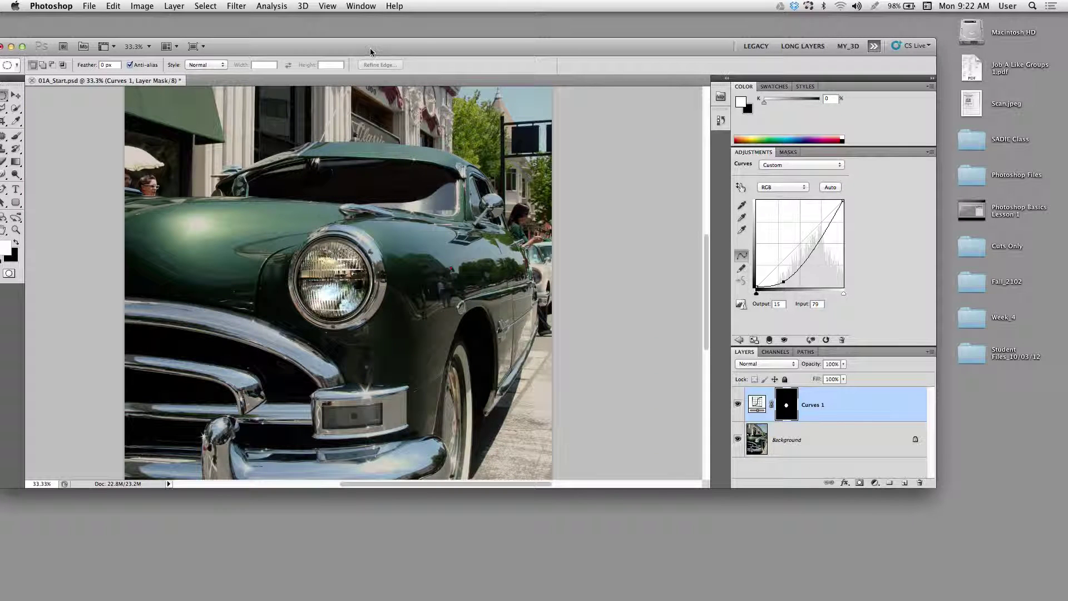
pyautogui.moveTo(370, 56); pyautogui.dragTo(419, 72)
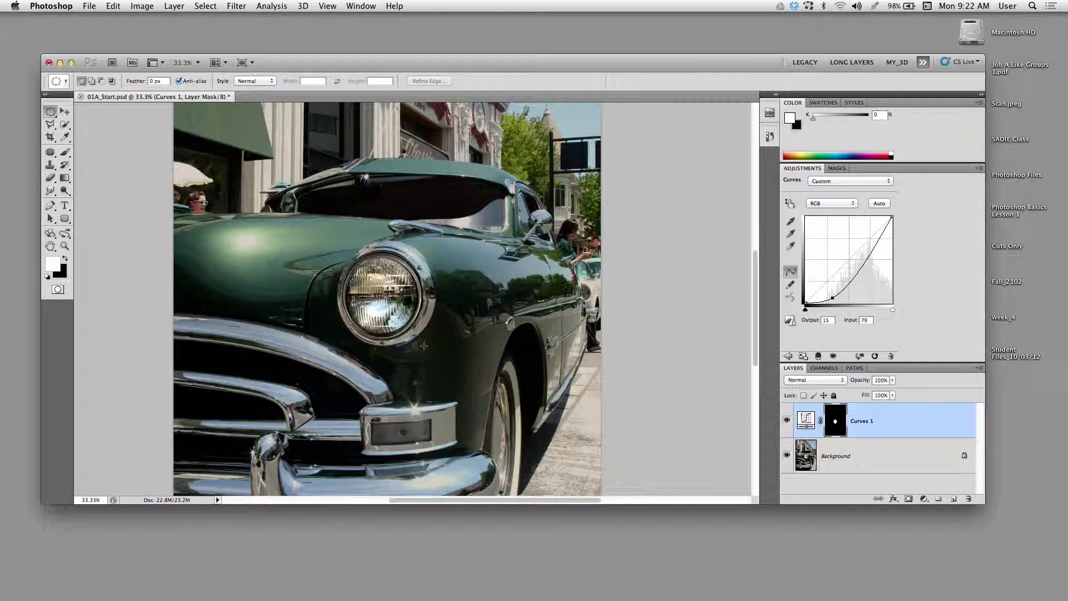
pyautogui.moveTo(530, 66); pyautogui.dragTo(493, 53)
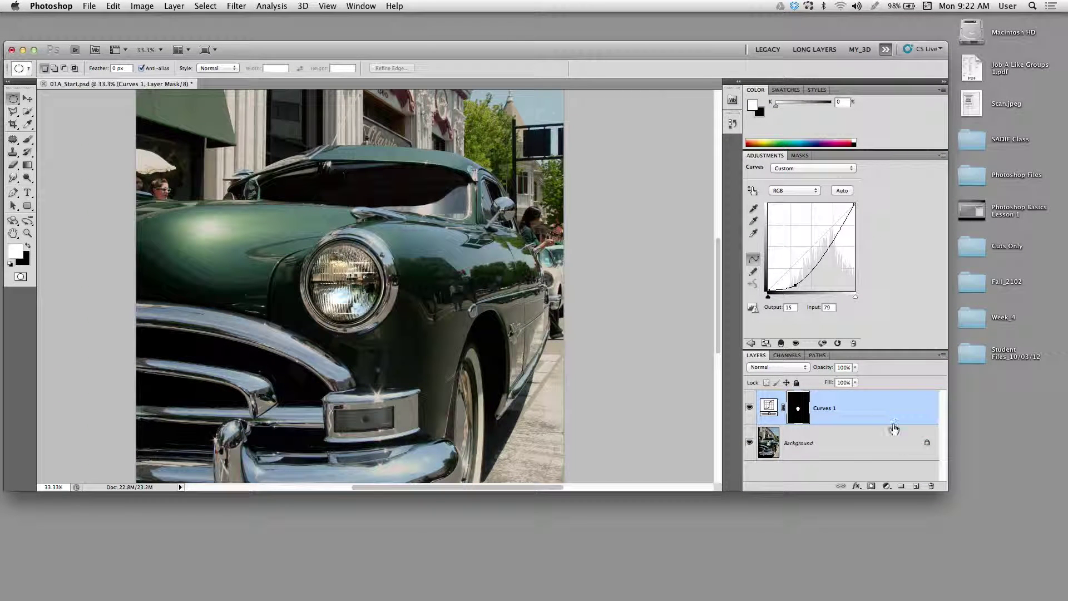
# - Delete the Curves adjustment layer, undoing and repeating the deletion until only the Background layer is left
pyautogui.moveTo(915, 412); pyautogui.dragTo(931, 485)
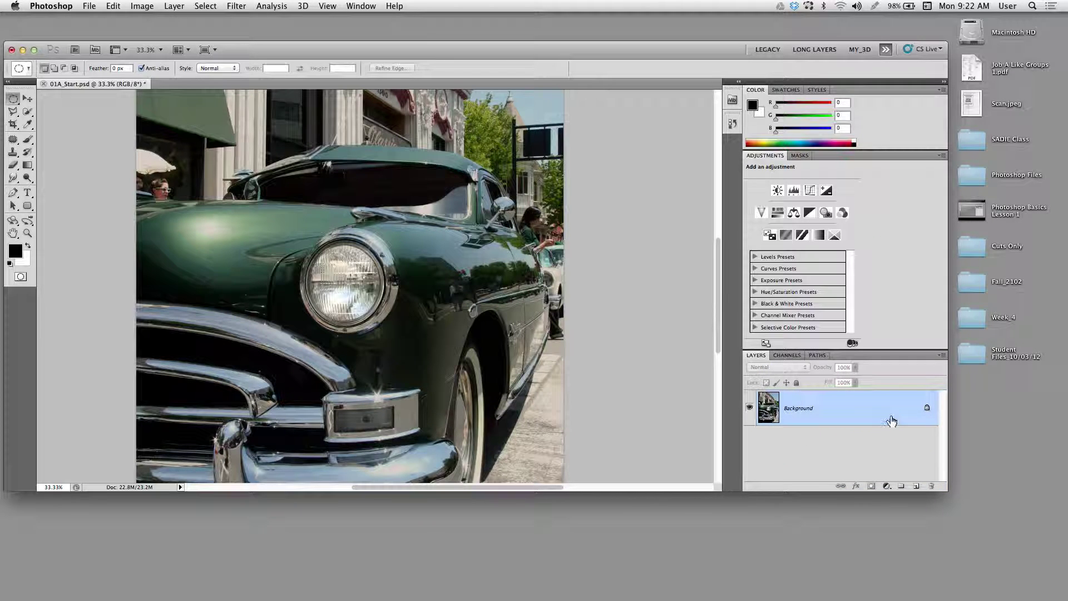
pyautogui.press('super+z')
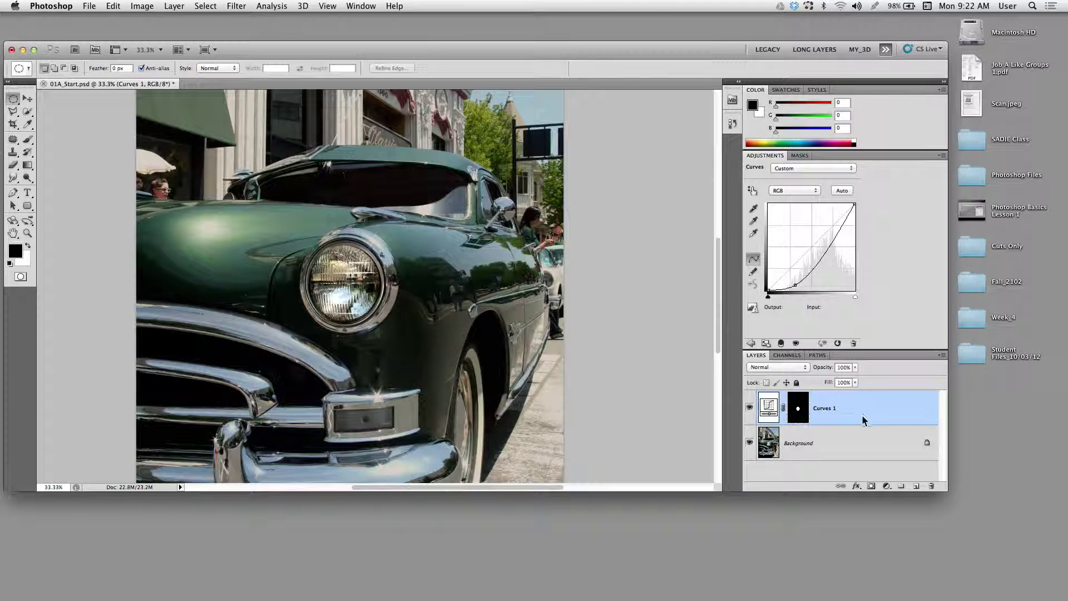
pyautogui.click(932, 487)
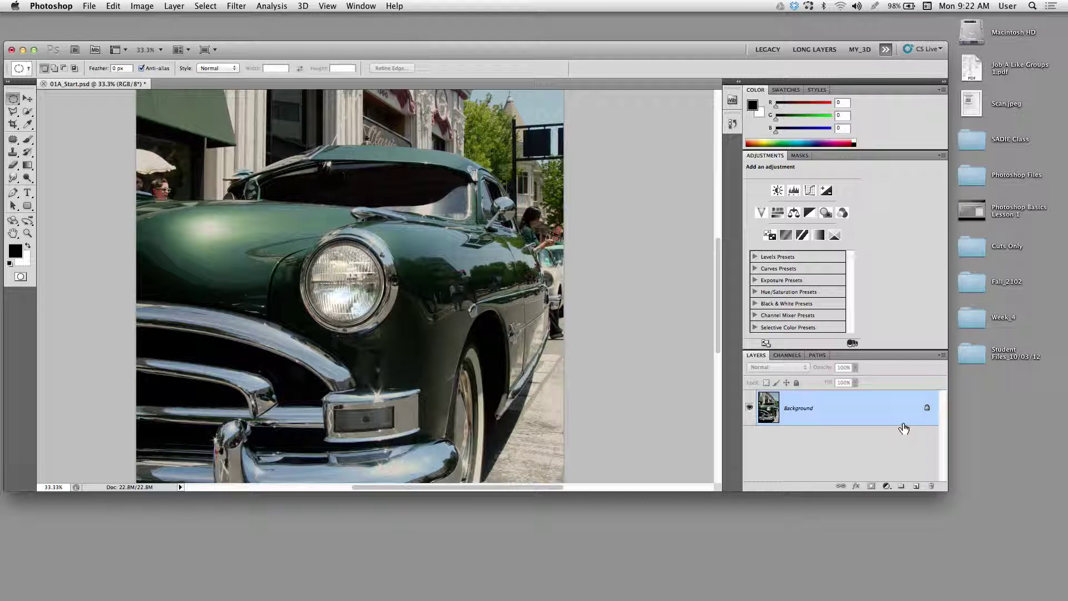
pyautogui.press('super+z')
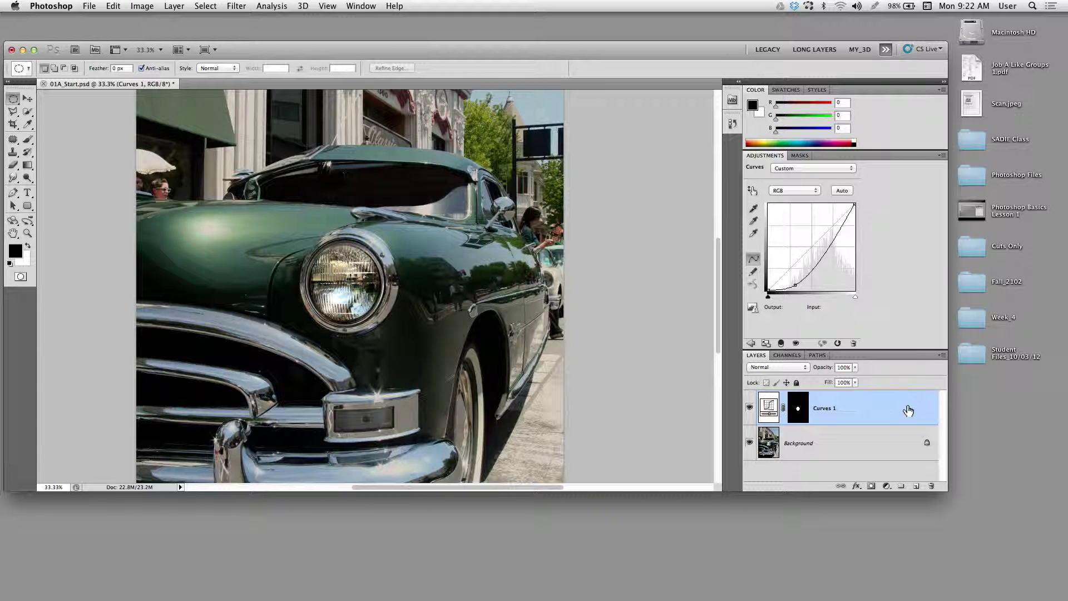
pyautogui.press('super+z')
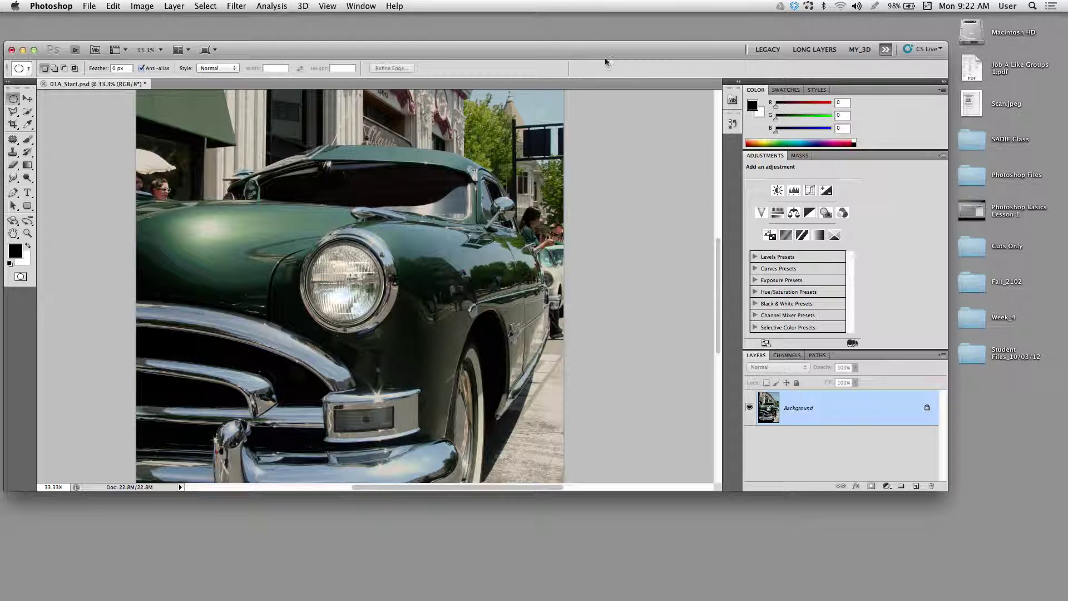
# - Restore the elliptical selection around the headlight with the Elliptical Marquee tool active
pyautogui.moveTo(543, 54); pyautogui.dragTo(612, 53)
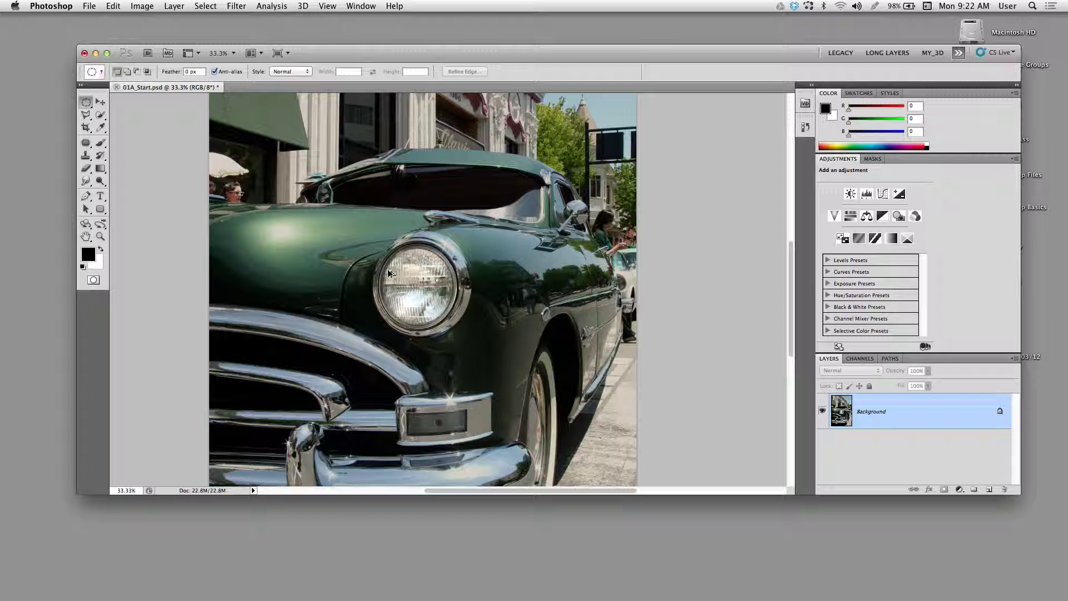
pyautogui.press('z')
pyautogui.moveTo(370, 230); pyautogui.dragTo(455, 297)
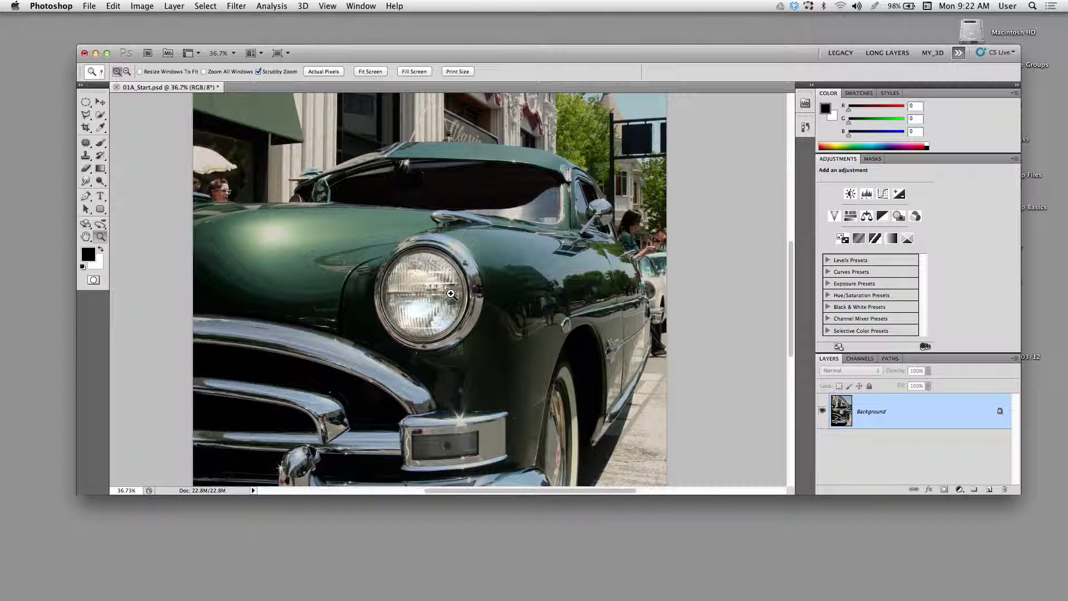
pyautogui.press('m')
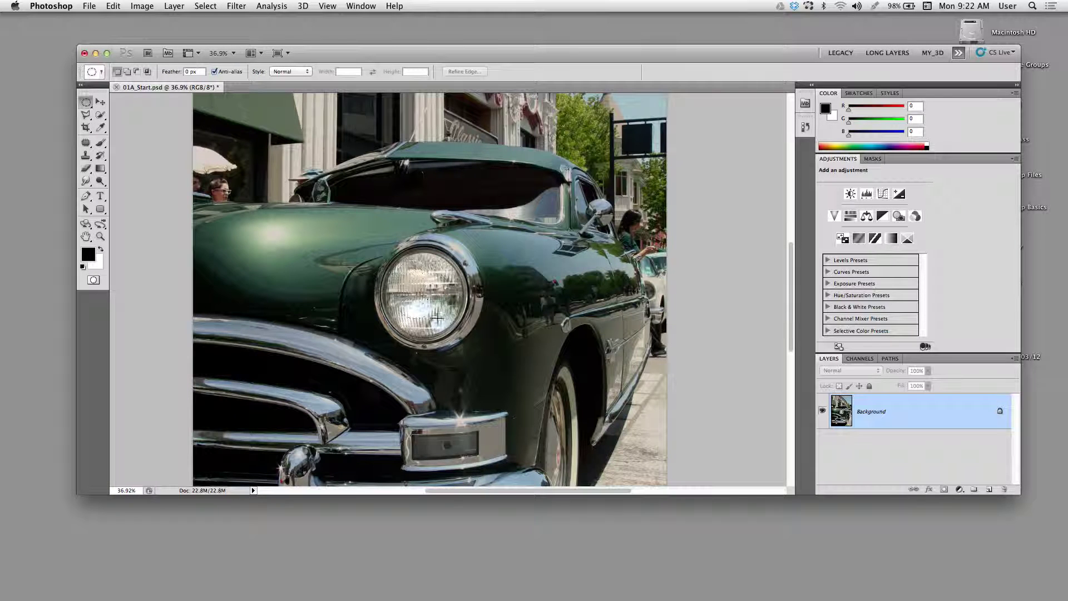
pyautogui.press('super+z')
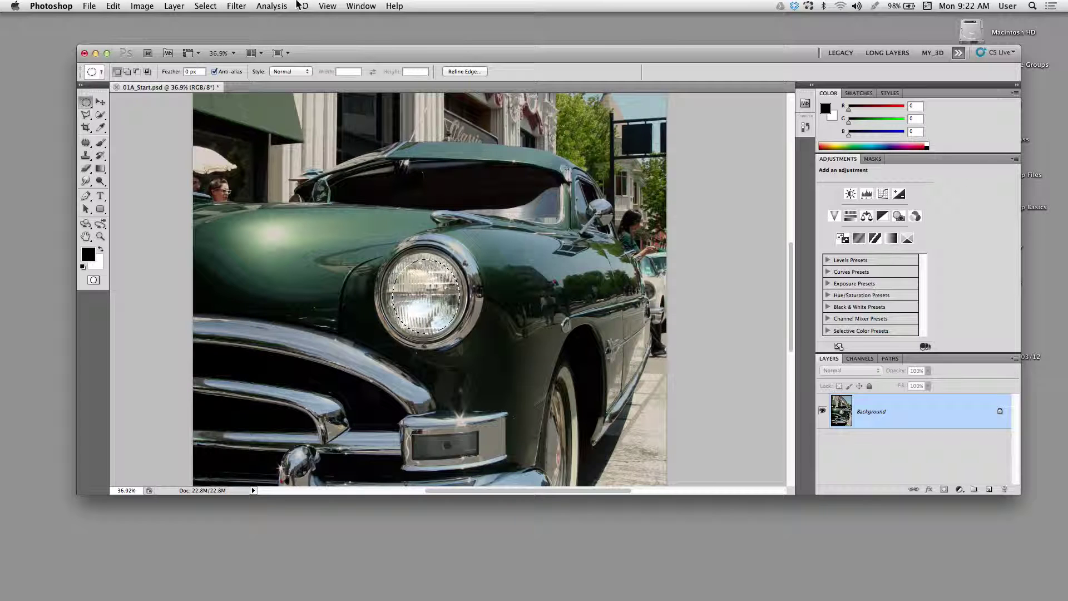
# - Transform the selection to fit the headlight glass, scaling its width to about 114.46% and its height to about 116.22%
pyautogui.click(205, 6)
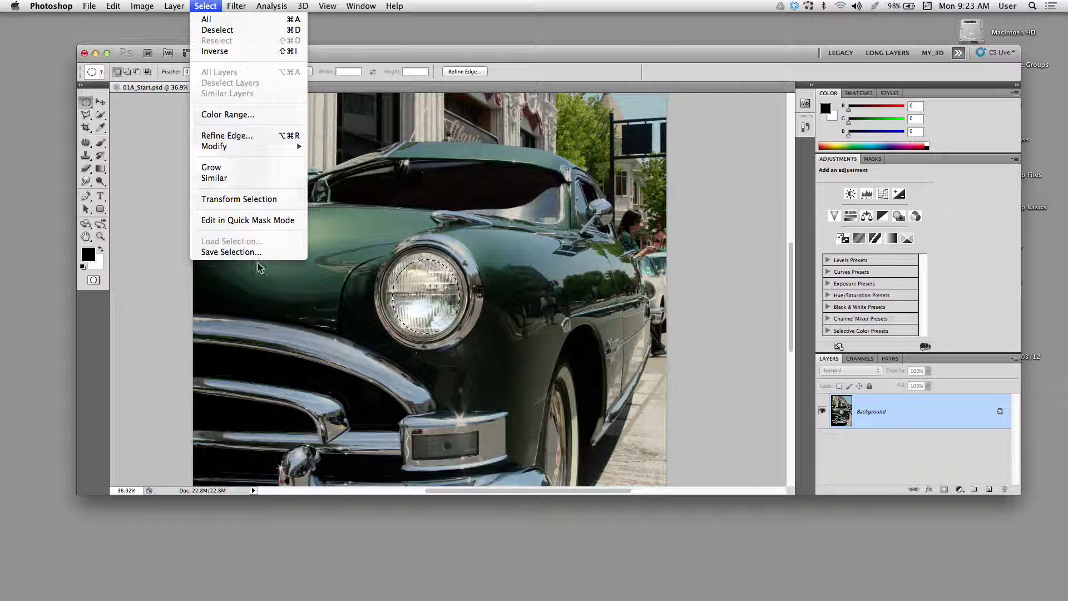
pyautogui.click(249, 199)
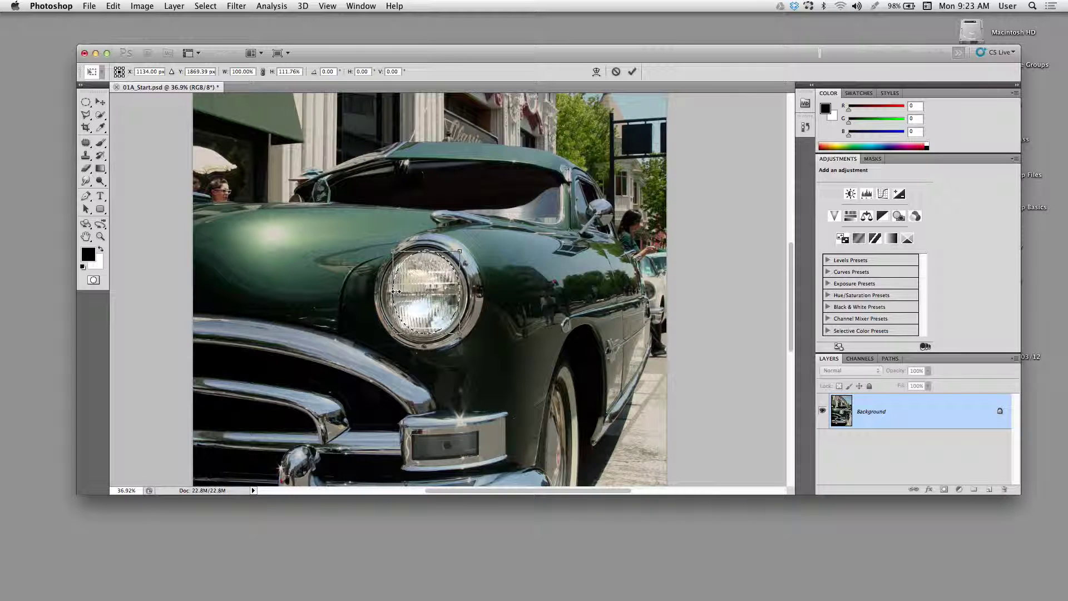
pyautogui.moveTo(389, 292); pyautogui.dragTo(389, 292)
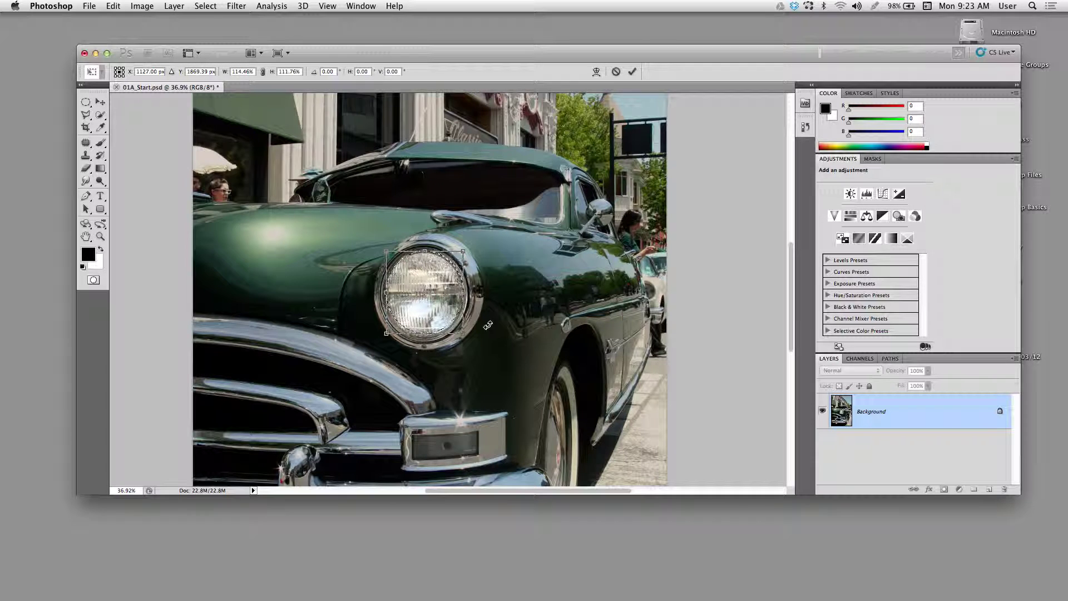
pyautogui.moveTo(427, 337); pyautogui.dragTo(426, 338)
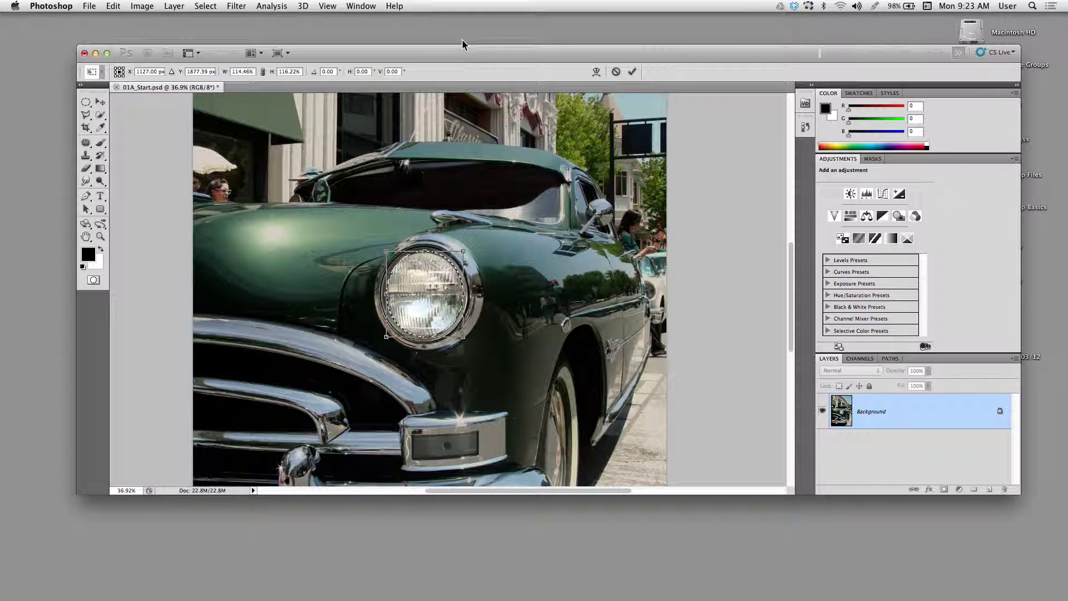
pyautogui.click(632, 72)
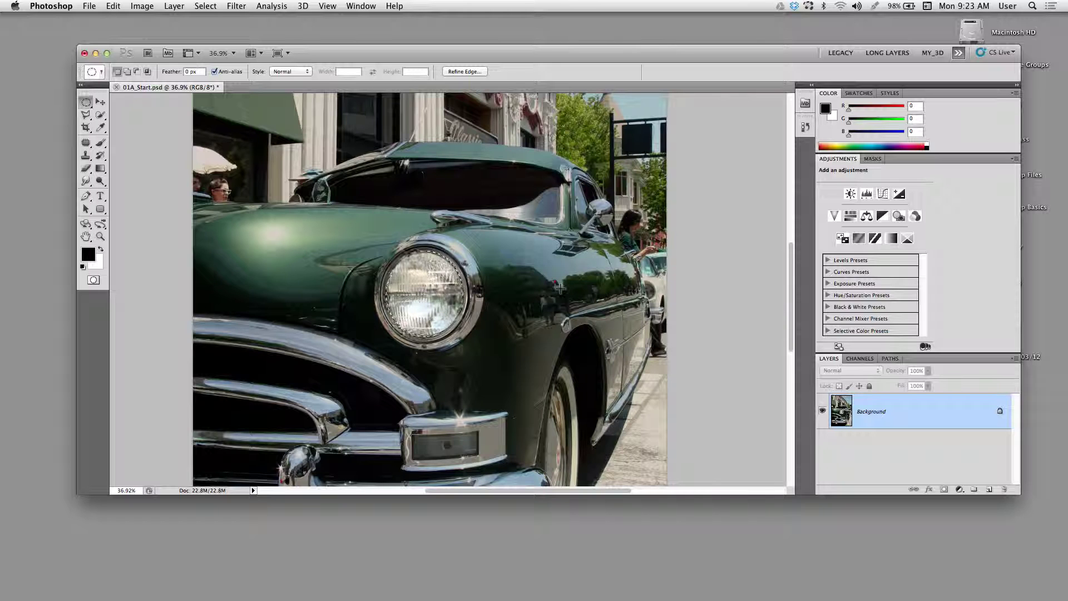
pyautogui.press('alt')
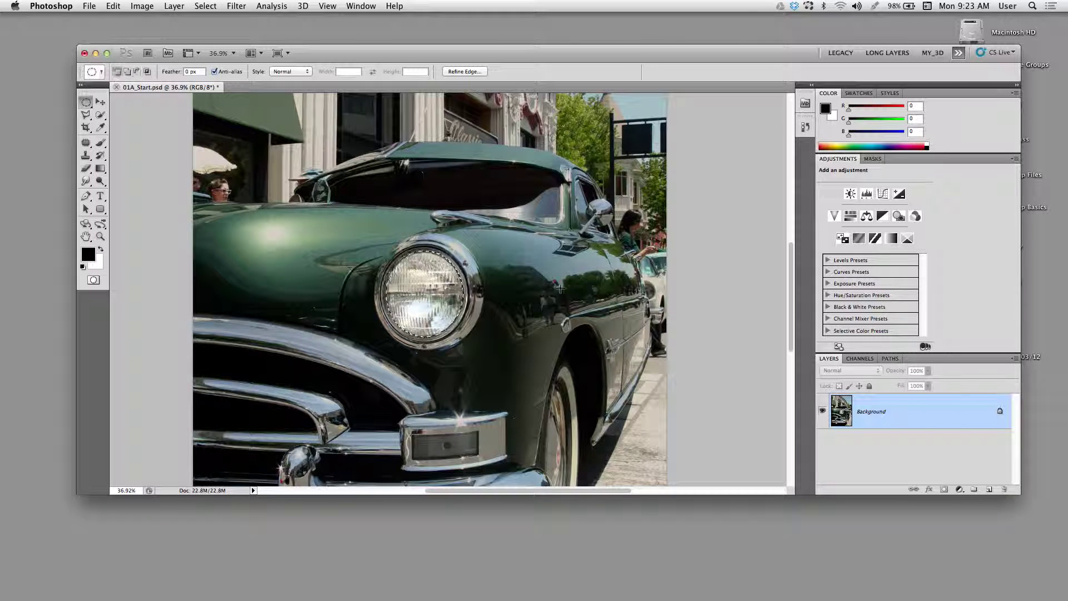
# - Invert the selection so it covers everything except the headlight
pyautogui.moveTo(405, 57); pyautogui.dragTo(473, 55)
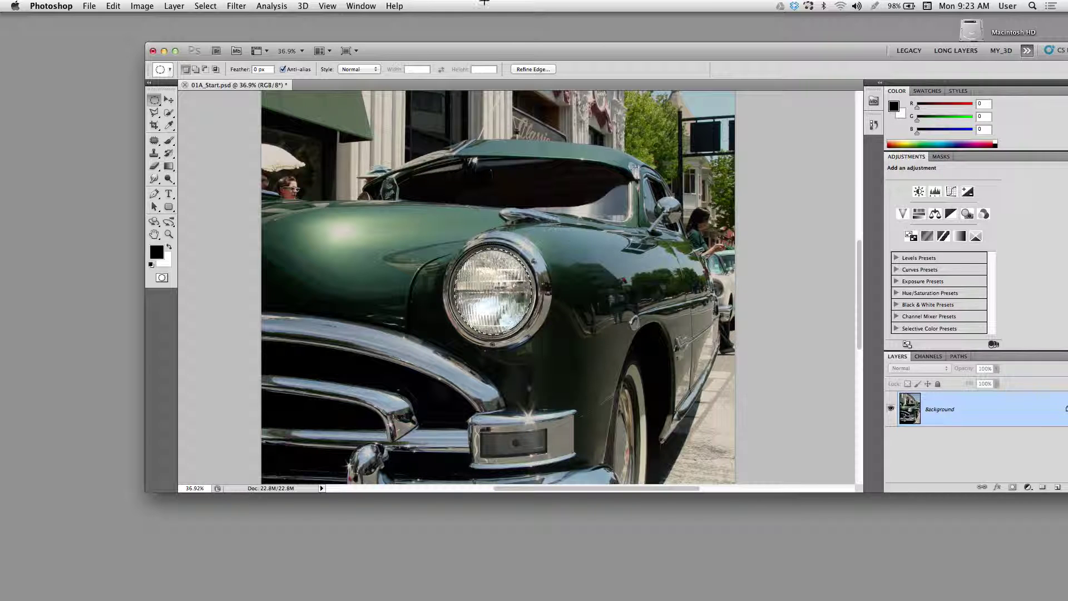
pyautogui.click(205, 6)
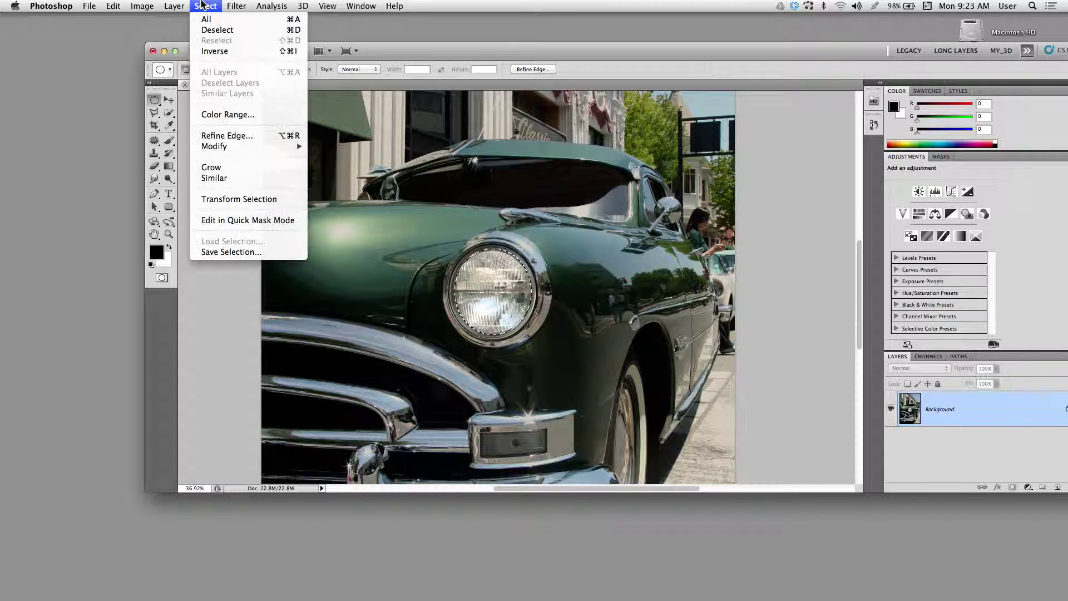
pyautogui.click(217, 54)
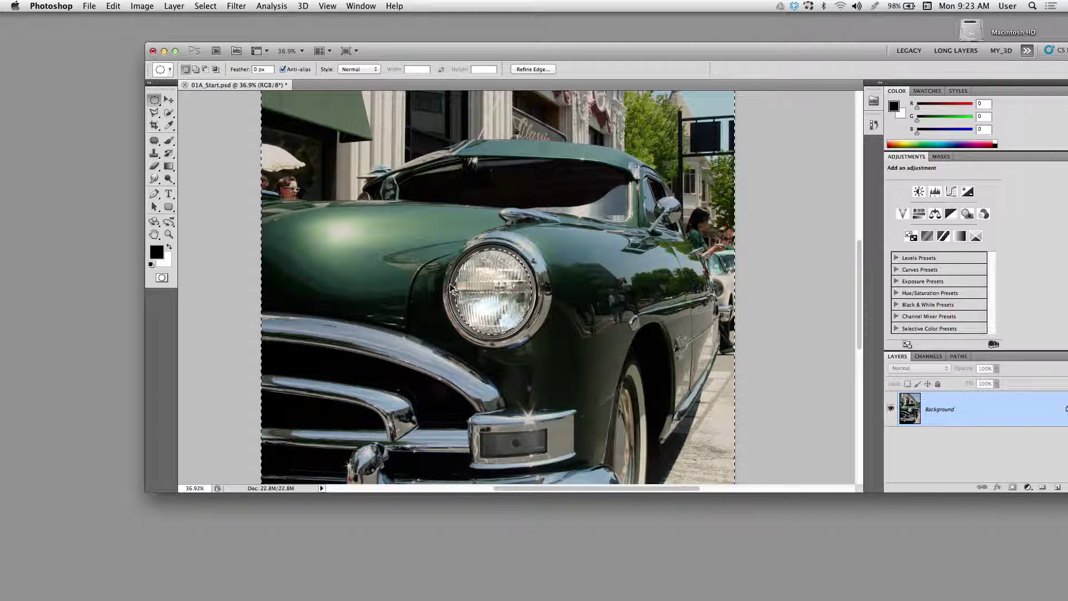
pyautogui.press('super+minus')
pyautogui.press('super+minus')
pyautogui.press('super+minus')
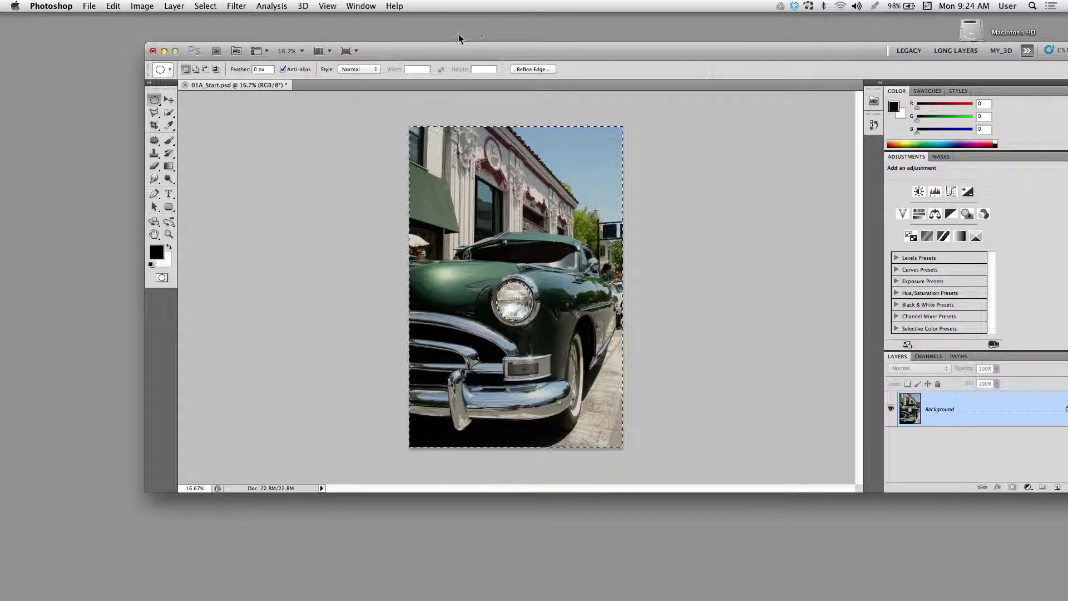
# - Add a Curves adjustment layer masked to the inverted selection
pyautogui.moveTo(399, 52); pyautogui.dragTo(272, 26)
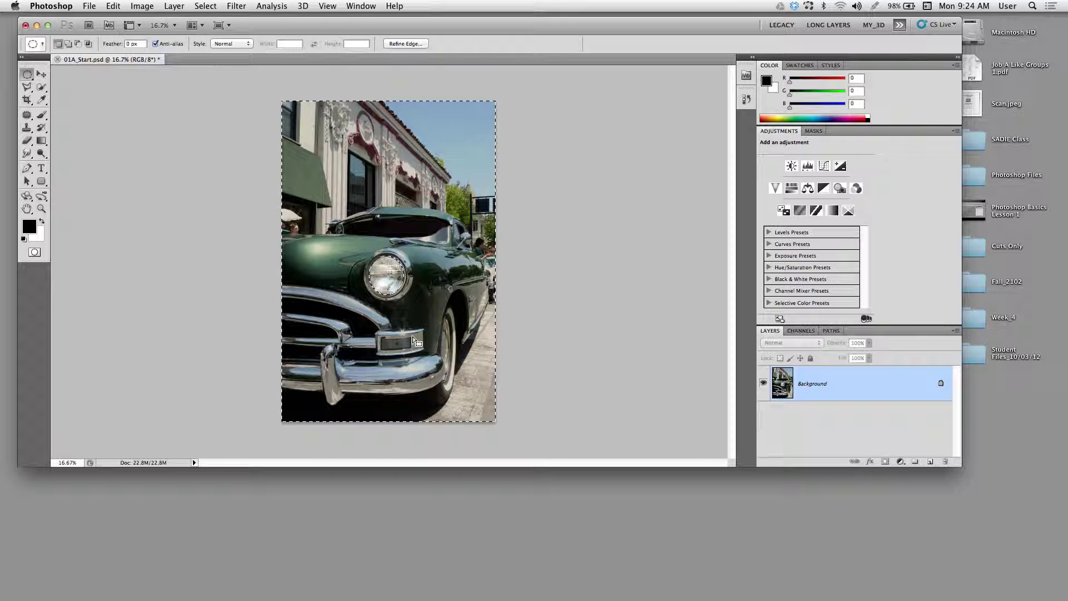
pyautogui.press('alt')
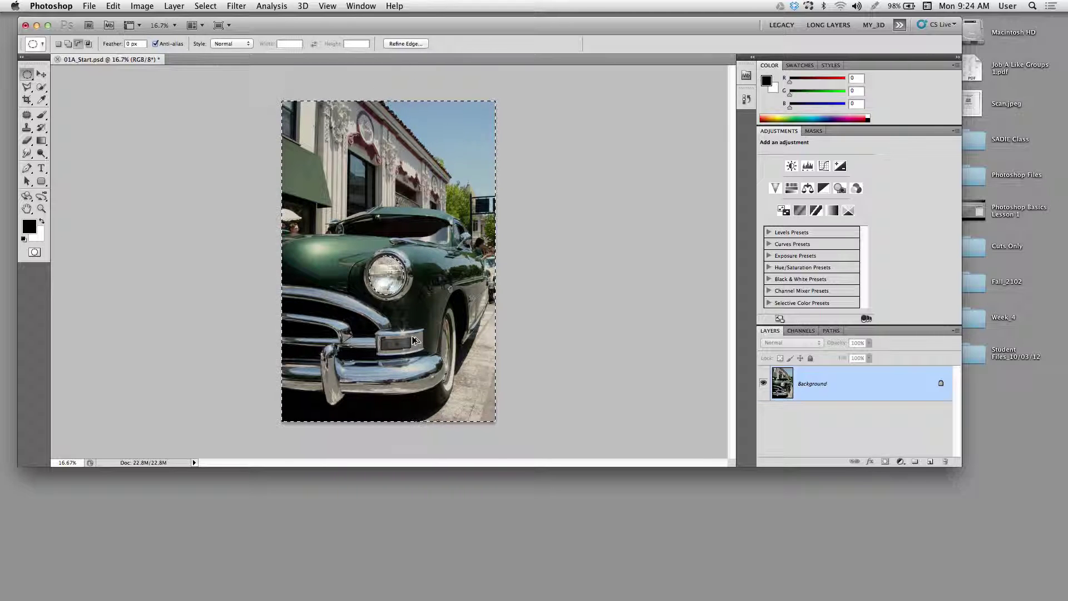
pyautogui.moveTo(557, 43); pyautogui.dragTo(527, 52)
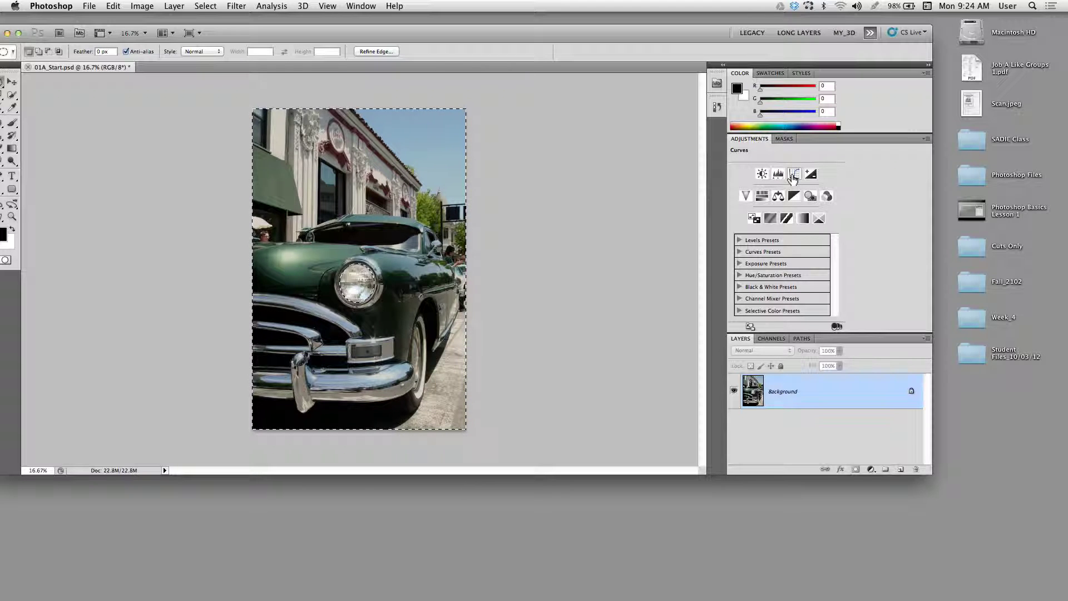
pyautogui.click(794, 175)
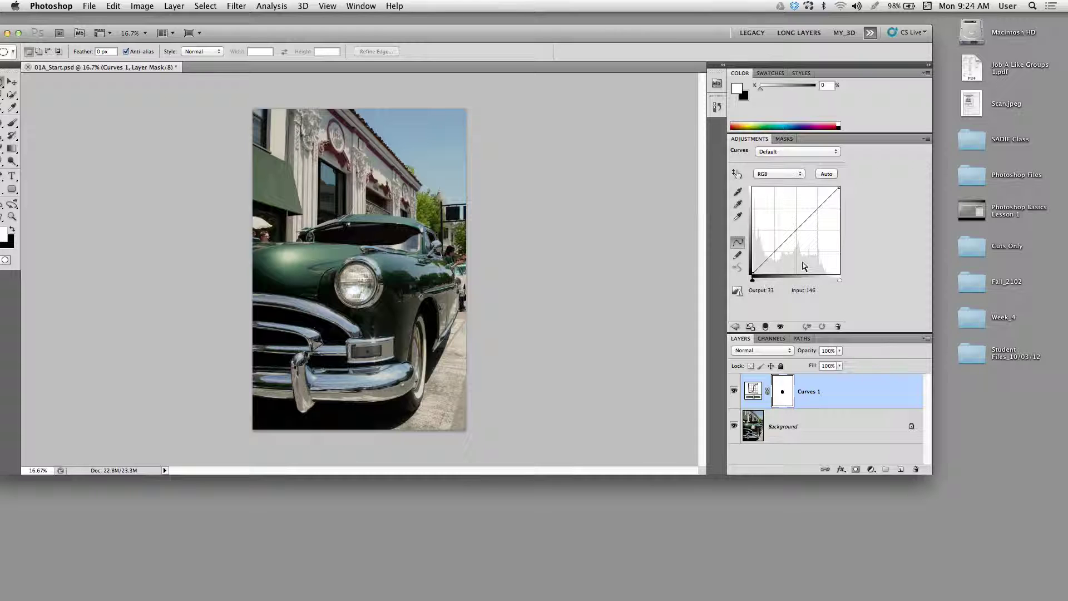
# - Anchor the curve at input 211, output 209, trying it at input 155/output 242 and 183/221 and undoing both moves
pyautogui.moveTo(671, 39); pyautogui.dragTo(764, 28)
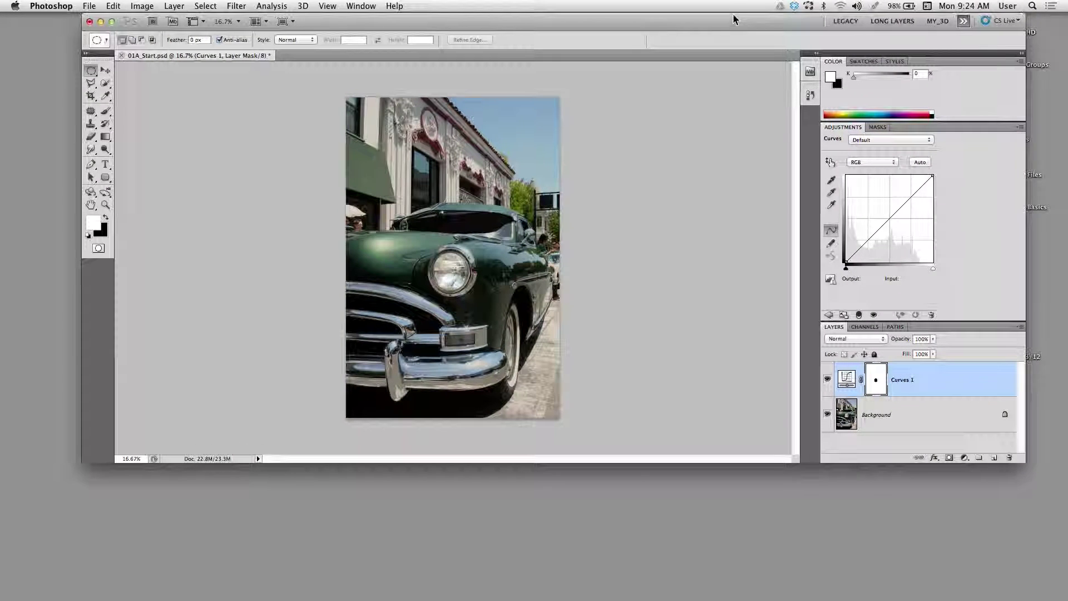
pyautogui.click(917, 190)
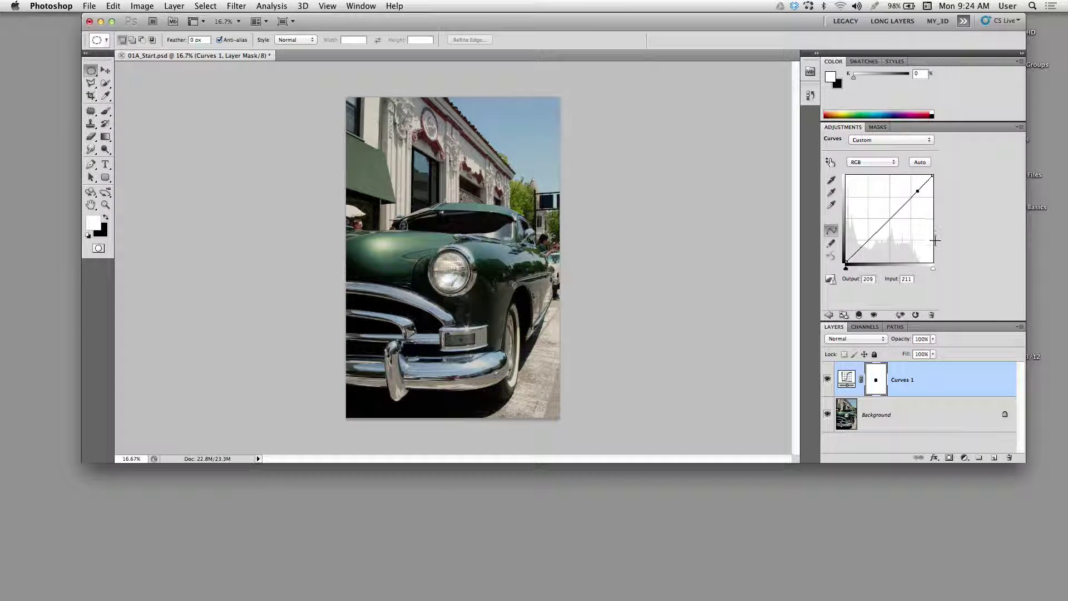
pyautogui.moveTo(915, 191); pyautogui.dragTo(899, 179)
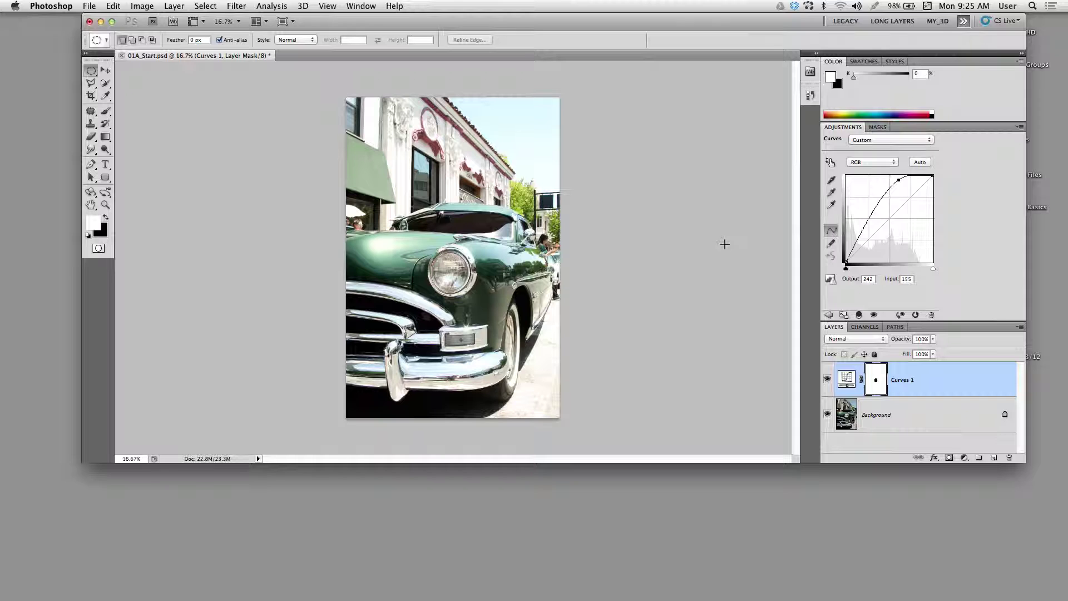
pyautogui.press('super+z')
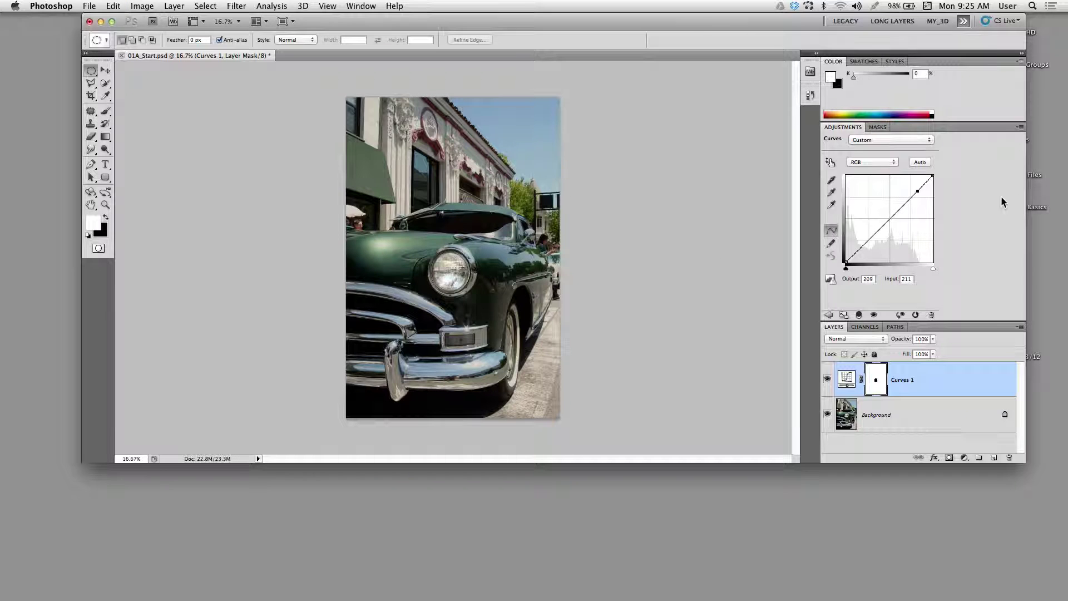
pyautogui.moveTo(917, 191); pyautogui.dragTo(908, 188)
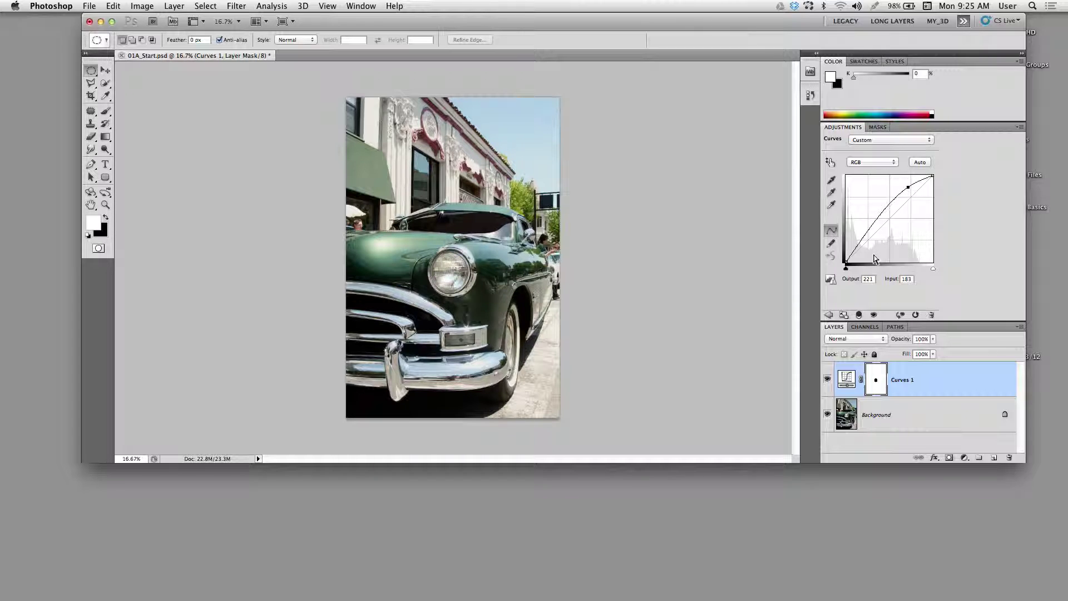
pyautogui.press('super+z')
# - Darken the area around the headlight with a second curve point at input 90, output 0
pyautogui.click(861, 247)
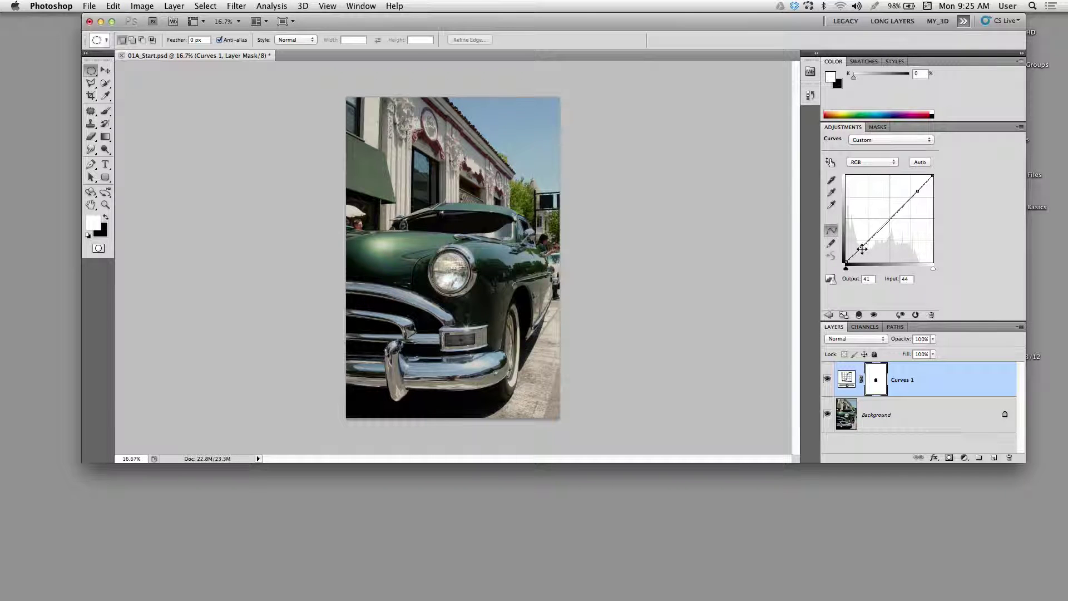
pyautogui.moveTo(862, 250); pyautogui.dragTo(878, 262)
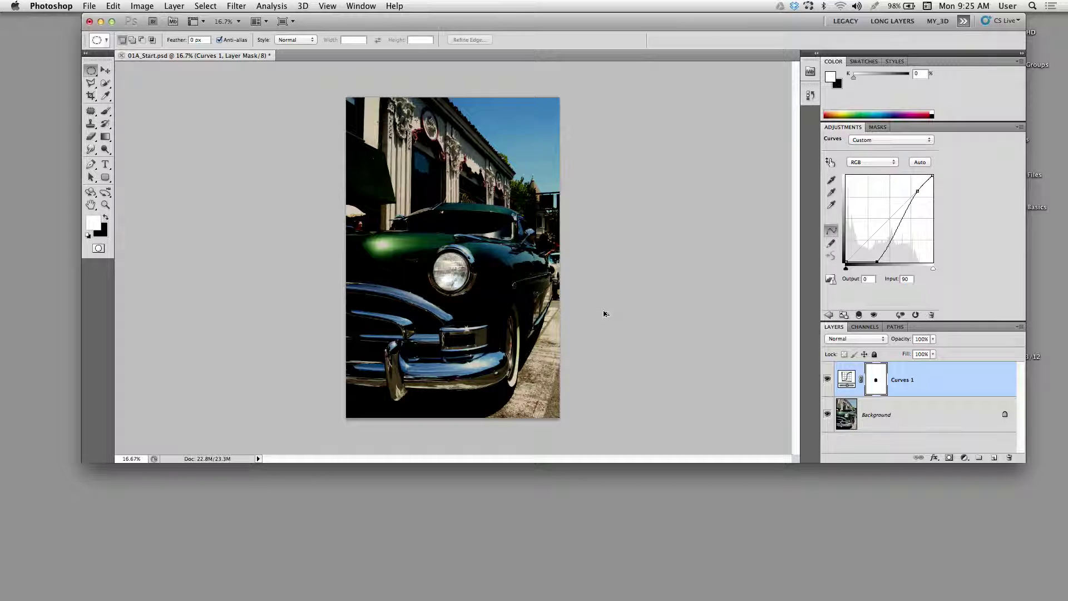
pyautogui.moveTo(525, 31); pyautogui.dragTo(477, 83)
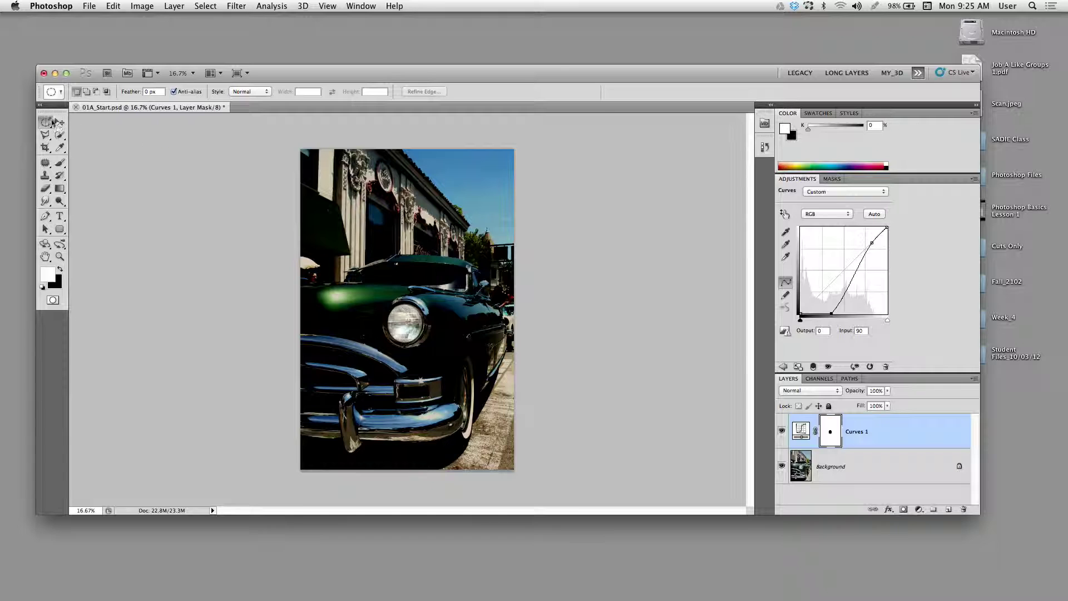
pyautogui.moveTo(399, 76); pyautogui.dragTo(383, 72)
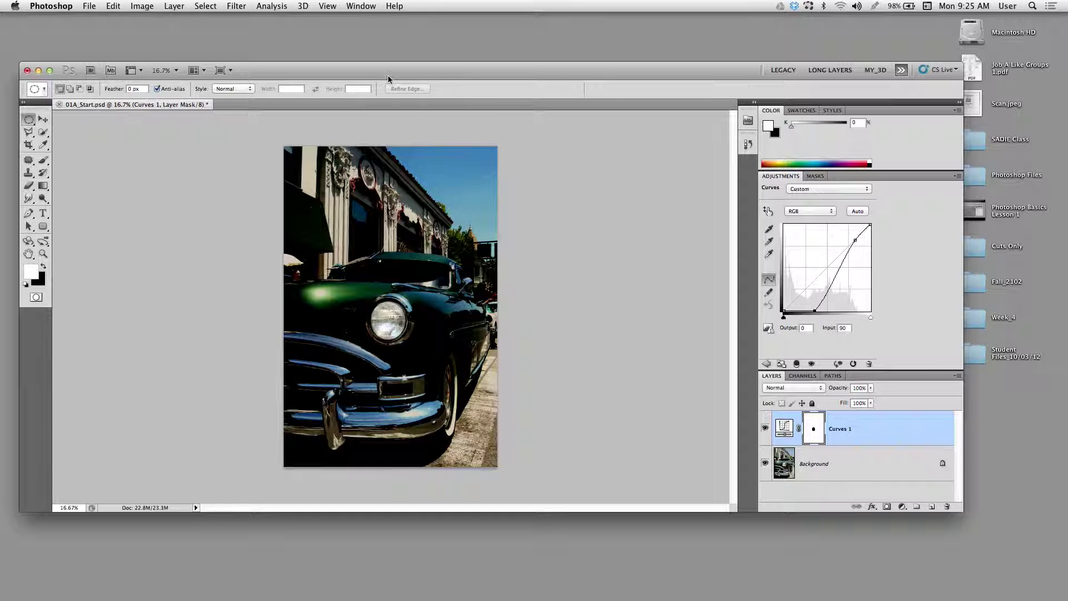
pyautogui.moveTo(389, 78); pyautogui.dragTo(404, 76)
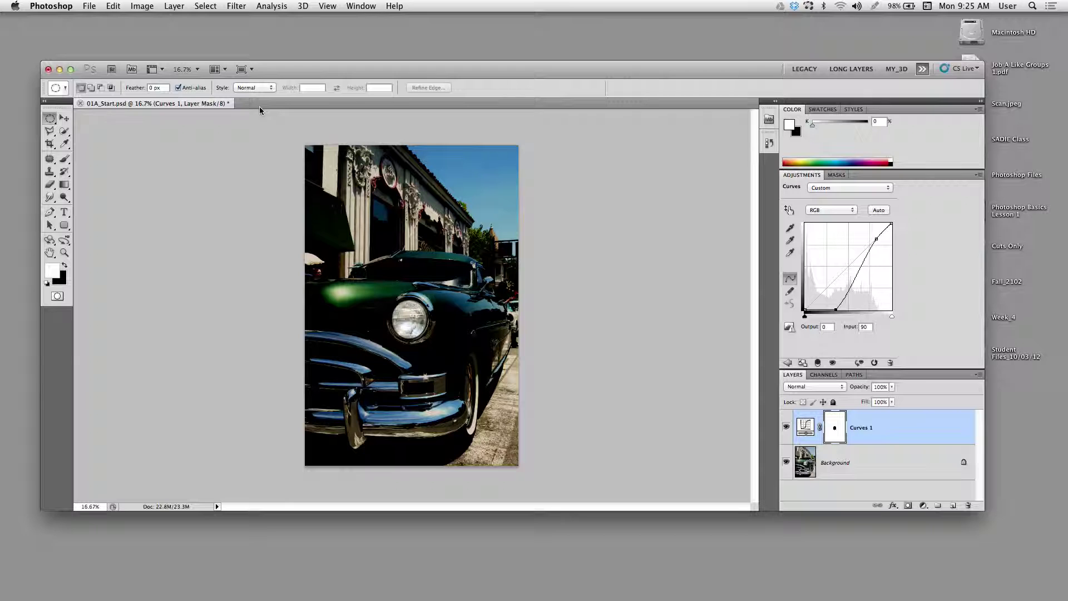
pyautogui.moveTo(288, 78); pyautogui.dragTo(330, 31)
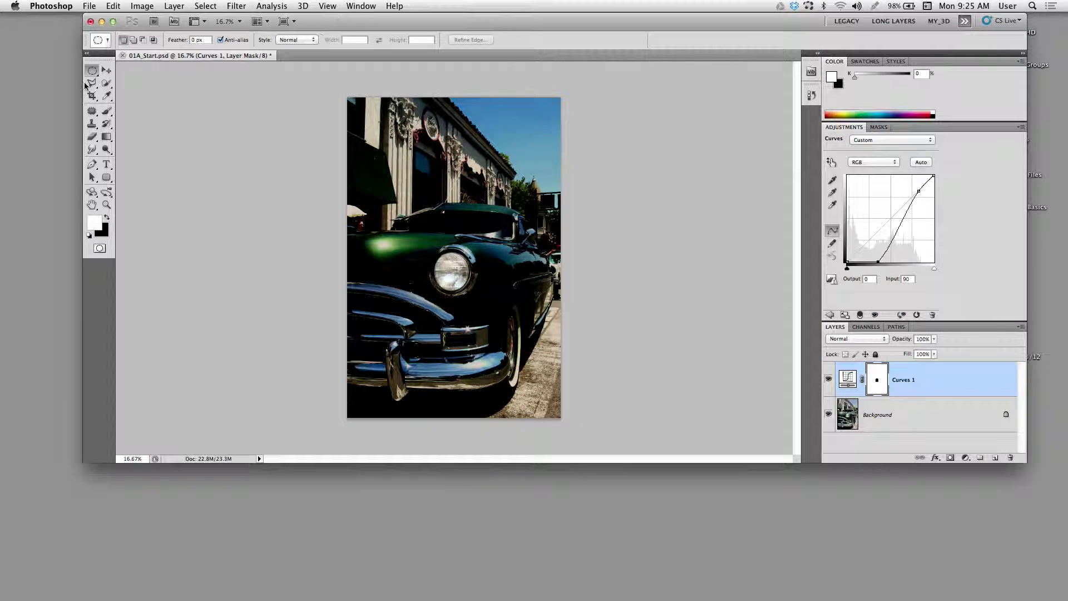
# - Go through the Move, selection and Lasso tools to the Crop tool, and set the document status display to Current Tool
pyautogui.click(108, 71)
pyautogui.click(105, 83)
pyautogui.click(92, 83)
pyautogui.click(91, 96)
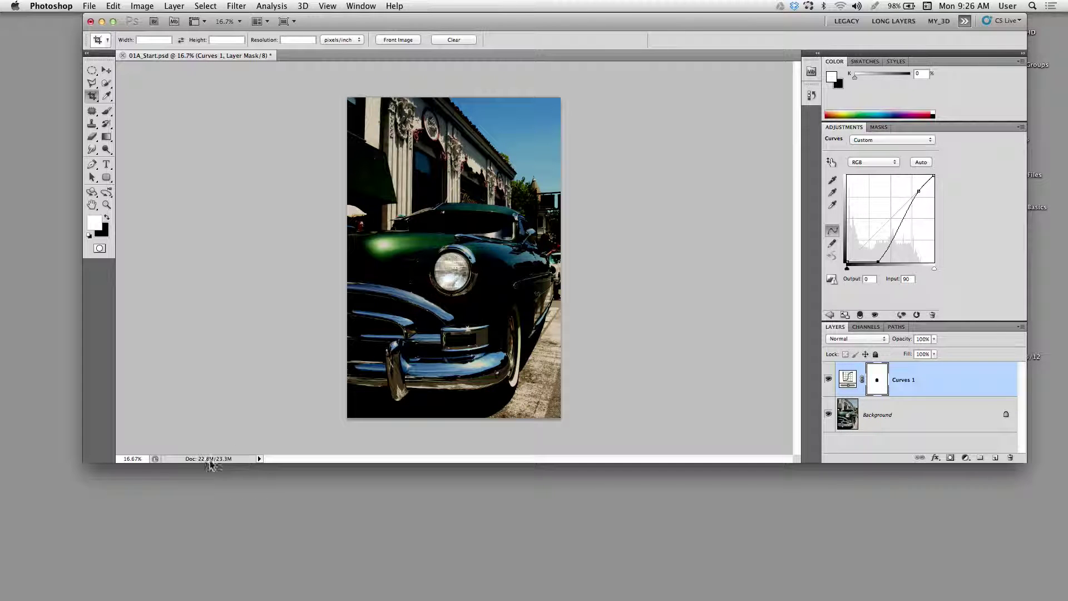
pyautogui.click(259, 460)
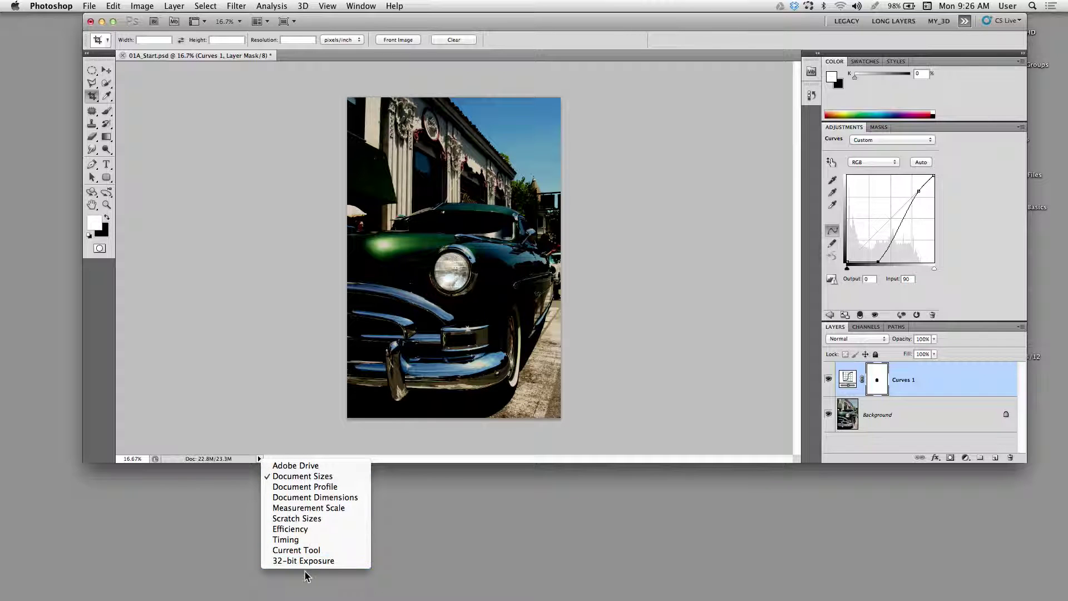
pyautogui.click(304, 549)
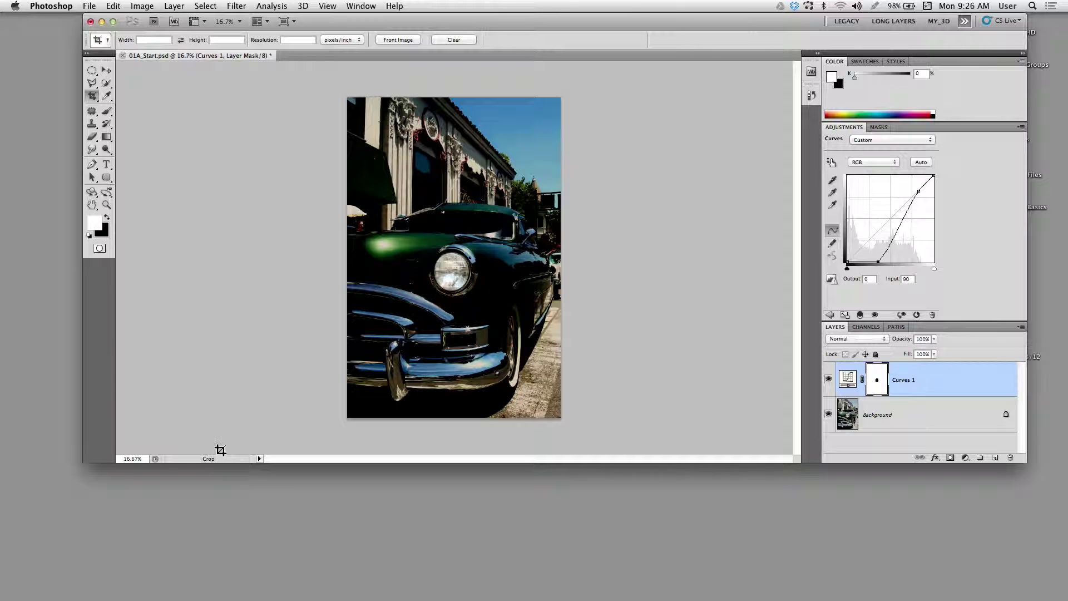
# - Switch to the Move tool and the Rounded Rectangle tool, and cycle through the shape tools to Polygon
pyautogui.press('v')
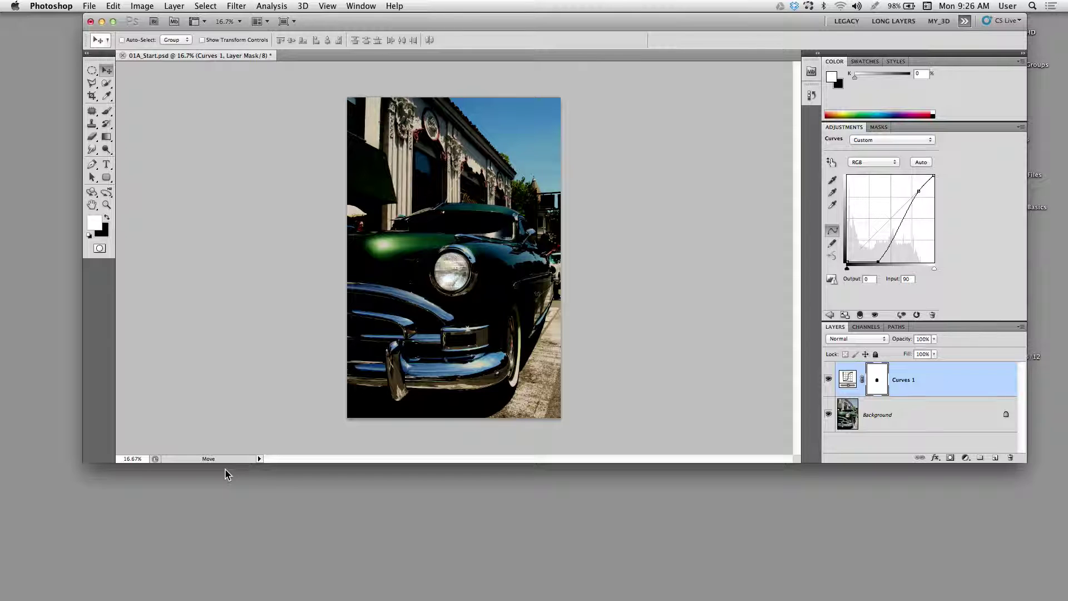
pyautogui.press('u')
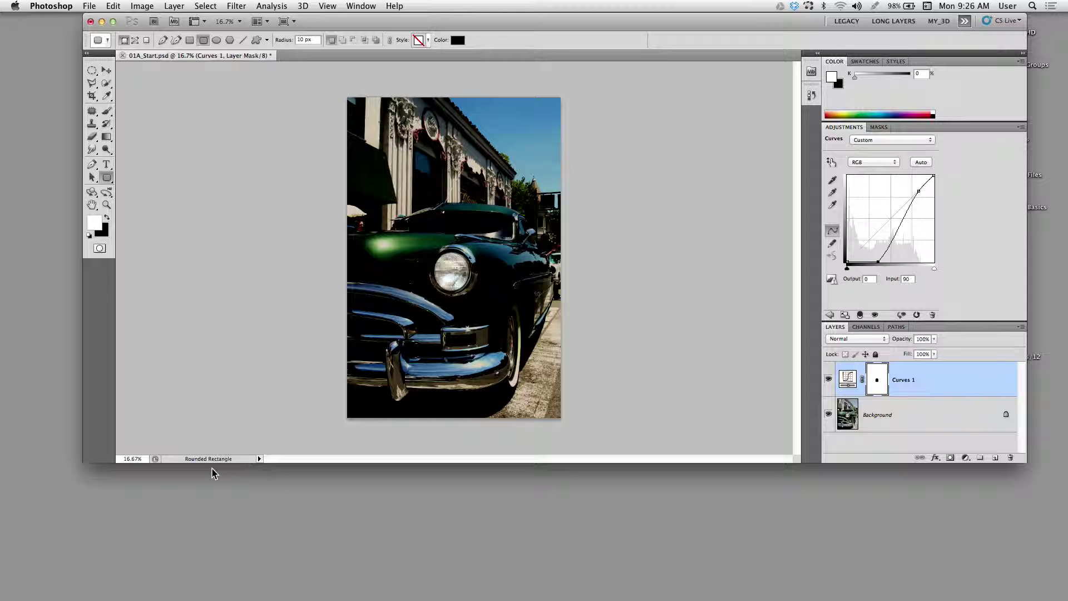
pyautogui.hotkey('shift', 'u')
pyautogui.hotkey('shift', 'u')
pyautogui.hotkey('shift', 'u')
pyautogui.hotkey('shift', 'u')
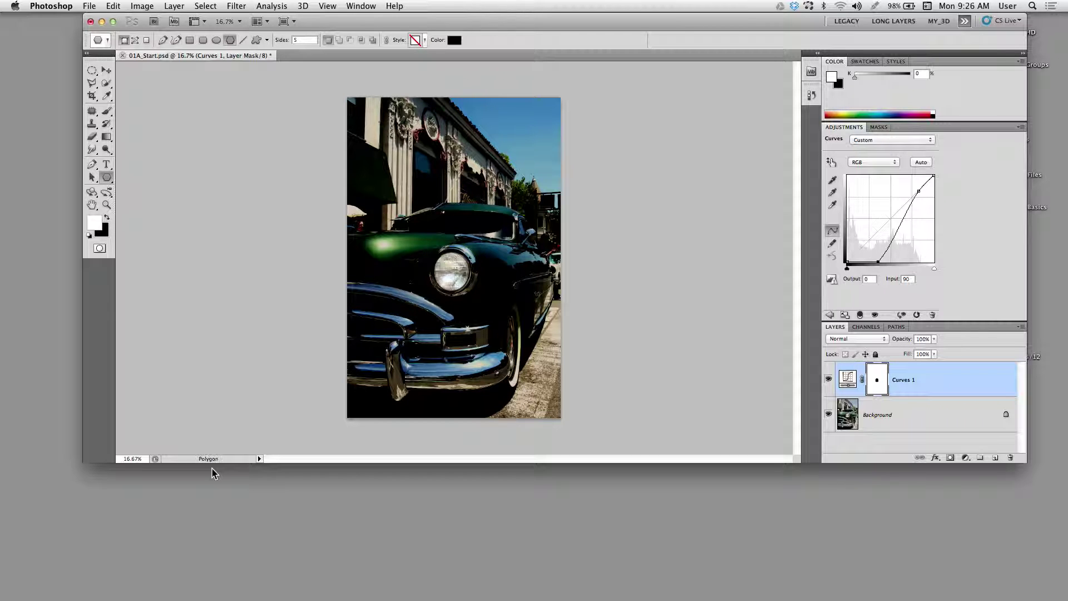
# - Switch to the Elliptical Marquee and Rectangular Marquee tools, keeping the document status display on Current Tool
pyautogui.press('m')
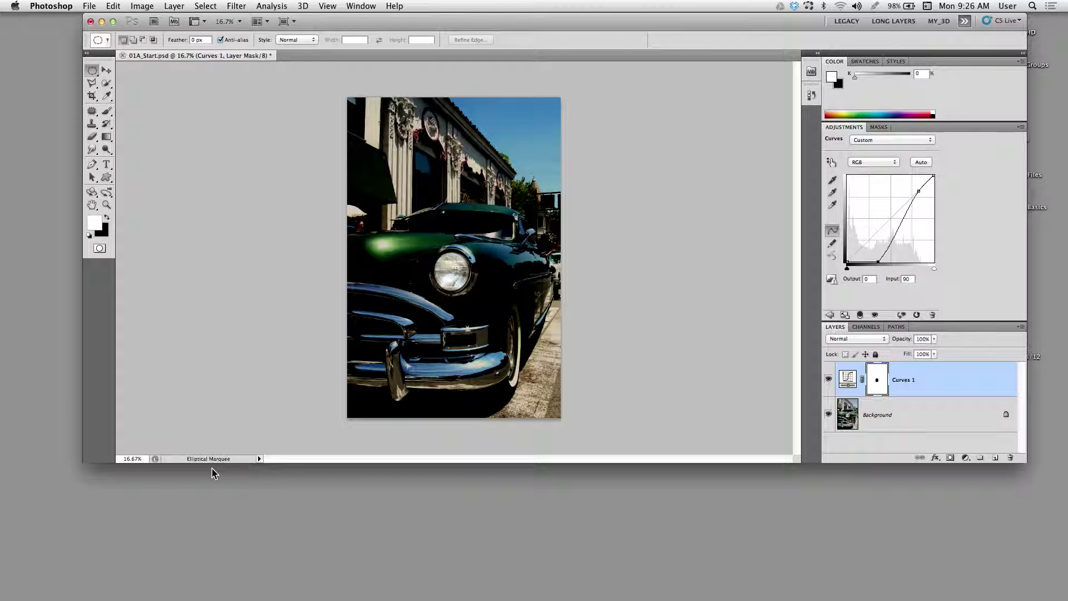
pyautogui.hotkey('shift', 'm')
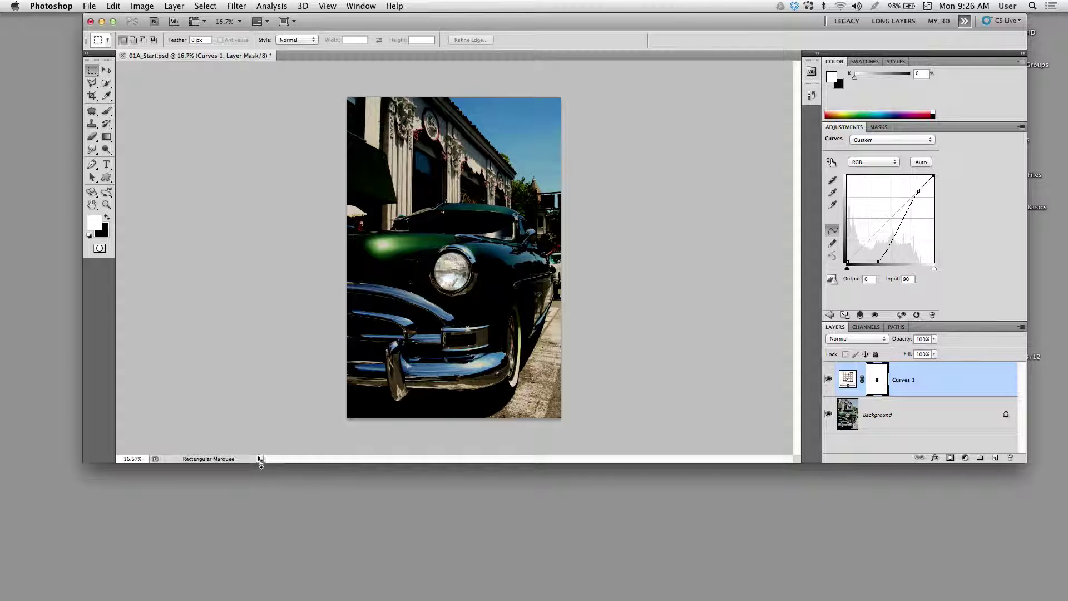
pyautogui.click(259, 459)
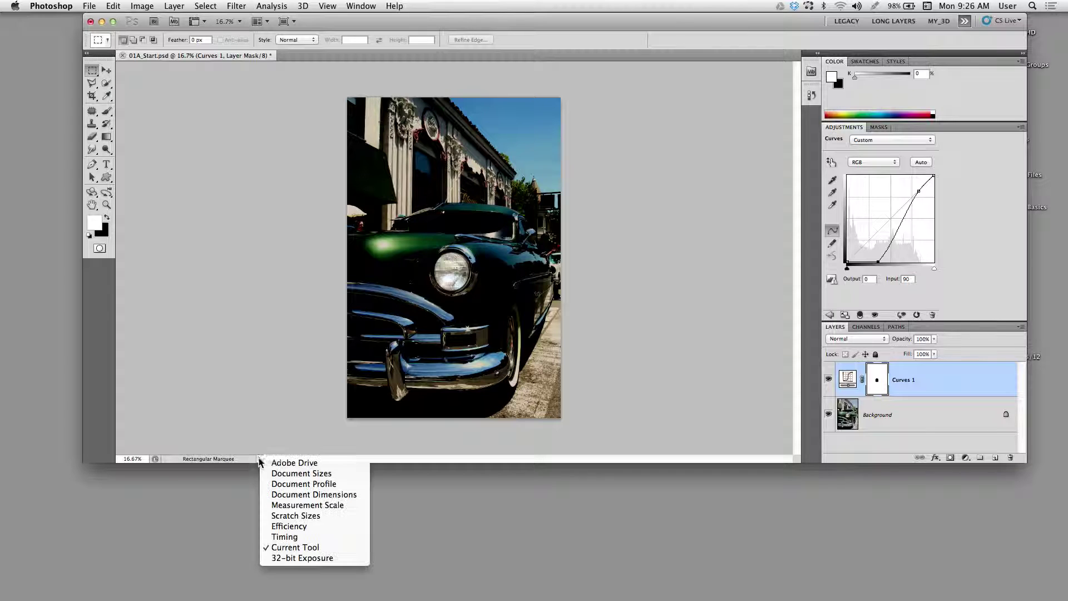
pyautogui.click(294, 549)
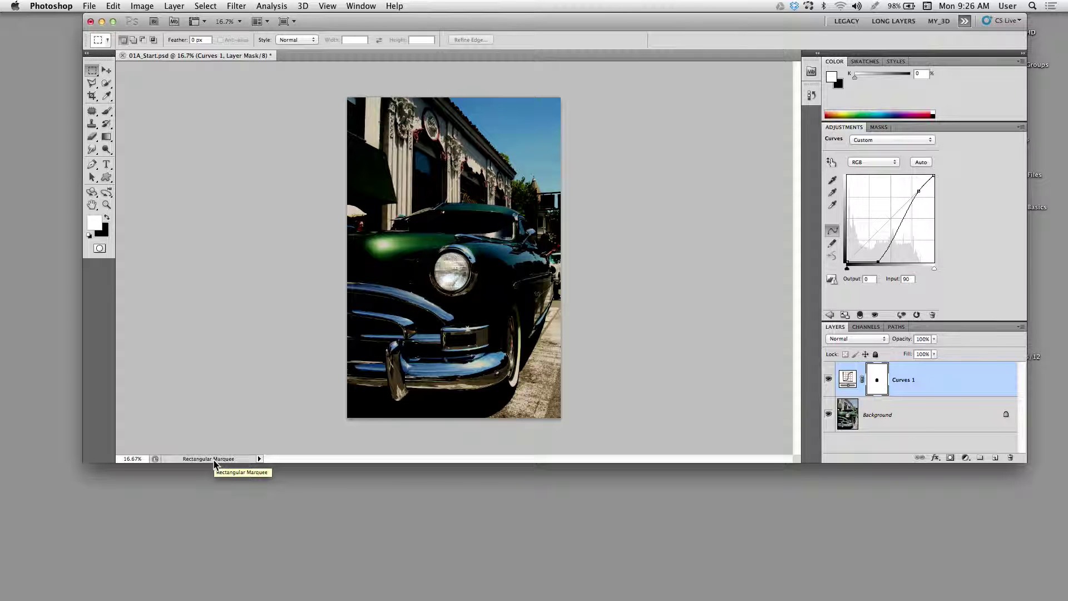
# - Switch to the Brush tool, look through its grouped painting tools, and switch to the Dodge tool to view its group
pyautogui.press('b')
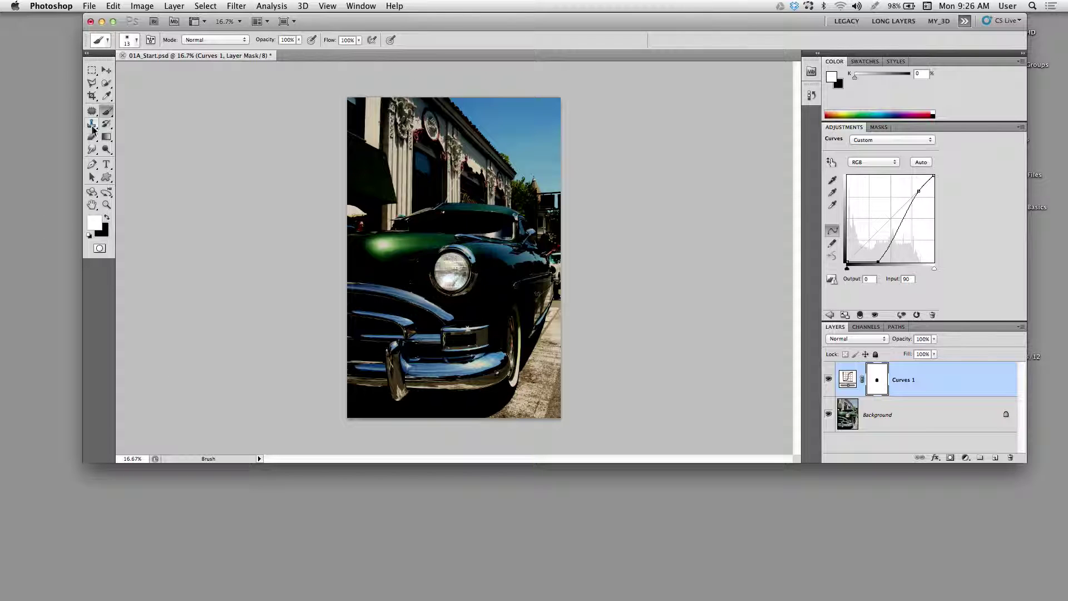
pyautogui.click(106, 111)
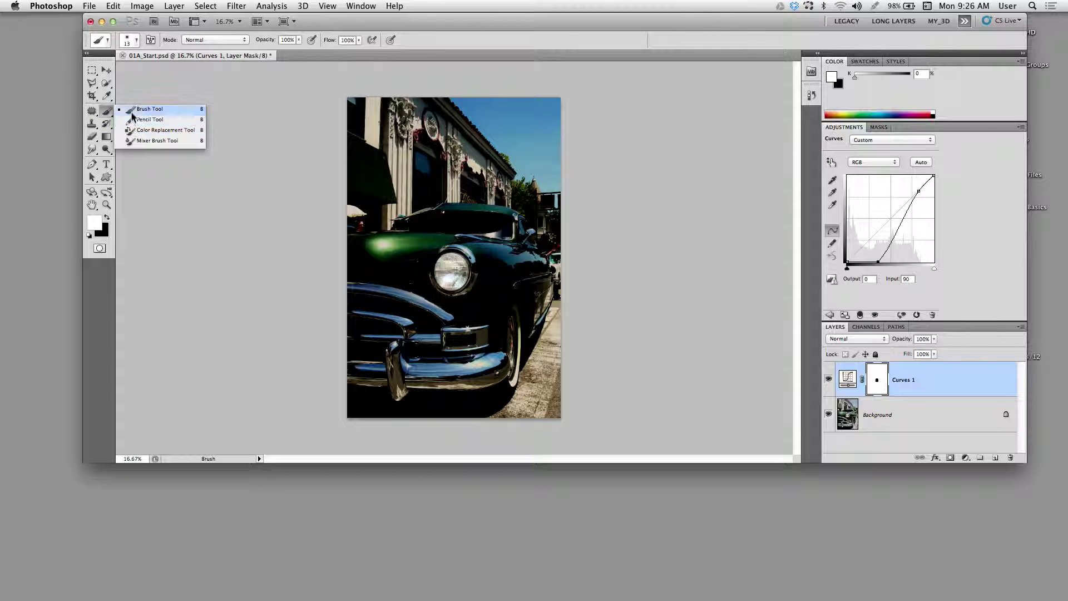
pyautogui.click(128, 112)
pyautogui.click(106, 114)
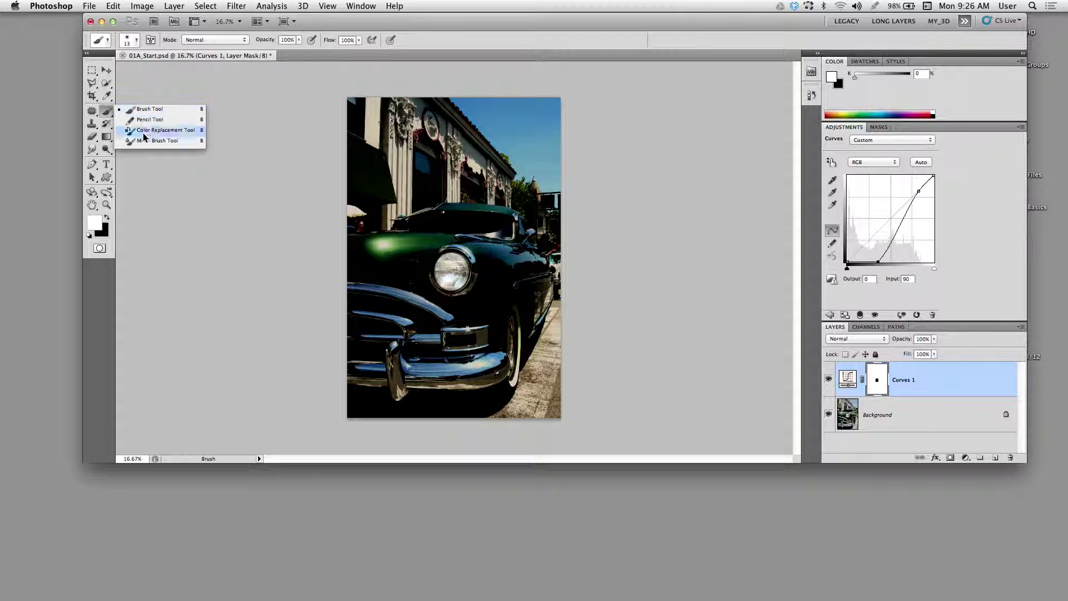
pyautogui.click(141, 110)
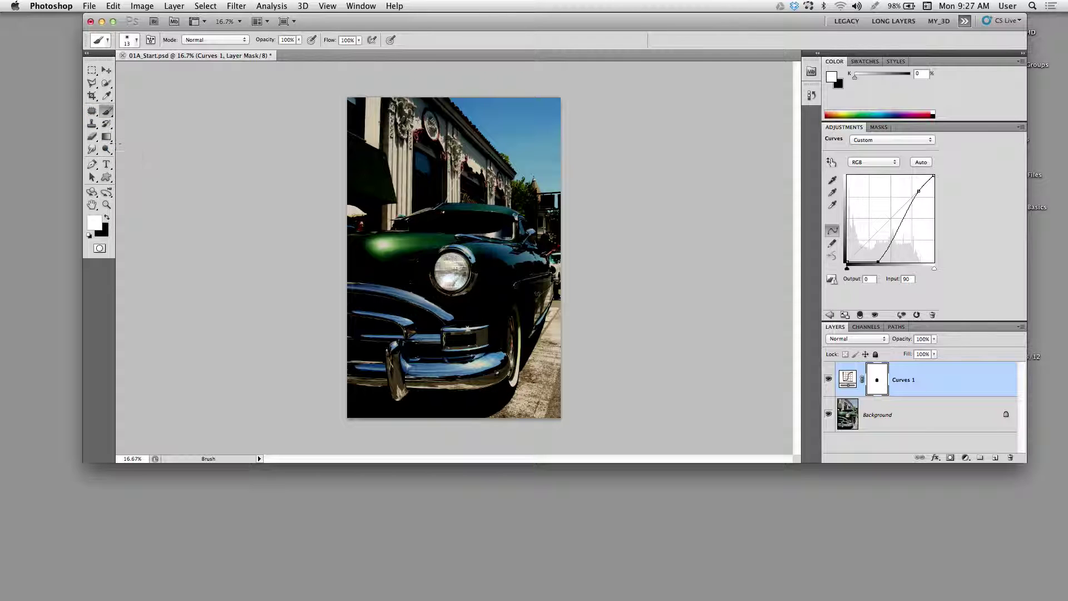
pyautogui.click(107, 150)
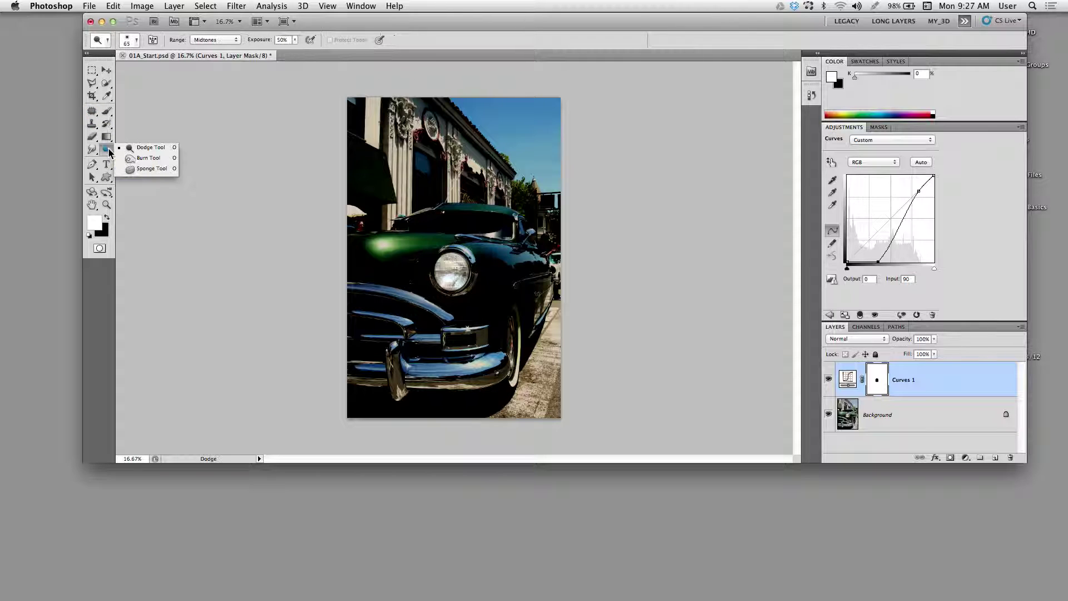
pyautogui.click(107, 151)
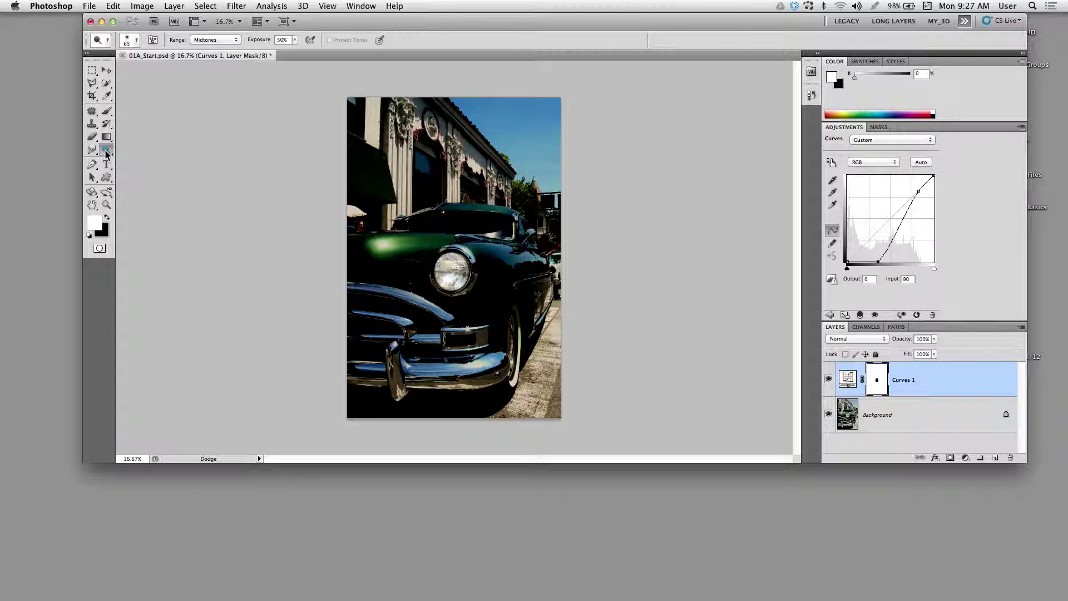
# - Switch to the Move tool and close 01A_Start.psd without saving its changes
pyautogui.click(106, 70)
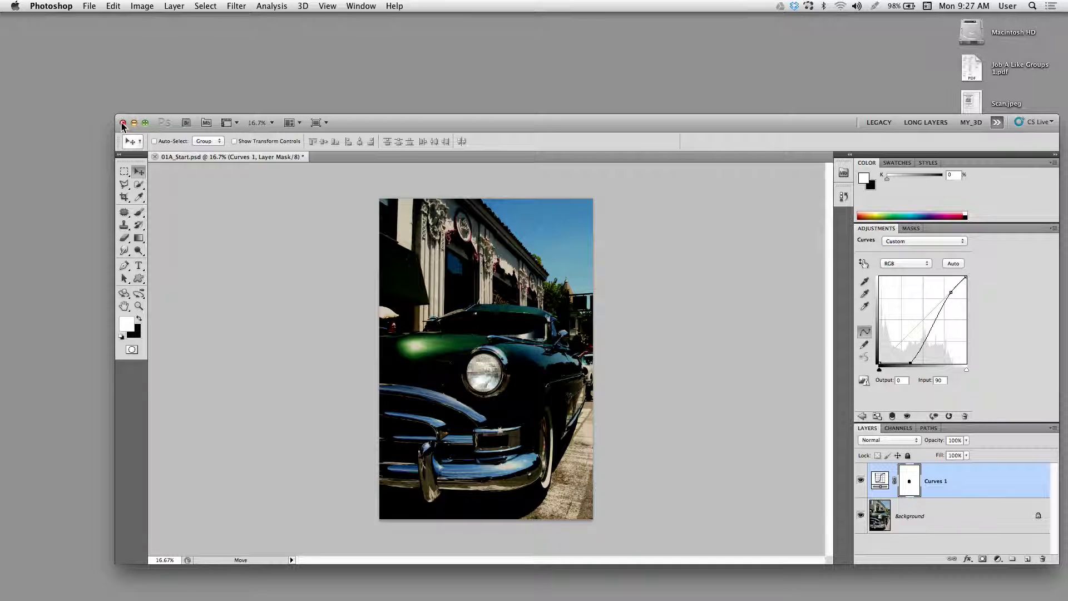
pyautogui.click(156, 158)
pyautogui.moveTo(414, 145); pyautogui.dragTo(209, 190)
pyautogui.click(299, 243)
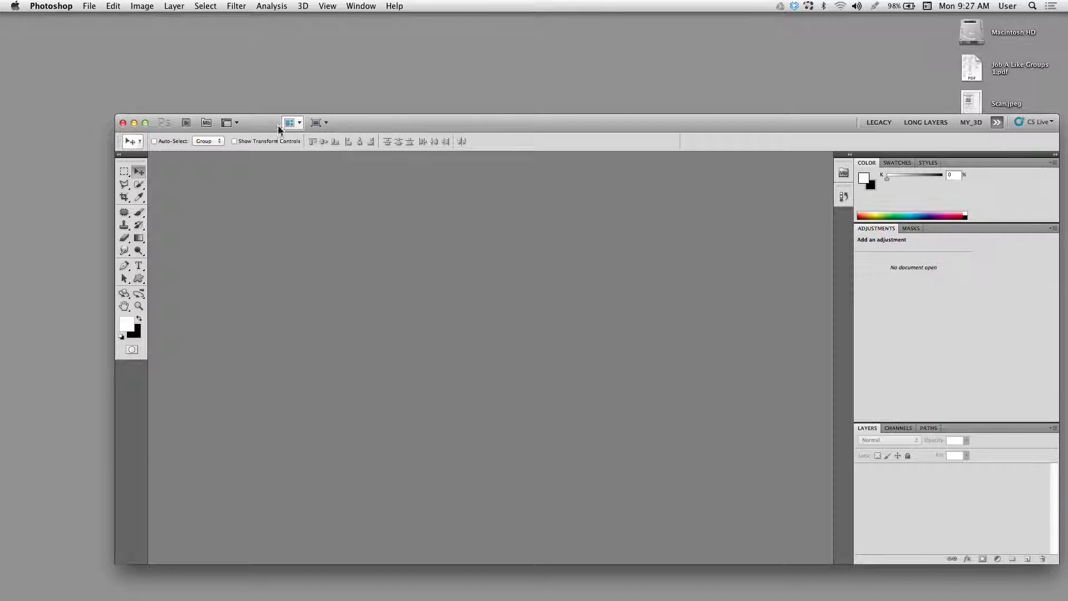
# - Launch Adobe Bridge and bring its window with the Photoshop Files folder into view
pyautogui.click(185, 123)
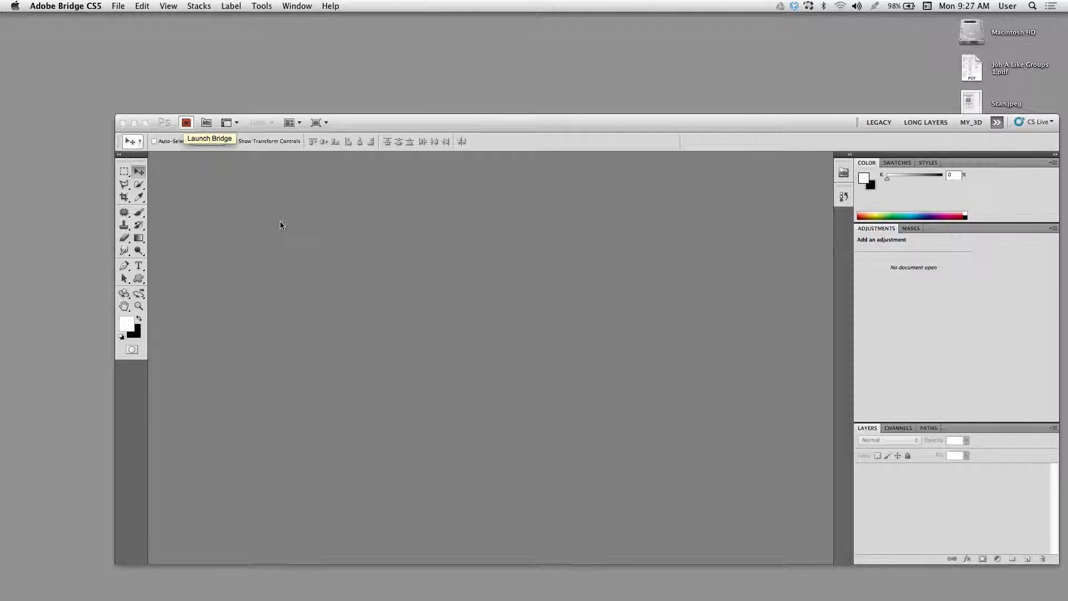
pyautogui.moveTo(2, 240)
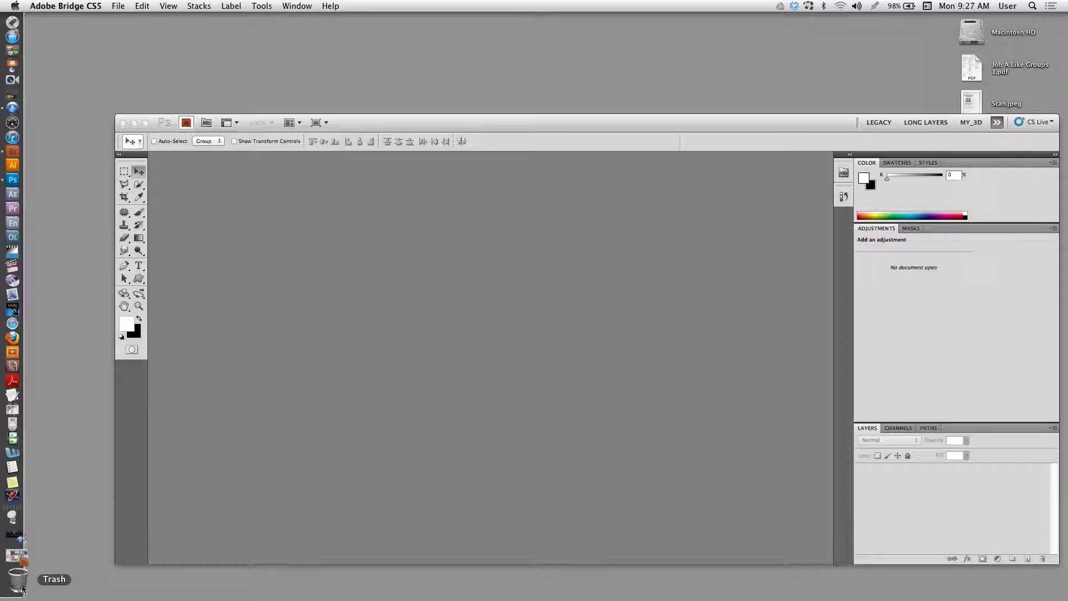
pyautogui.click(16, 574)
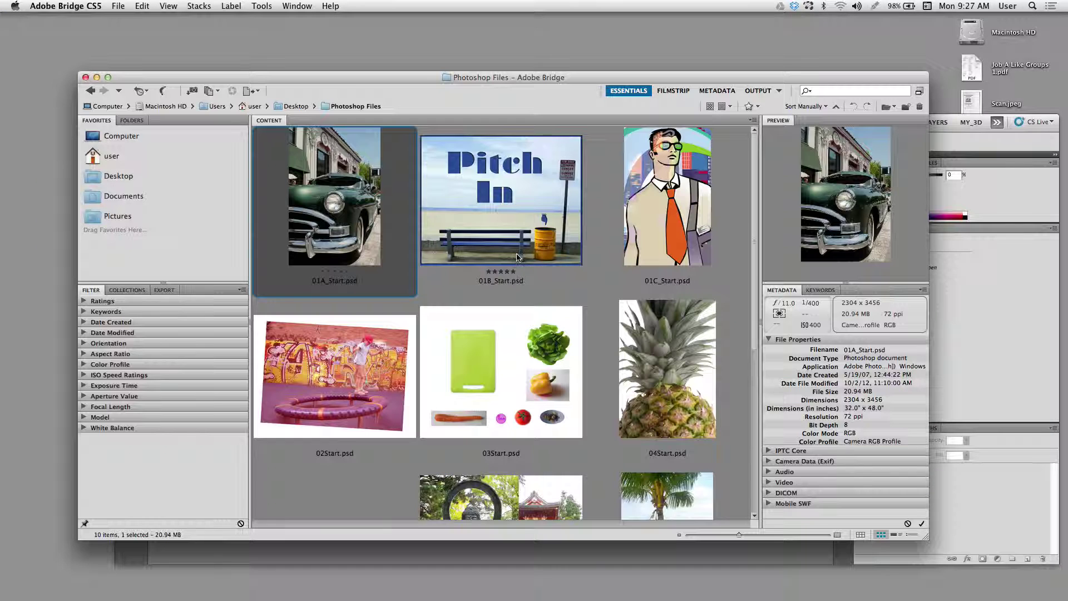
# - Open 01B_Start.psd from Bridge in Photoshop, assign the working RGB profile Adobe RGB (1998), and reposition the Photoshop window
pyautogui.click(520, 257)
pyautogui.click(634, 216)
pyautogui.click(509, 225)
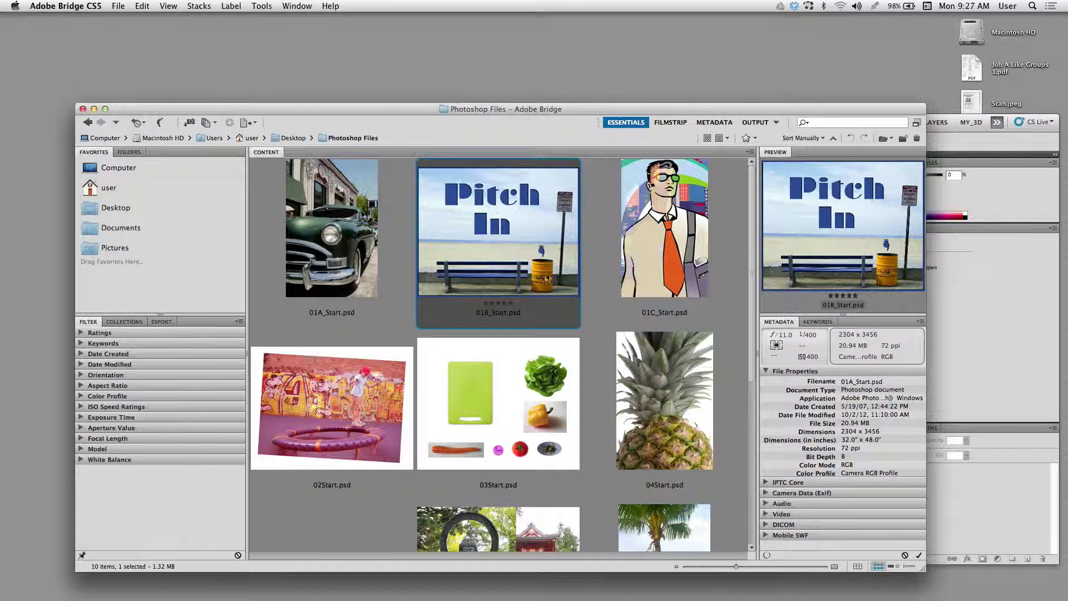
pyautogui.doubleClick(509, 263)
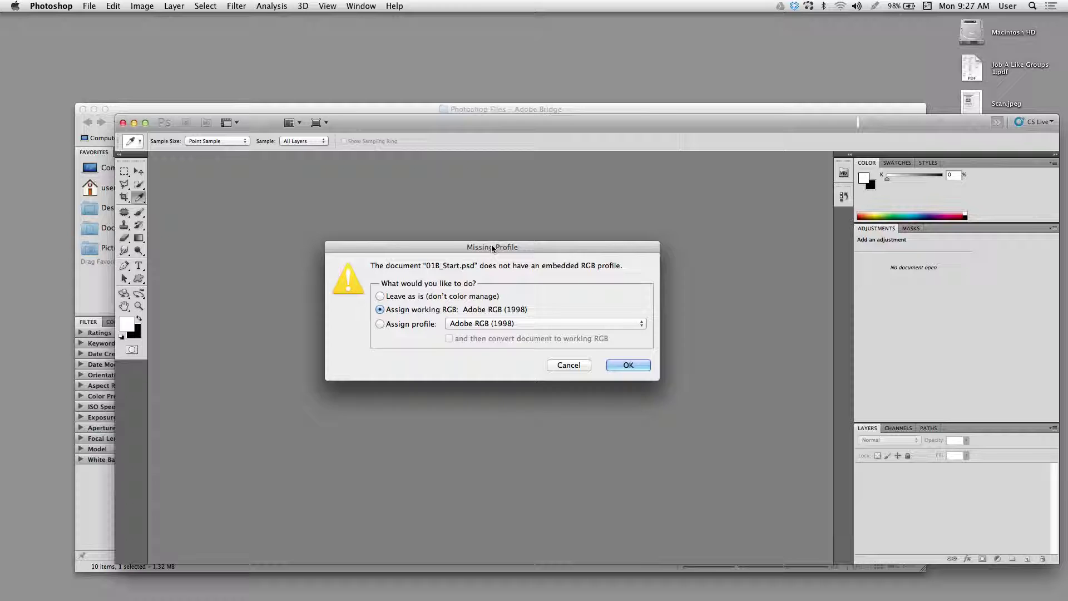
pyautogui.click(593, 302)
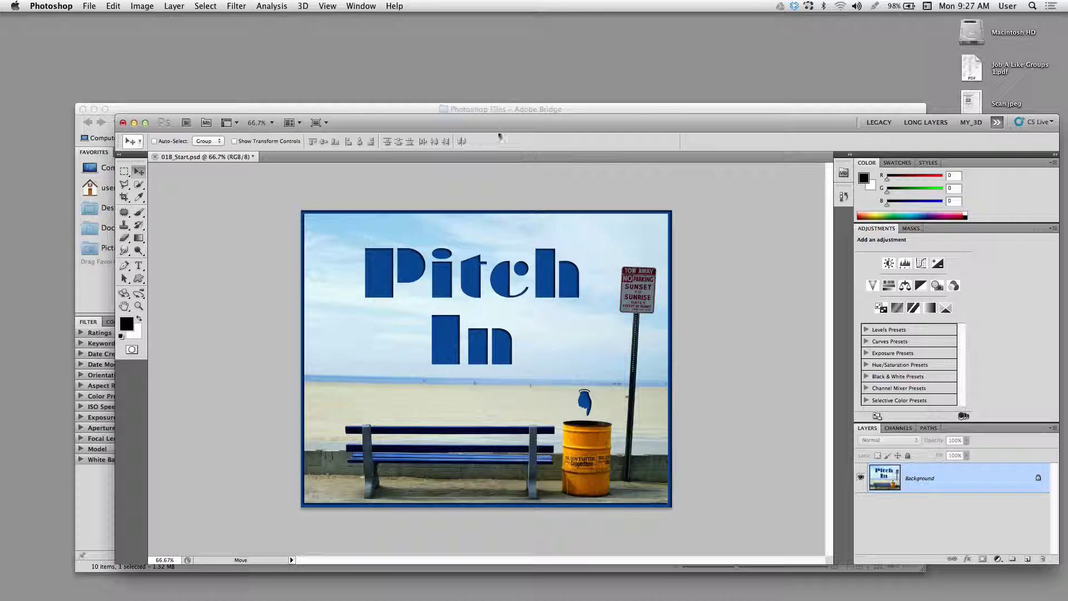
pyautogui.moveTo(500, 123); pyautogui.dragTo(513, 44)
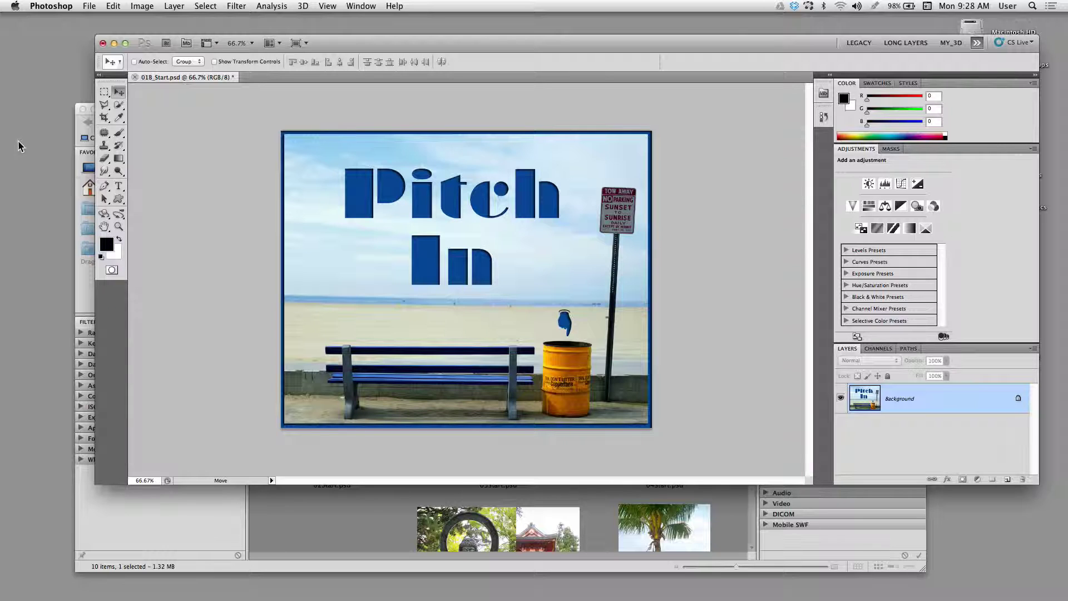
# - Choose the Horizontal Type tool and look through the other type tools grouped with it
pyautogui.click(119, 187)
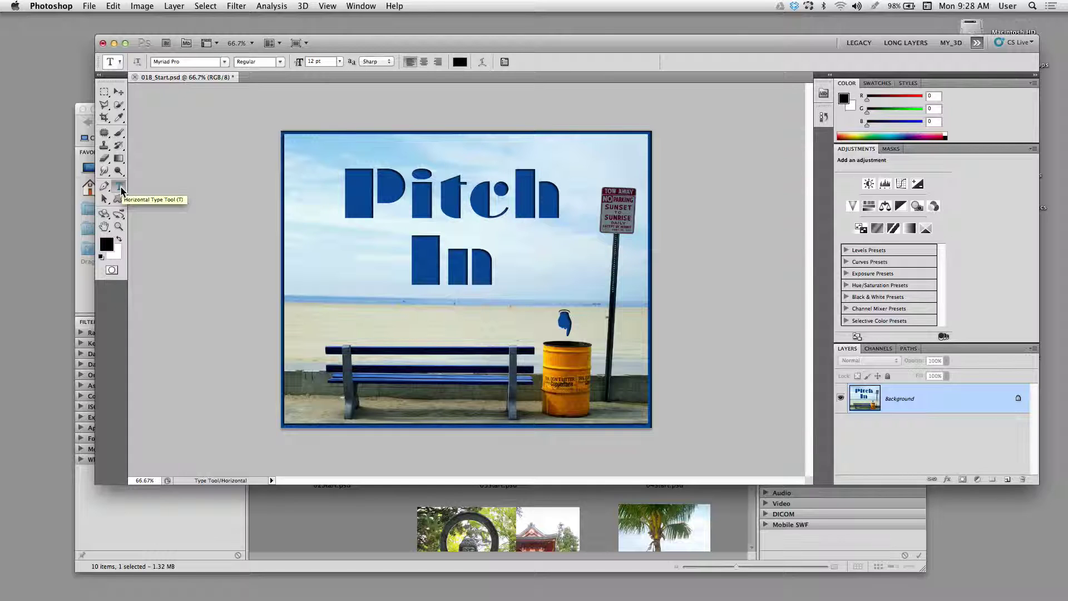
pyautogui.click(121, 188)
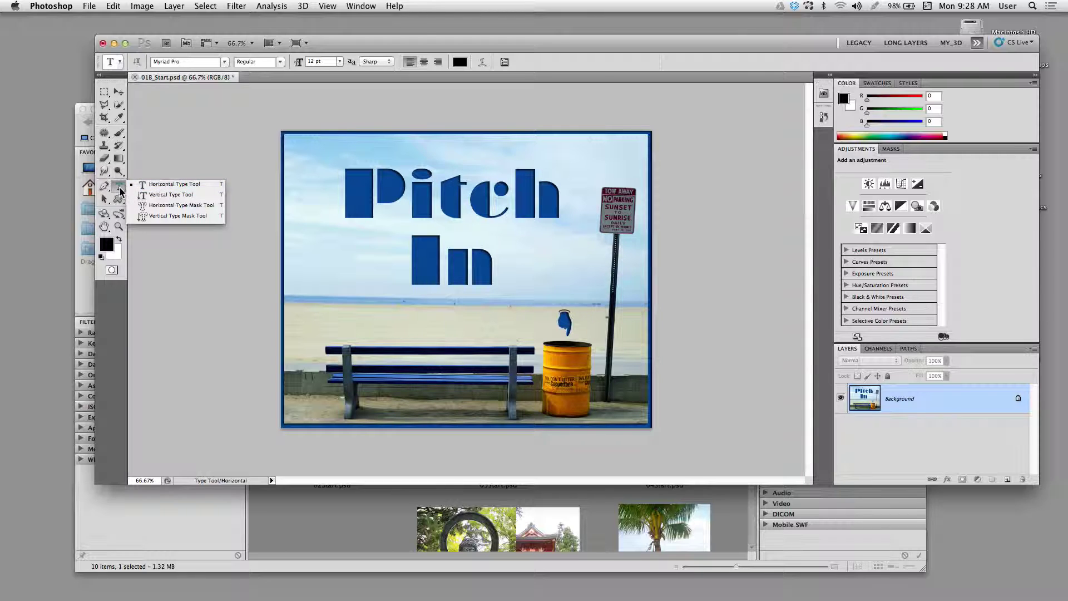
pyautogui.click(148, 184)
pyautogui.click(120, 187)
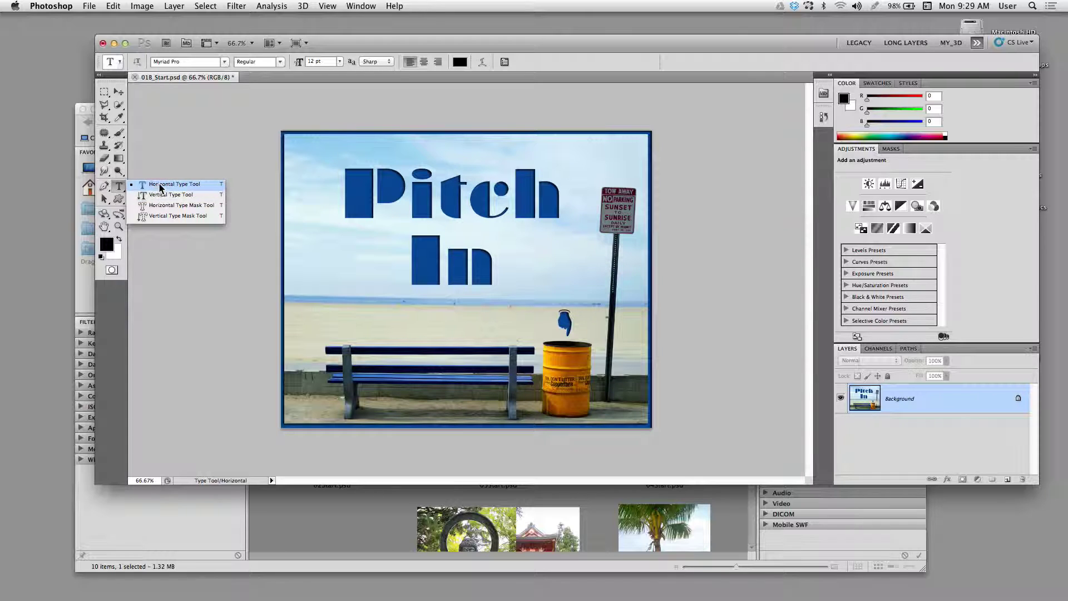
pyautogui.click(160, 187)
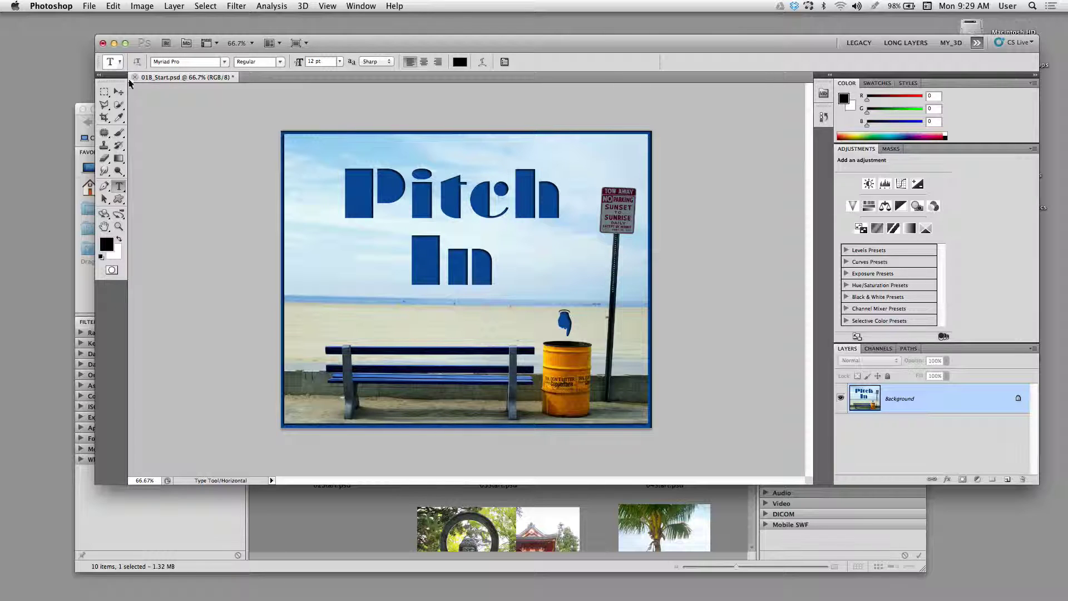
# - Compare the tool options of the Move, Rectangular Marquee and Horizontal Type tools
pyautogui.click(119, 92)
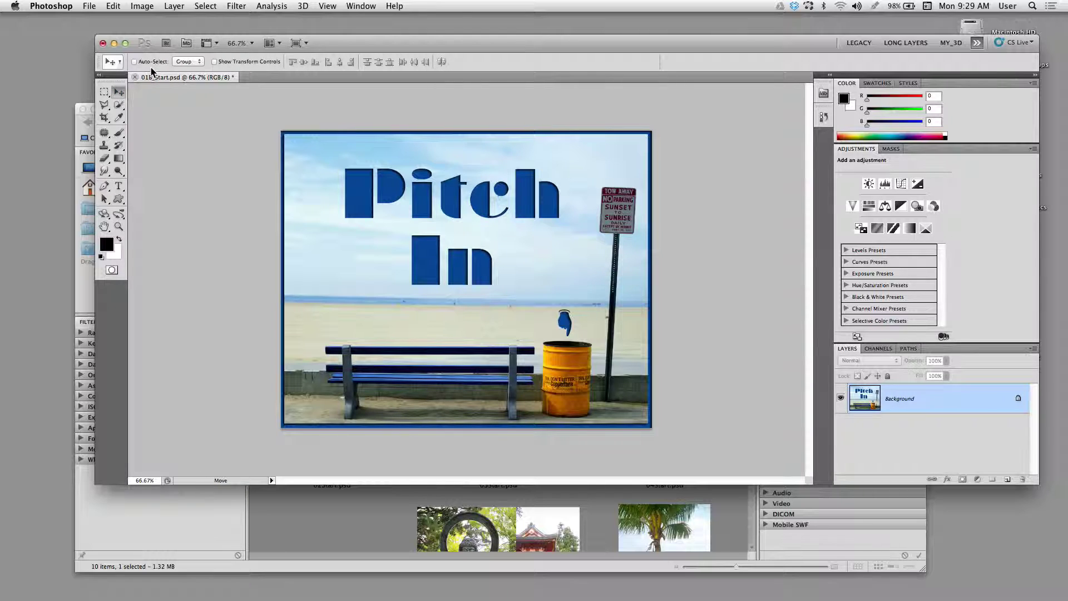
pyautogui.click(104, 92)
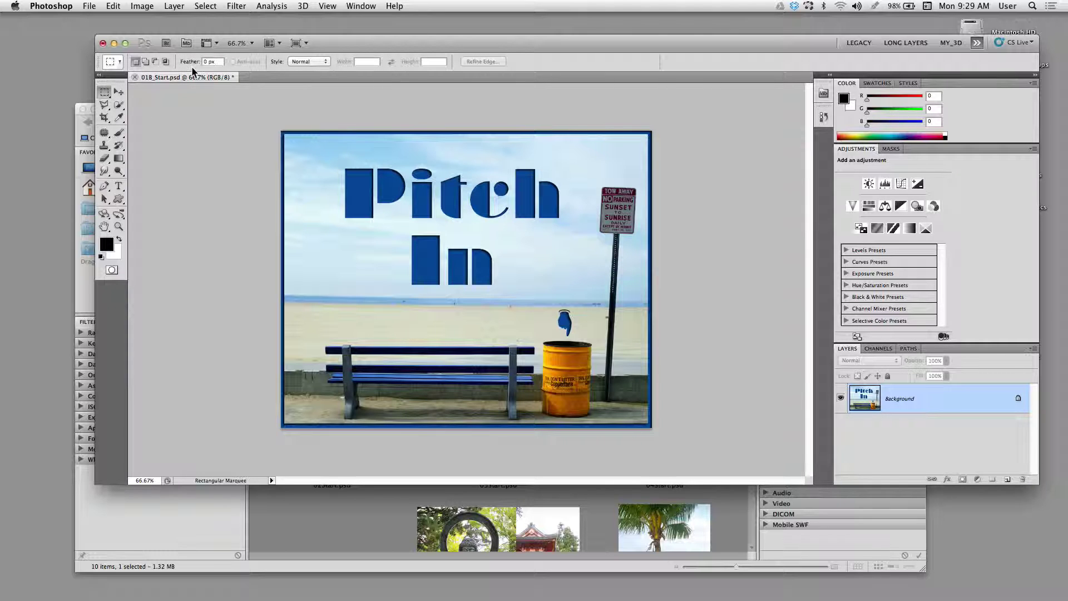
pyautogui.click(118, 91)
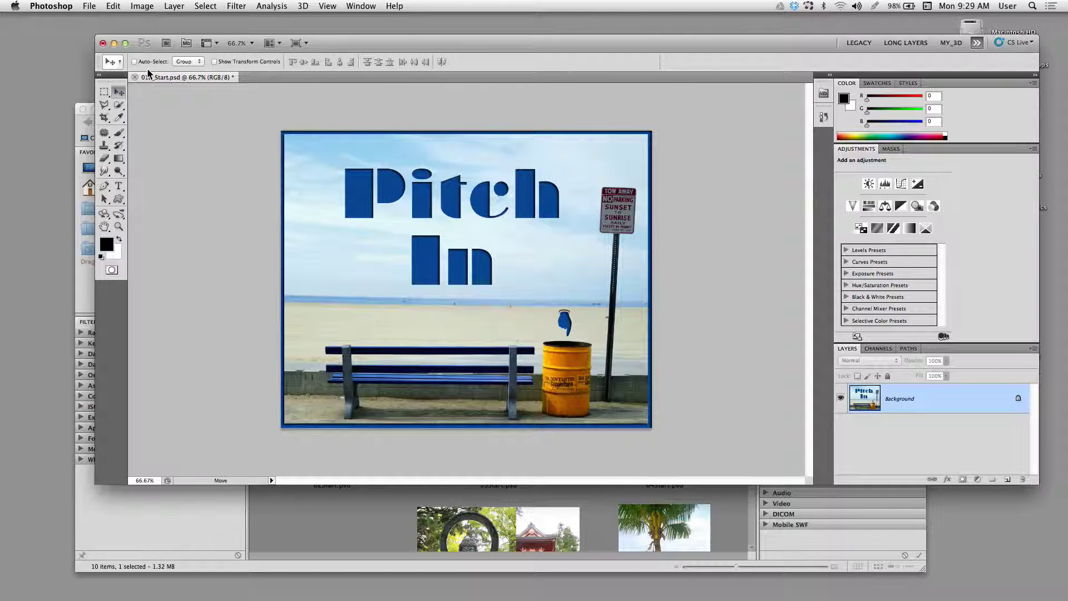
pyautogui.press('t')
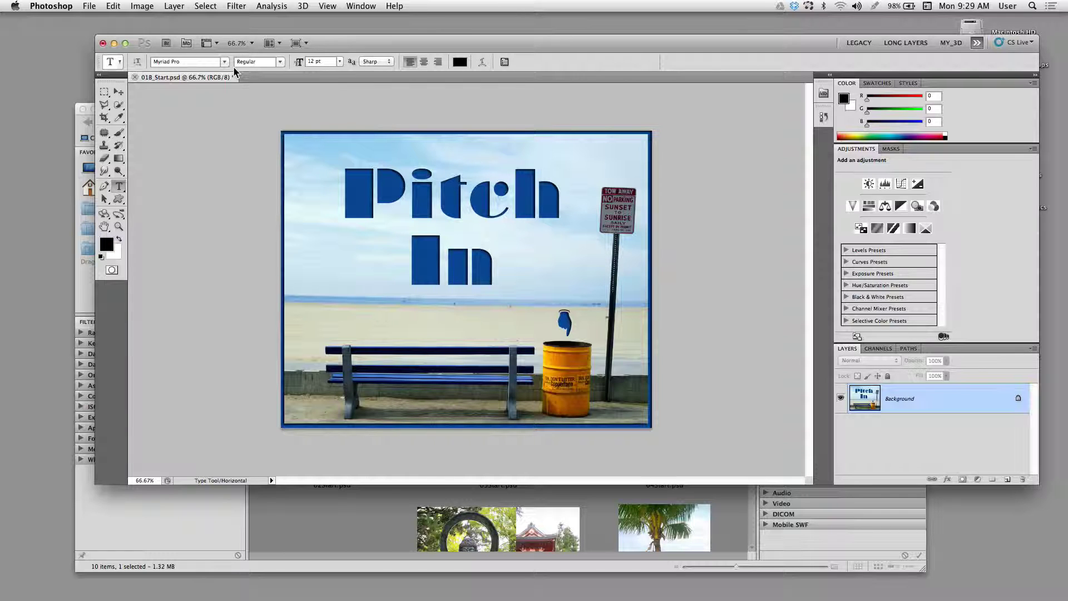
# - Reposition the Photoshop window and view the Eyedropper and Move tool options before returning to the Horizontal Type tool
pyautogui.moveTo(345, 43); pyautogui.dragTo(291, 54)
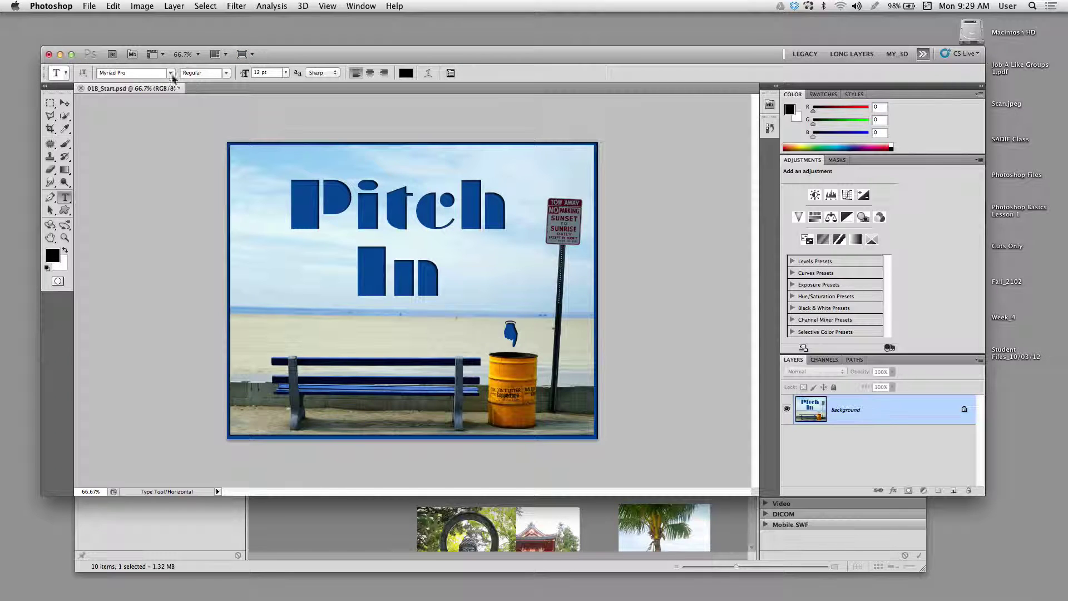
pyautogui.click(64, 129)
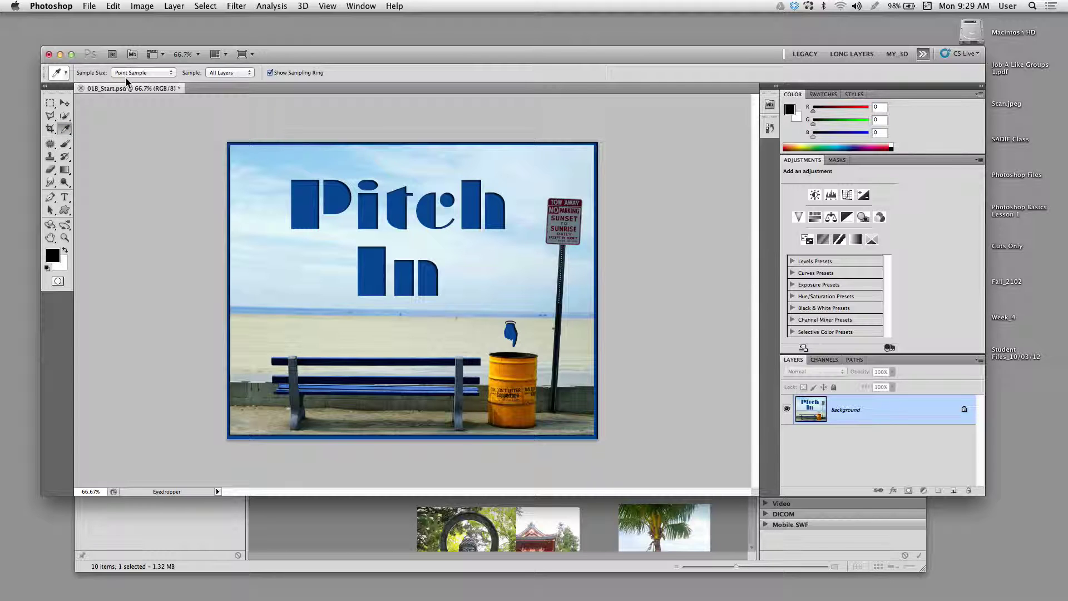
pyautogui.click(64, 103)
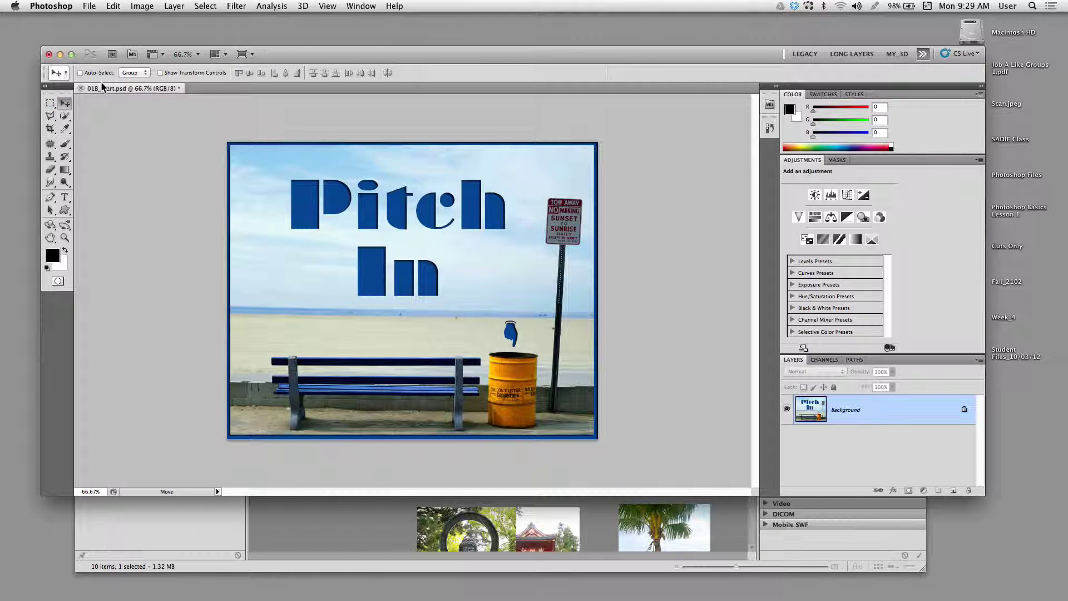
pyautogui.click(65, 197)
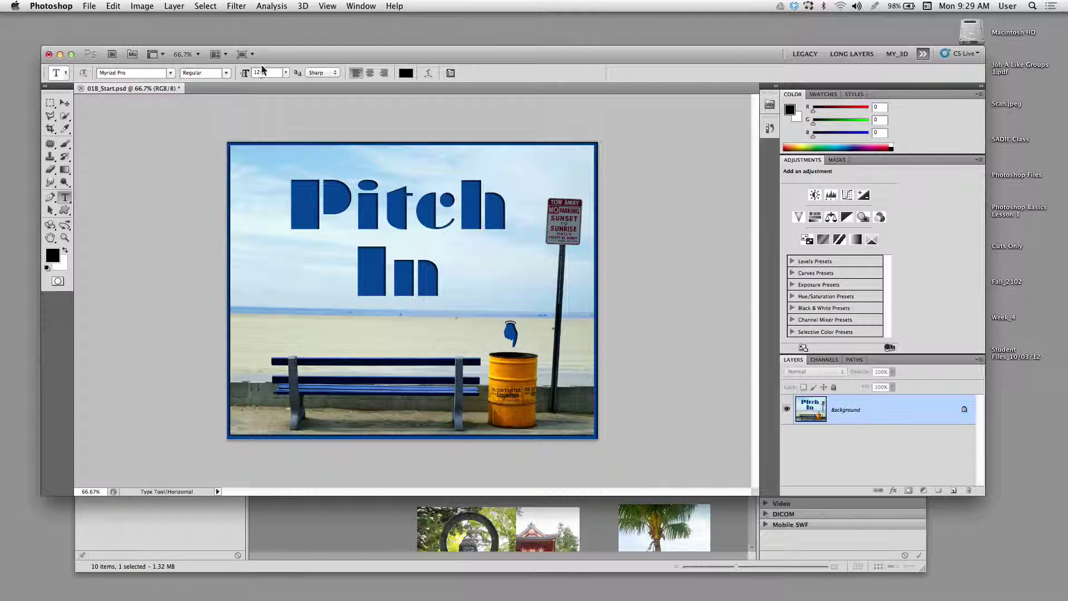
# - Set the Type tool's font family to Garamond
pyautogui.moveTo(276, 56); pyautogui.dragTo(270, 55)
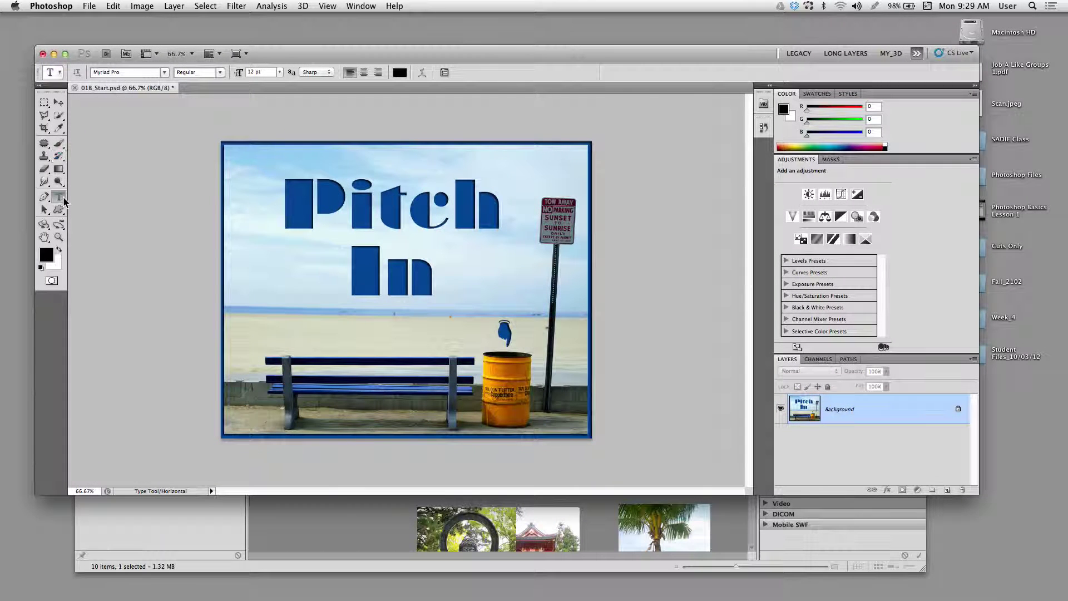
pyautogui.click(101, 72)
pyautogui.write('Garamond')
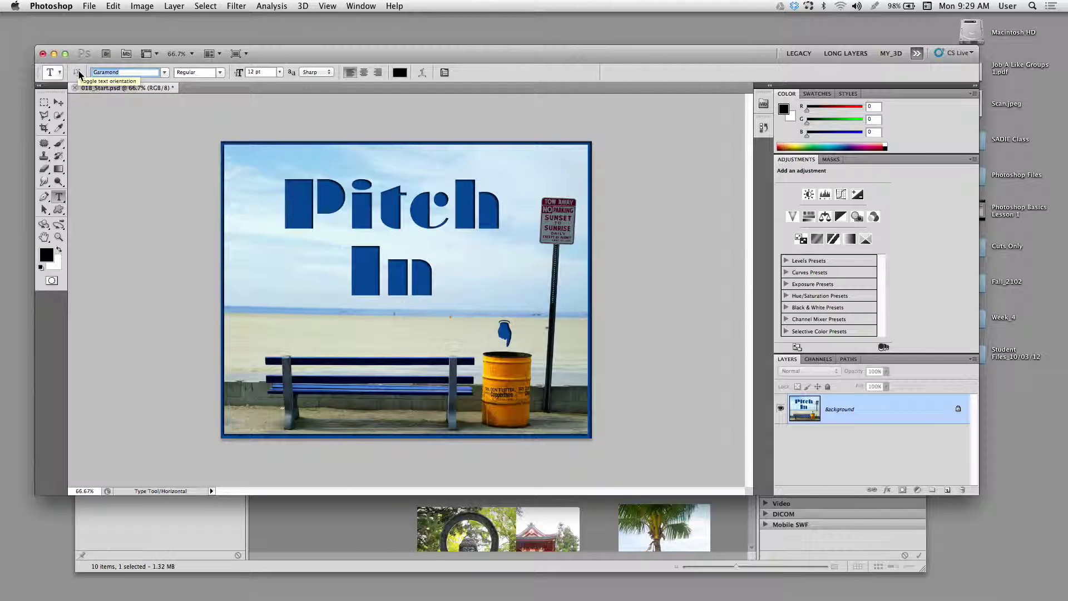
pyautogui.press('Return')
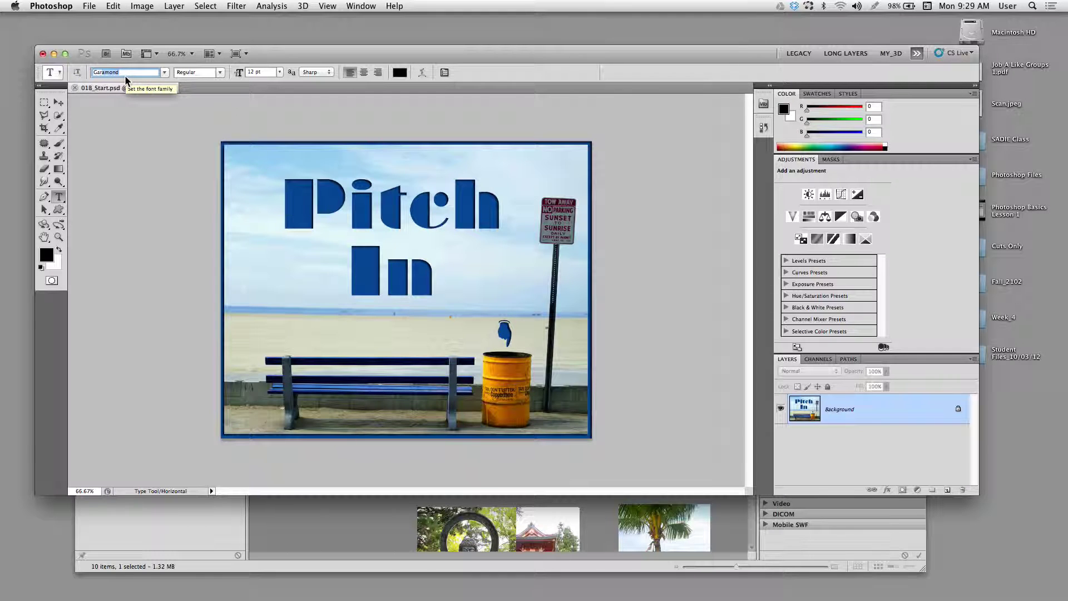
pyautogui.press('Tab')
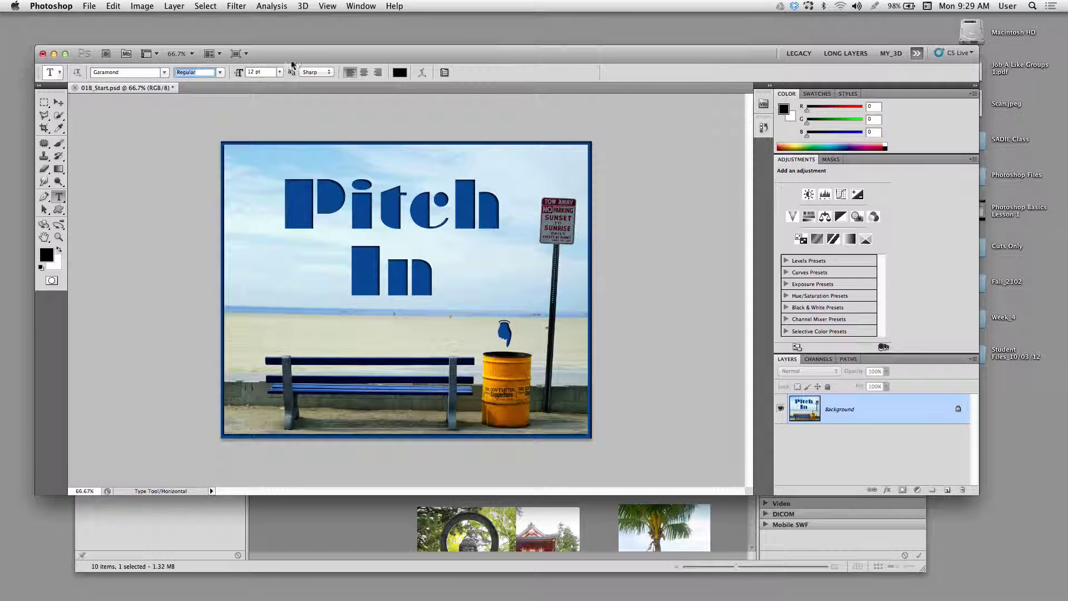
pyautogui.moveTo(259, 57); pyautogui.dragTo(277, 56)
pyautogui.click(361, 6)
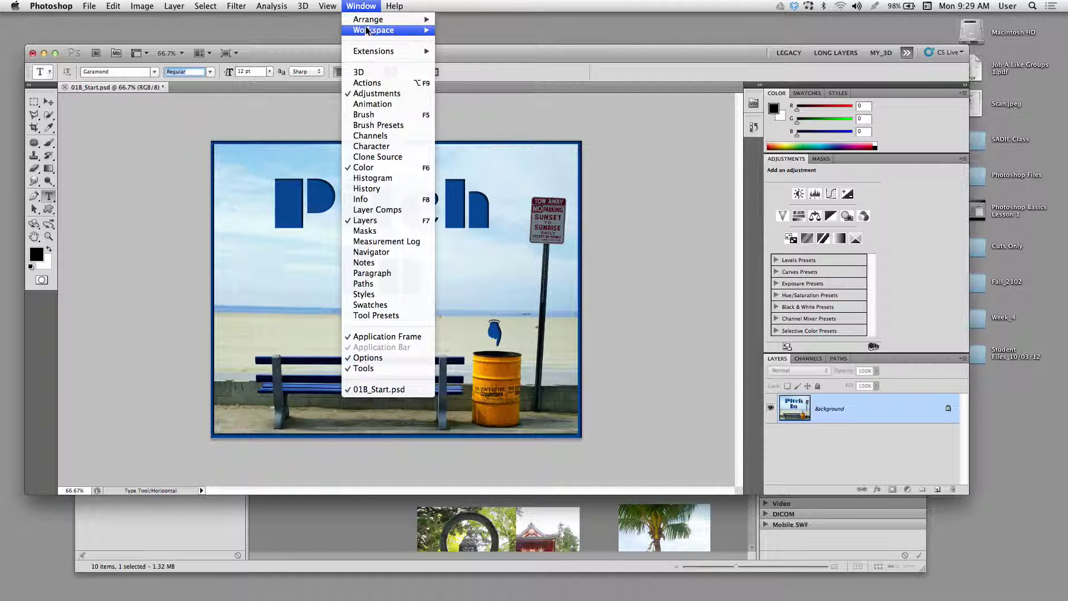
pyautogui.moveTo(384, 30)
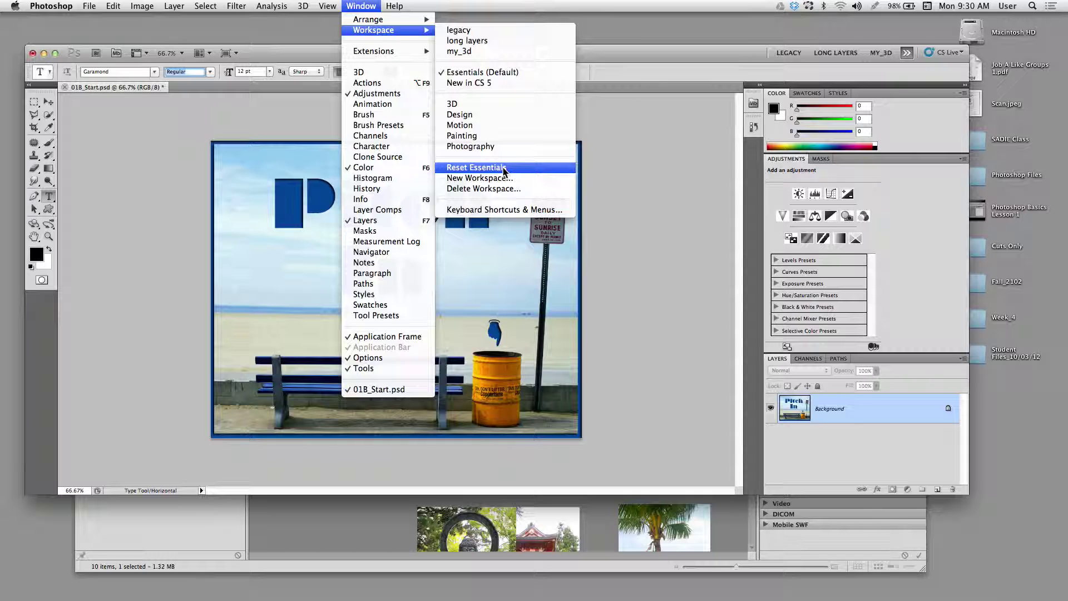
pyautogui.click(316, 57)
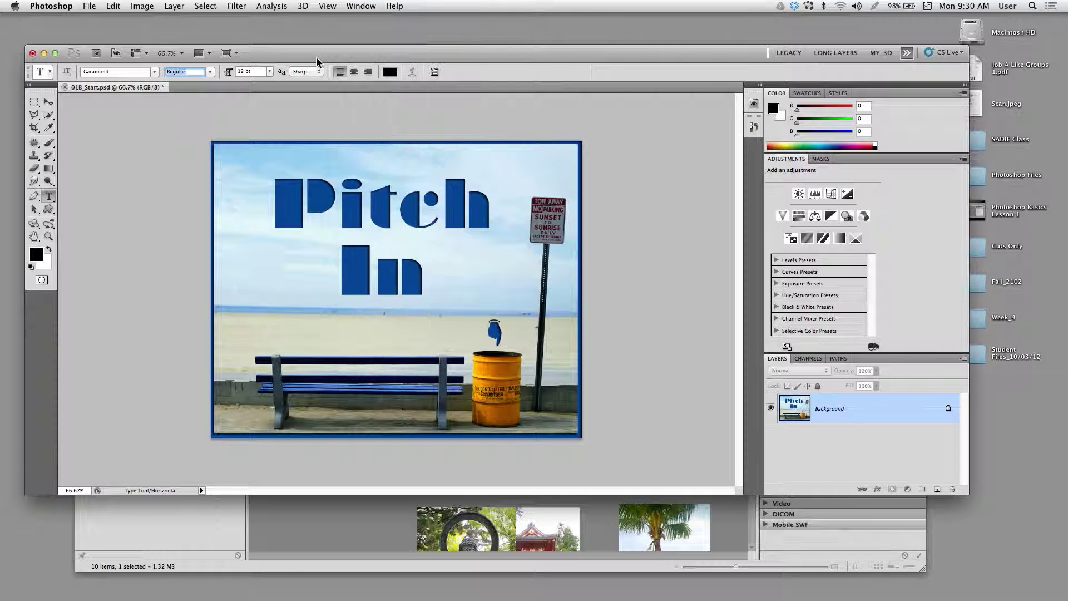
pyautogui.click(290, 103)
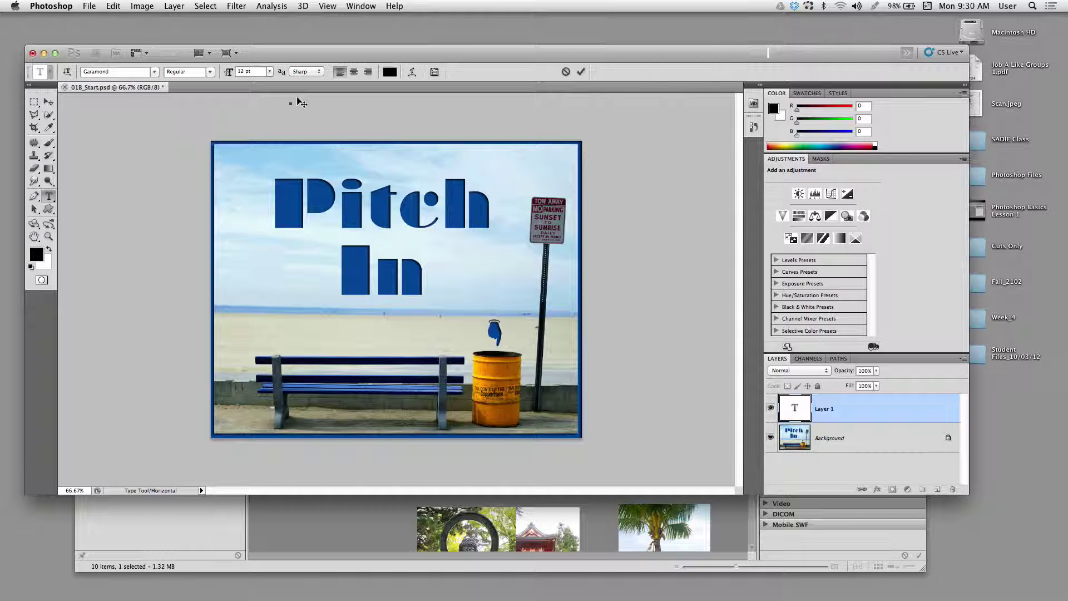
# - Hide all panels, show them again, and hide them once more
pyautogui.press('Tab')
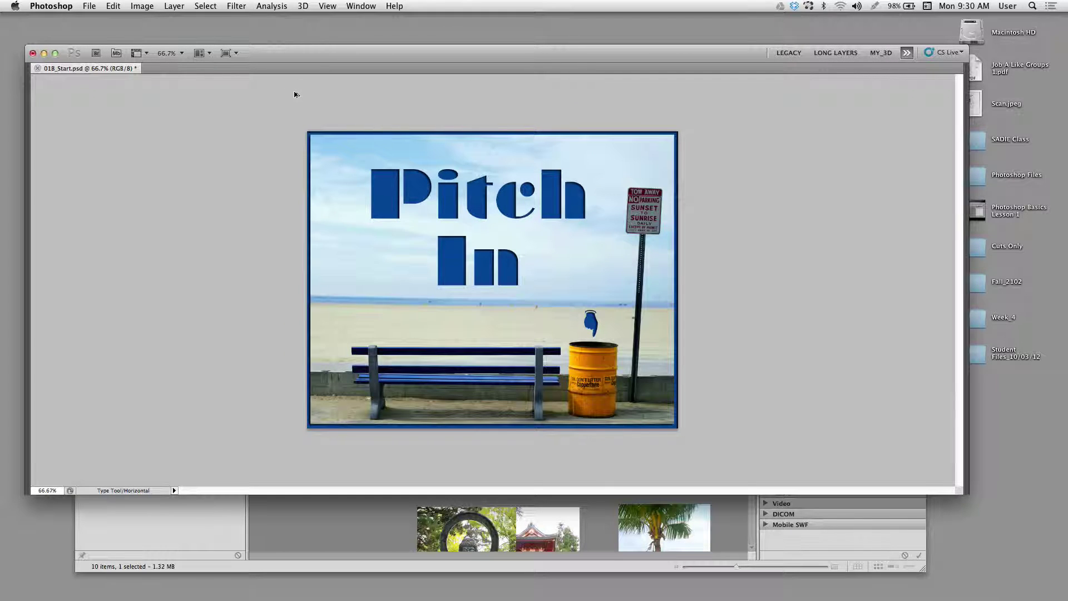
pyautogui.moveTo(362, 53); pyautogui.dragTo(393, 69)
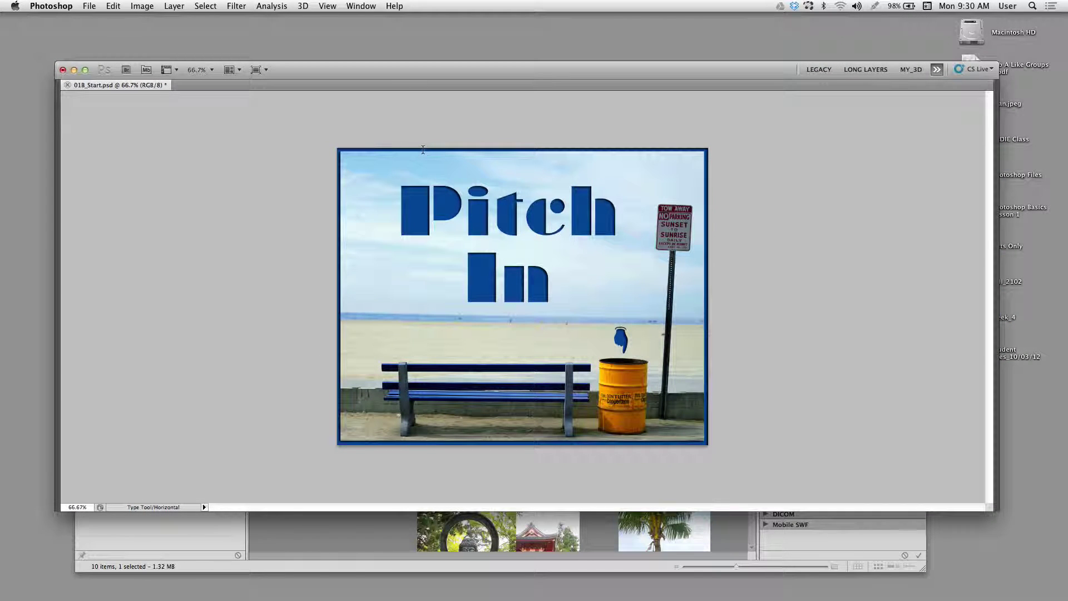
pyautogui.press('Tab')
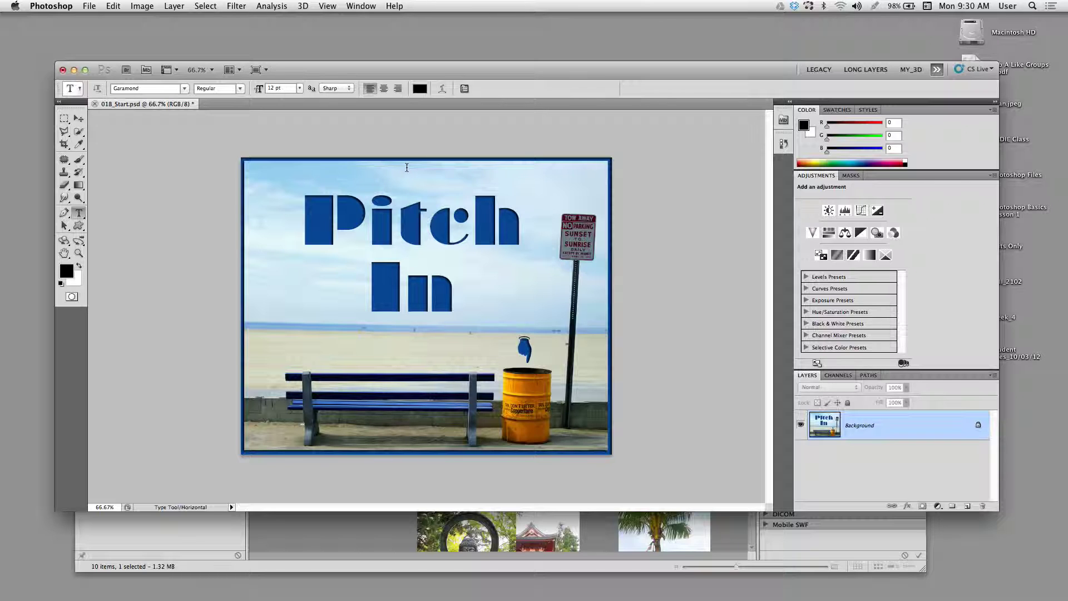
pyautogui.press('Tab')
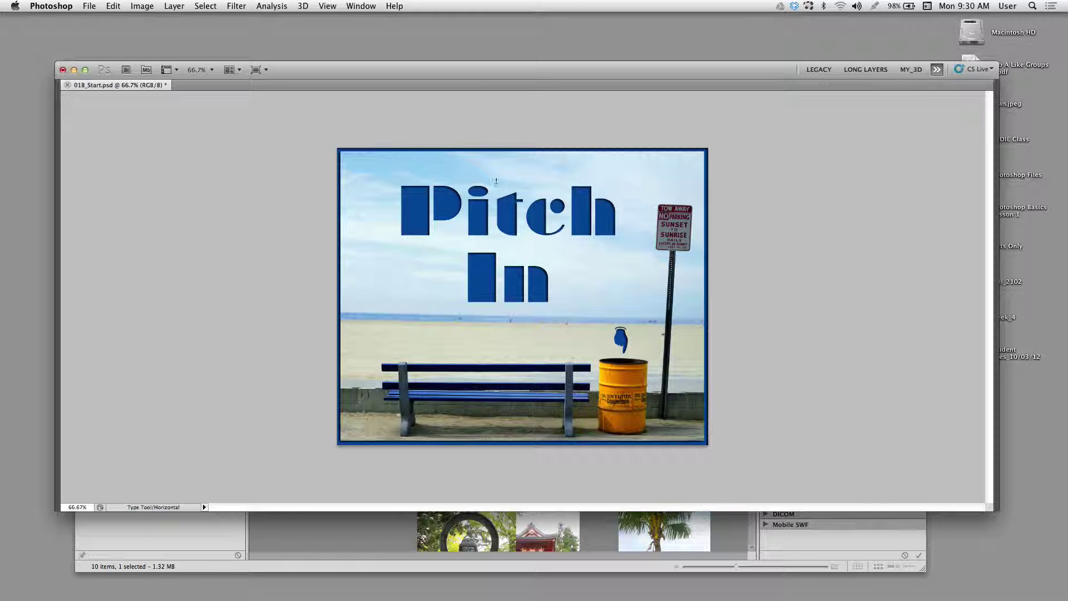
# - Reset the Essentials workspace to restore the hidden panels and tools
pyautogui.moveTo(493, 66); pyautogui.dragTo(520, 57)
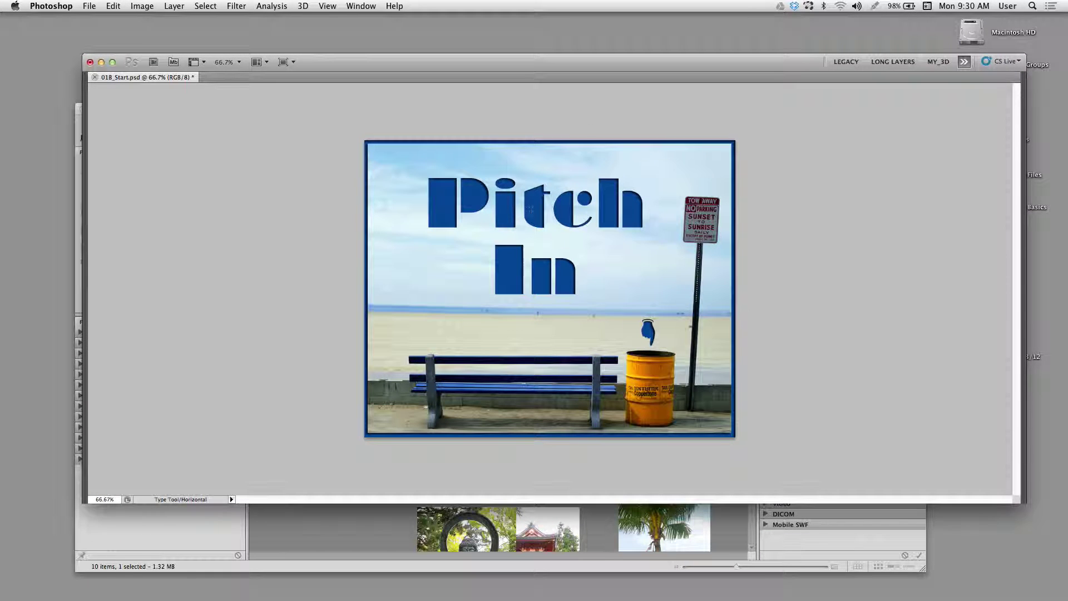
pyautogui.click(376, 5)
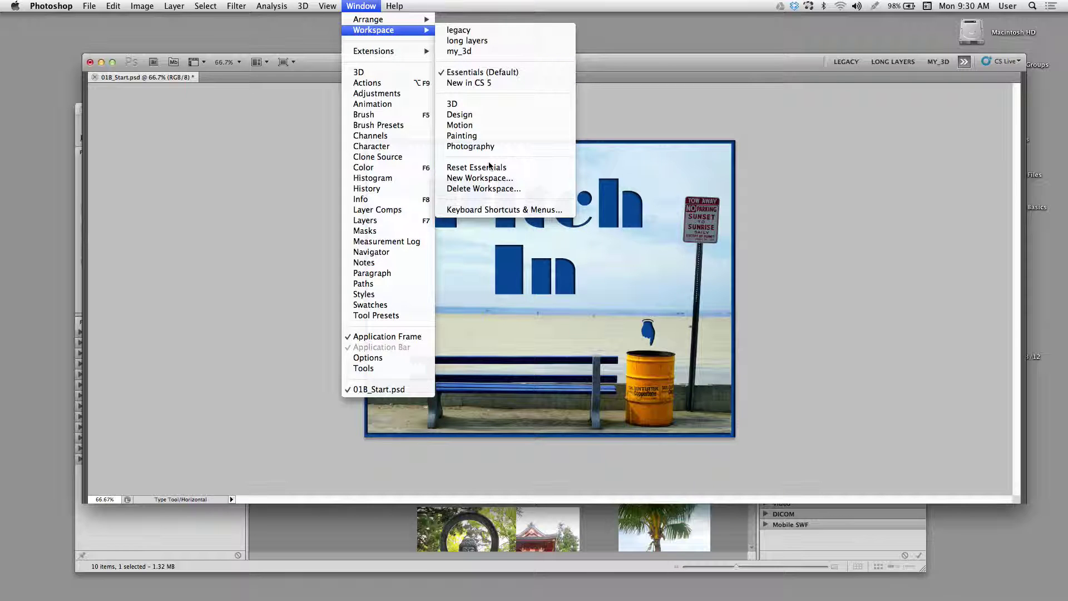
pyautogui.click(489, 166)
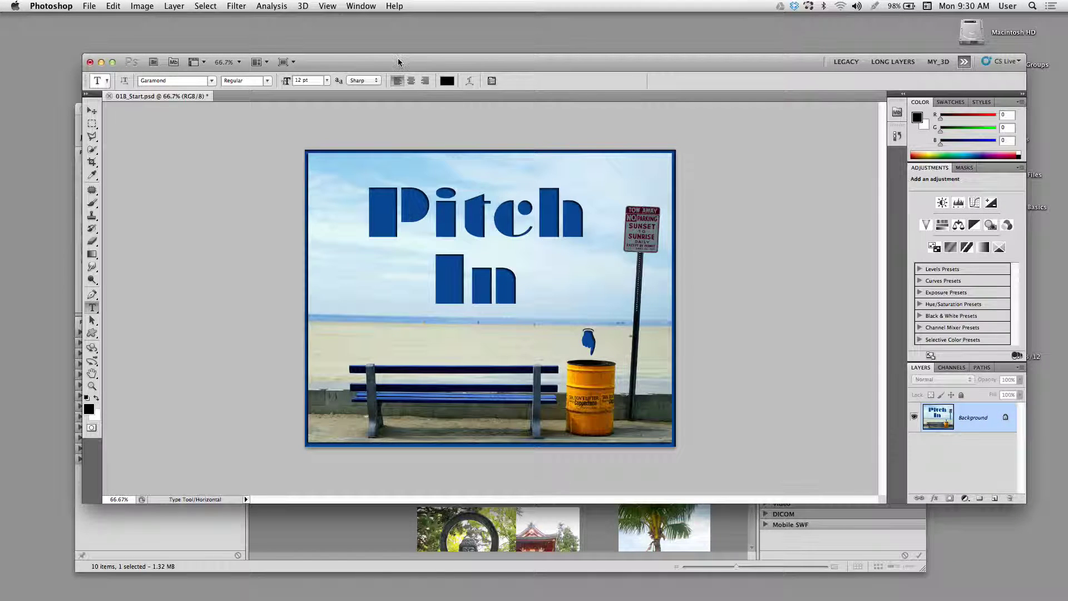
pyautogui.moveTo(398, 61); pyautogui.dragTo(477, 98)
pyautogui.click(266, 117)
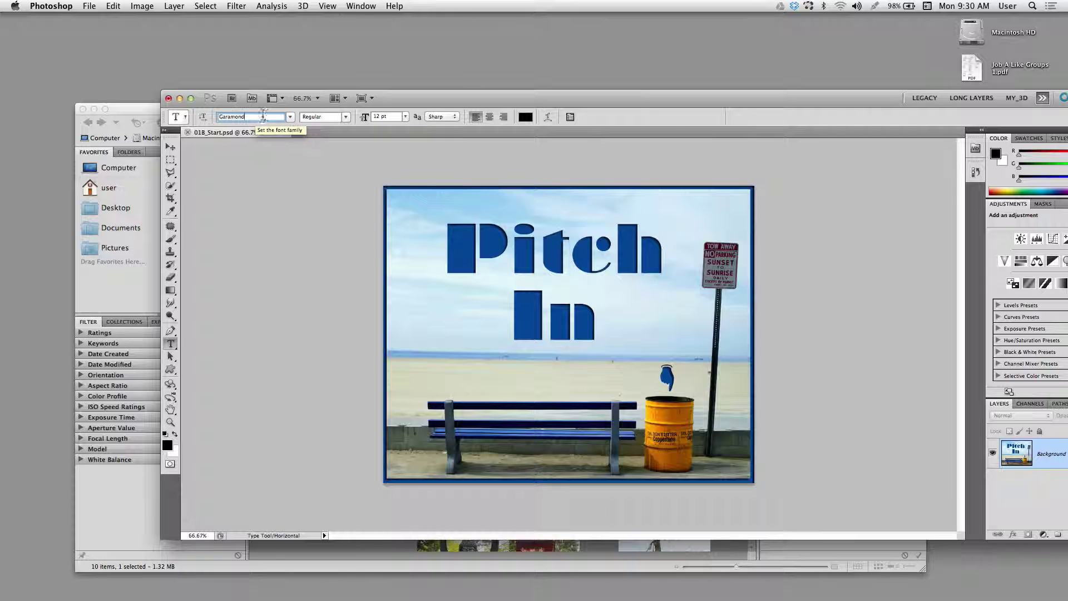
pyautogui.click(318, 117)
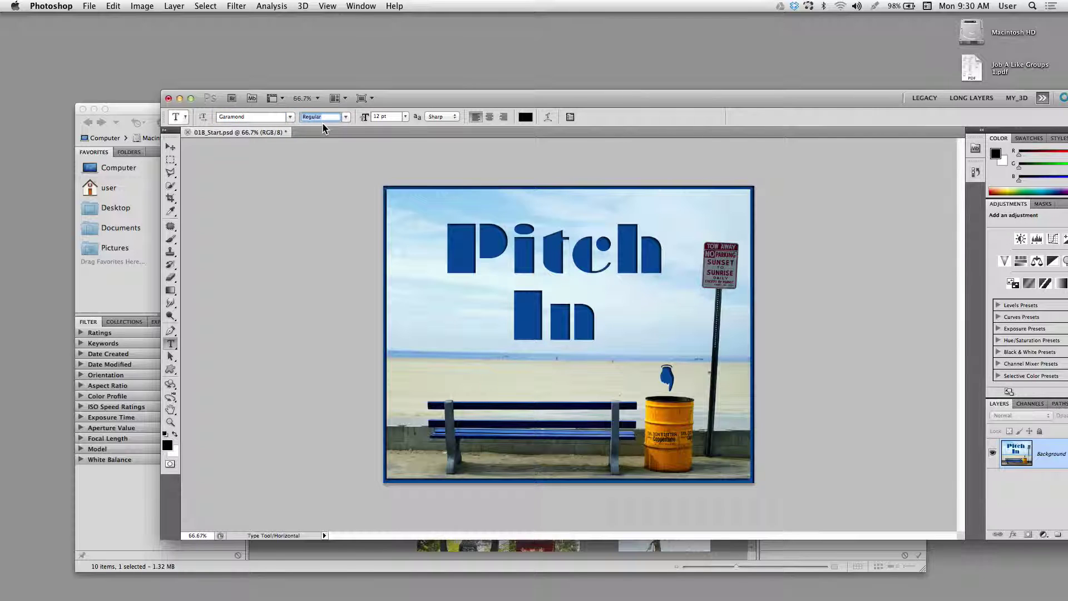
pyautogui.click(268, 116)
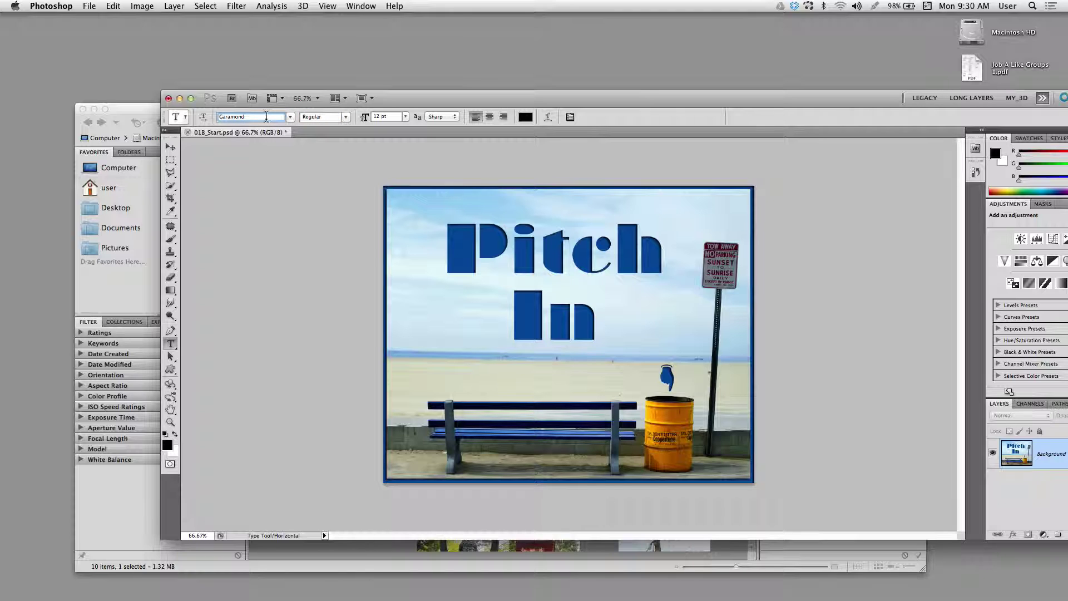
pyautogui.press('Tab')
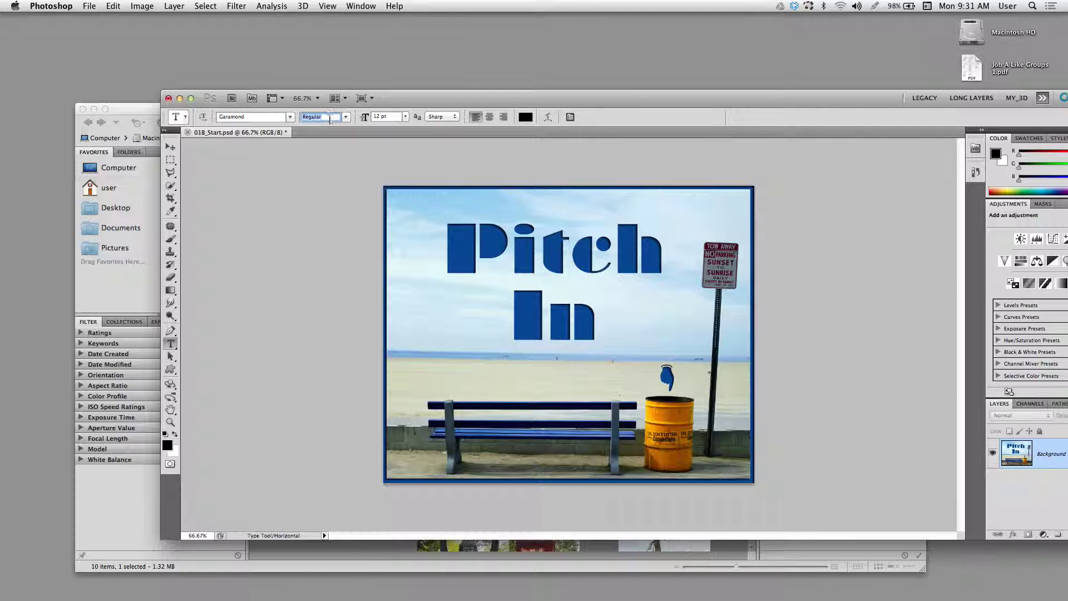
pyautogui.moveTo(393, 99); pyautogui.dragTo(375, 115)
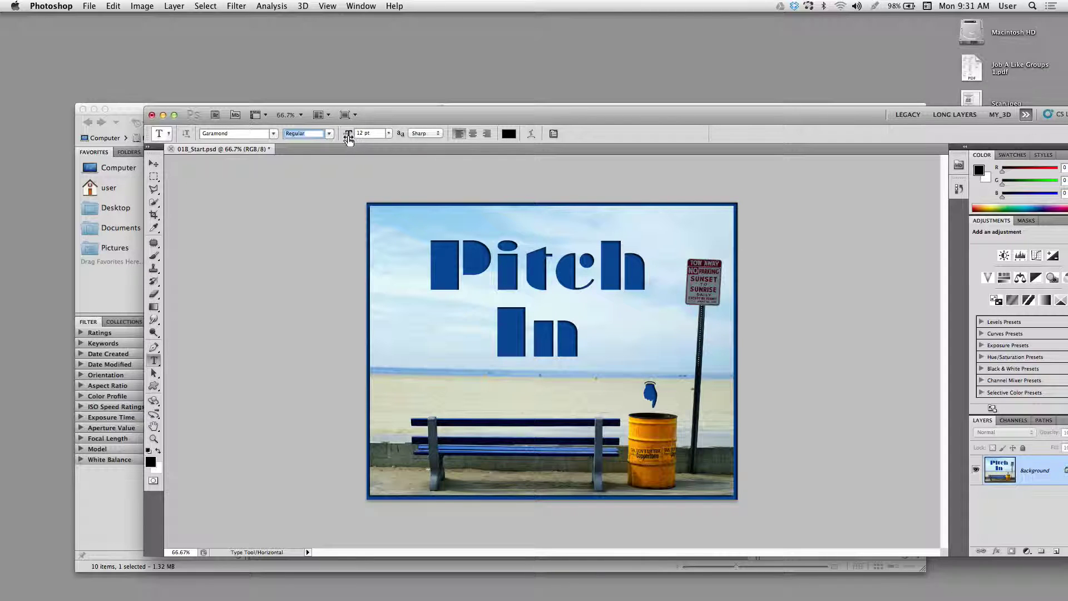
# - Set the Type tool's font size to 38 pt
pyautogui.moveTo(348, 133)
pyautogui.mouseDown()
pyautogui.moveTo(357, 168)
pyautogui.moveTo(352, 139)
pyautogui.mouseUp()
pyautogui.click(347, 138)
pyautogui.click(354, 132)
pyautogui.write('38')
pyautogui.press('Return')
pyautogui.click(388, 133)
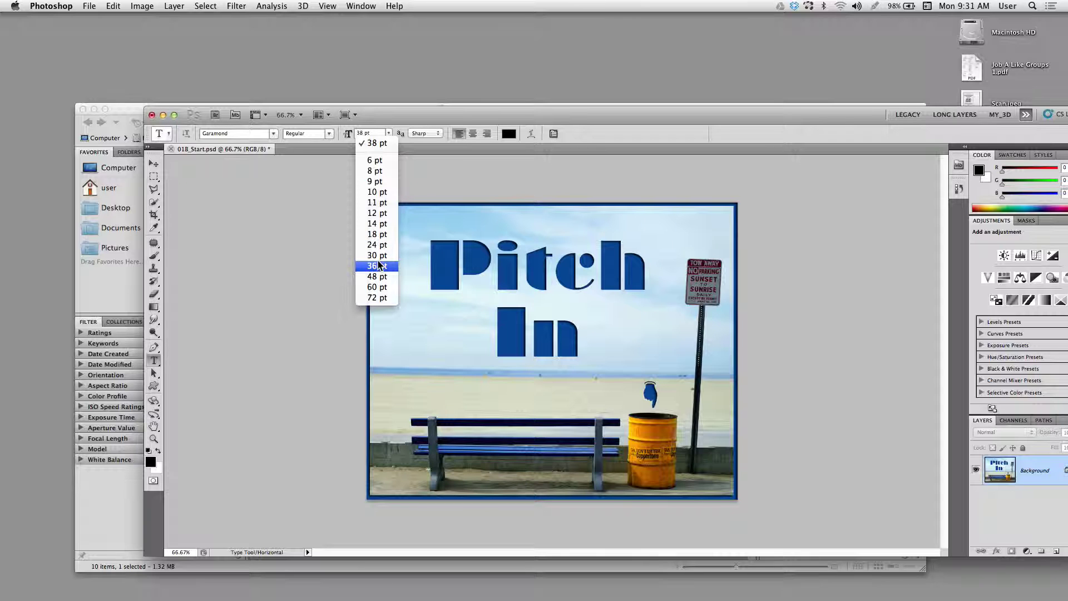
pyautogui.click(396, 118)
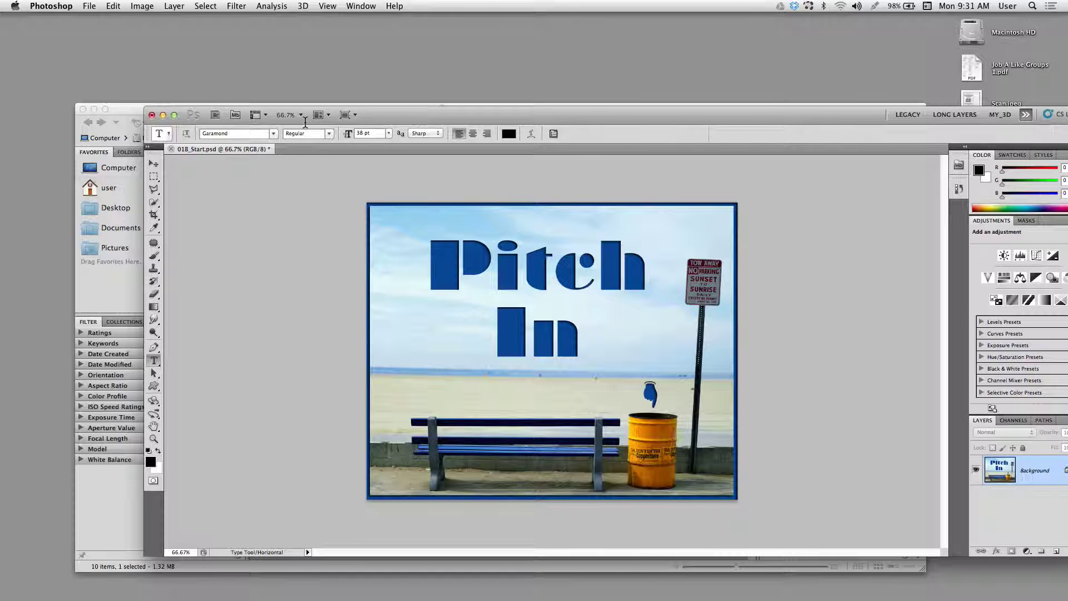
# - Look through the anti-aliasing methods available for the text
pyautogui.doubleClick(341, 117)
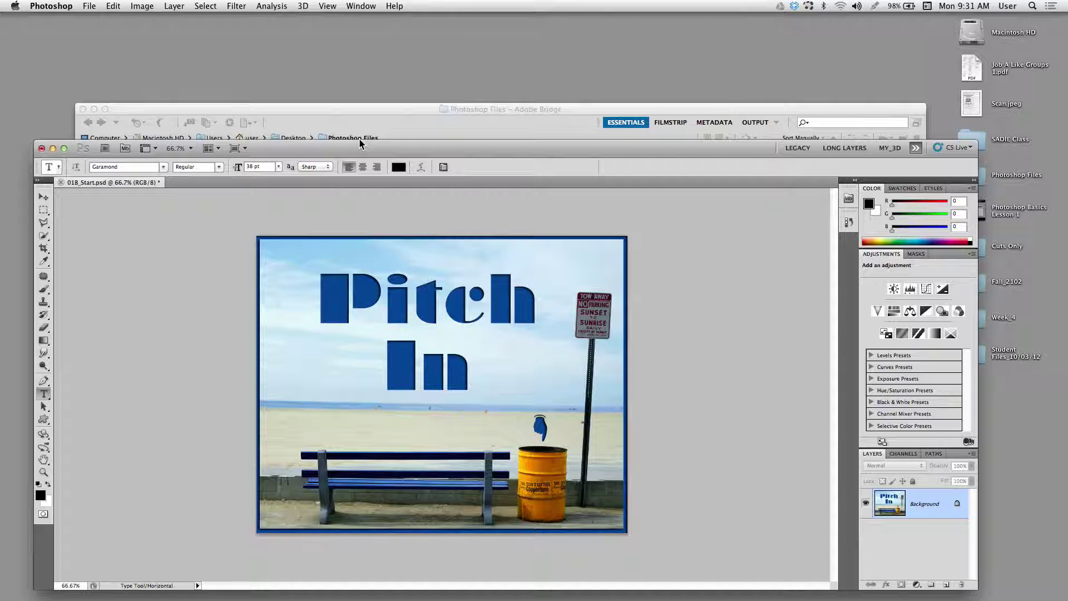
pyautogui.doubleClick(356, 142)
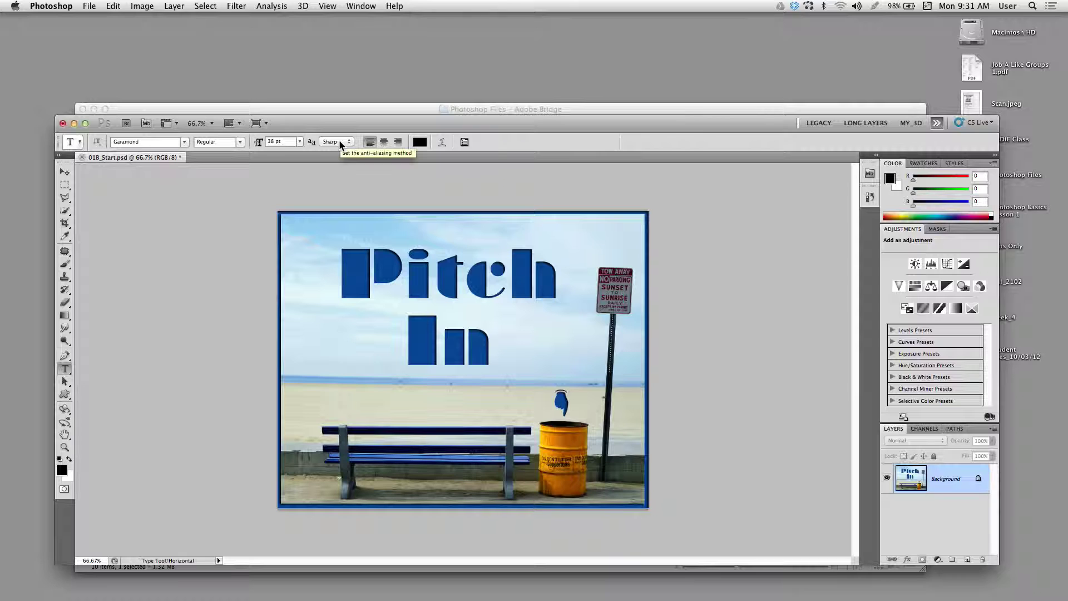
pyautogui.click(343, 141)
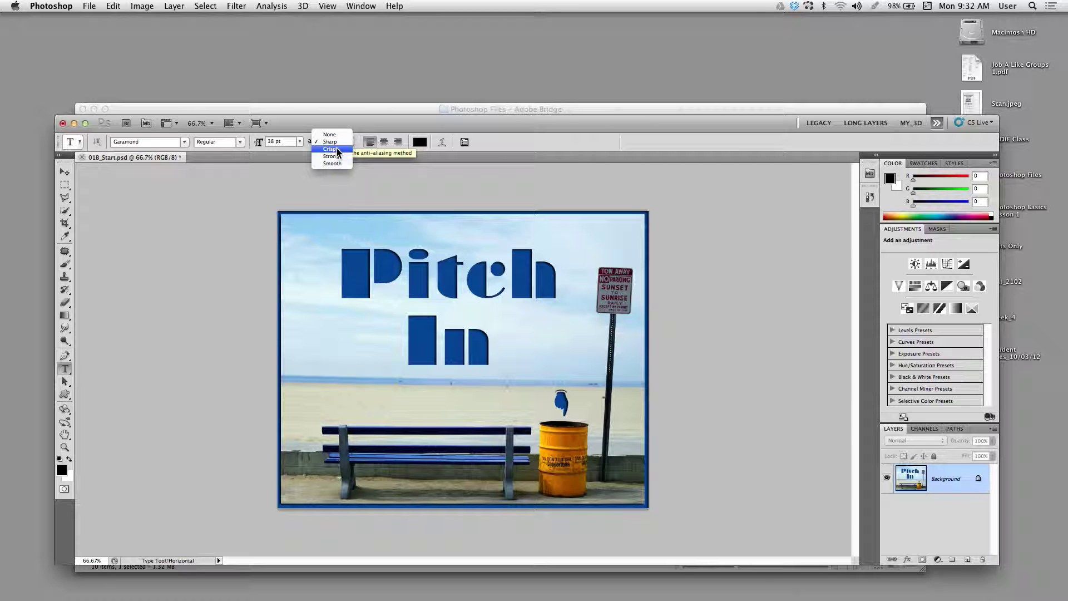
pyautogui.click(369, 144)
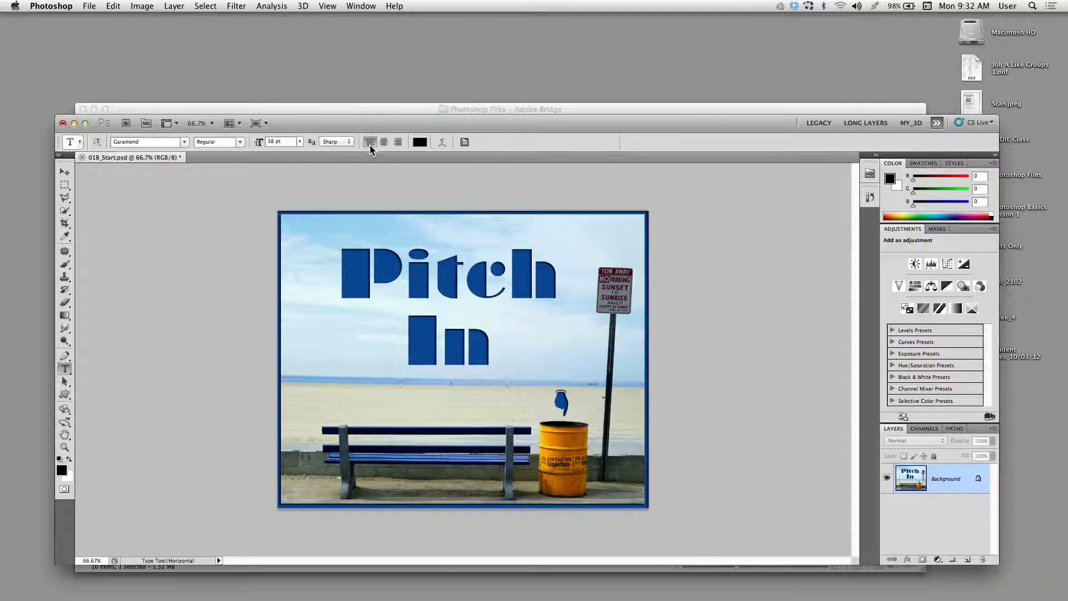
# - Switch the text alignment to centred and back to left-aligned
pyautogui.moveTo(375, 119); pyautogui.dragTo(343, 115)
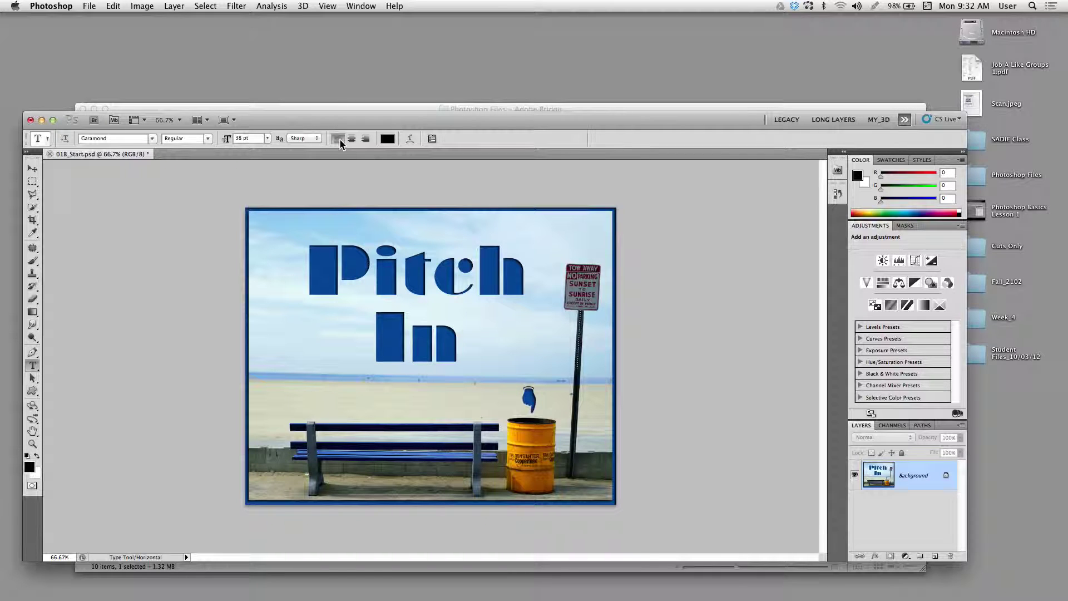
pyautogui.click(350, 138)
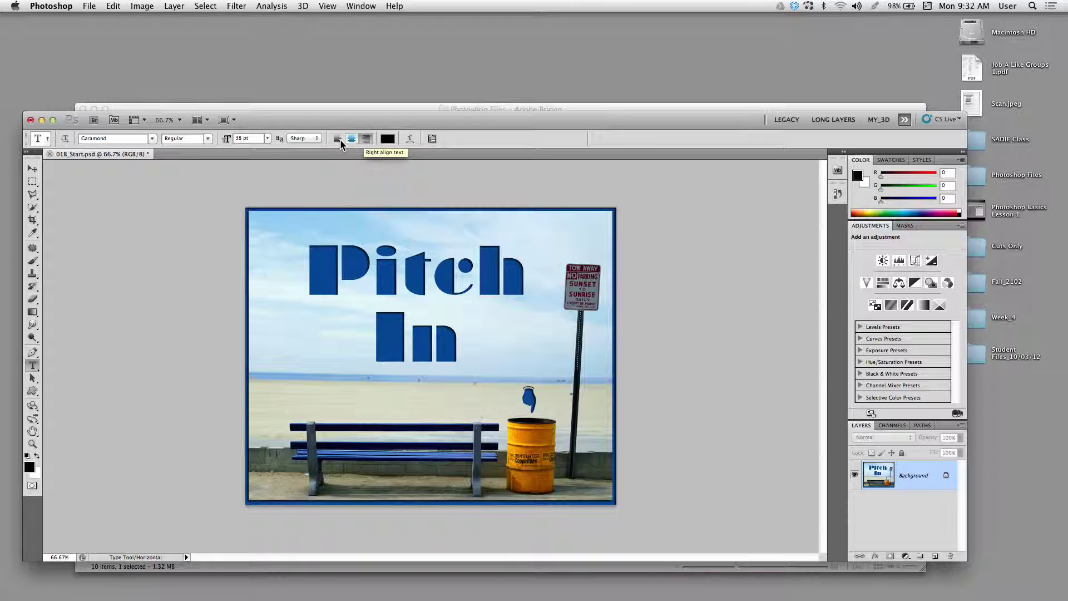
pyautogui.click(337, 138)
pyautogui.click(337, 140)
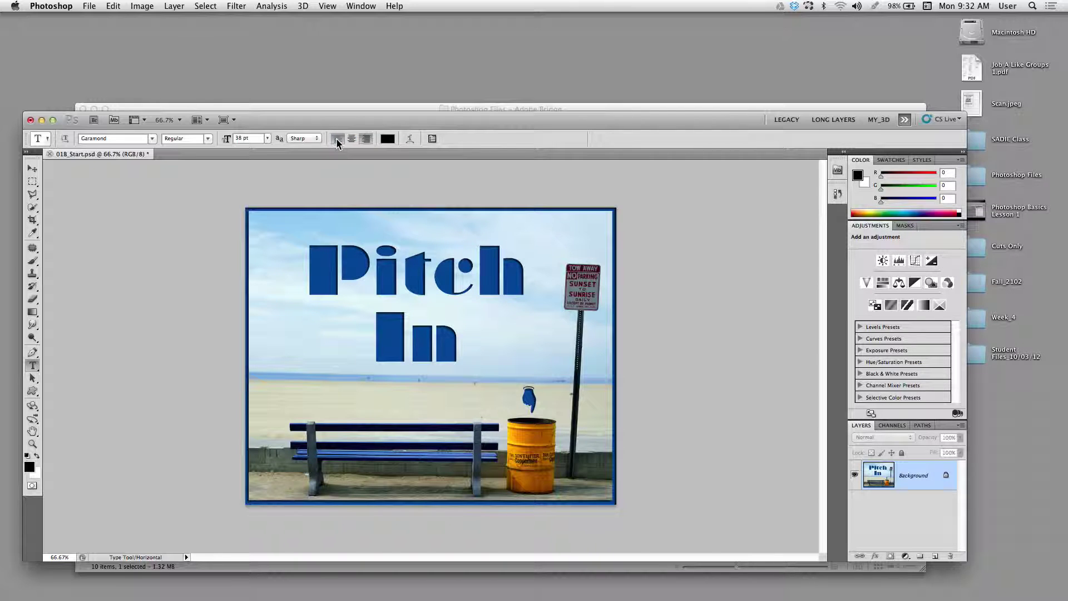
# - For the Type tool's text colour, try several pink and dark red shades and switch to the web-safe match cc3366
pyautogui.click(387, 145)
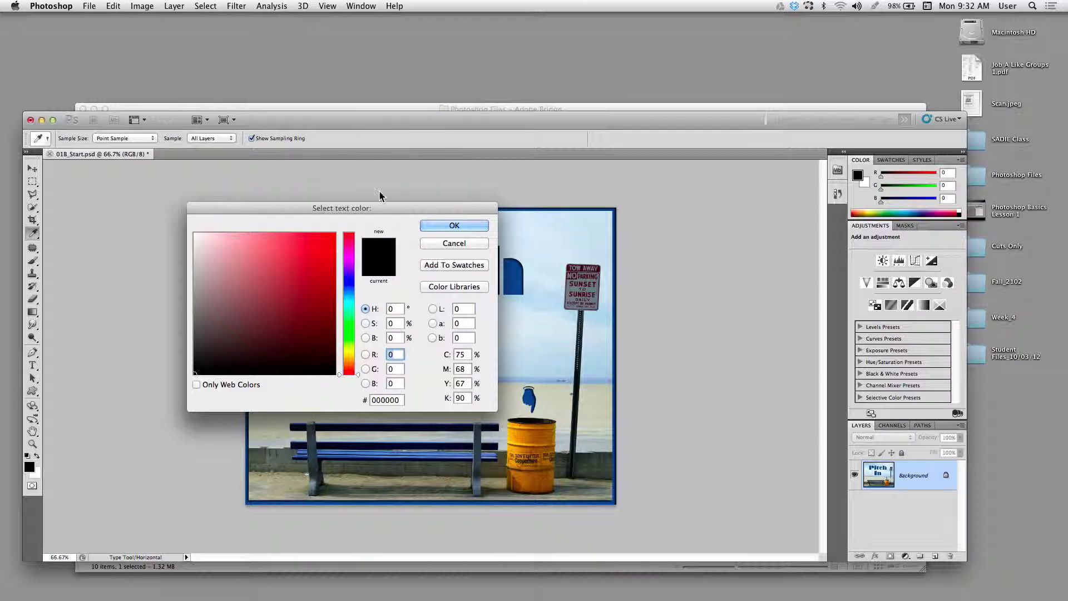
pyautogui.moveTo(378, 203); pyautogui.dragTo(403, 114)
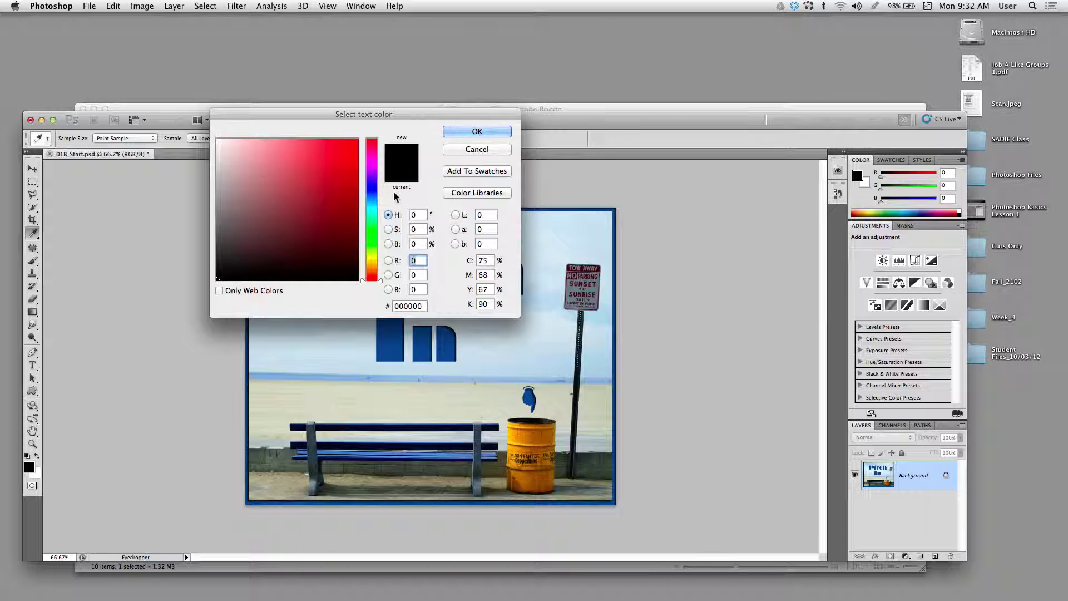
pyautogui.moveTo(369, 109); pyautogui.dragTo(359, 92)
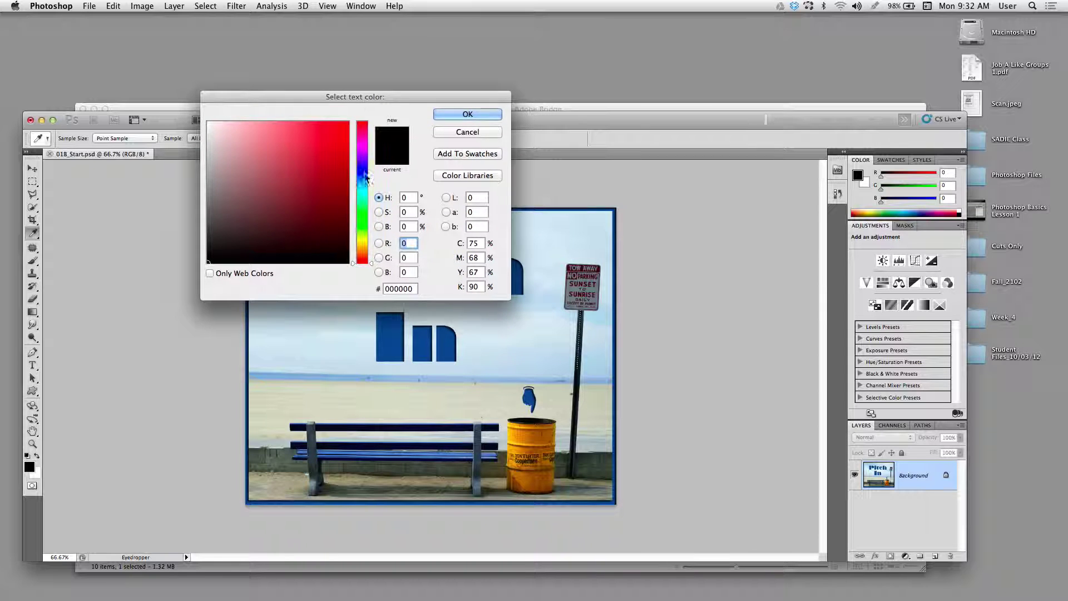
pyautogui.moveTo(362, 219); pyautogui.dragTo(362, 130)
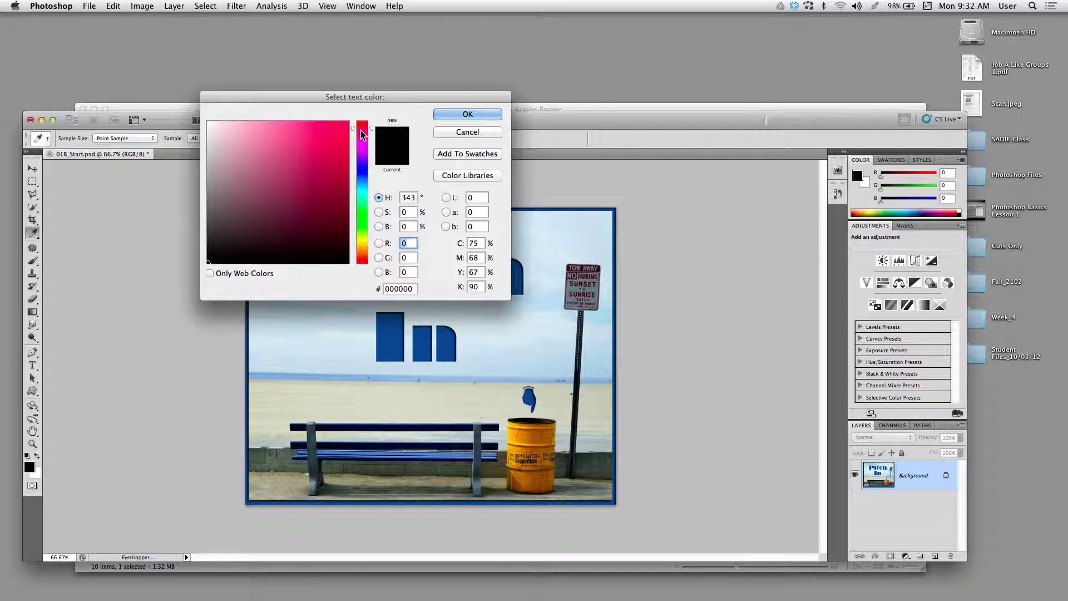
pyautogui.moveTo(305, 149); pyautogui.dragTo(265, 139)
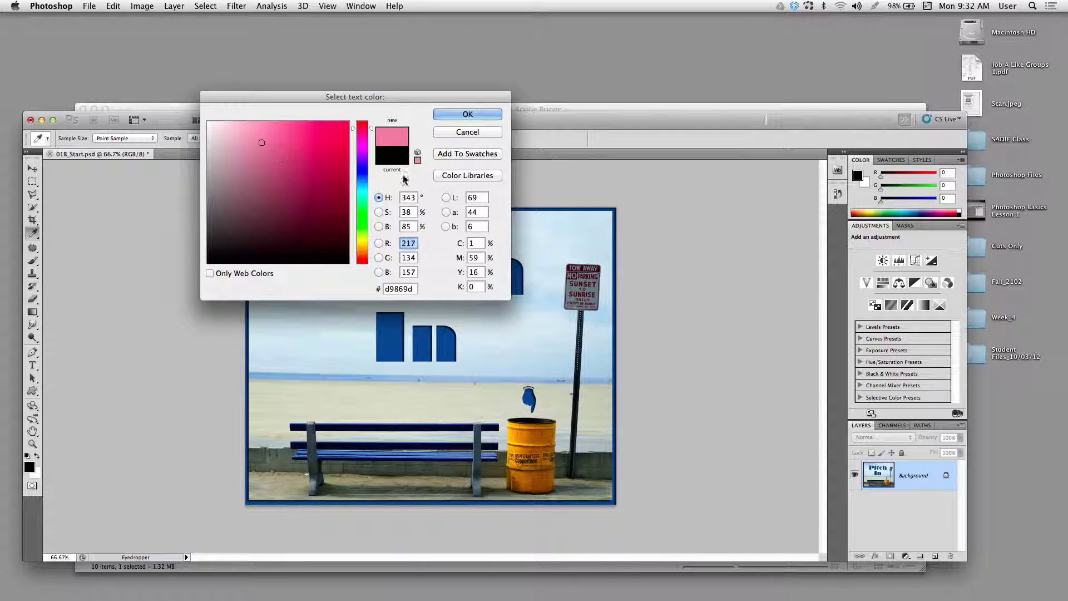
pyautogui.moveTo(311, 171); pyautogui.dragTo(345, 196)
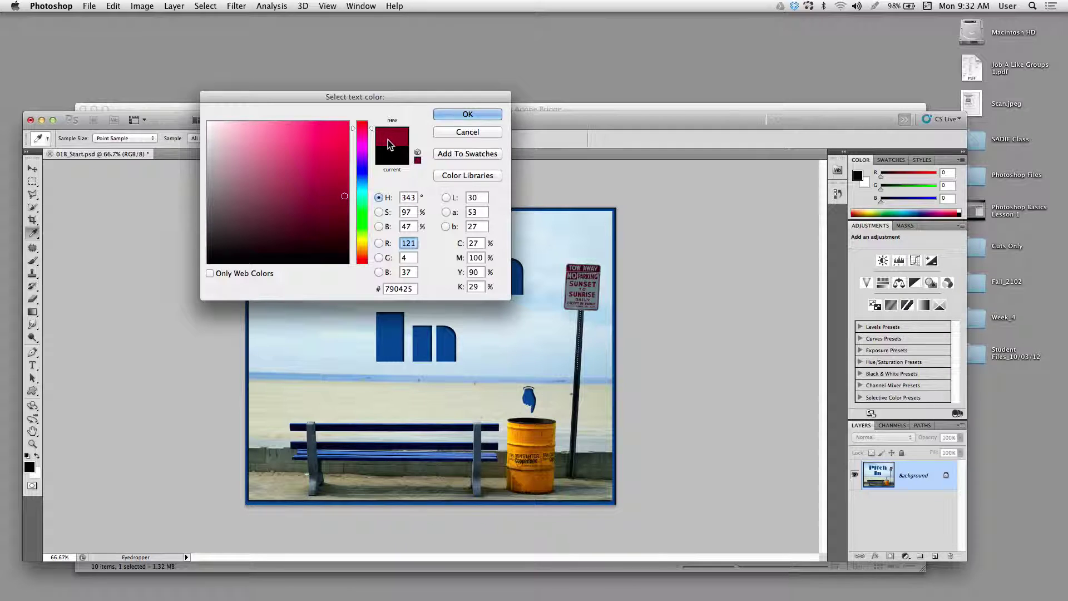
pyautogui.click(247, 150)
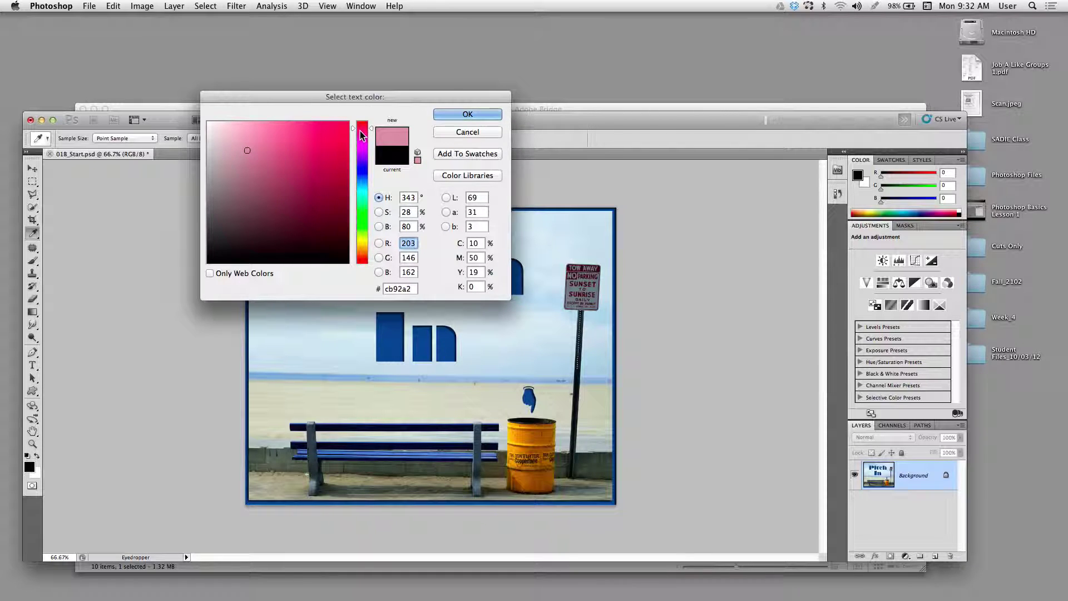
pyautogui.moveTo(270, 133)
pyautogui.mouseDown()
pyautogui.moveTo(287, 134)
pyautogui.moveTo(293, 167)
pyautogui.moveTo(304, 163)
pyautogui.mouseUp()
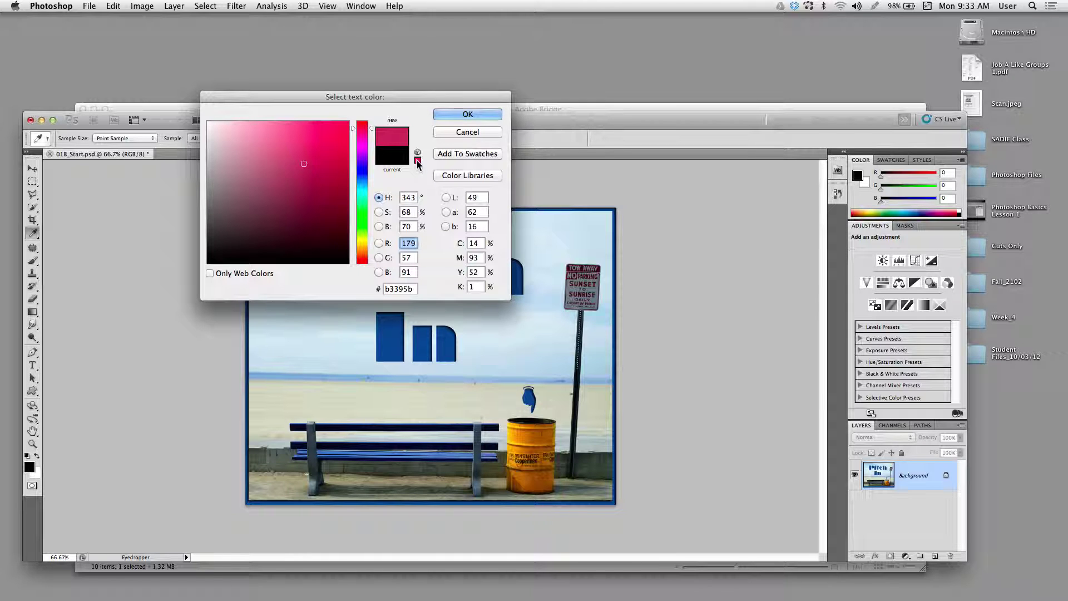
pyautogui.press('alt')
pyautogui.click(417, 160)
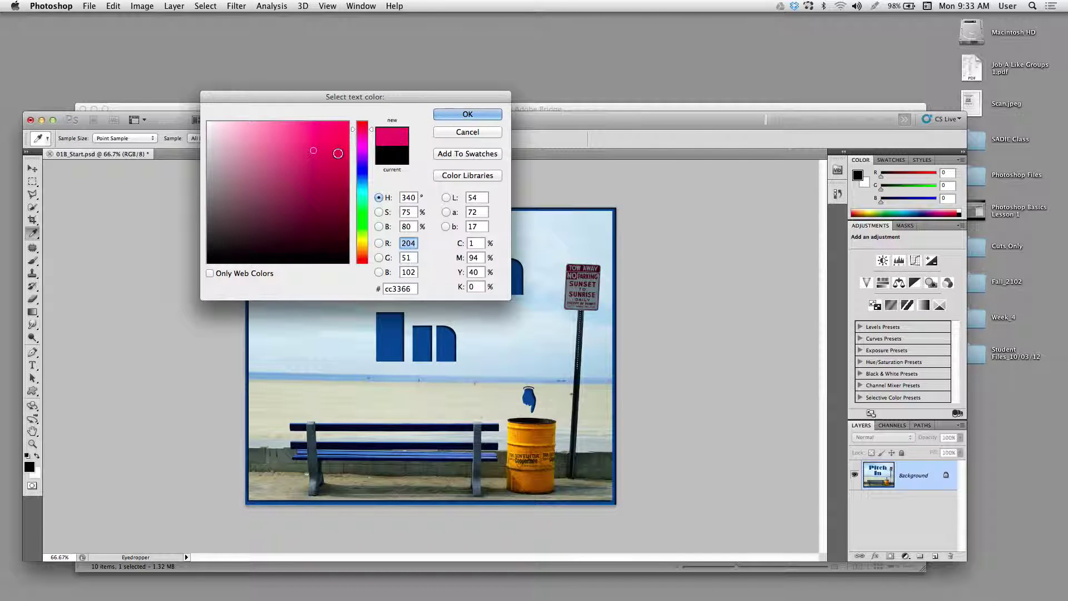
# - Choose a lighter pink, replace it with its printable and web-safe match cc6666, and apply it as the text colour
pyautogui.moveTo(331, 159)
pyautogui.mouseDown()
pyautogui.moveTo(285, 143)
pyautogui.moveTo(302, 137)
pyautogui.mouseUp()
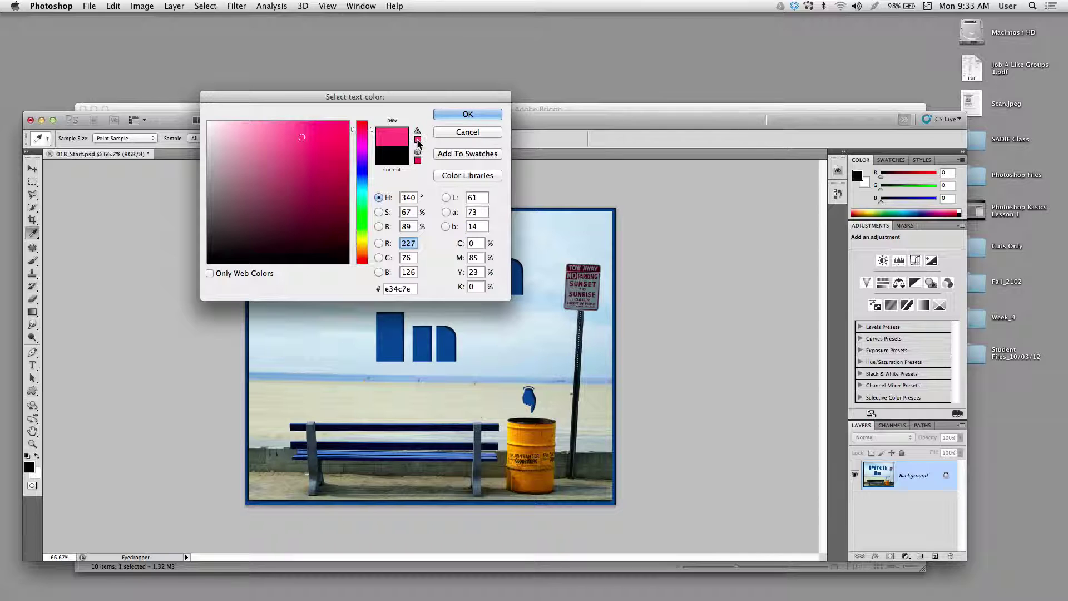
pyautogui.click(417, 140)
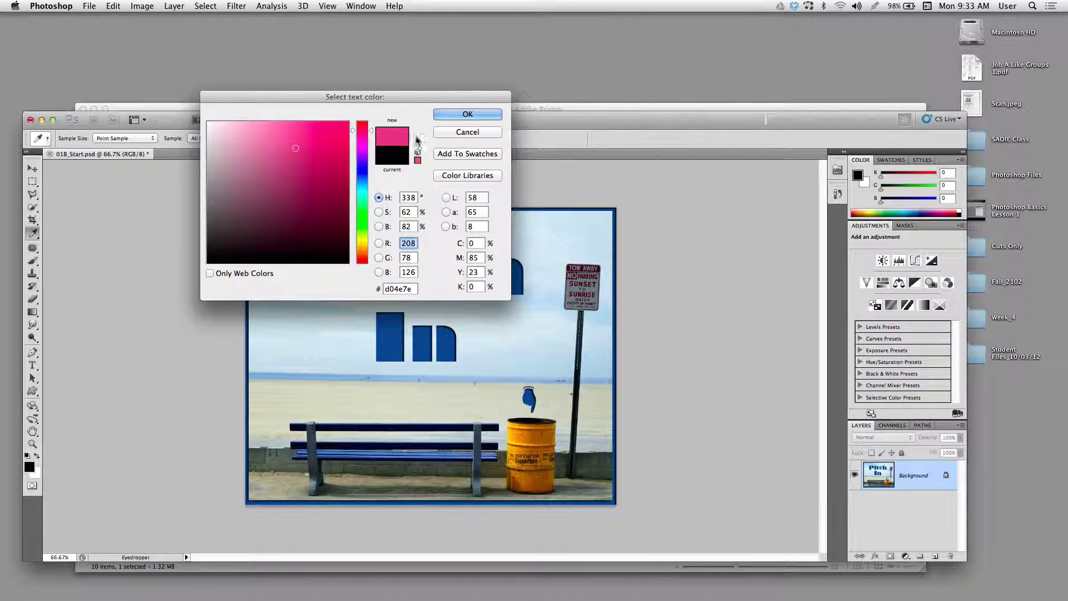
pyautogui.click(418, 151)
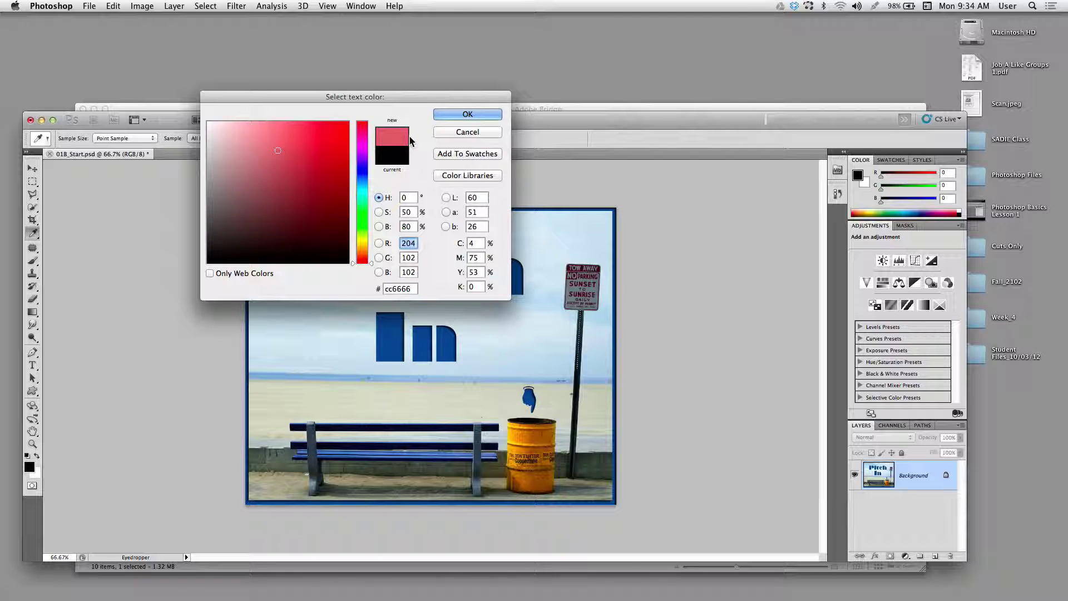
pyautogui.click(451, 115)
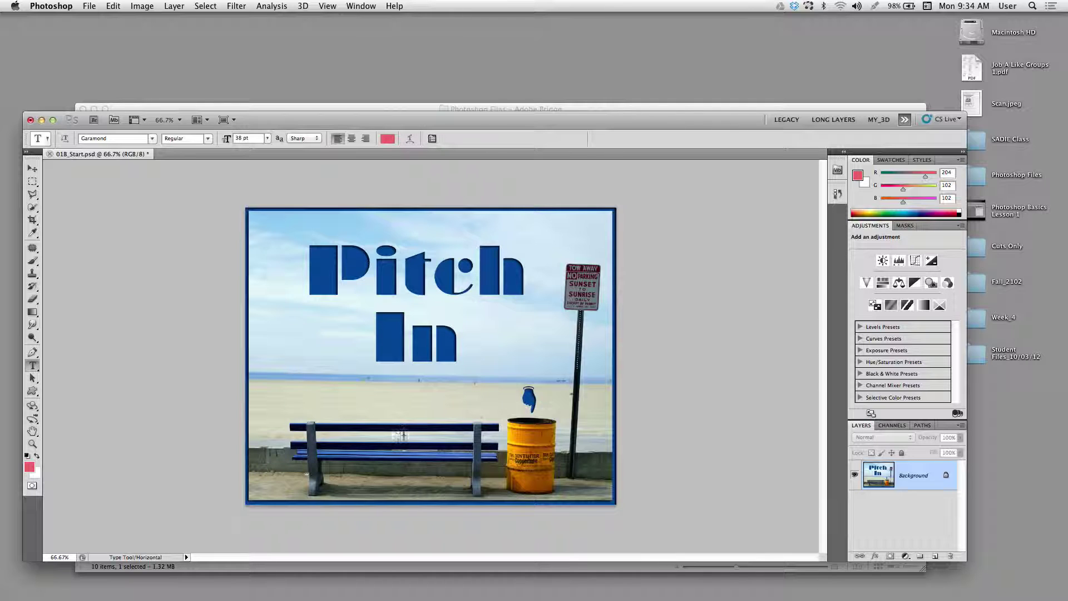
# - Add the text line "Monday is Beach Clean Up Day." on the sand above the bench and commit it
pyautogui.click(328, 395)
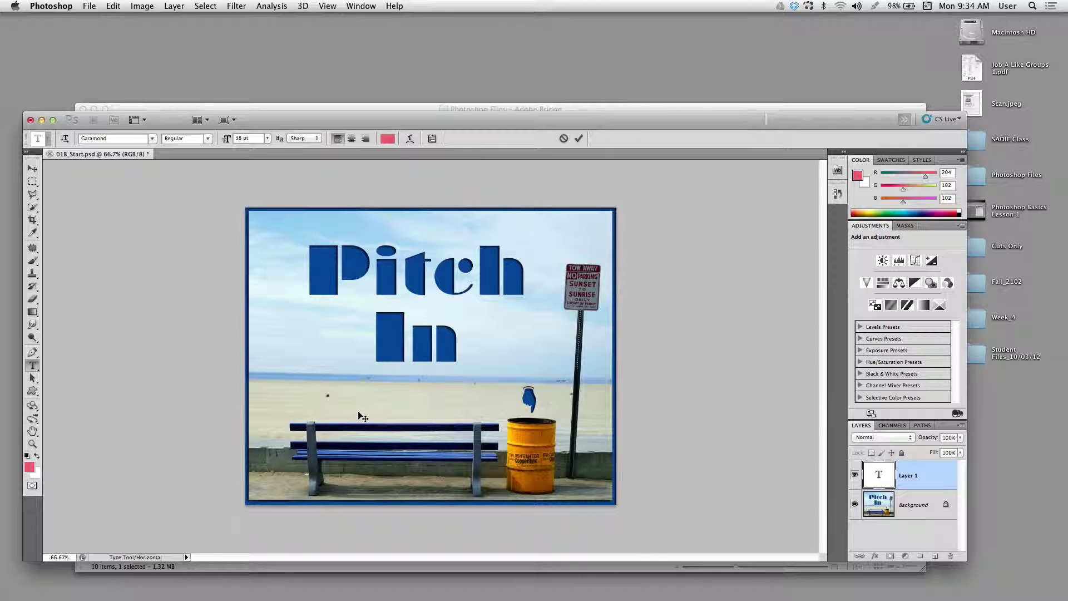
pyautogui.write('Monday is Beach Clean Up Day')
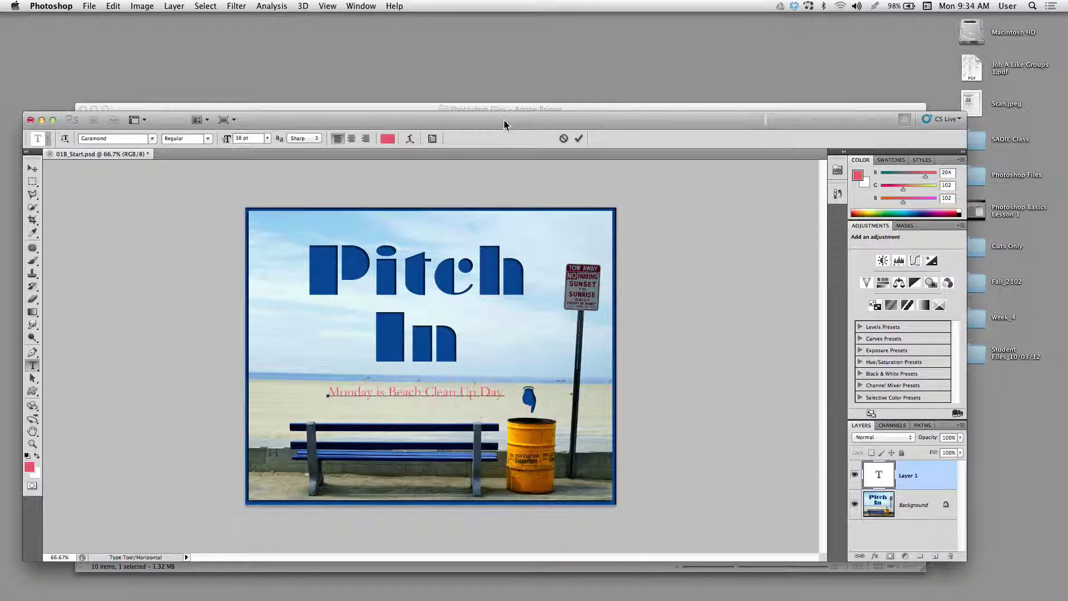
pyautogui.moveTo(528, 125); pyautogui.dragTo(520, 126)
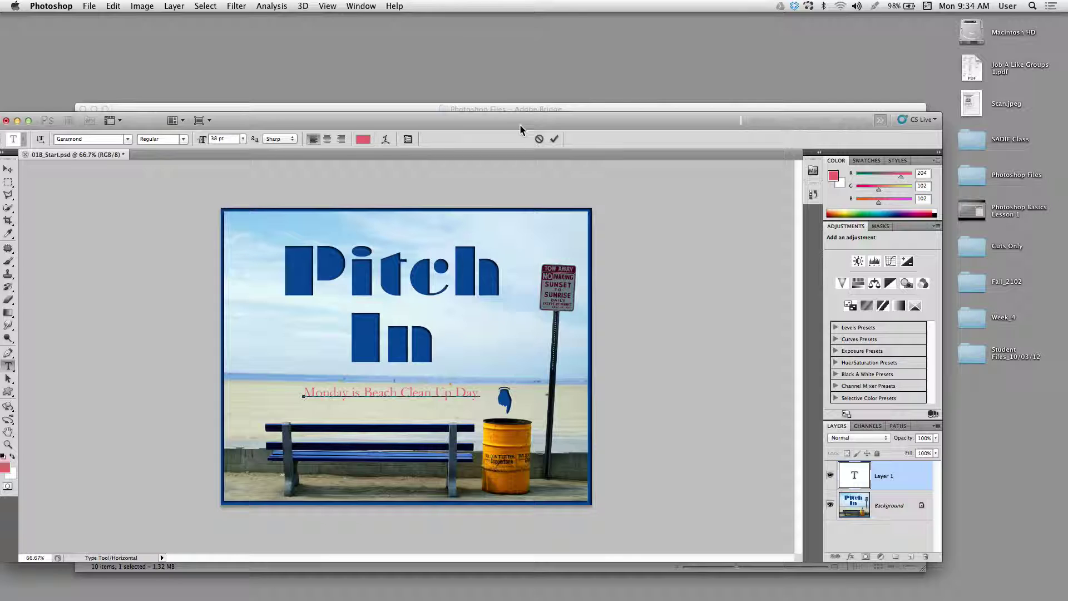
pyautogui.click(554, 139)
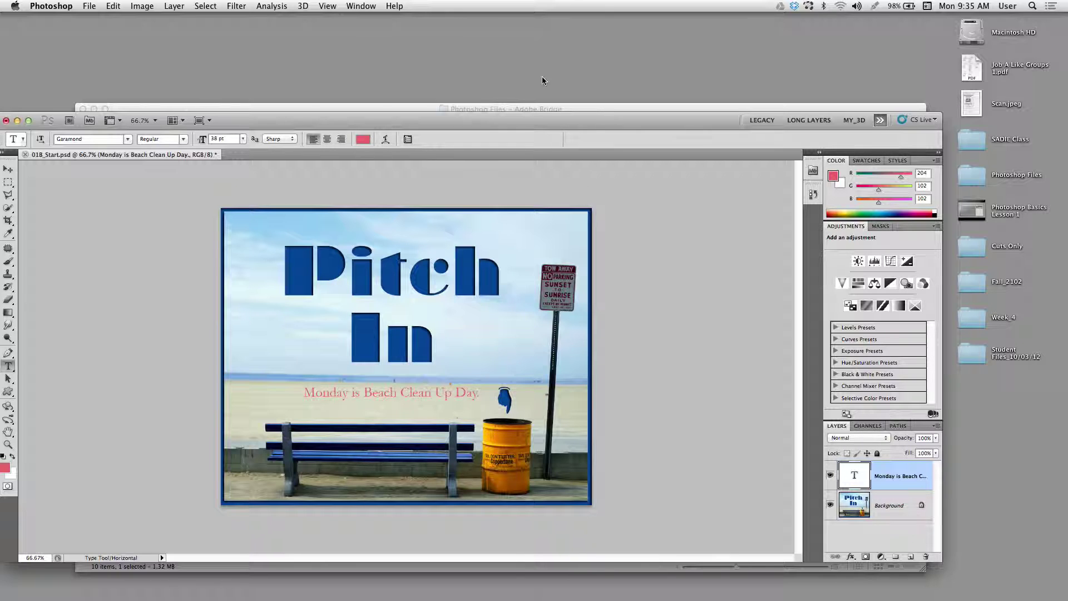
# - Reposition the program window, choose the Move tool, and expand the toolbox to two columns
pyautogui.moveTo(491, 121); pyautogui.dragTo(550, 92)
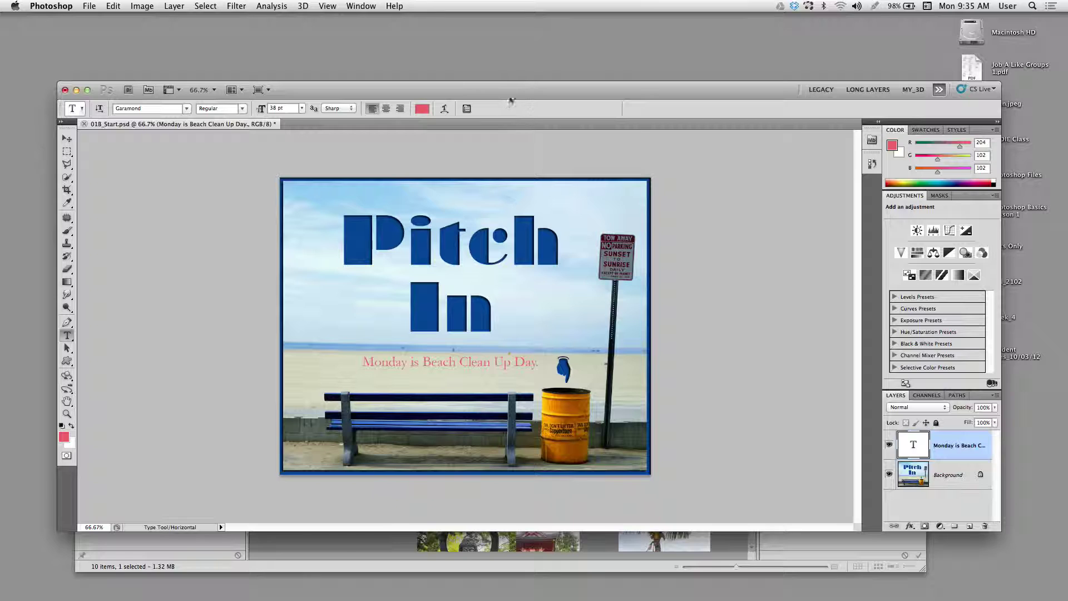
pyautogui.moveTo(507, 102); pyautogui.dragTo(536, 121)
pyautogui.click(98, 157)
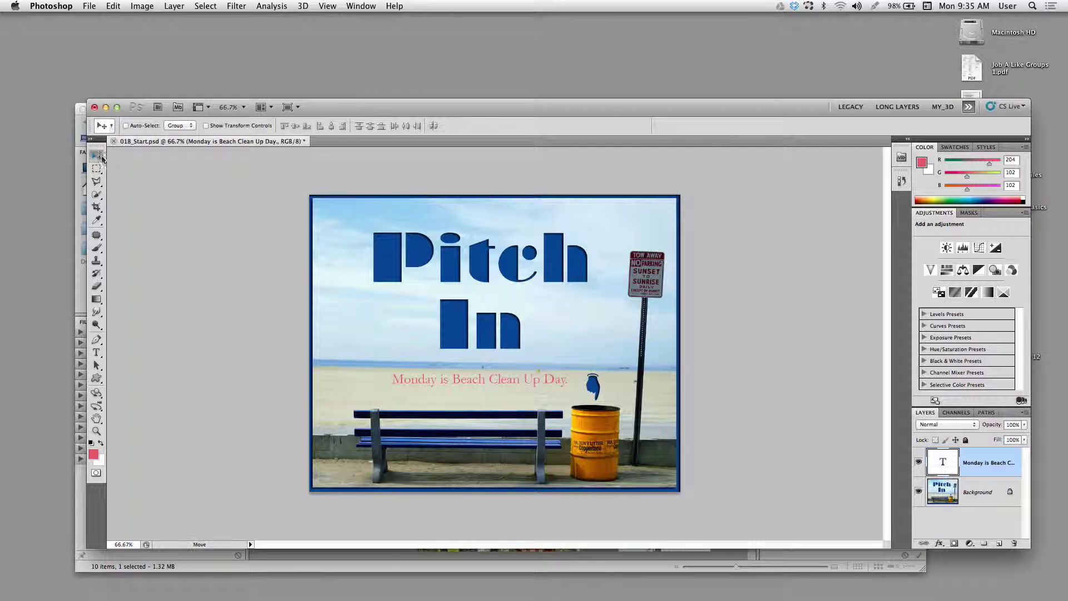
pyautogui.click(91, 138)
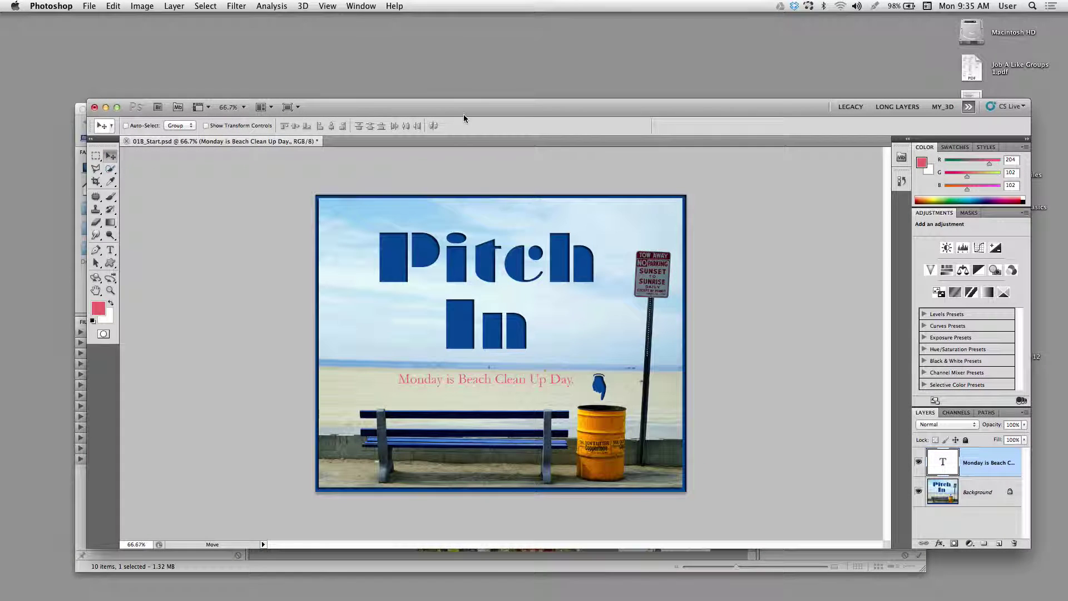
pyautogui.moveTo(463, 115); pyautogui.dragTo(418, 108)
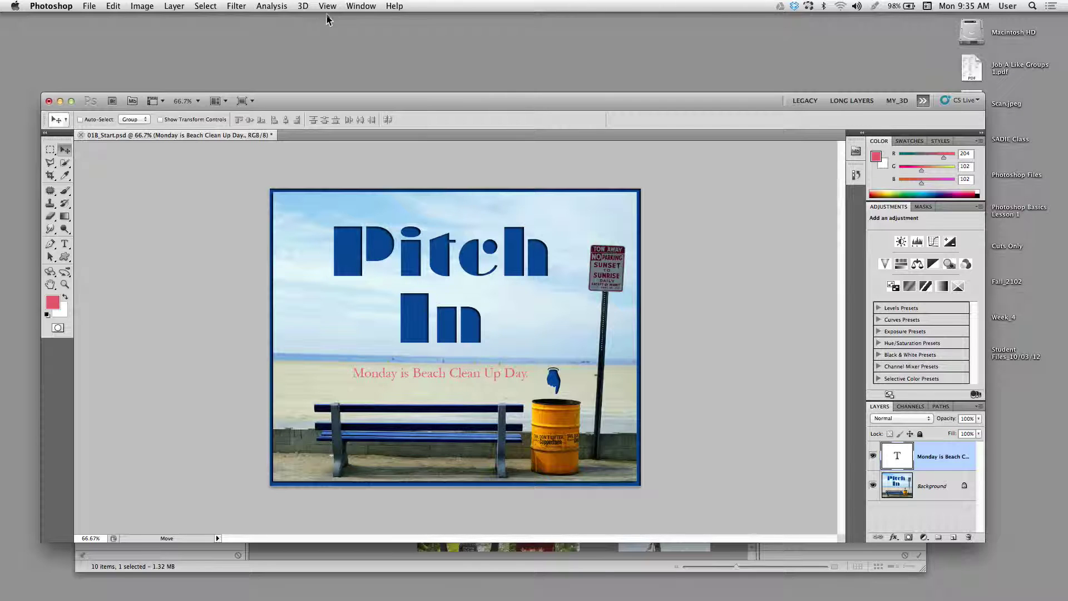
# - Display the Character settings, collapsing and reopening them so they stay available beside the poster
pyautogui.click(363, 6)
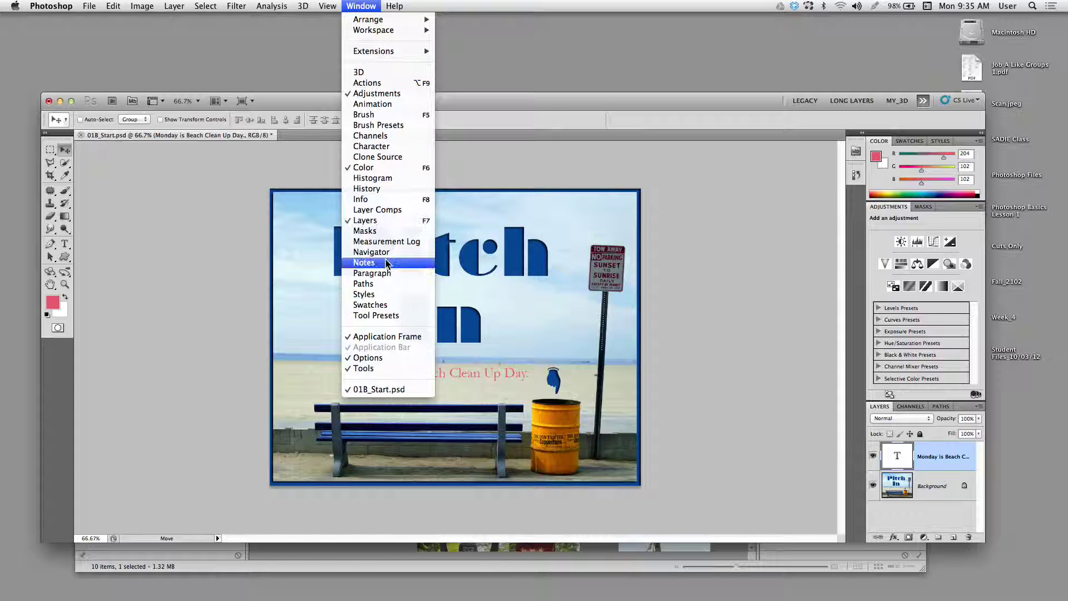
pyautogui.click(381, 147)
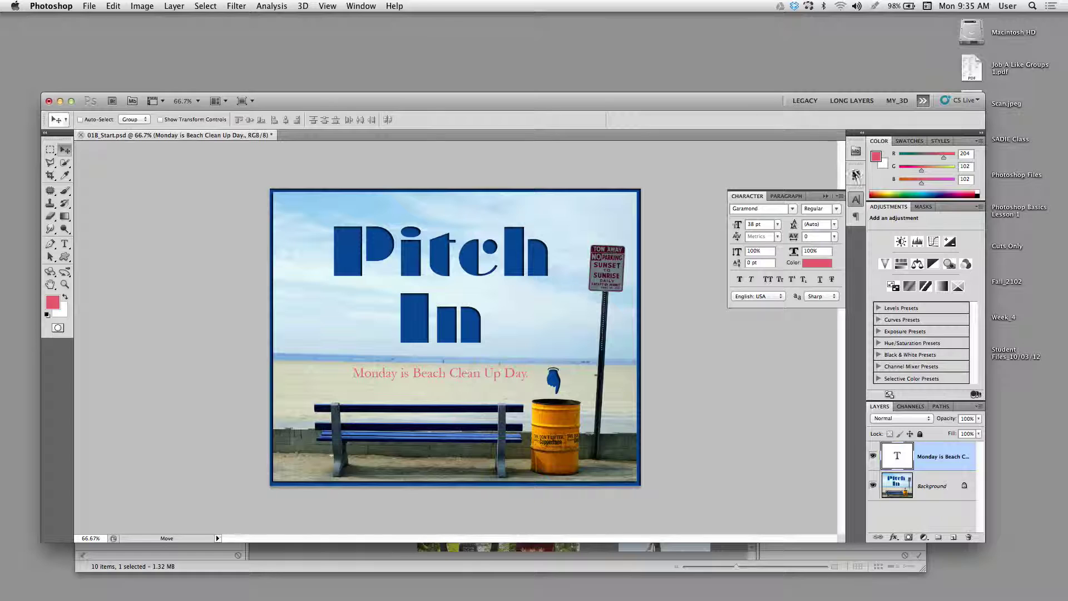
pyautogui.click(856, 201)
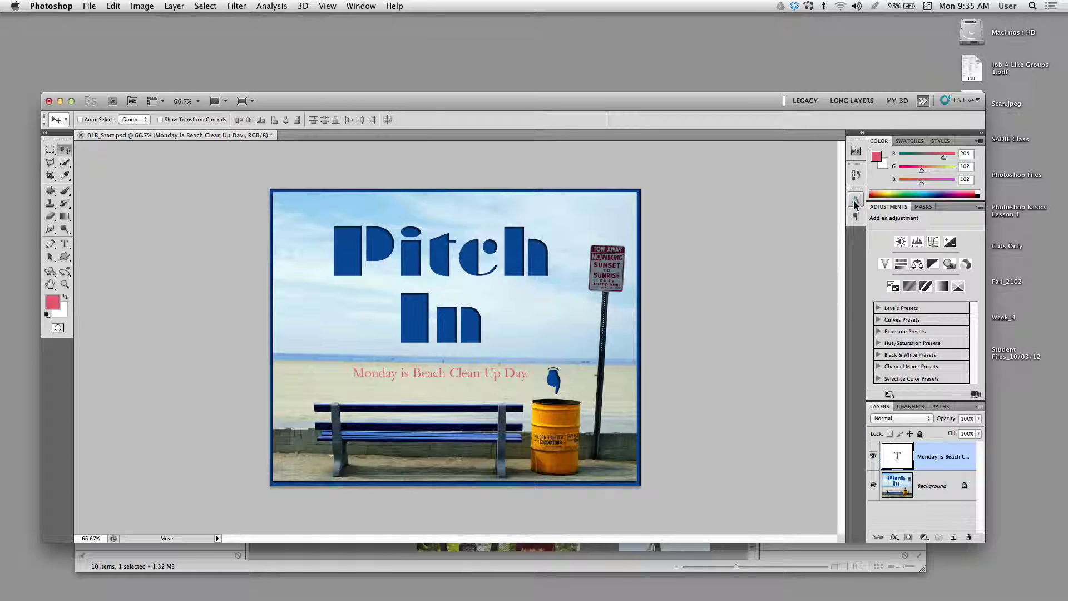
pyautogui.click(857, 200)
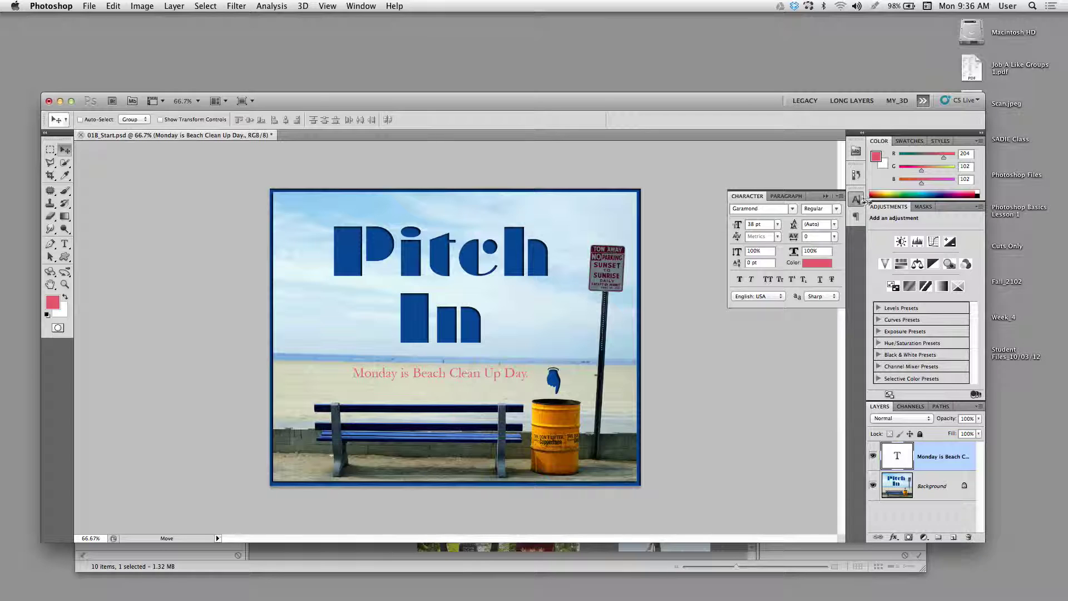
pyautogui.click(857, 201)
pyautogui.click(858, 201)
# - Format the beach clean-up text as Bold at 48 pt and move it above the bench, clear of the pointing hand
pyautogui.click(834, 209)
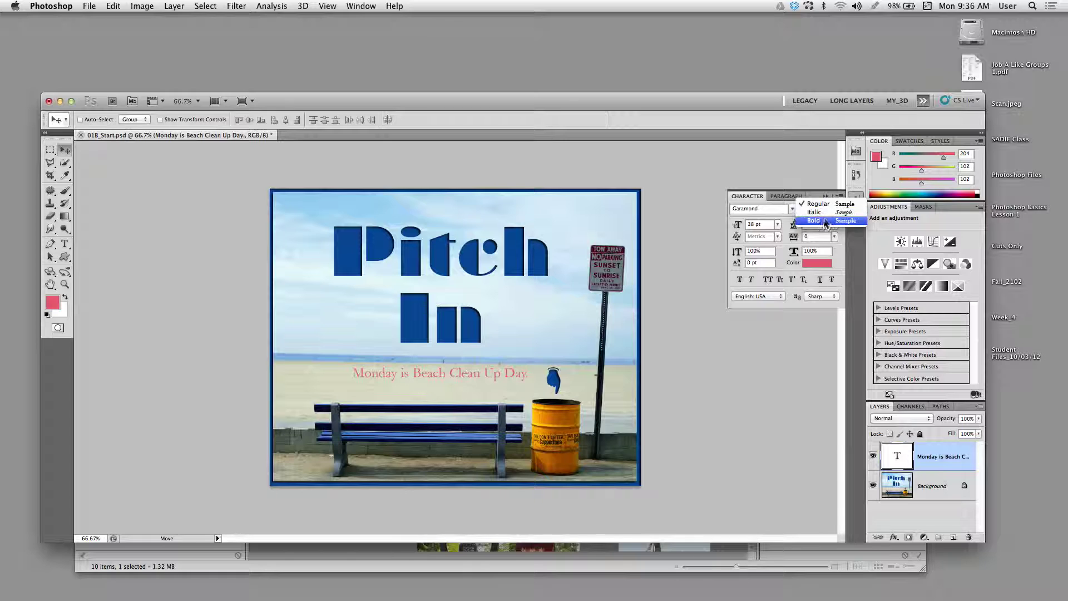
pyautogui.click(820, 218)
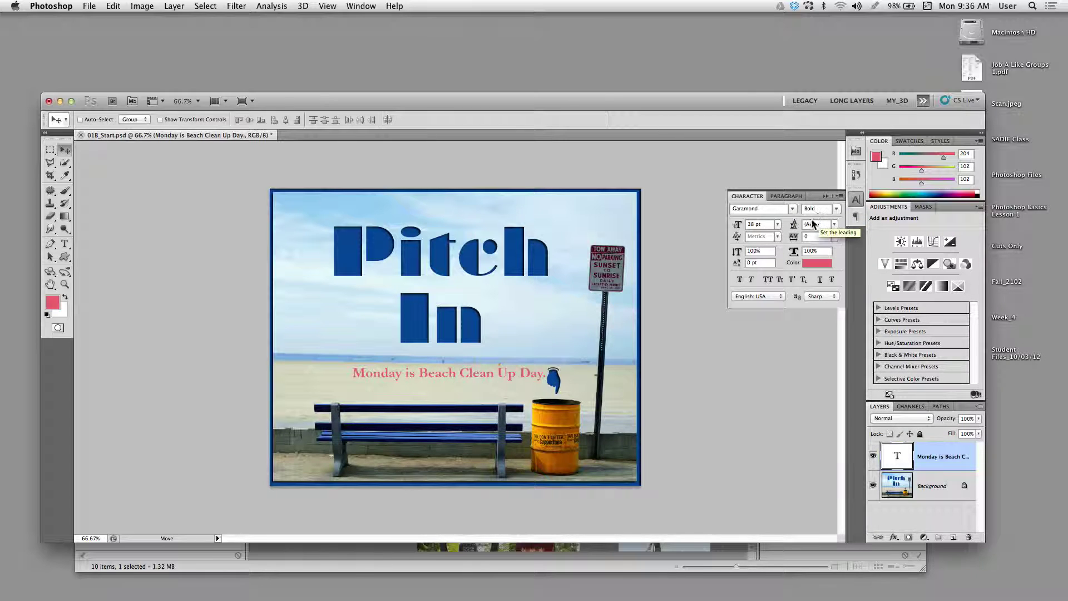
pyautogui.moveTo(737, 226); pyautogui.dragTo(743, 227)
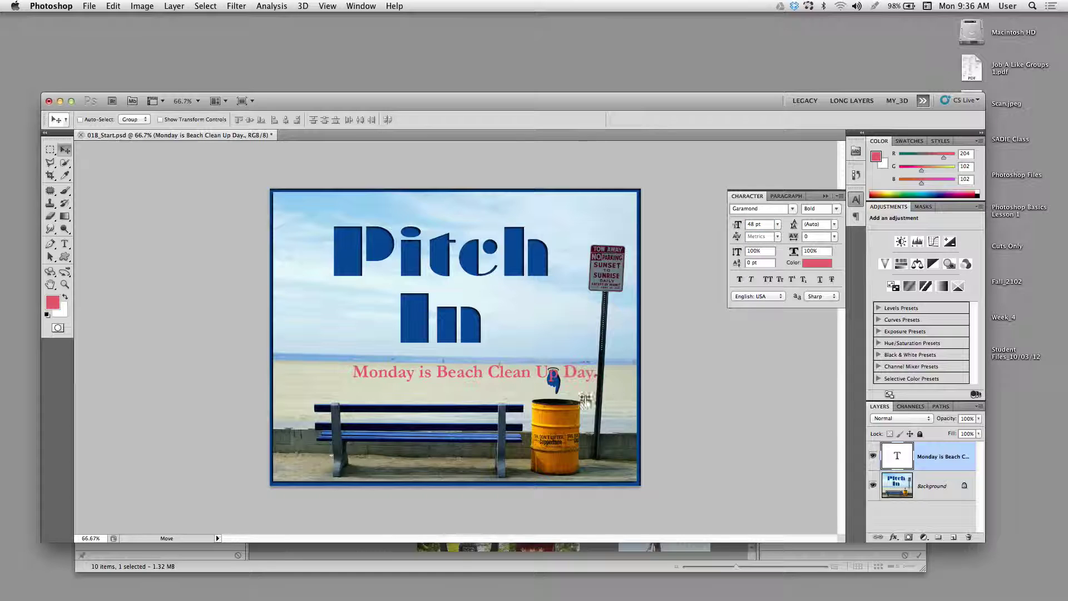
pyautogui.moveTo(518, 382); pyautogui.dragTo(474, 391)
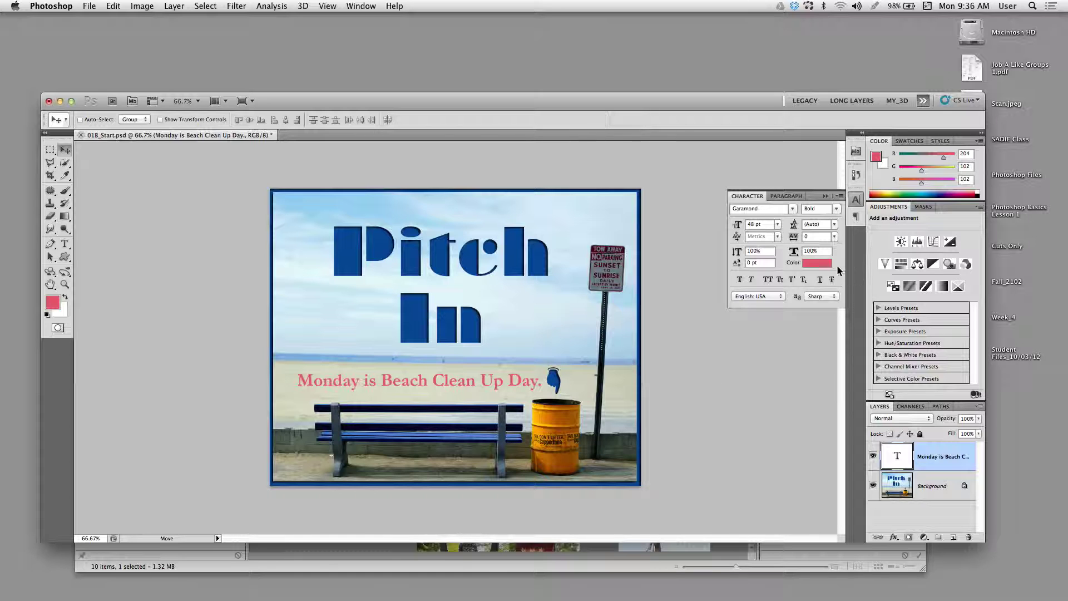
# - Sample trial text colours from the blue title, sky and sign, and apply the orange barrel's tone (9b5a00) to the beach clean-up text
pyautogui.click(817, 263)
pyautogui.moveTo(451, 98); pyautogui.dragTo(822, 324)
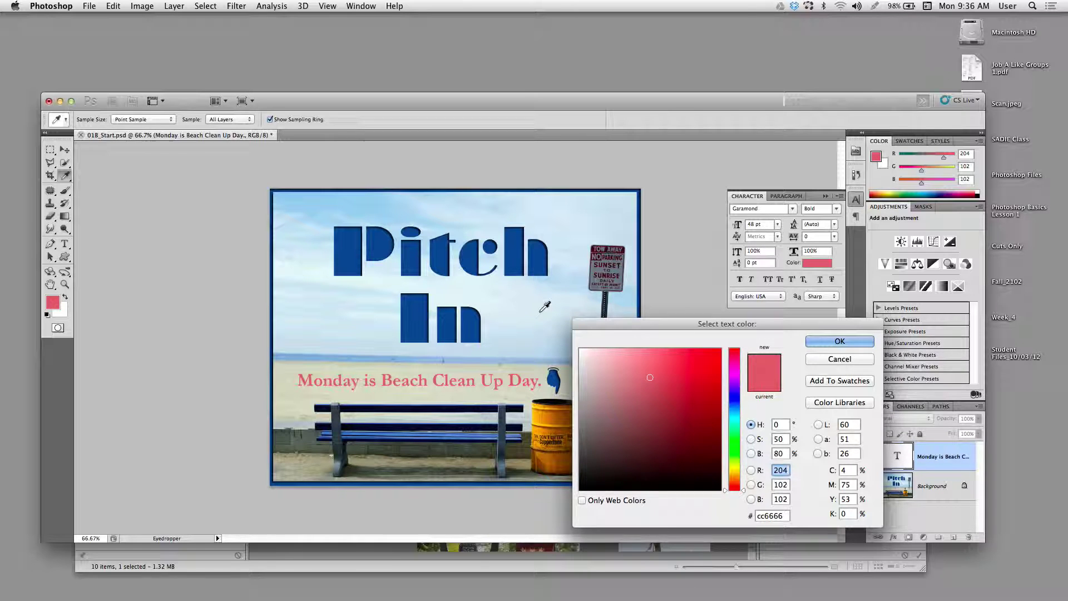
pyautogui.click(422, 330)
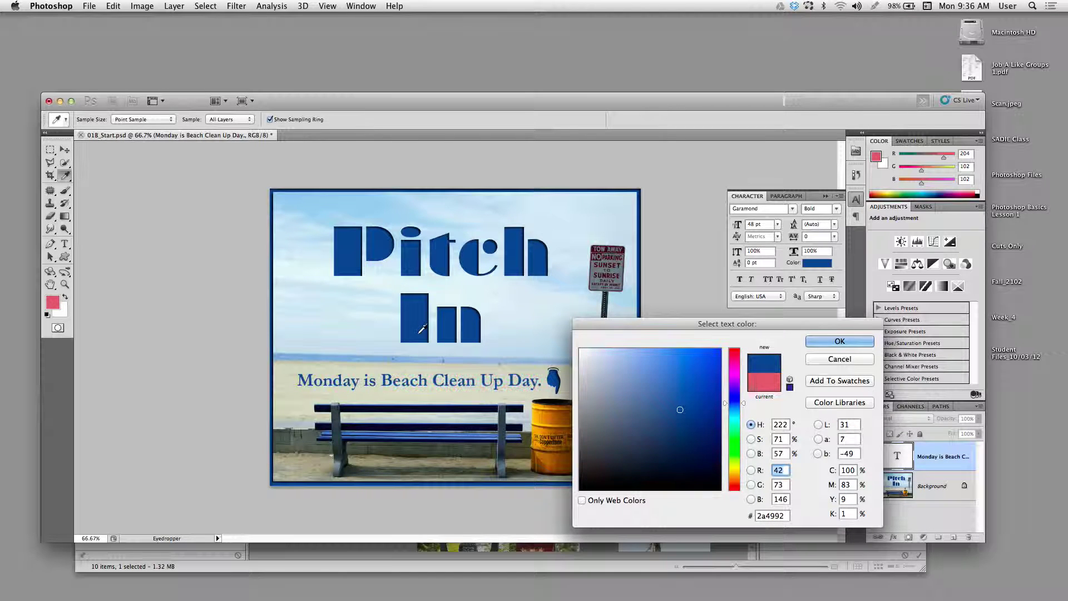
pyautogui.click(366, 306)
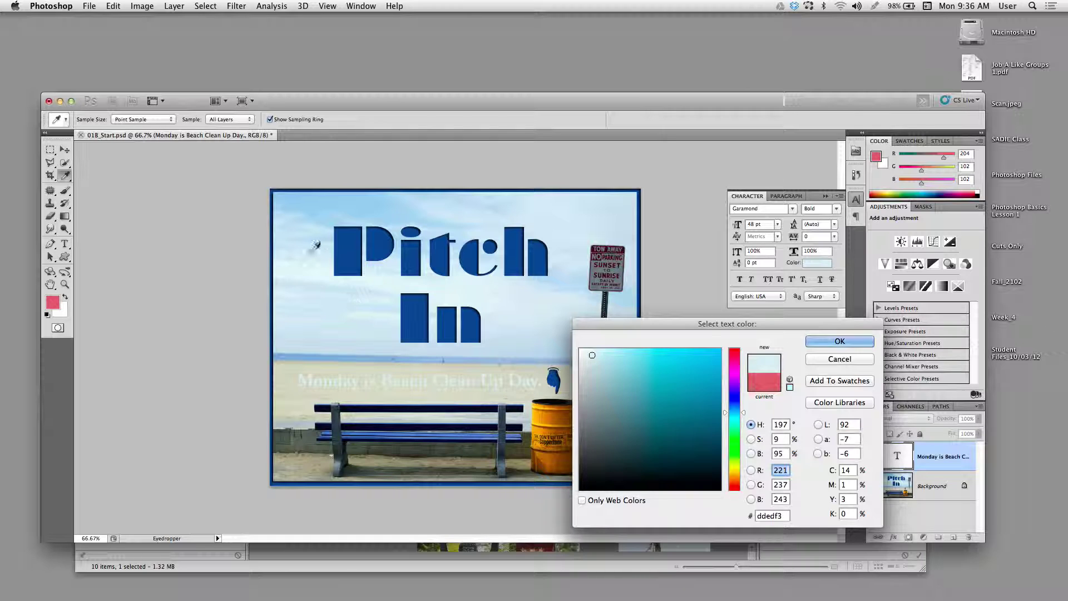
pyautogui.click(332, 231)
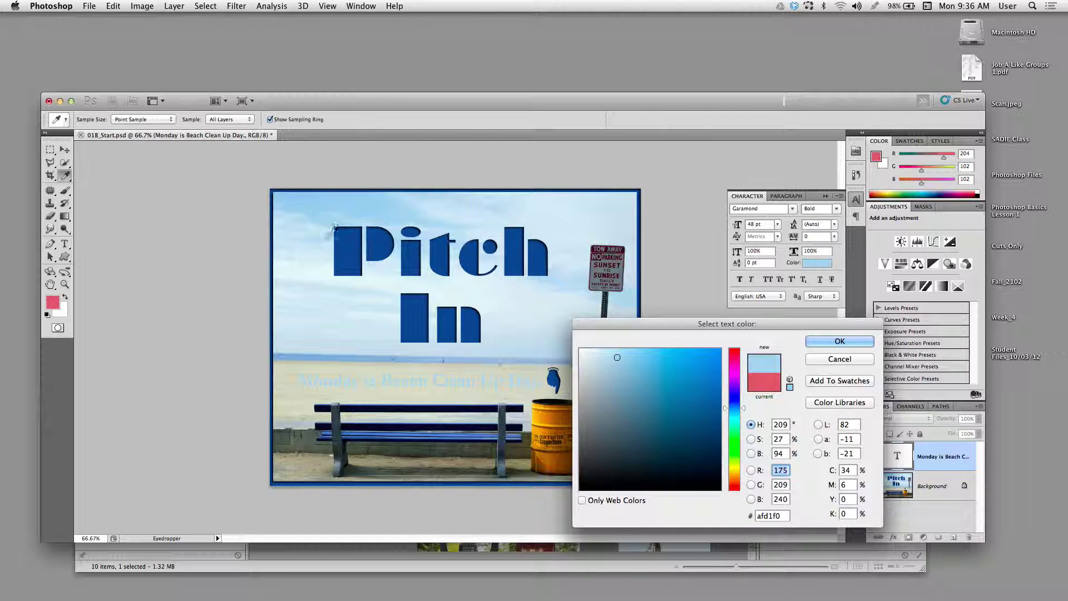
pyautogui.click(382, 221)
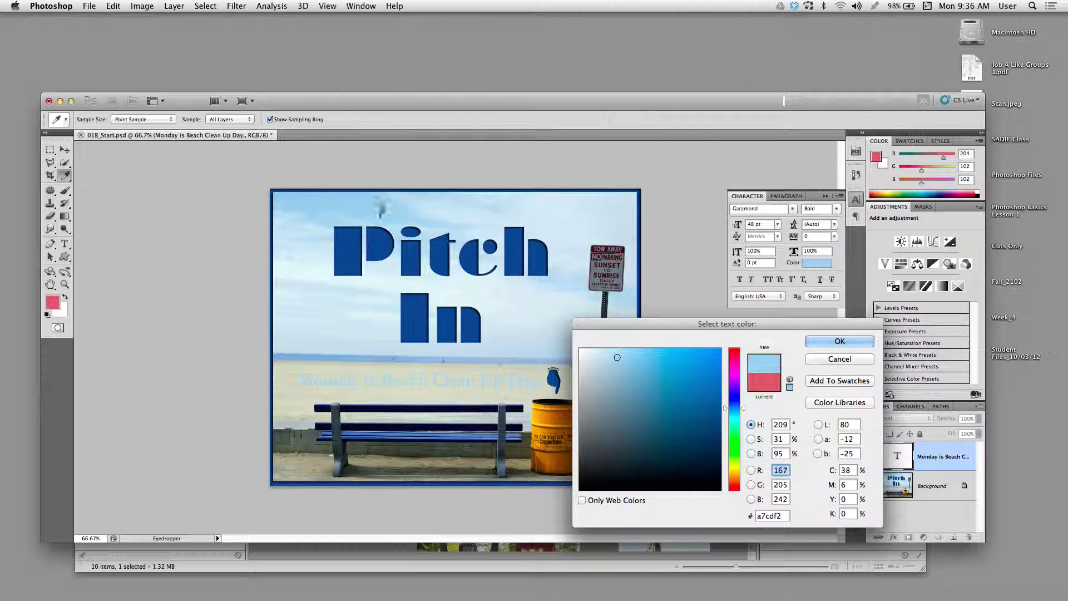
pyautogui.click(438, 231)
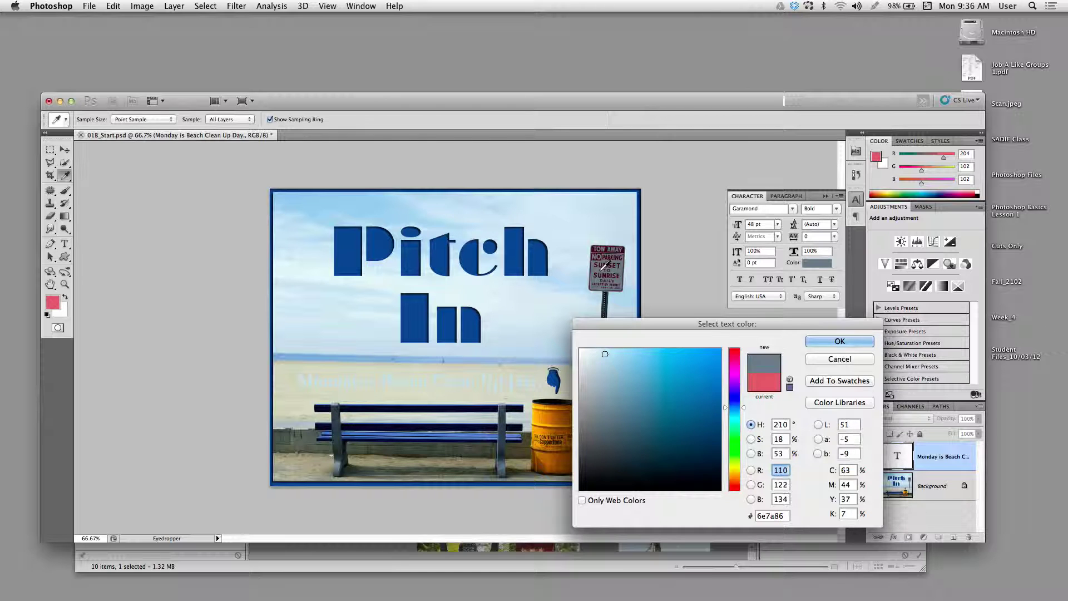
pyautogui.click(605, 306)
pyautogui.moveTo(620, 327); pyautogui.dragTo(802, 329)
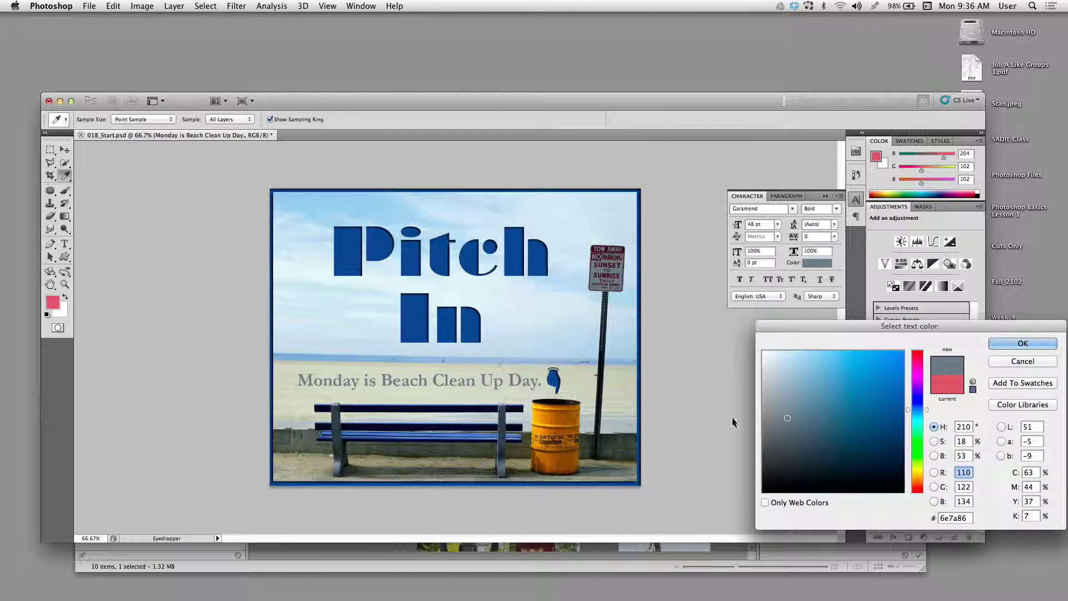
pyautogui.click(555, 418)
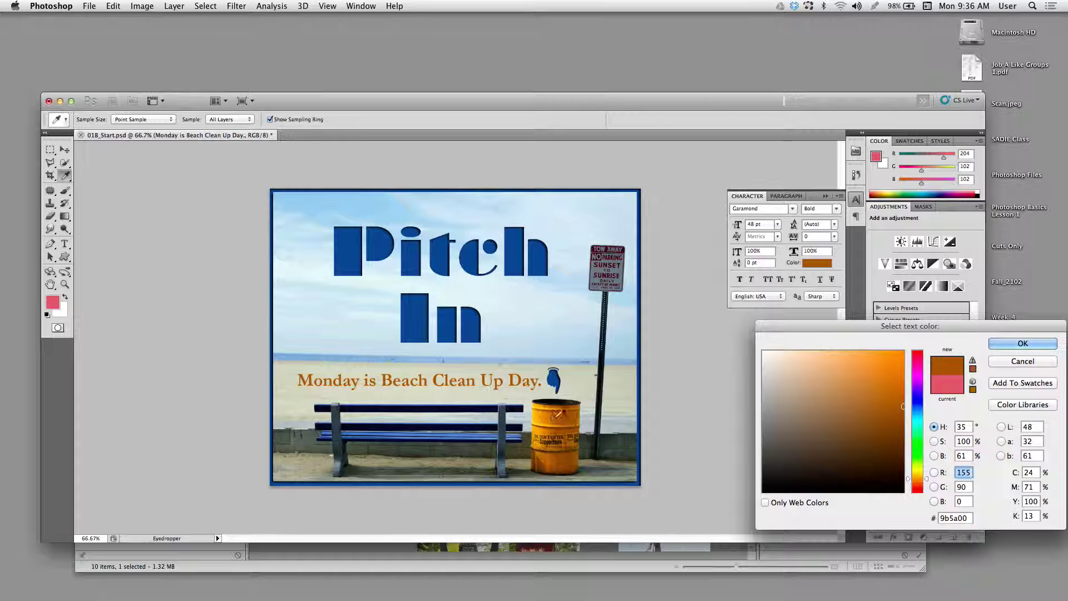
pyautogui.moveTo(798, 334); pyautogui.dragTo(721, 344)
pyautogui.click(959, 355)
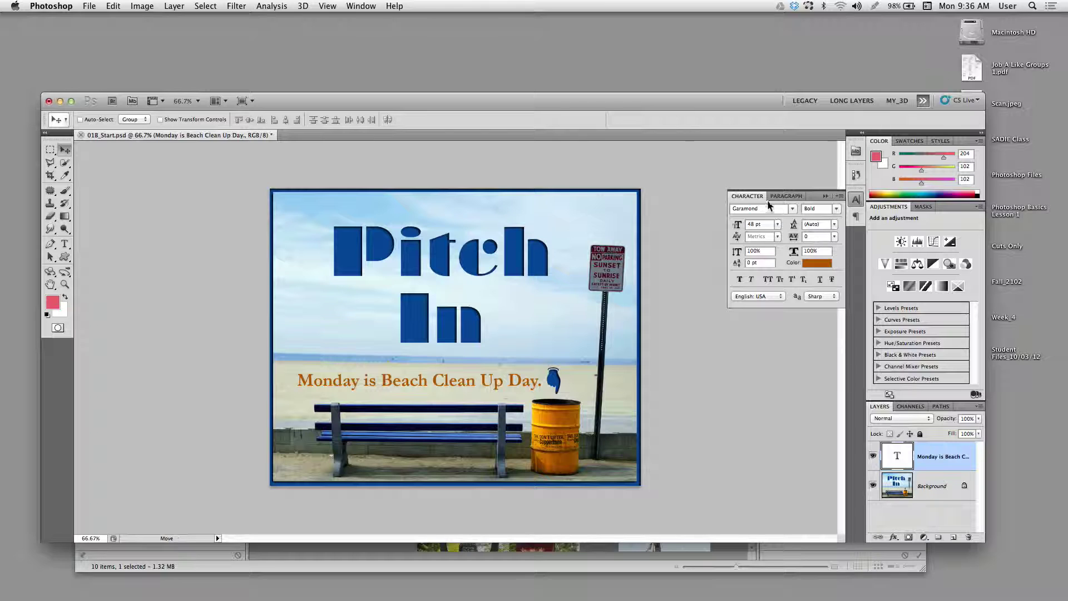
# - Detach the Character settings beside the poster and scale the clean-up text to 146% vertically and 125% horizontally
pyautogui.moveTo(753, 198); pyautogui.dragTo(700, 358)
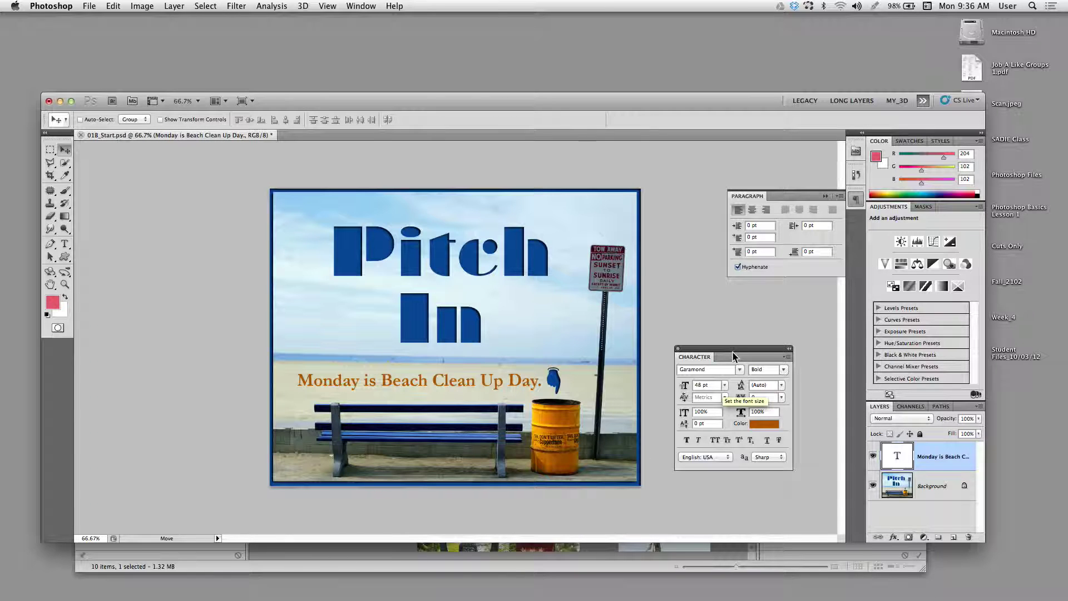
pyautogui.moveTo(731, 351); pyautogui.dragTo(722, 344)
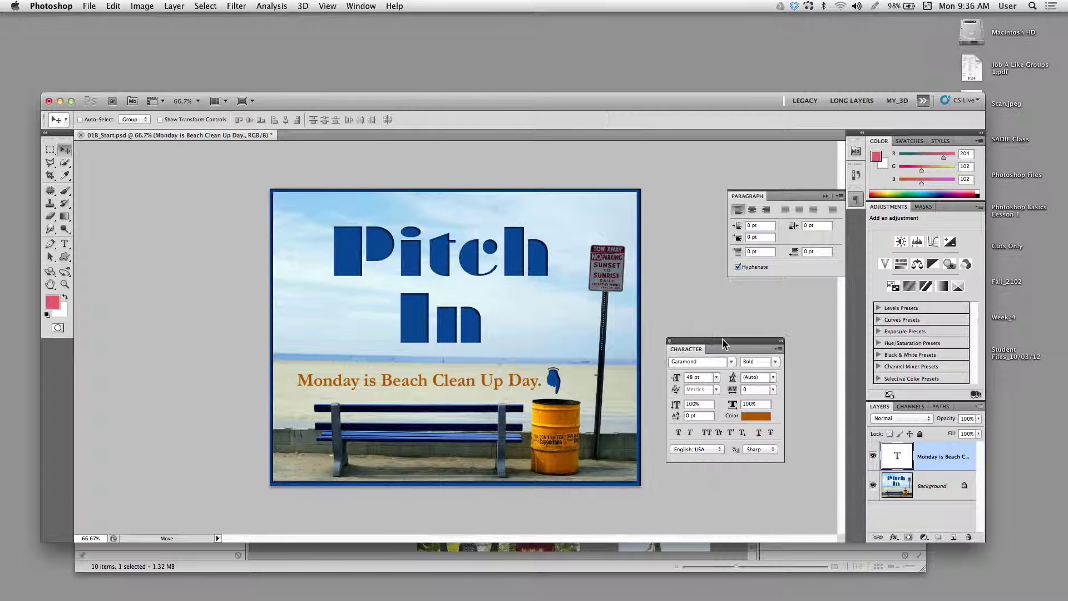
pyautogui.click(676, 381)
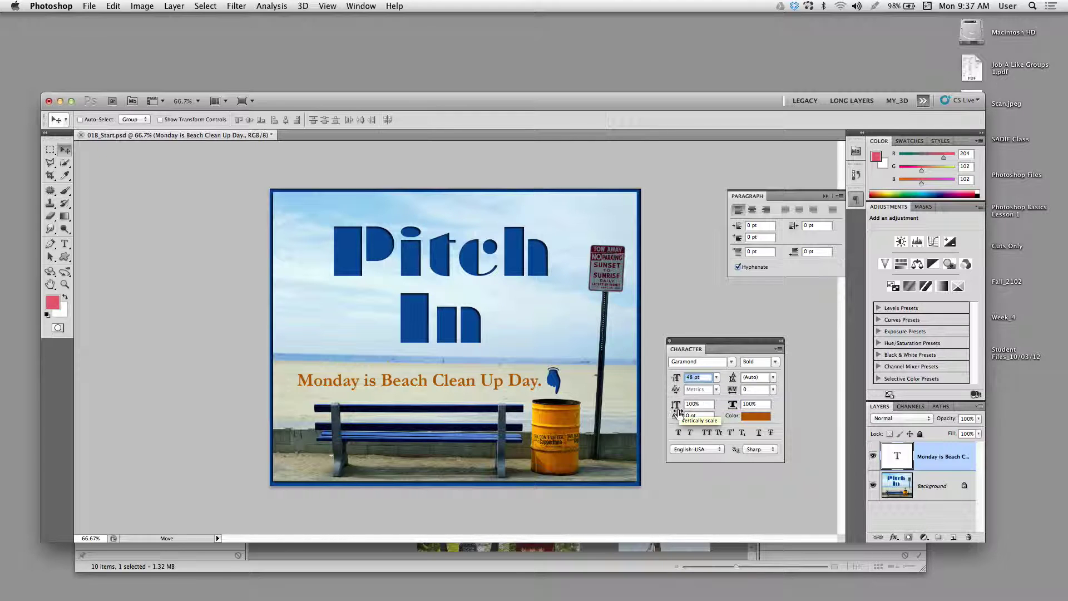
pyautogui.moveTo(678, 412); pyautogui.dragTo(704, 409)
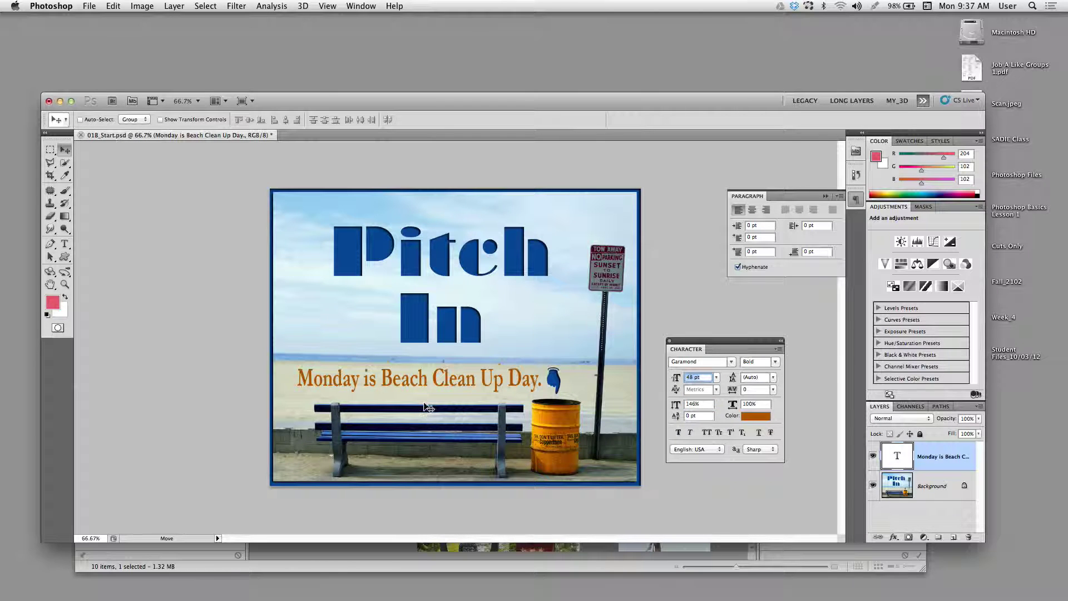
pyautogui.moveTo(732, 406); pyautogui.dragTo(748, 410)
pyautogui.press('Return')
pyautogui.moveTo(732, 409); pyautogui.dragTo(734, 409)
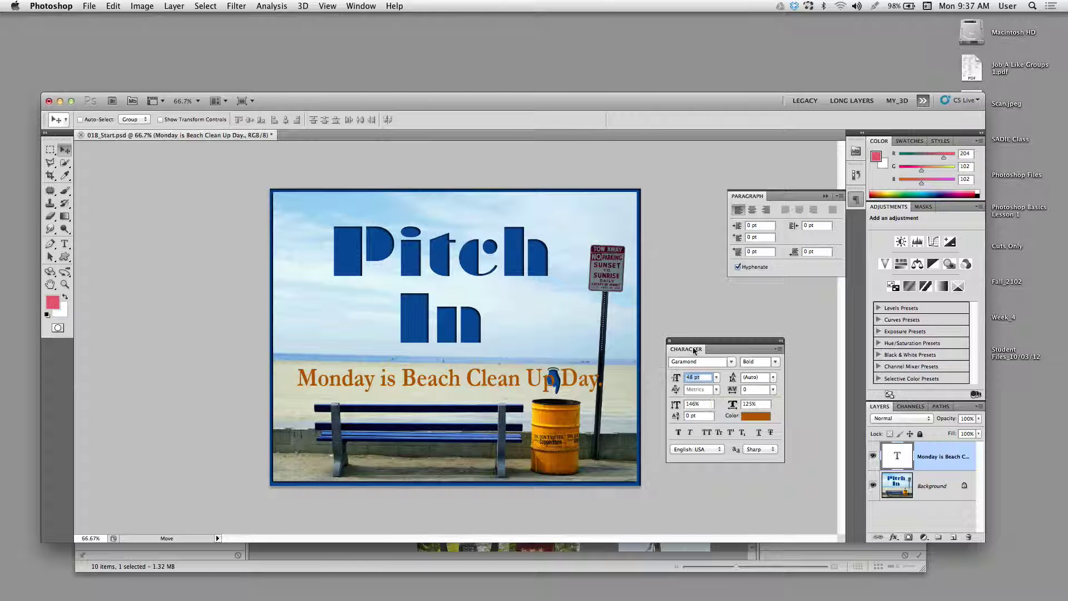
# - Set the clean-up text size to 26 pt and move it over the bench, keeping the Character settings clear of the poster
pyautogui.moveTo(695, 350); pyautogui.dragTo(734, 307)
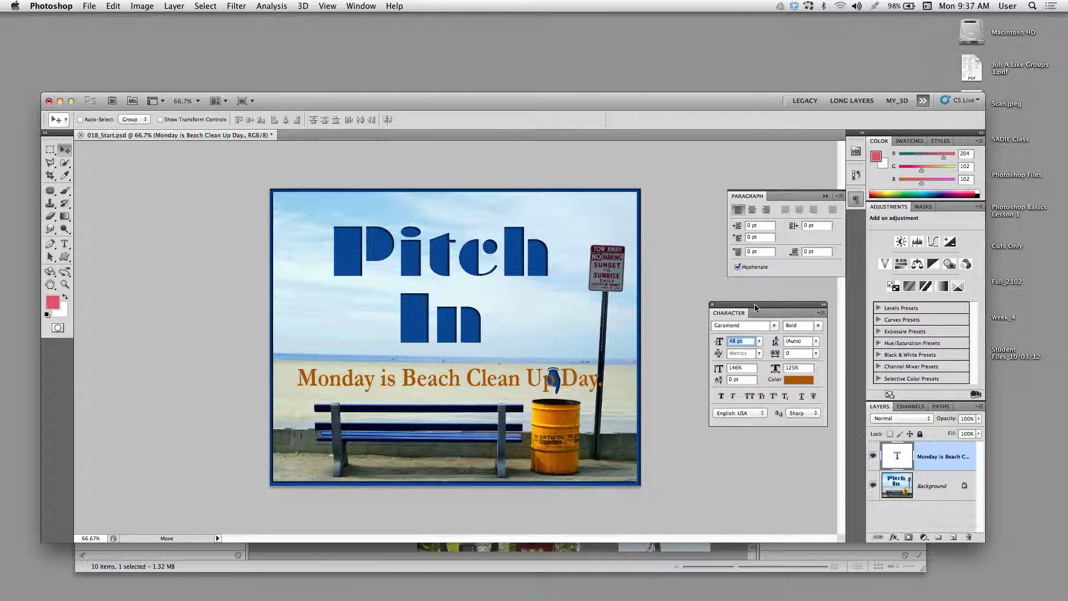
pyautogui.click(200, 307)
pyautogui.moveTo(405, 387); pyautogui.dragTo(389, 386)
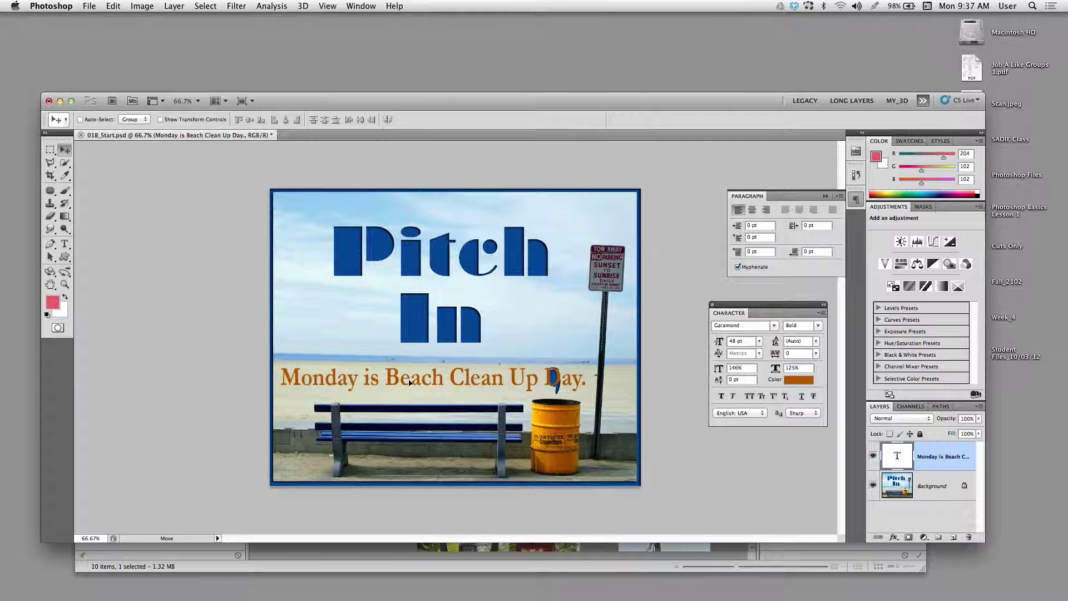
pyautogui.moveTo(718, 341); pyautogui.dragTo(704, 345)
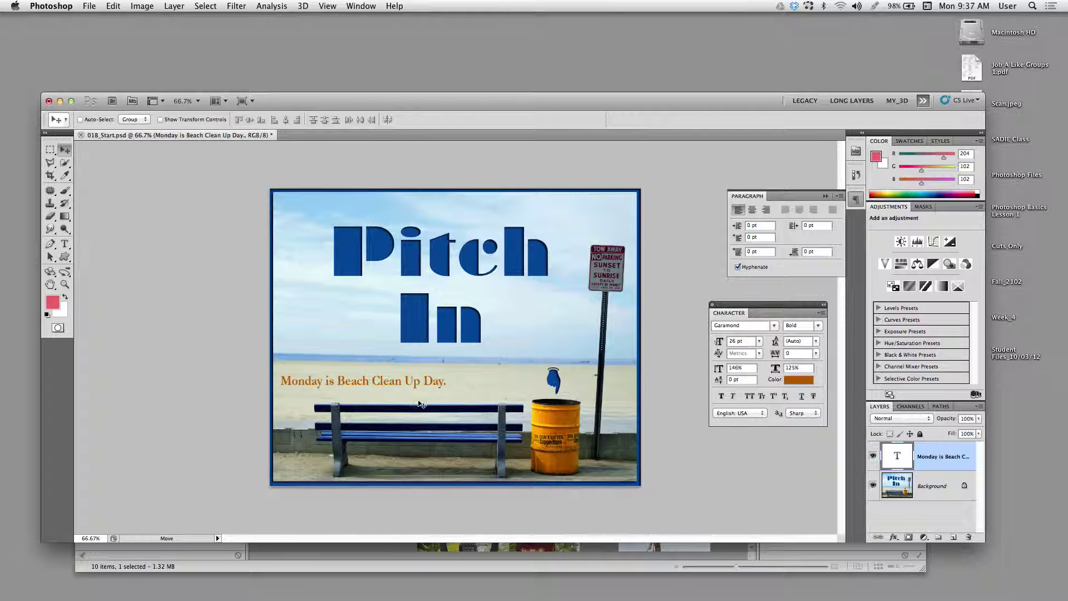
pyautogui.moveTo(438, 386); pyautogui.dragTo(476, 396)
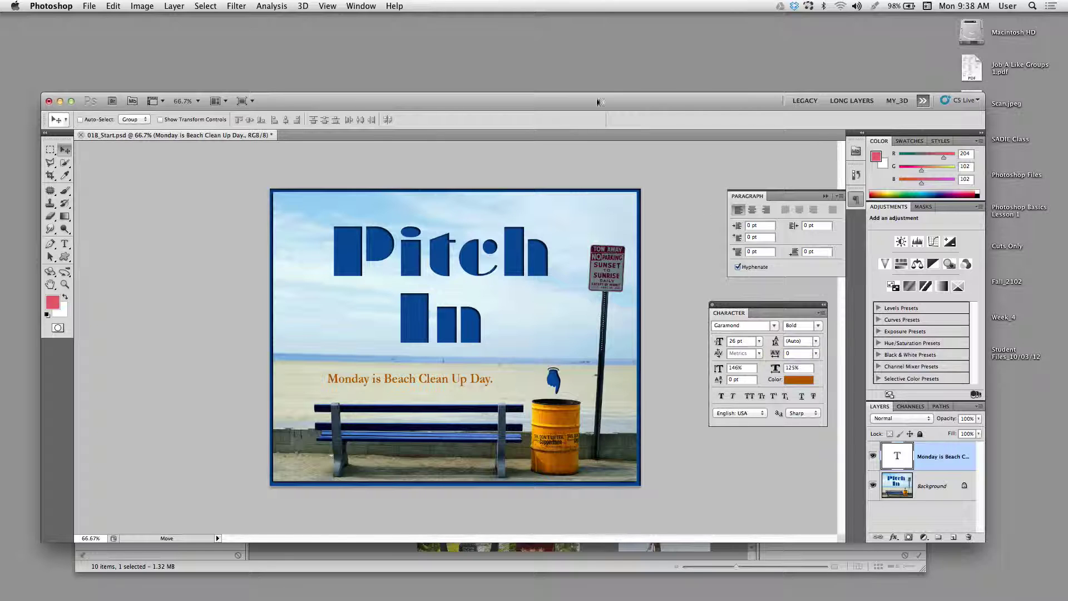
# - Reposition the program window and close 01B_Start.psd without saving its changes
pyautogui.moveTo(514, 98); pyautogui.dragTo(531, 79)
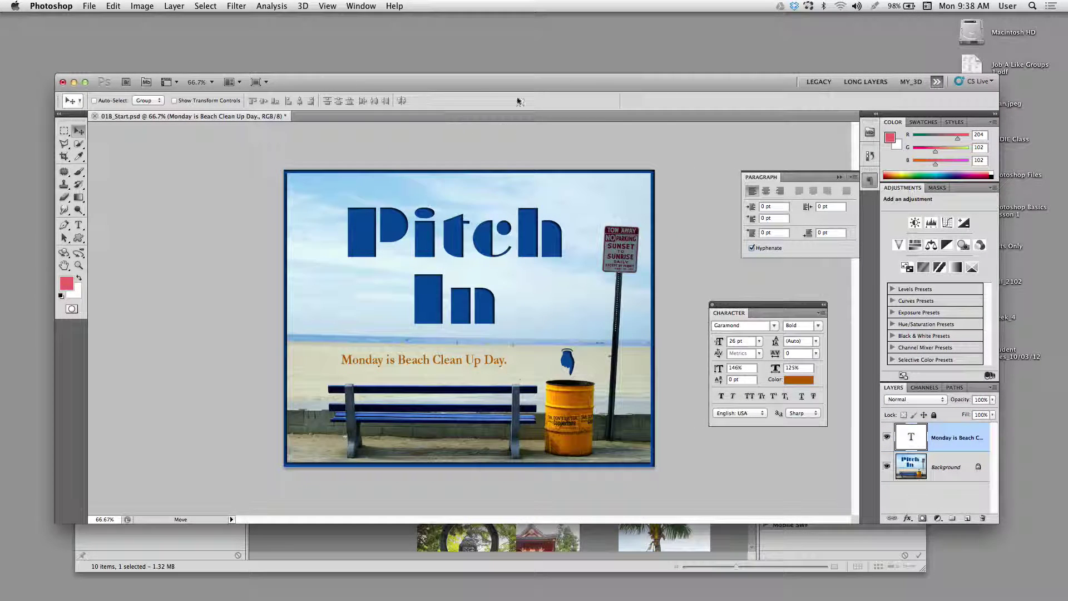
pyautogui.moveTo(483, 84); pyautogui.dragTo(540, 162)
pyautogui.moveTo(148, 185); pyautogui.dragTo(156, 194)
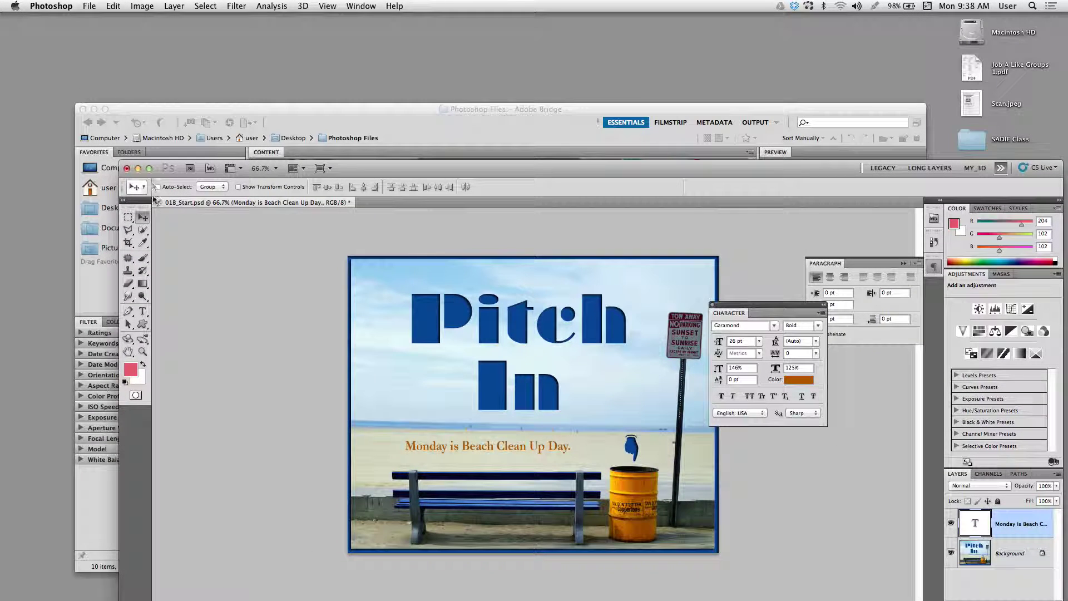
pyautogui.click(161, 202)
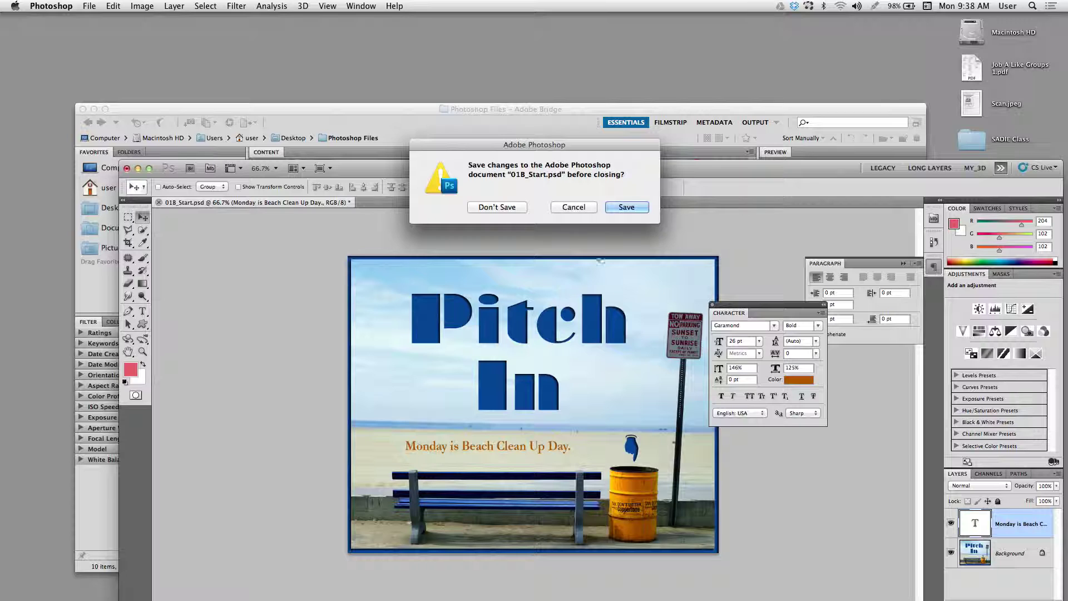
pyautogui.moveTo(507, 150); pyautogui.dragTo(514, 233)
pyautogui.click(498, 290)
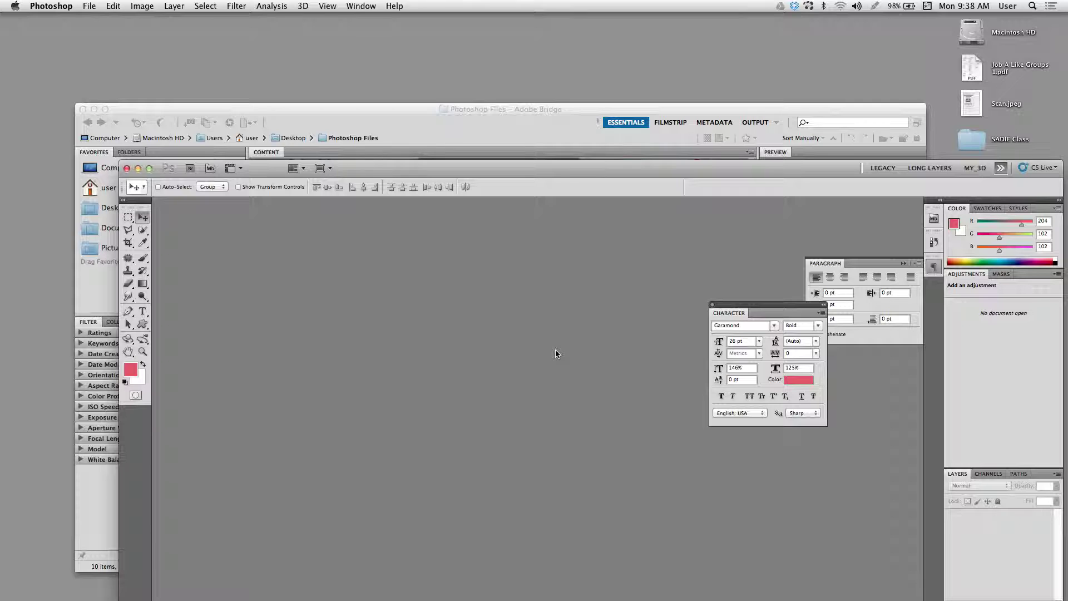
# - Switch to Adobe Bridge, select 01C_Start.psd, and view it in a full-screen preview before returning to the thumbnails
pyautogui.click(539, 105)
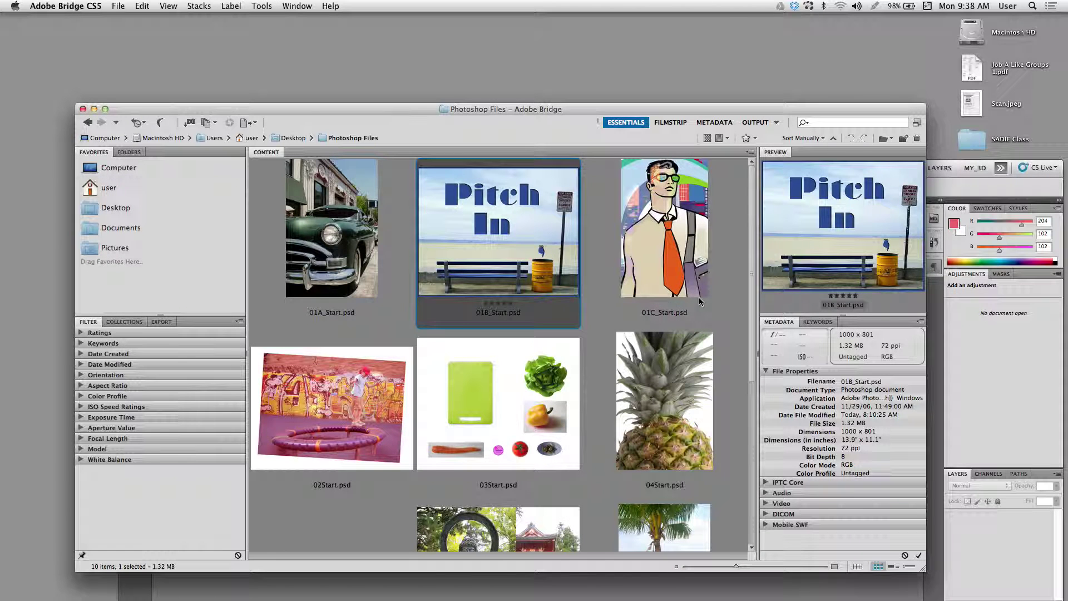
pyautogui.click(688, 272)
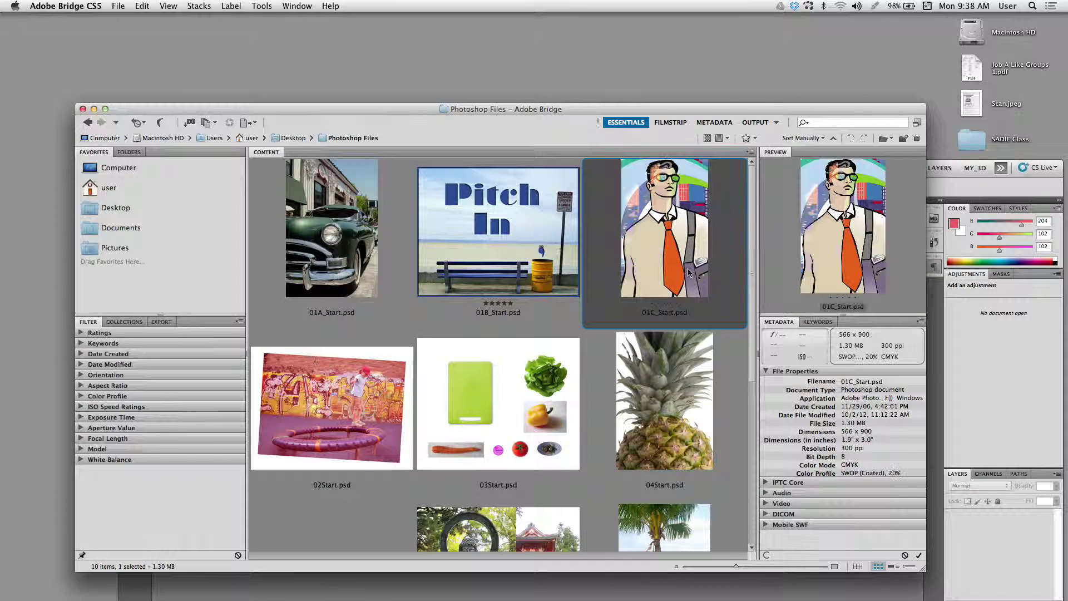
pyautogui.press('space')
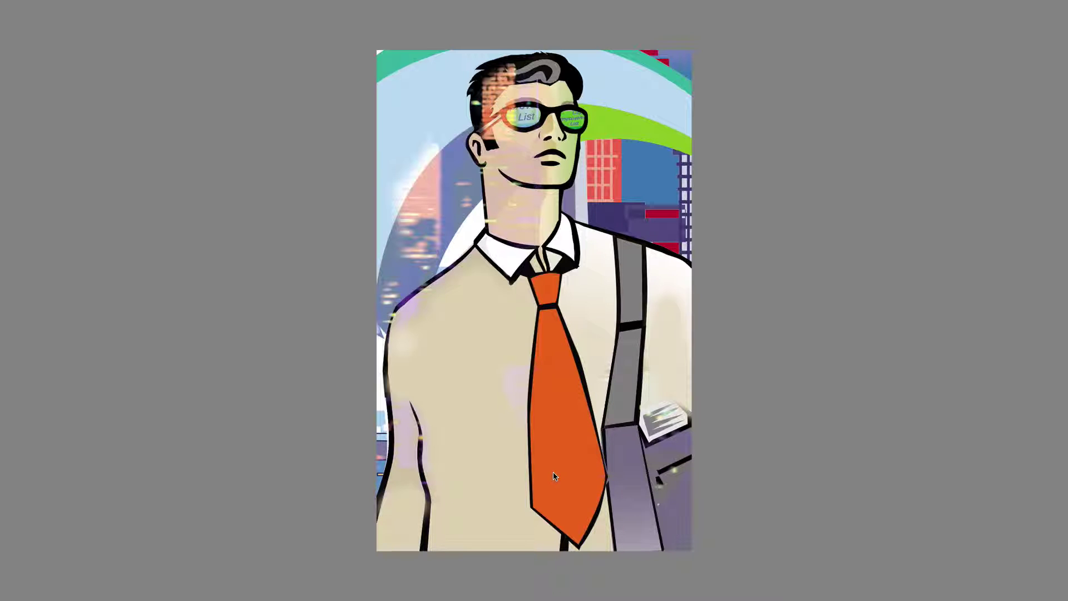
pyautogui.press('space')
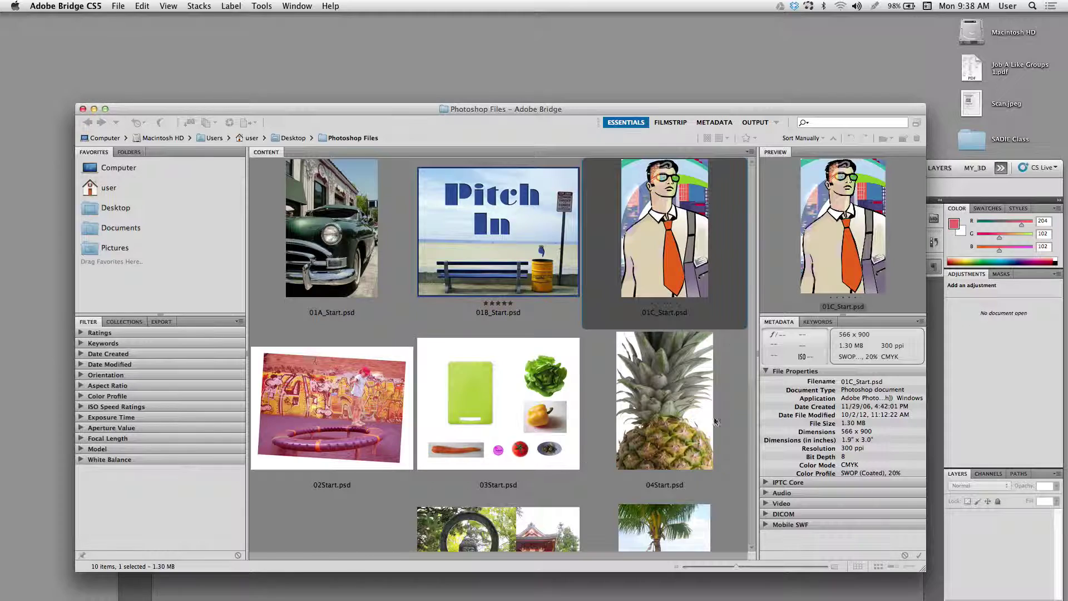
# - Open 01C_Start.psd from Bridge in Photoshop and reposition the program window so the whole illustration is in view
pyautogui.press('b')
pyautogui.moveTo(556, 110); pyautogui.dragTo(534, 75)
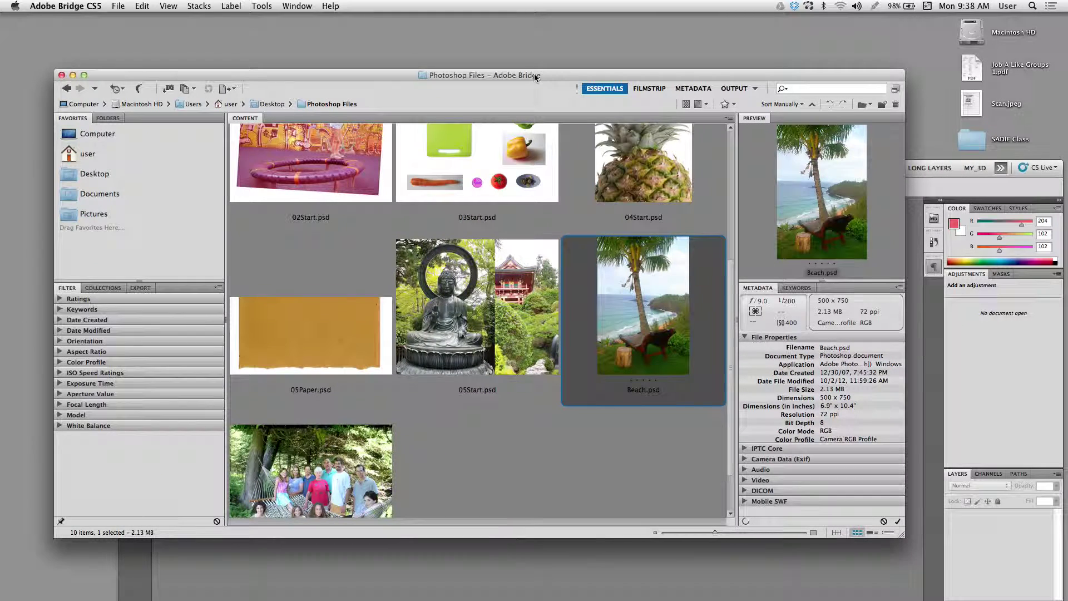
pyautogui.scroll(5, 734, 287)
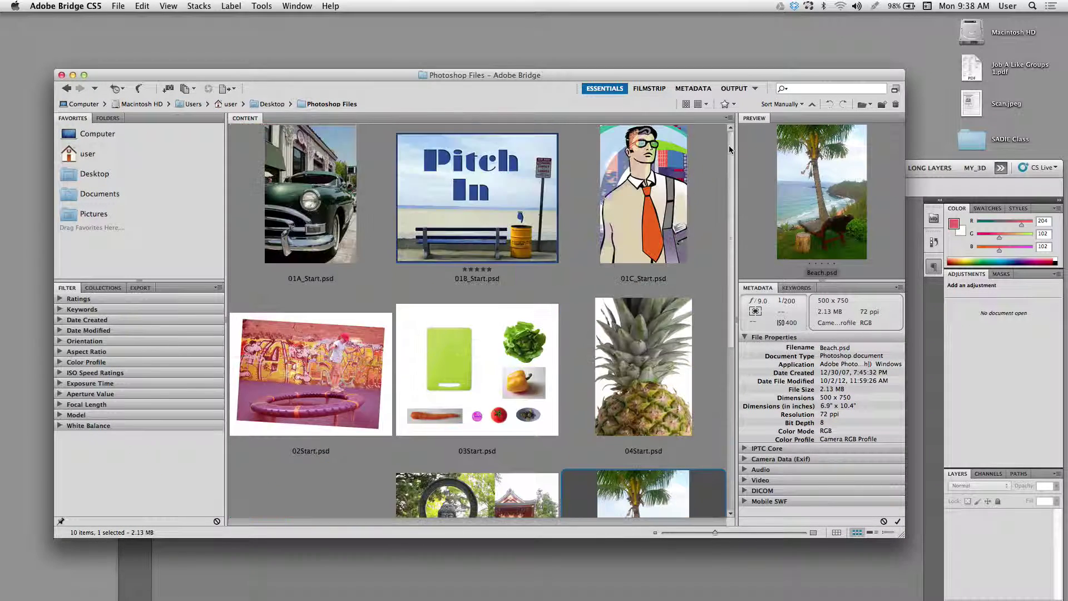
pyautogui.doubleClick(654, 206)
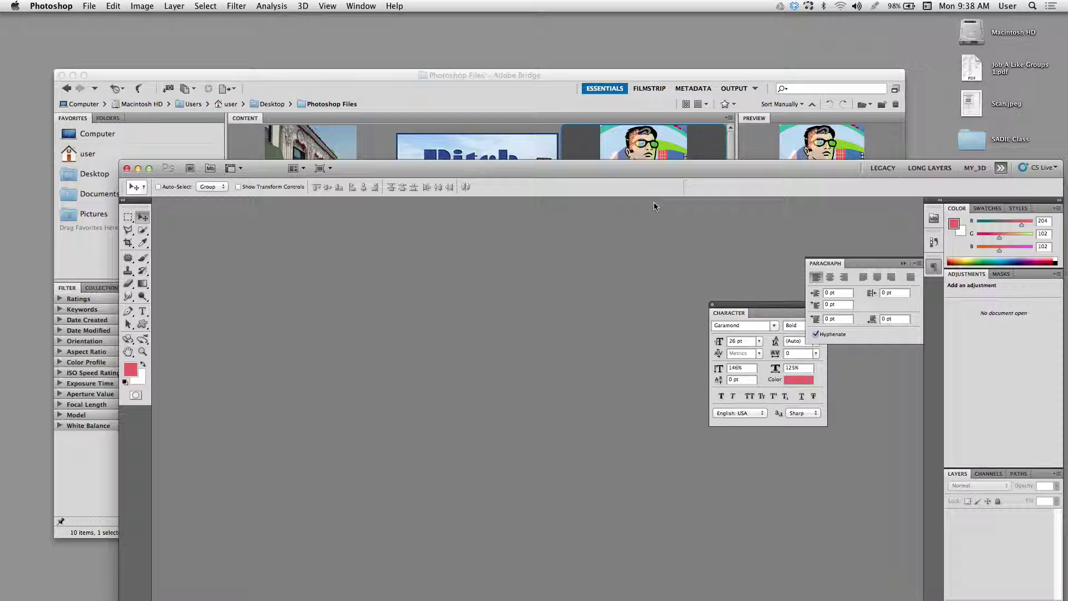
pyautogui.click(714, 286)
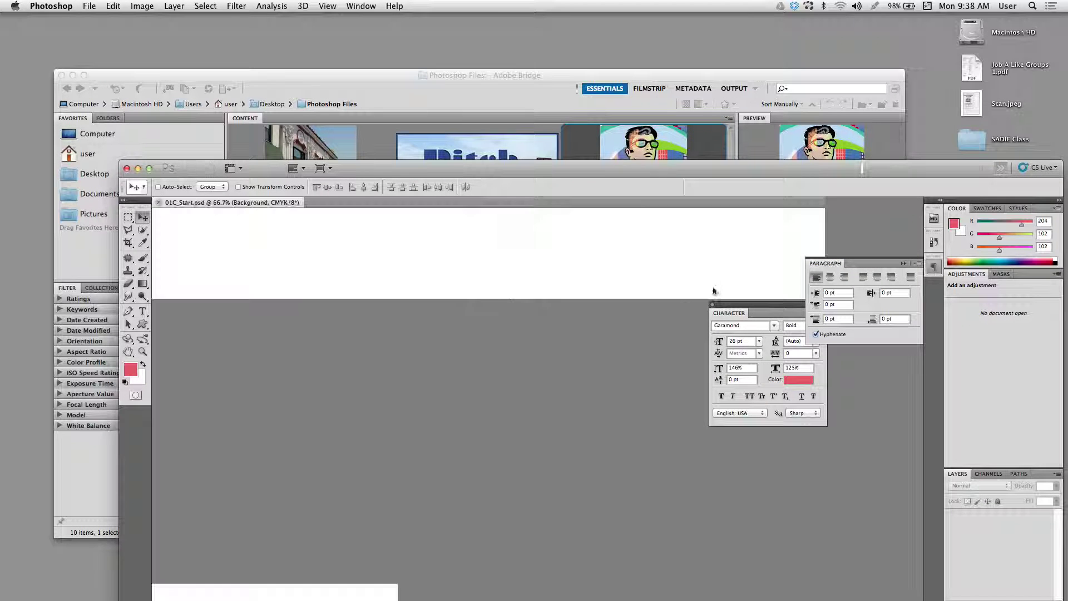
pyautogui.moveTo(571, 168); pyautogui.dragTo(525, 43)
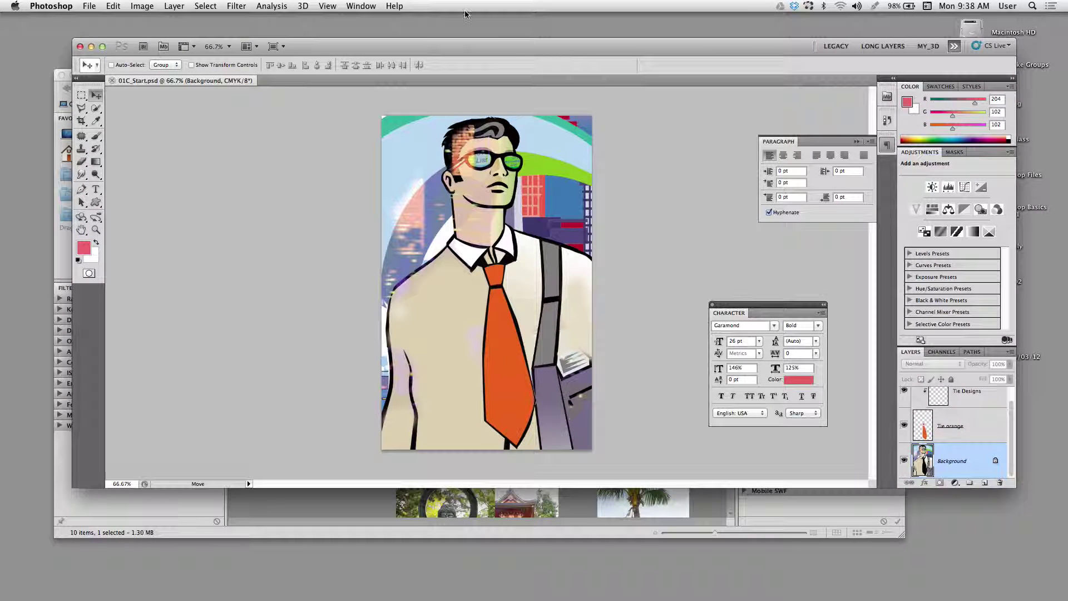
# - Switch to the Essentials workspace and reset it to its default panel layout
pyautogui.click(375, 7)
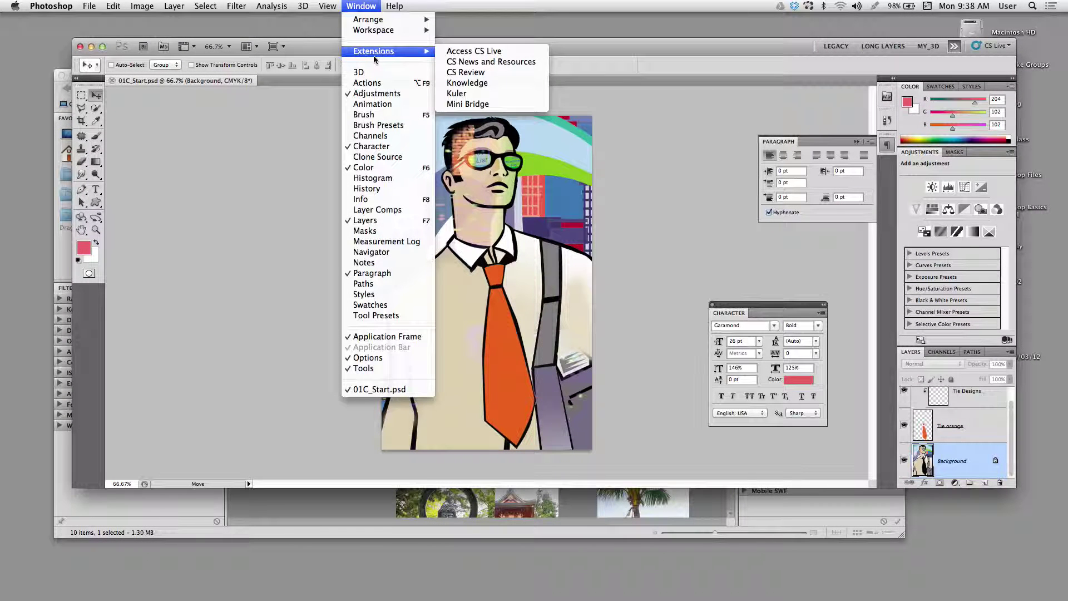
pyautogui.moveTo(415, 30)
pyautogui.click(479, 73)
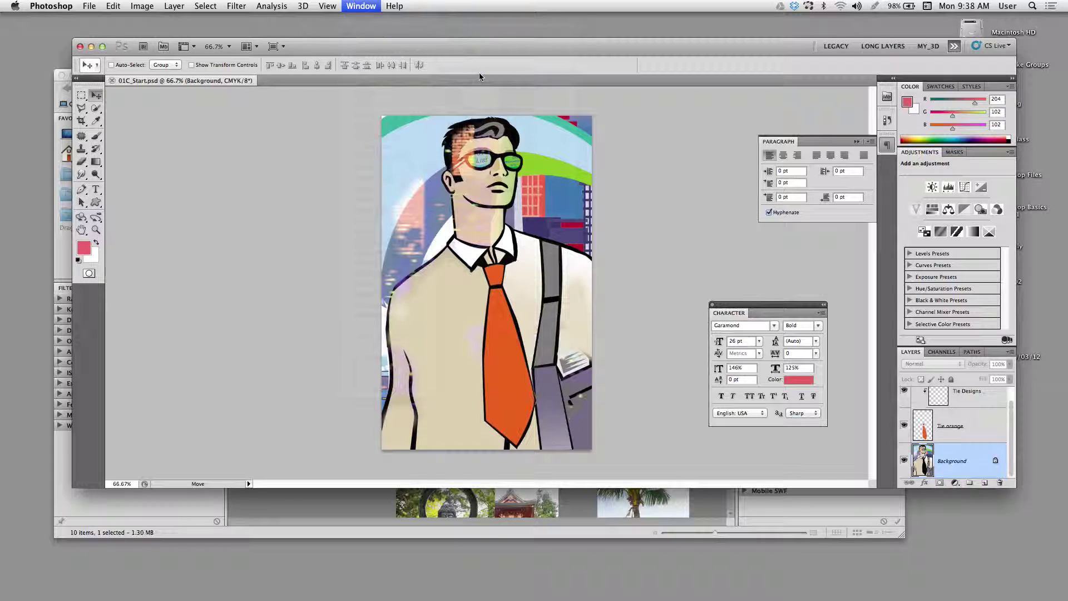
pyautogui.click(375, 6)
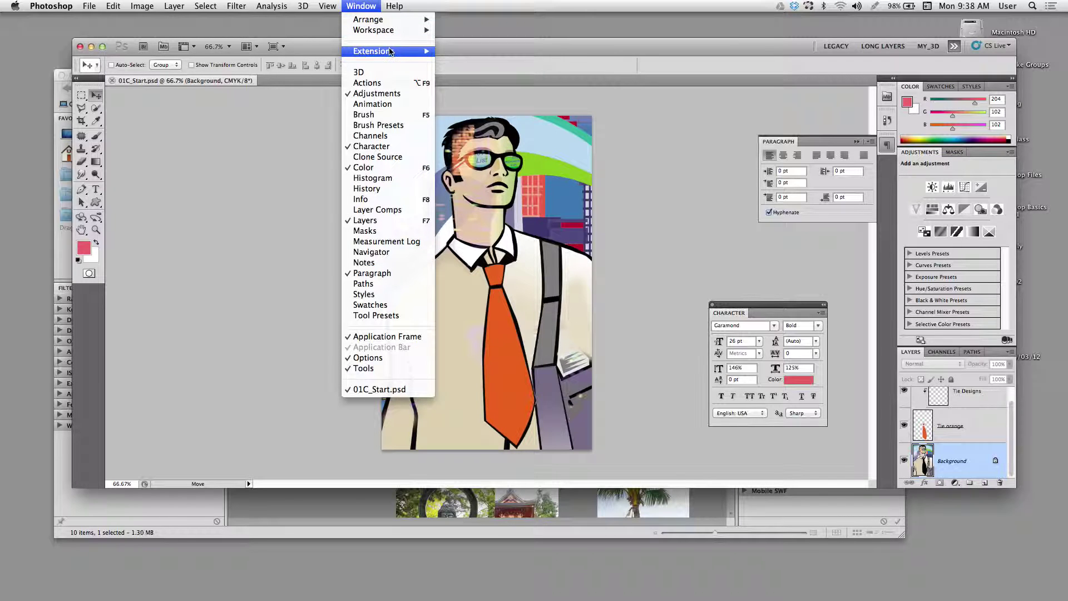
pyautogui.moveTo(400, 30)
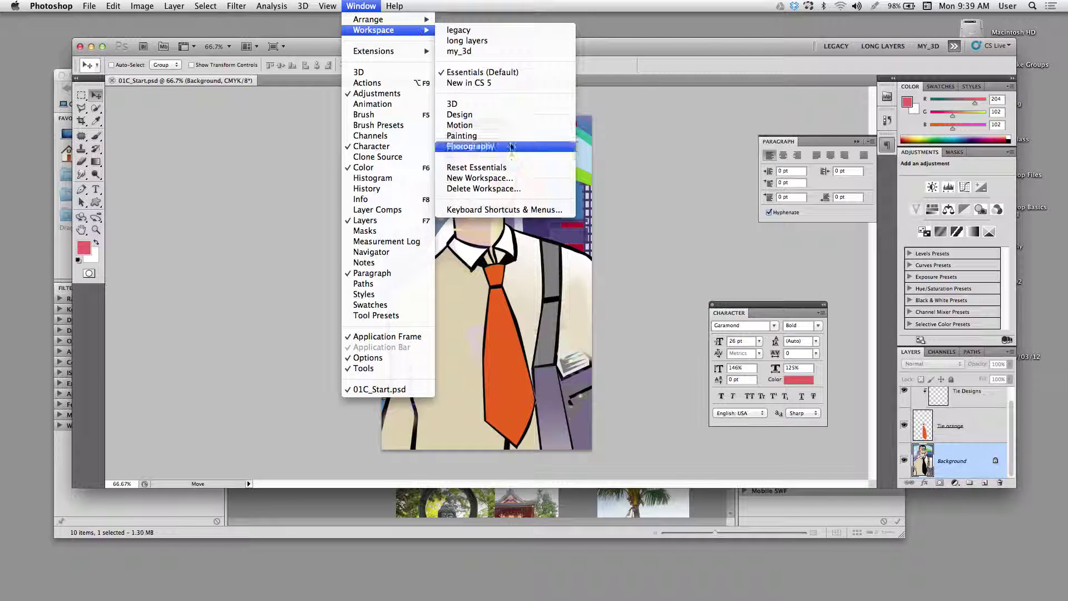
pyautogui.click(476, 167)
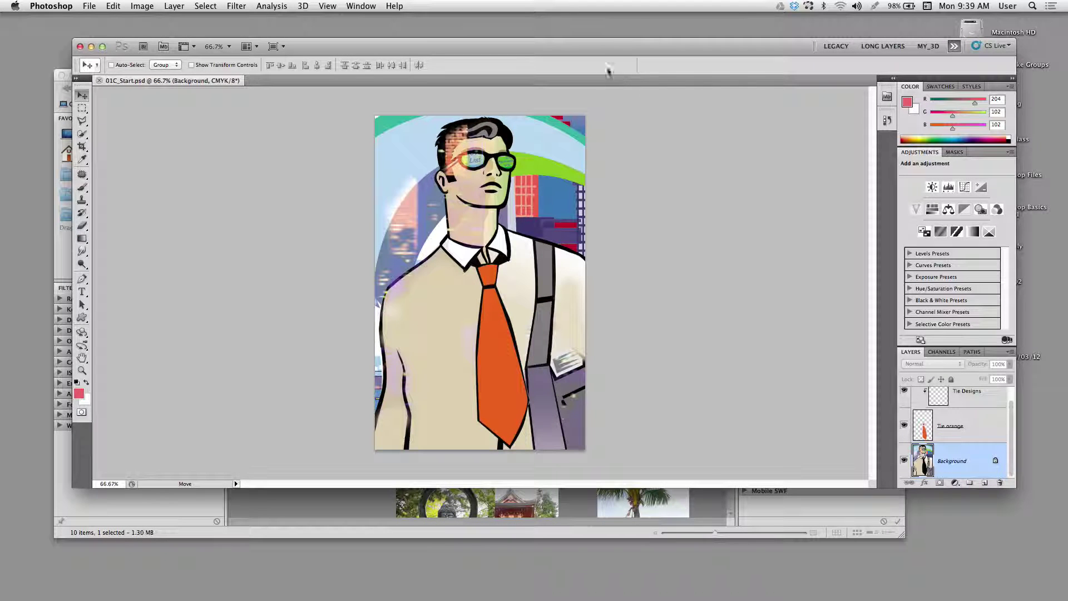
# - Show the History panel, float it beside the illustration, and lengthen it to make room for more states
pyautogui.click(362, 7)
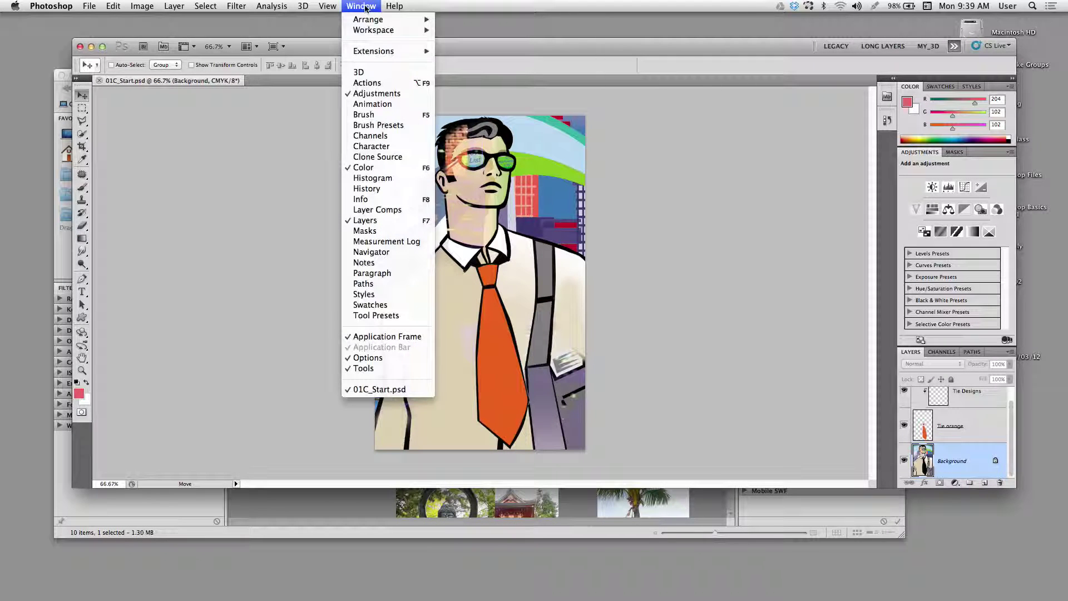
pyautogui.click(368, 189)
pyautogui.moveTo(779, 119); pyautogui.dragTo(227, 200)
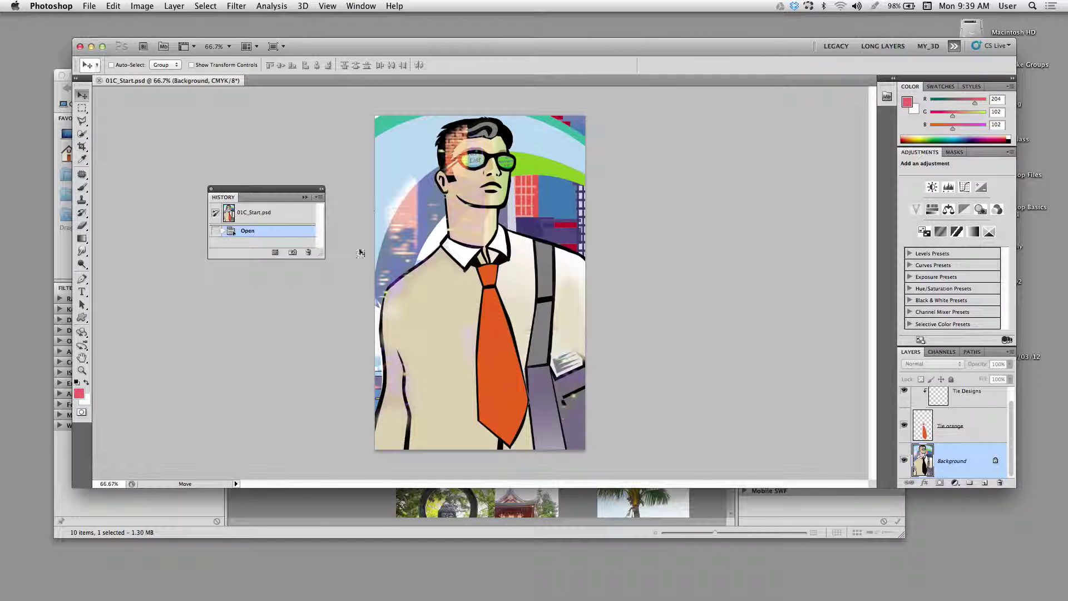
pyautogui.moveTo(326, 255); pyautogui.dragTo(328, 405)
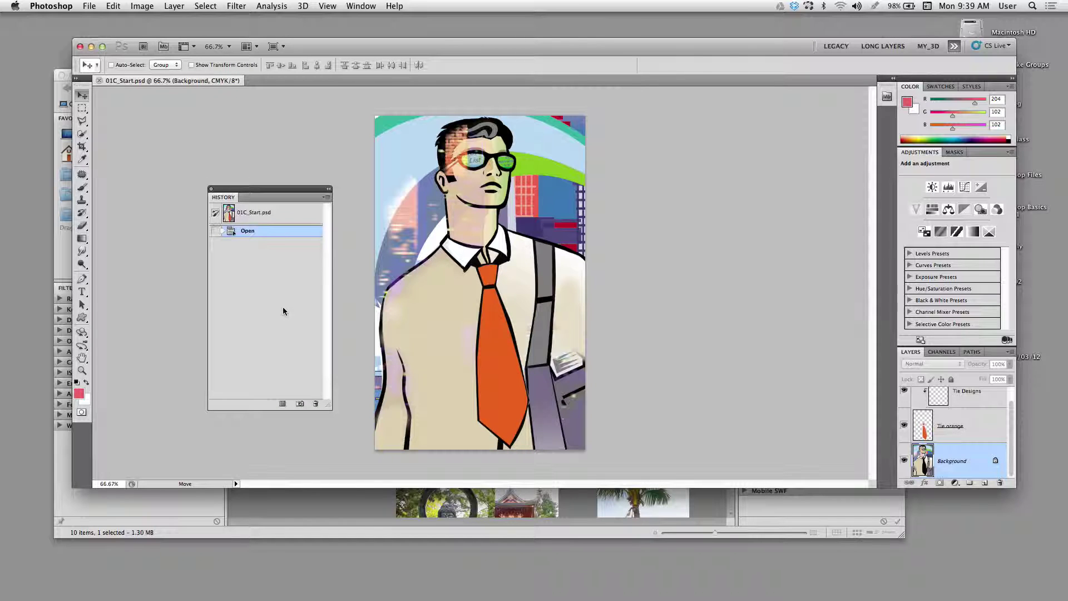
pyautogui.moveTo(242, 192)
pyautogui.mouseDown()
pyautogui.moveTo(283, 239)
pyautogui.moveTo(259, 207)
pyautogui.moveTo(236, 208)
pyautogui.mouseUp()
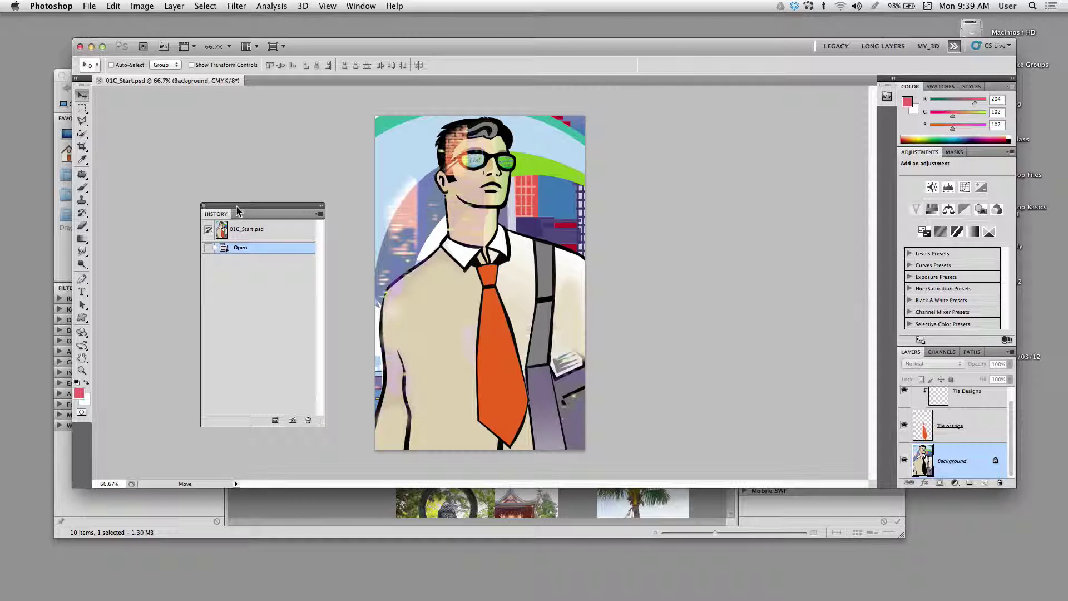
# - Examine the Open state and the initial 01C_Start.psd snapshot in the History
pyautogui.click(269, 248)
pyautogui.click(257, 235)
pyautogui.moveTo(256, 254); pyautogui.dragTo(266, 279)
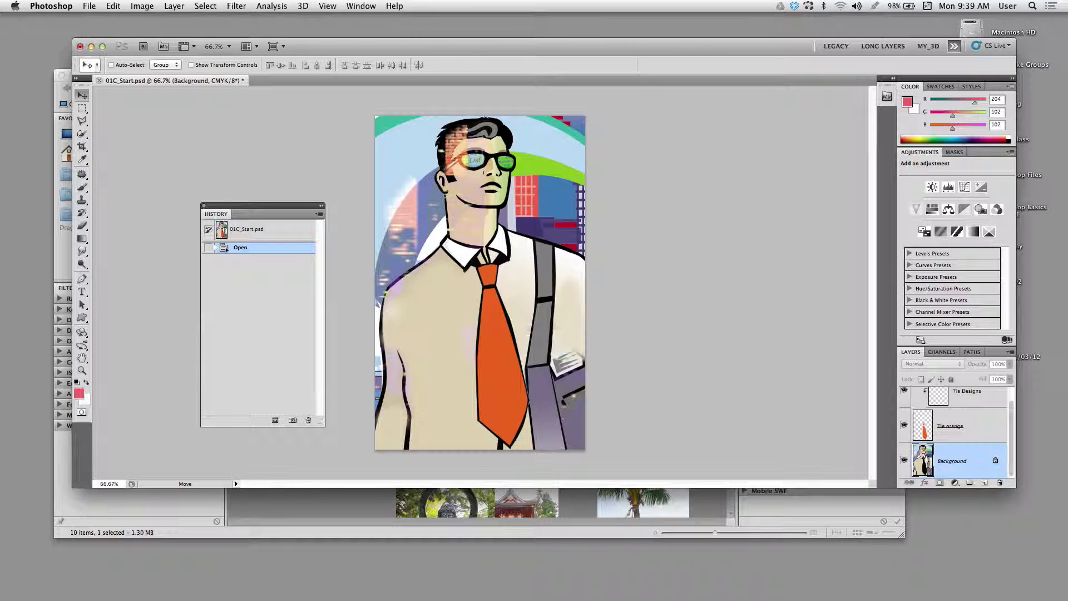
# - Open the General preferences and review the Interface, File Handling, Cursors, and Guides, Grid & Slices settings
pyautogui.click(114, 6)
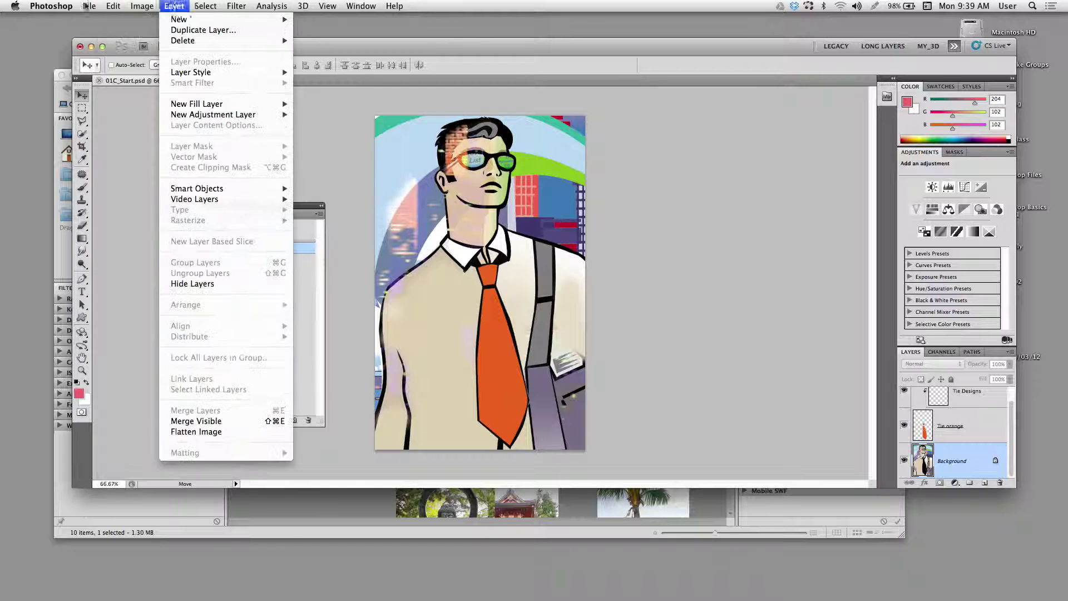
pyautogui.click(56, 6)
pyautogui.click(56, 6)
pyautogui.moveTo(126, 41)
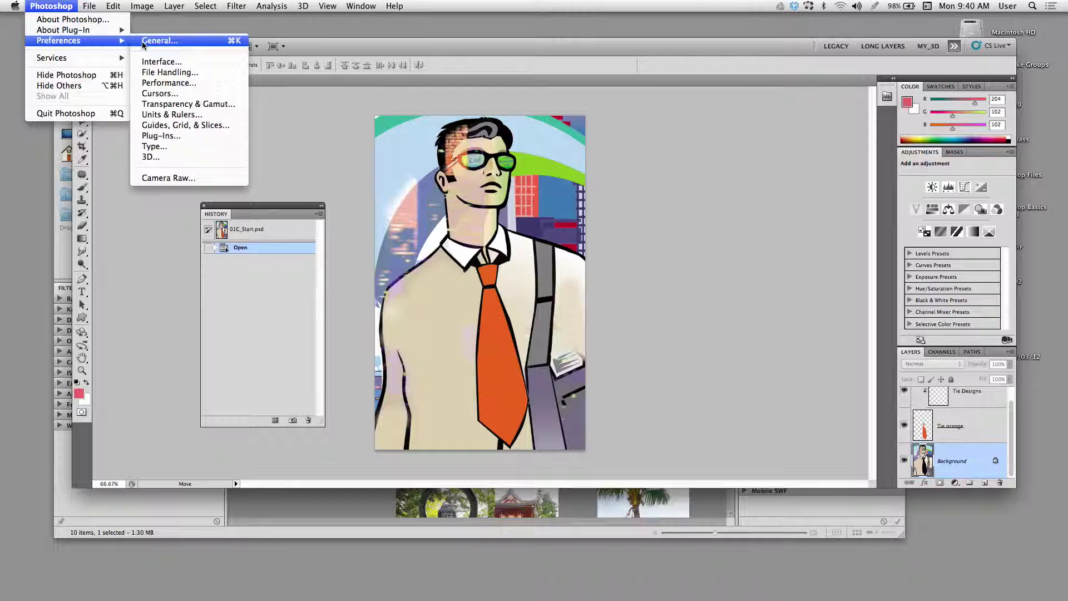
pyautogui.click(144, 41)
pyautogui.moveTo(321, 157); pyautogui.dragTo(472, 184)
pyautogui.press('alt')
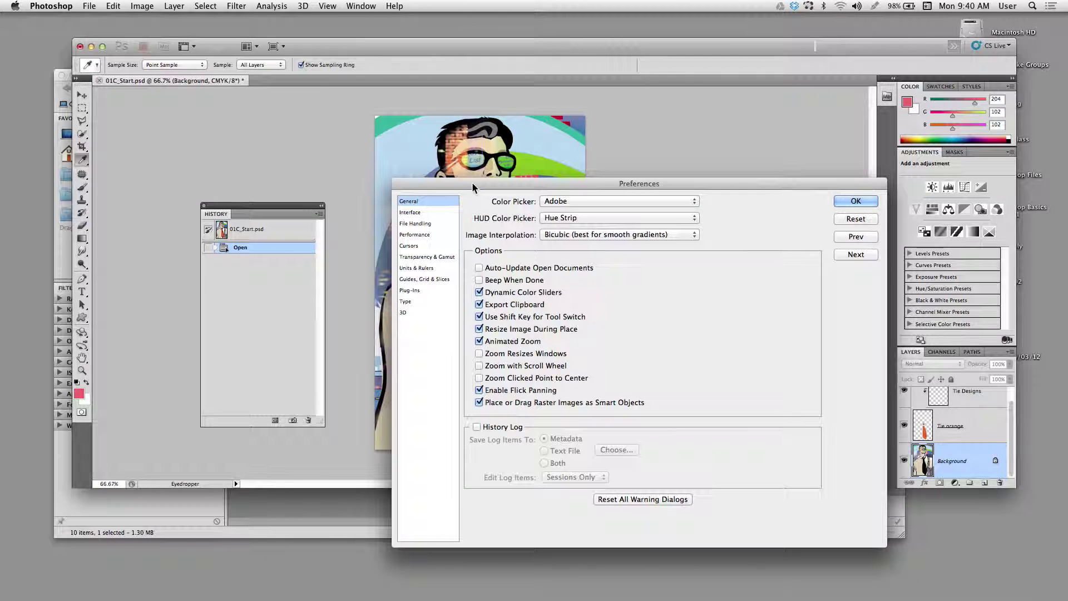
pyautogui.moveTo(472, 182); pyautogui.dragTo(456, 134)
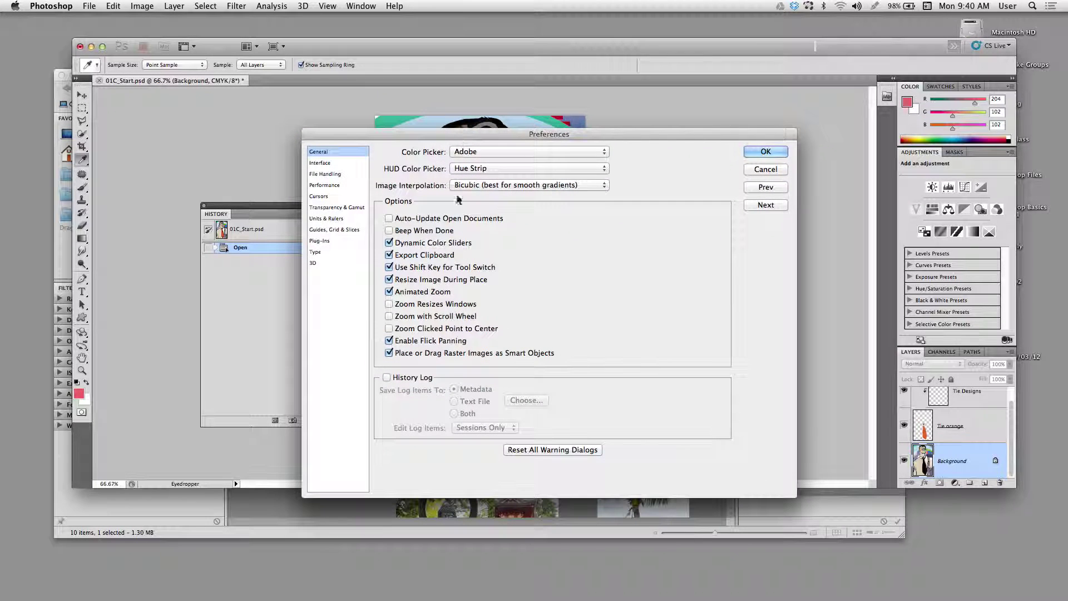
pyautogui.click(328, 163)
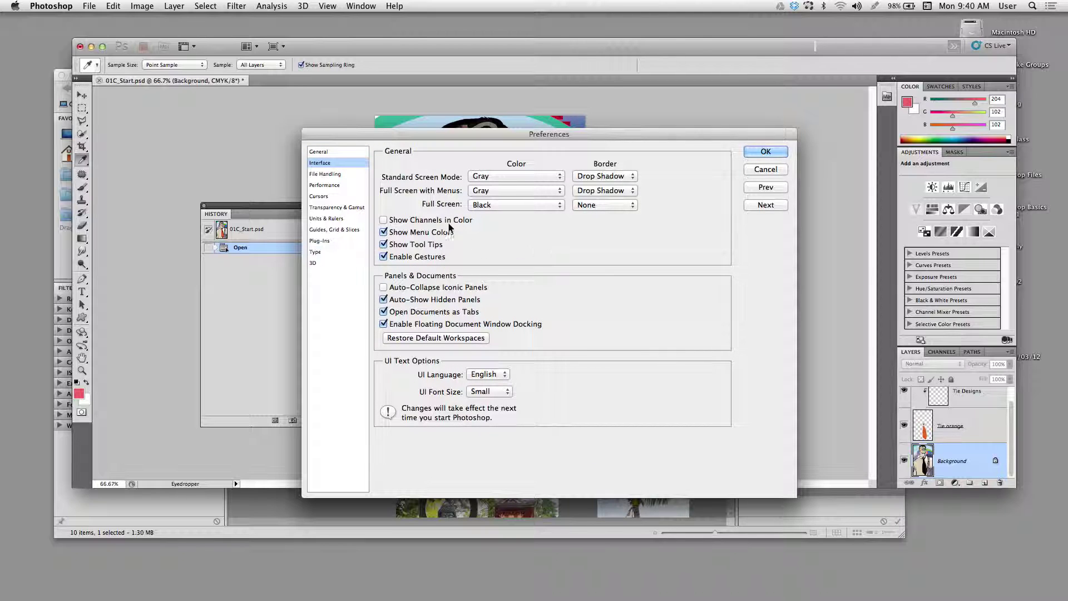
pyautogui.click(336, 175)
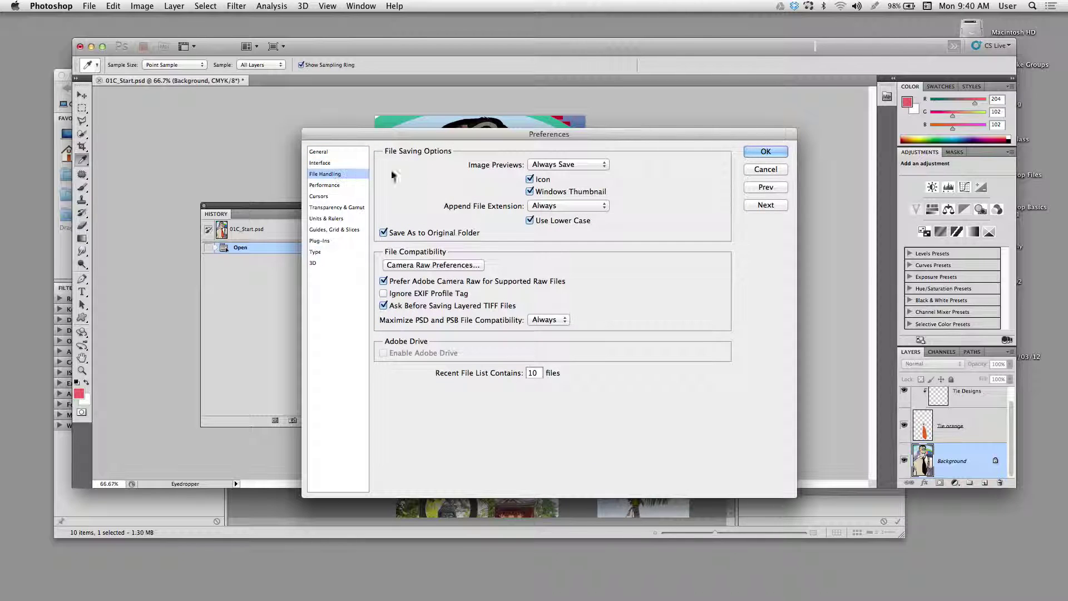
pyautogui.click(318, 196)
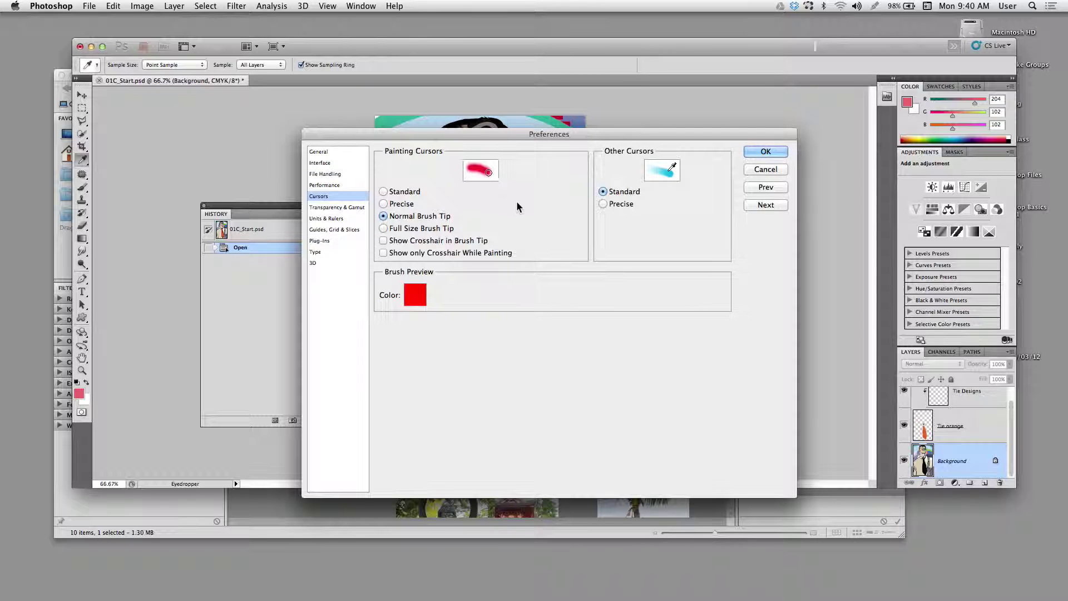
pyautogui.click(344, 231)
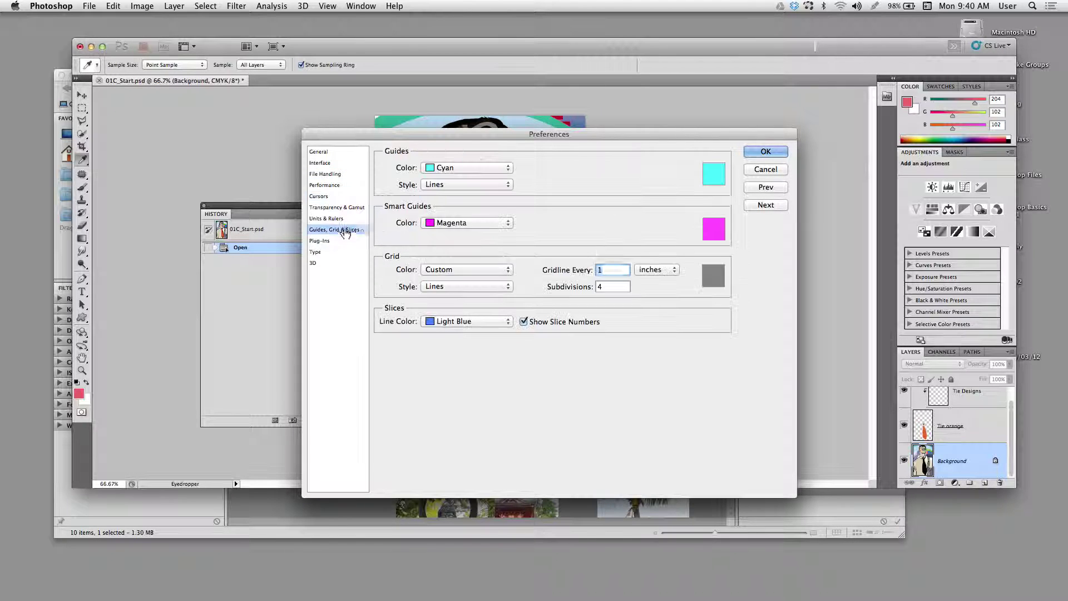
# - Examine the History States setting in the Performance preferences, then accept and close the preferences
pyautogui.click(328, 187)
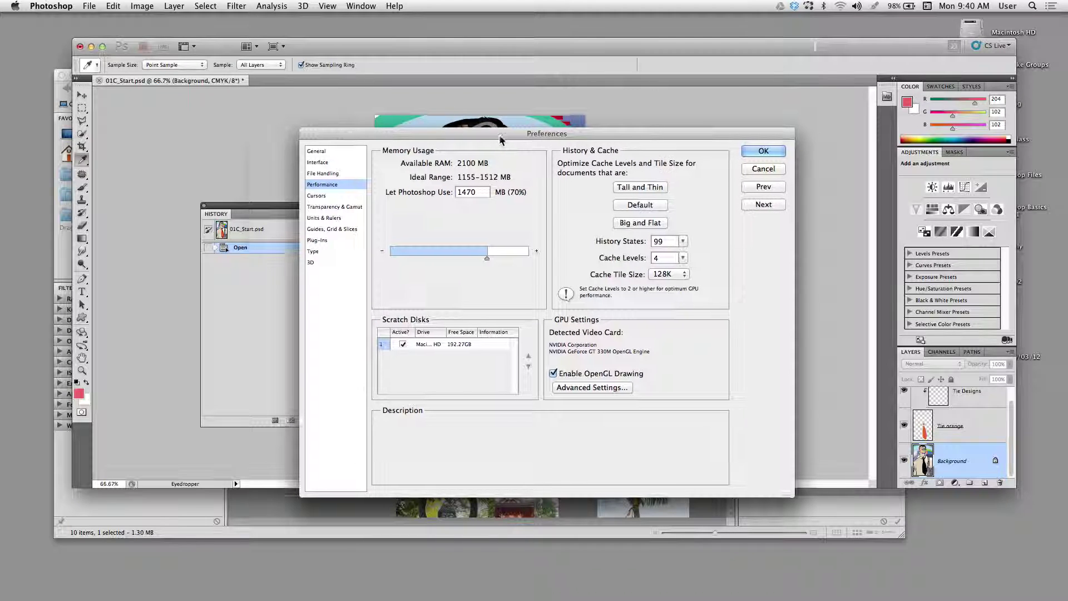
pyautogui.moveTo(508, 138); pyautogui.dragTo(417, 139)
pyautogui.moveTo(548, 245)
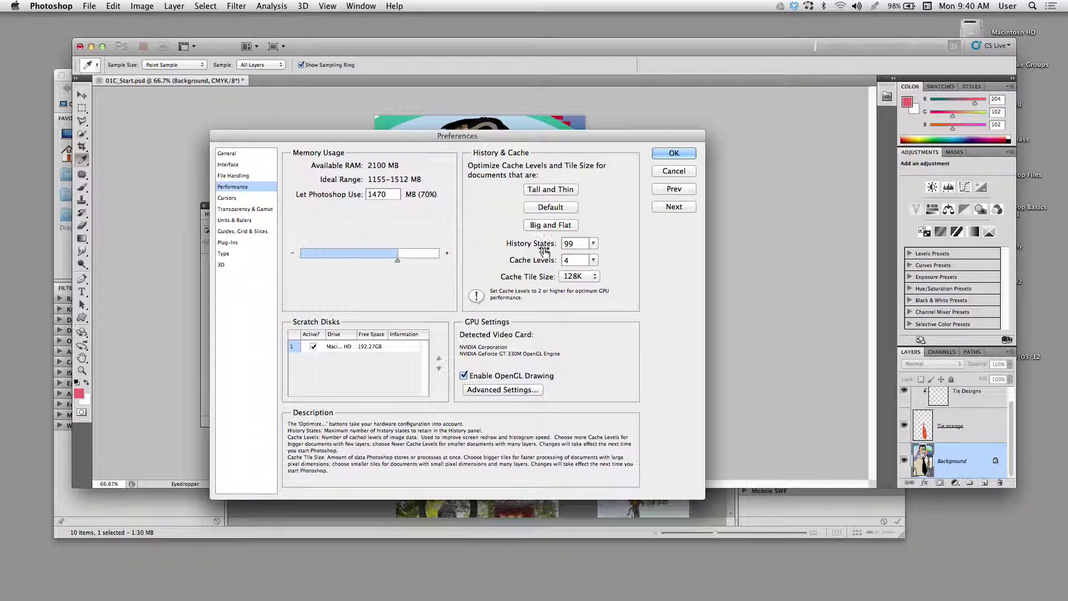
pyautogui.click(594, 243)
pyautogui.moveTo(593, 252)
pyautogui.mouseDown()
pyautogui.moveTo(573, 253)
pyautogui.moveTo(594, 253)
pyautogui.mouseUp()
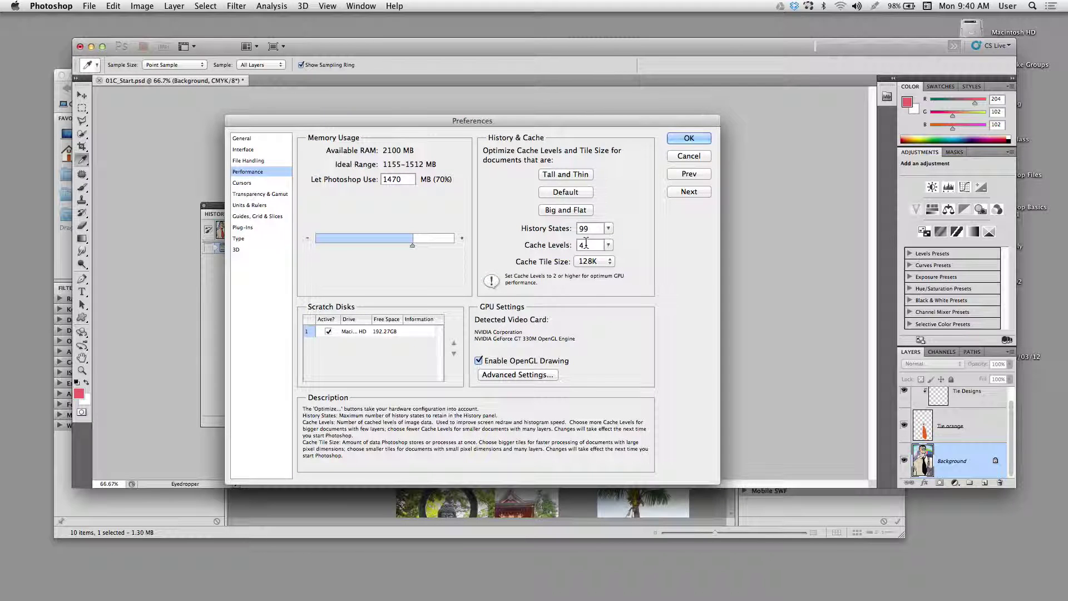
pyautogui.click(679, 140)
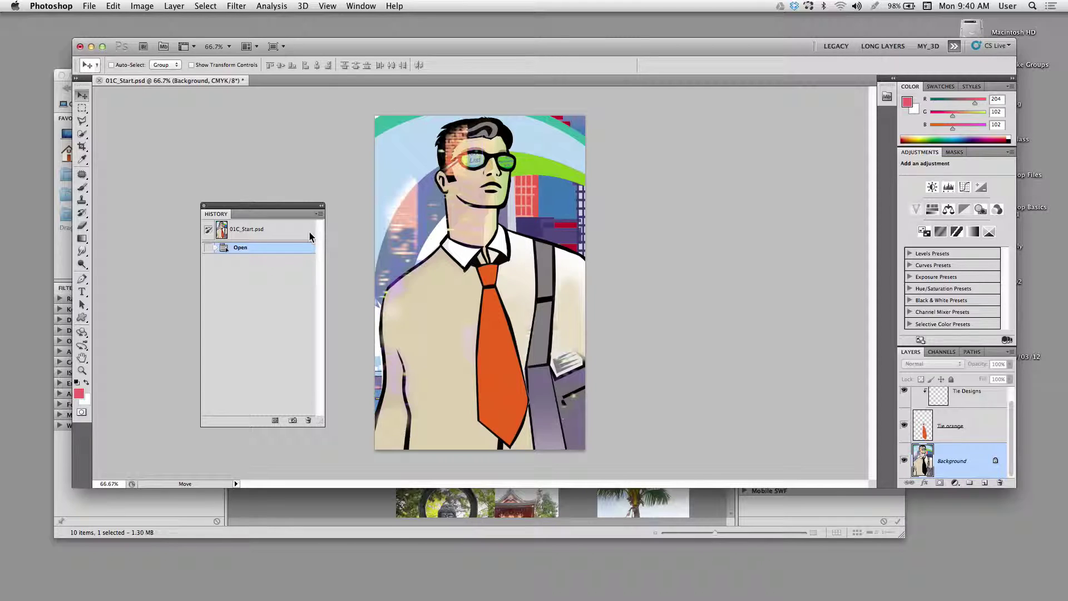
# - Move the History panel higher beside the illustration and activate the Brush tool from its tool group
pyautogui.moveTo(253, 205); pyautogui.dragTo(231, 141)
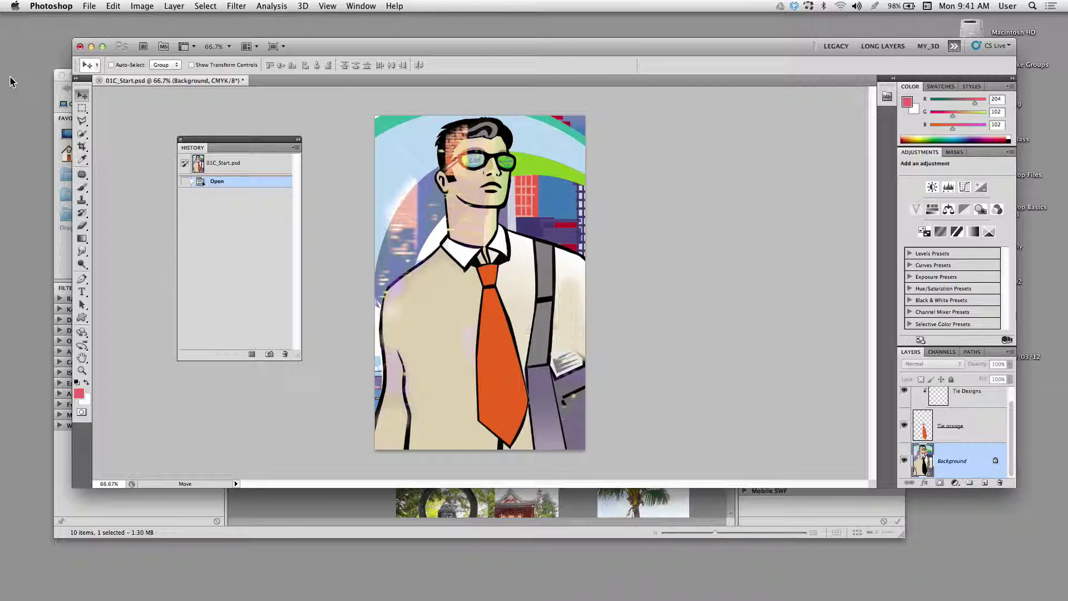
pyautogui.press('b')
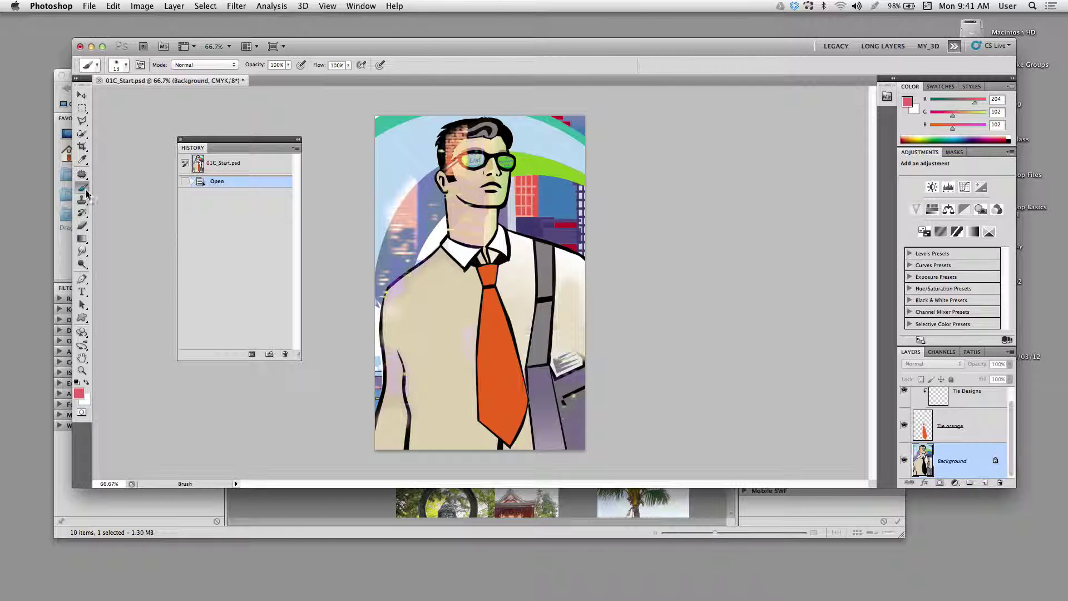
pyautogui.click(83, 189)
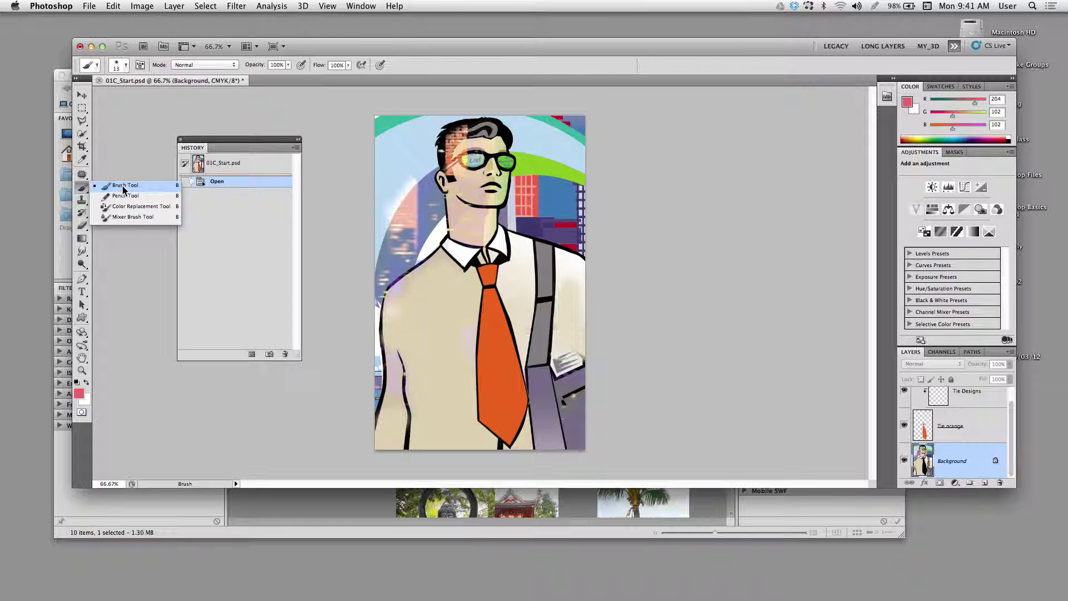
pyautogui.click(123, 189)
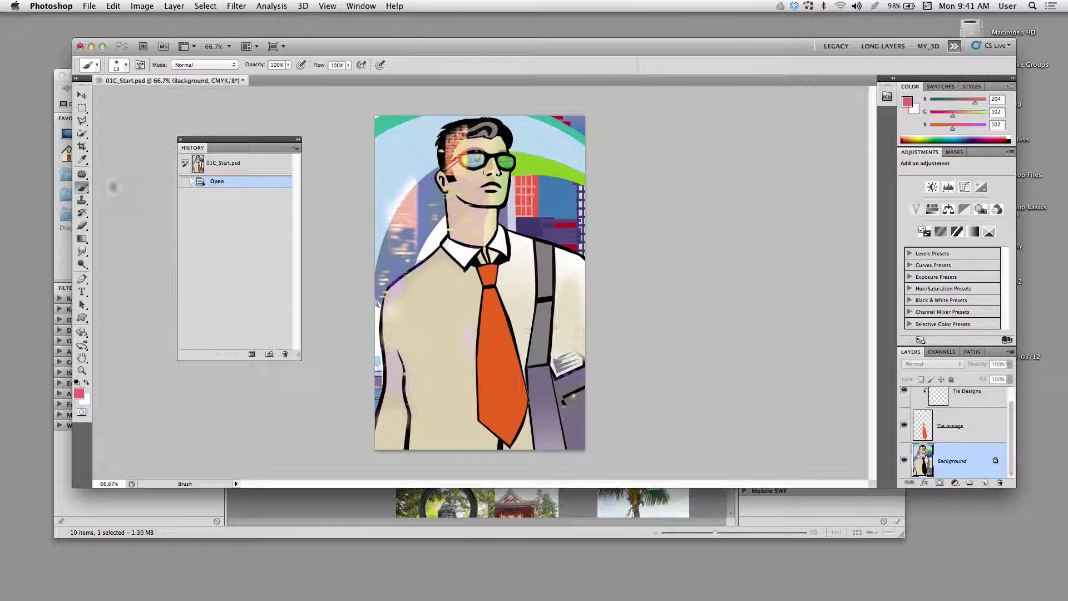
pyautogui.click(85, 190)
pyautogui.click(85, 190)
pyautogui.click(84, 191)
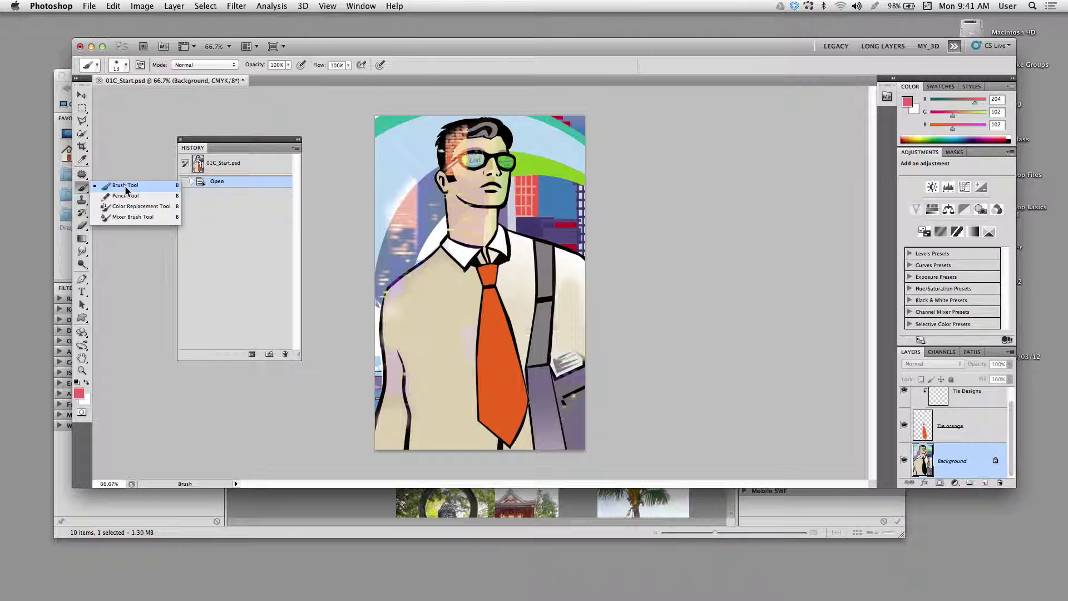
pyautogui.click(85, 186)
pyautogui.click(82, 188)
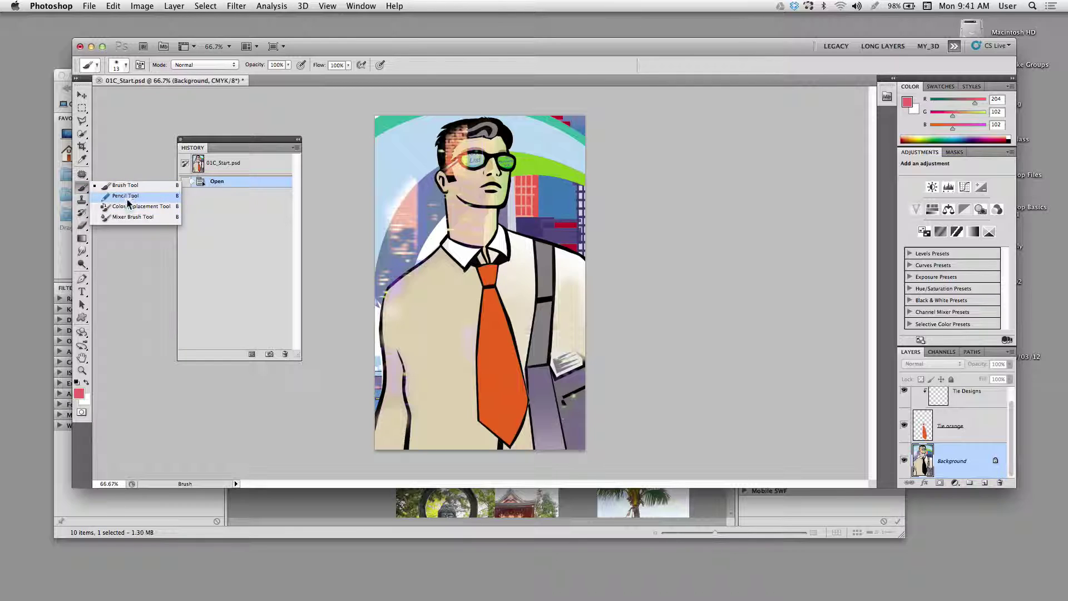
pyautogui.click(120, 186)
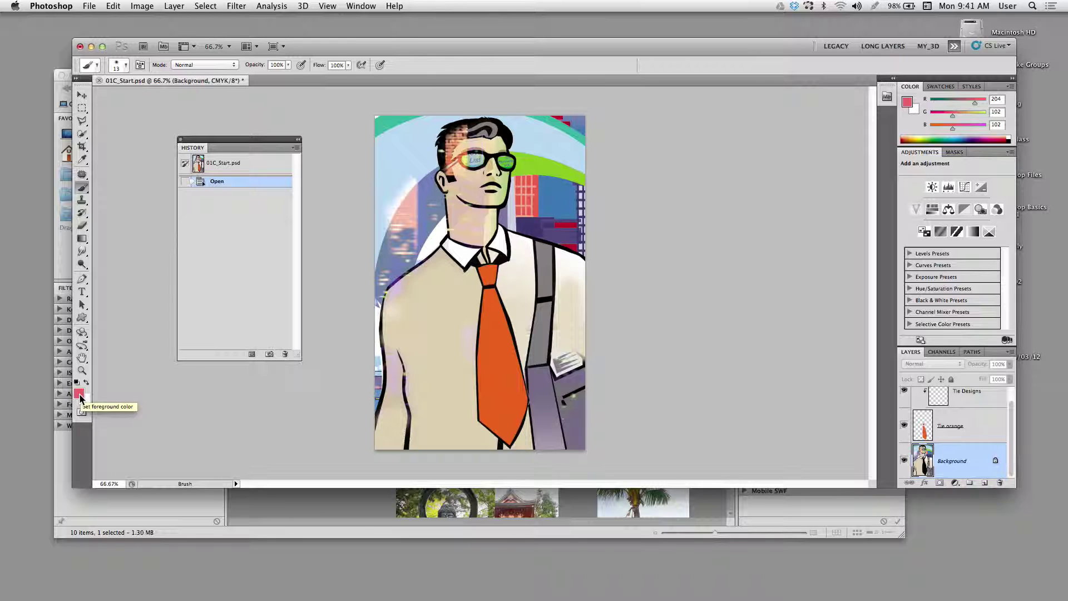
# - Arrange the toolbox in two columns and open the foreground Color Picker over the illustration
pyautogui.click(76, 79)
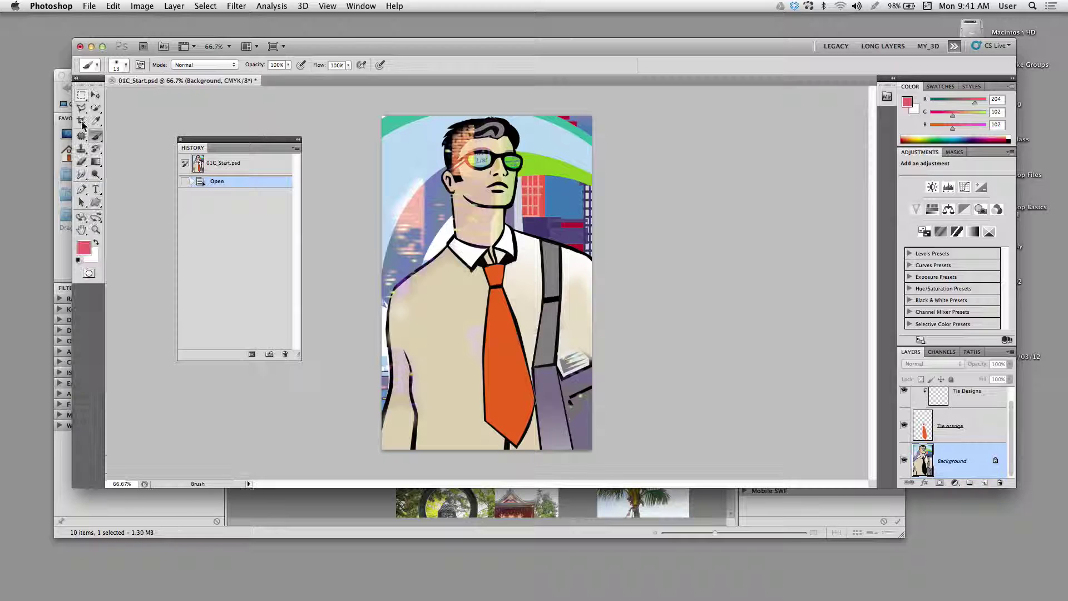
pyautogui.click(84, 252)
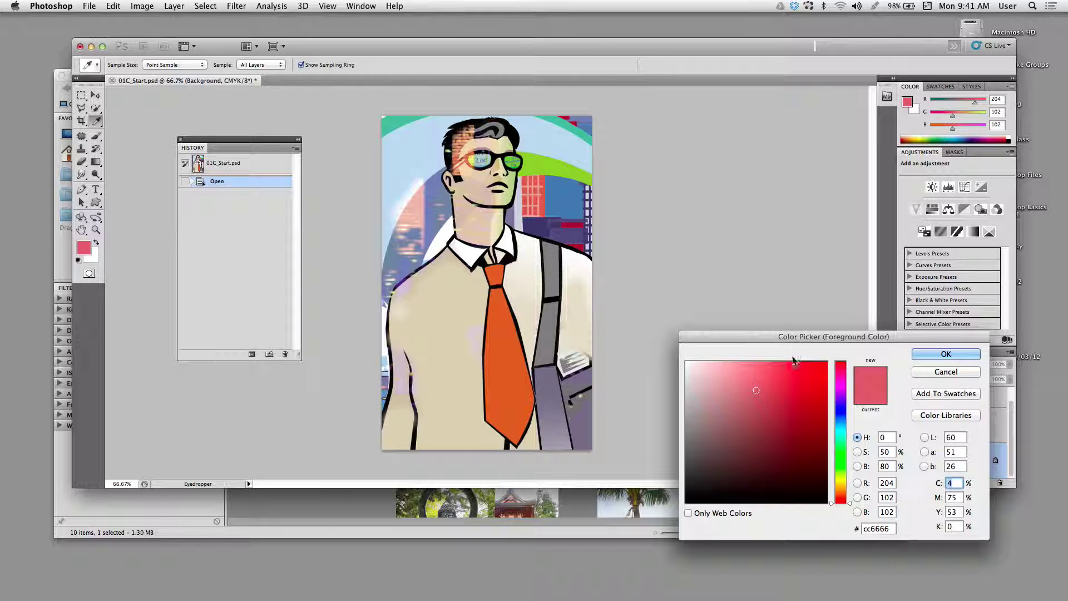
pyautogui.moveTo(792, 338); pyautogui.dragTo(558, 232)
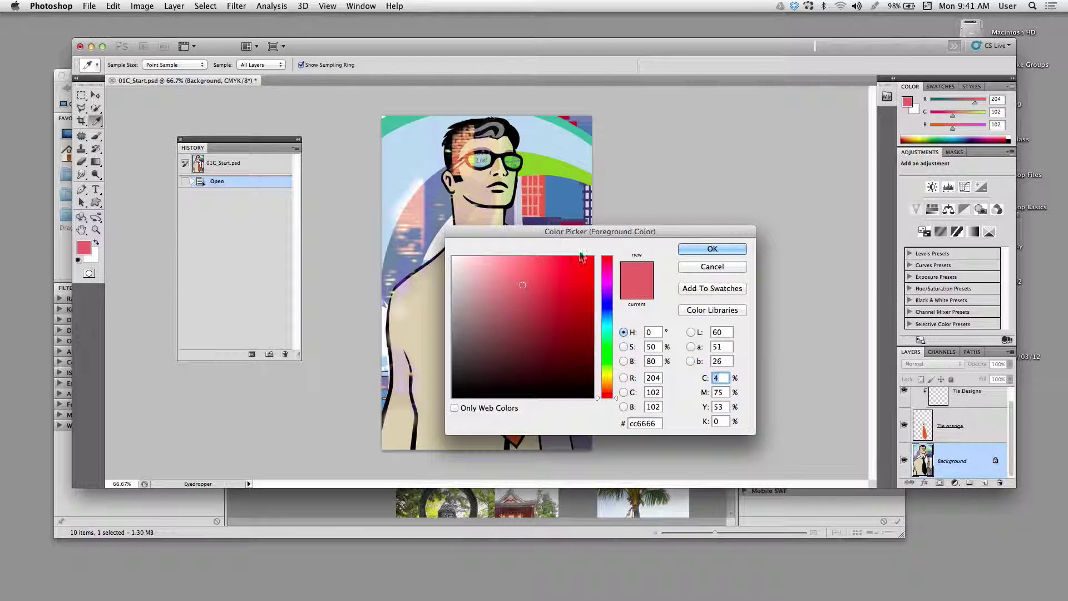
# - Try a pale green foreground color, replacing it with its in-gamut and web-safe substitutes
pyautogui.click(605, 354)
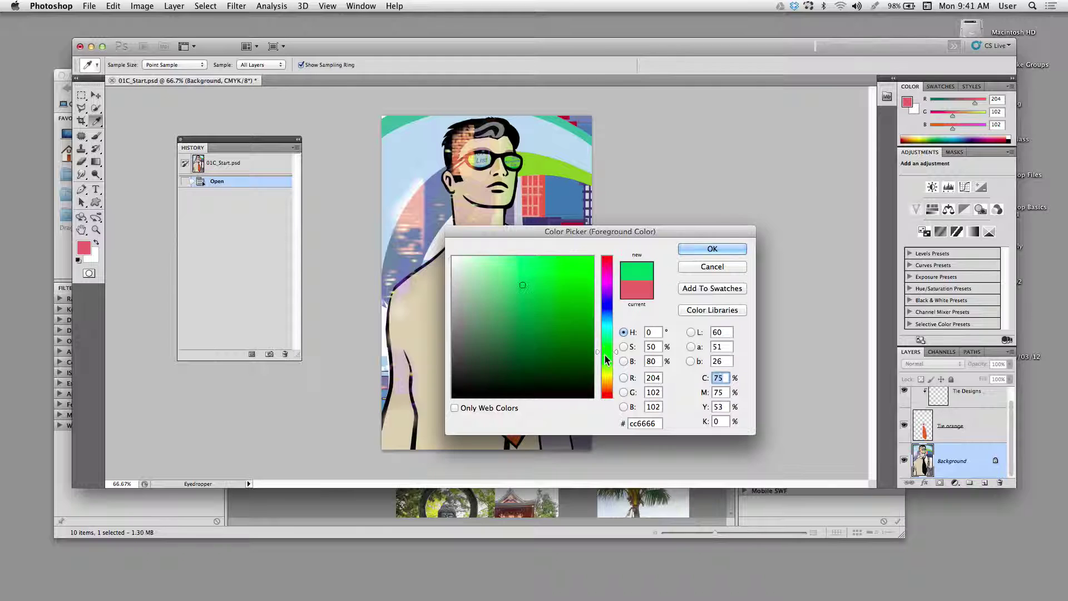
pyautogui.moveTo(506, 277); pyautogui.dragTo(488, 265)
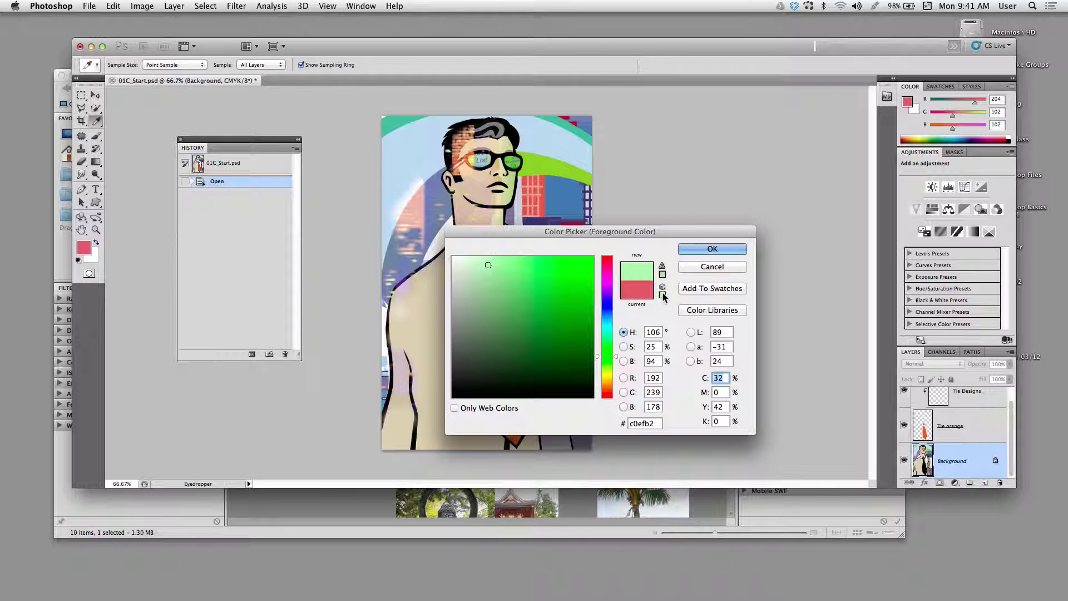
pyautogui.click(662, 268)
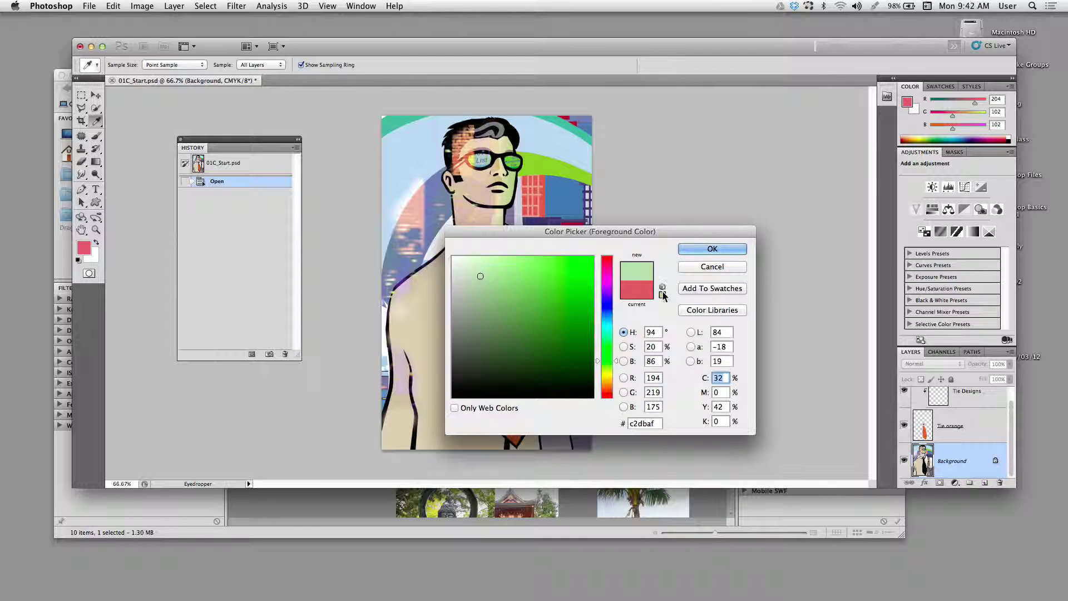
pyautogui.click(663, 291)
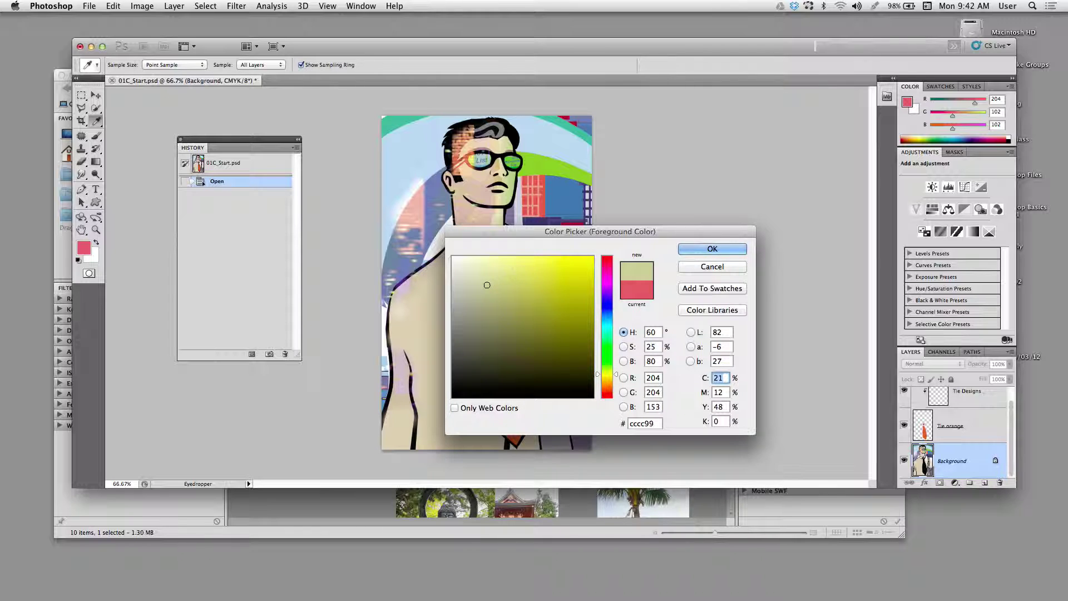
# - Set the foreground color to light green #bff26e and reactivate the Brush tool
pyautogui.click(606, 362)
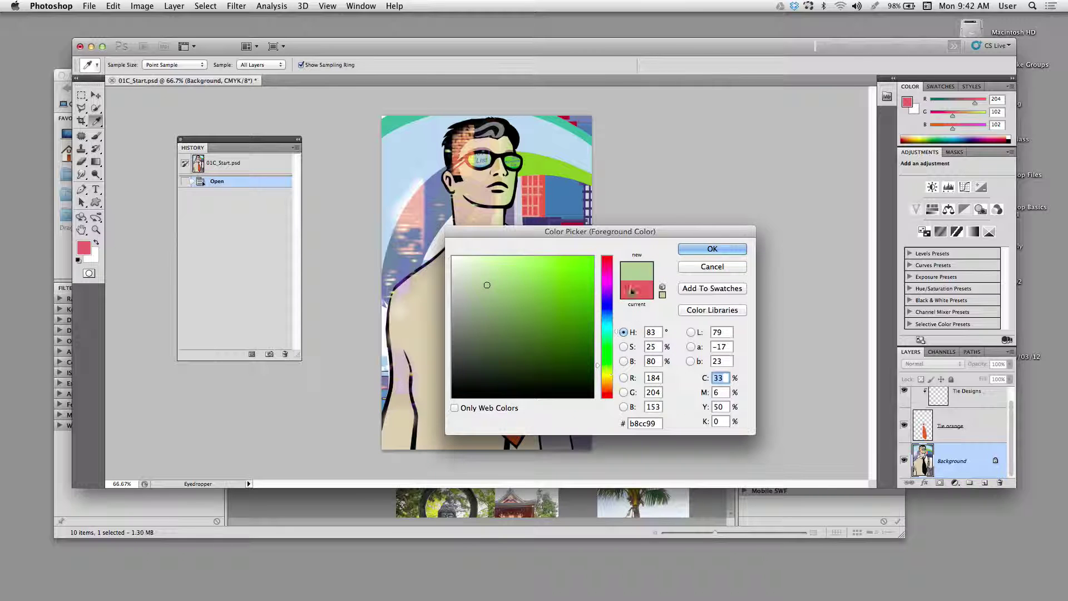
pyautogui.moveTo(537, 258); pyautogui.dragTo(515, 263)
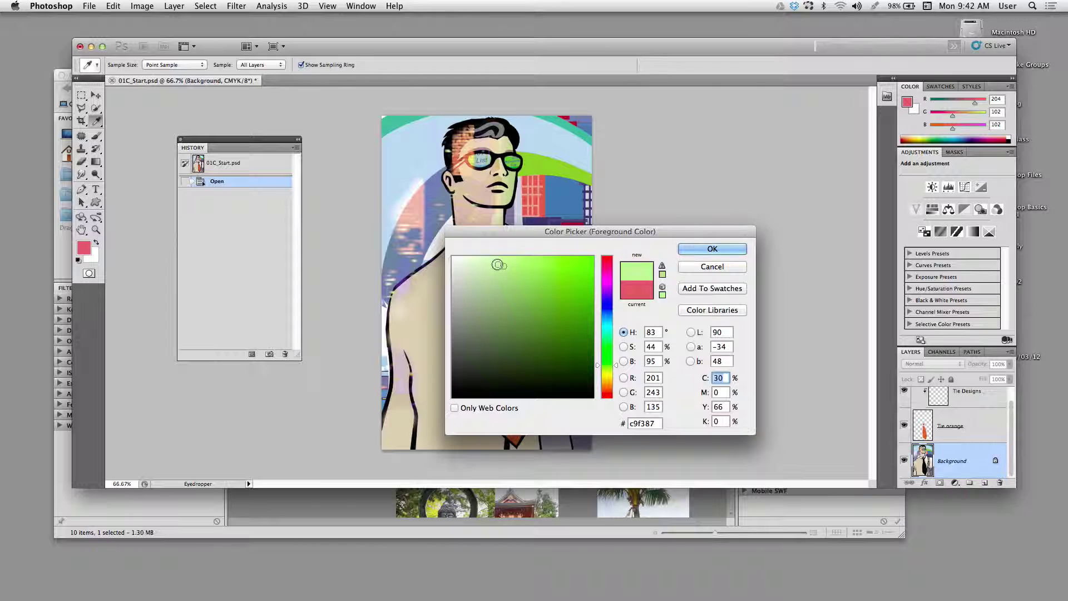
pyautogui.click(546, 279)
pyautogui.moveTo(564, 271); pyautogui.dragTo(529, 263)
pyautogui.click(684, 251)
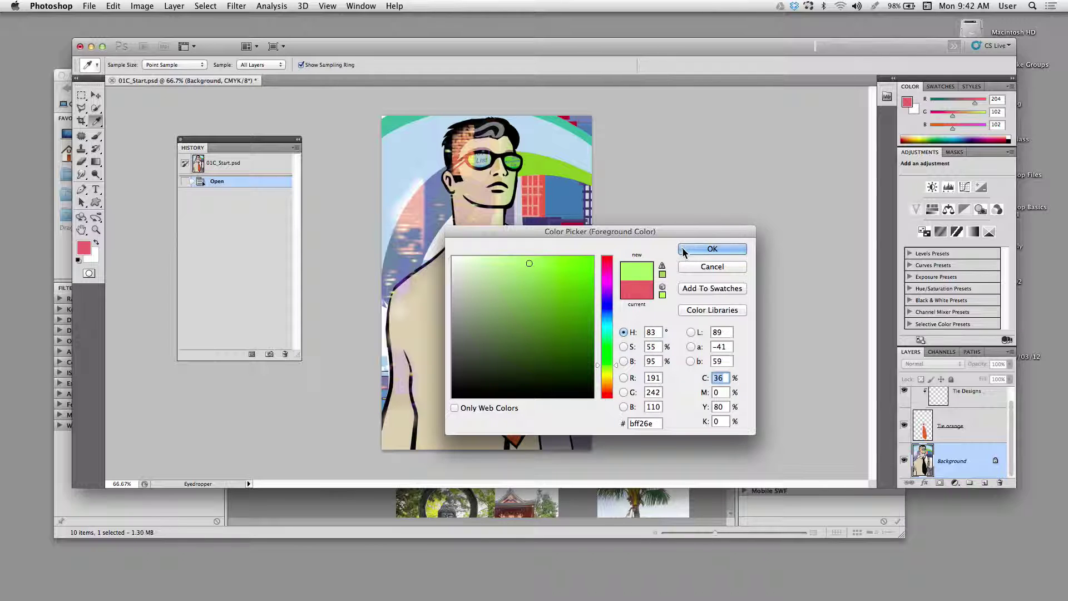
pyautogui.press('b')
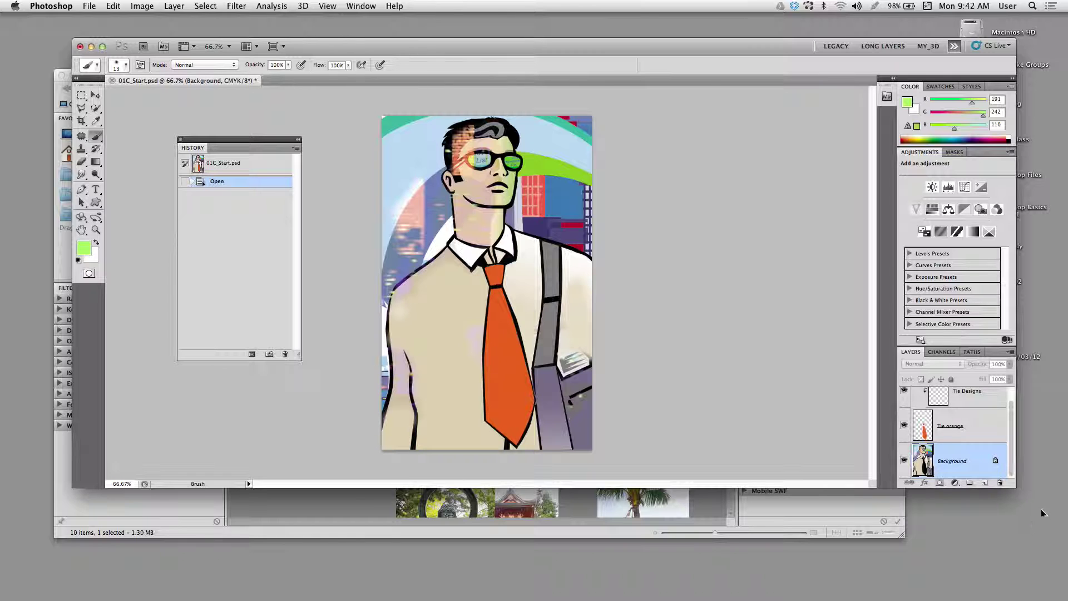
# - Select the Tie Designs layer clipped above the Tie orange layer as the painting target
pyautogui.moveTo(1012, 459); pyautogui.dragTo(1008, 396)
pyautogui.click(997, 412)
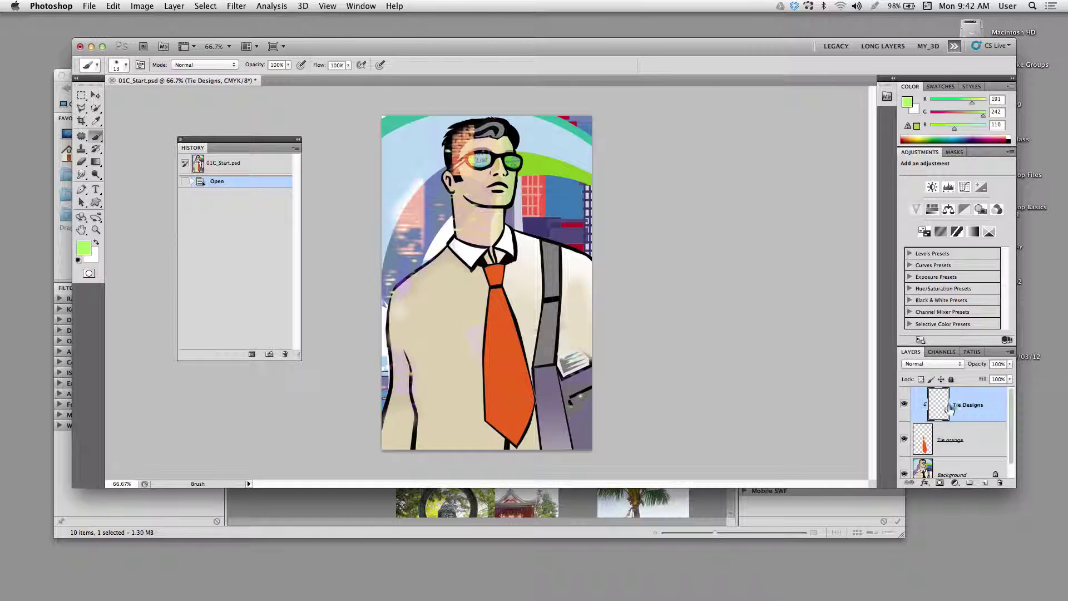
pyautogui.click(990, 441)
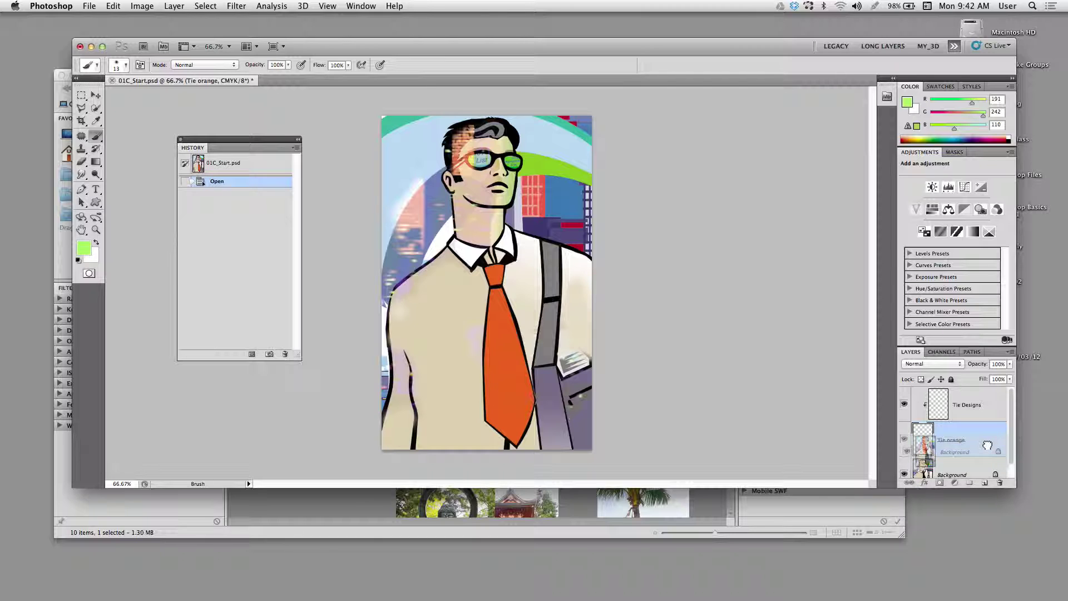
pyautogui.click(992, 420)
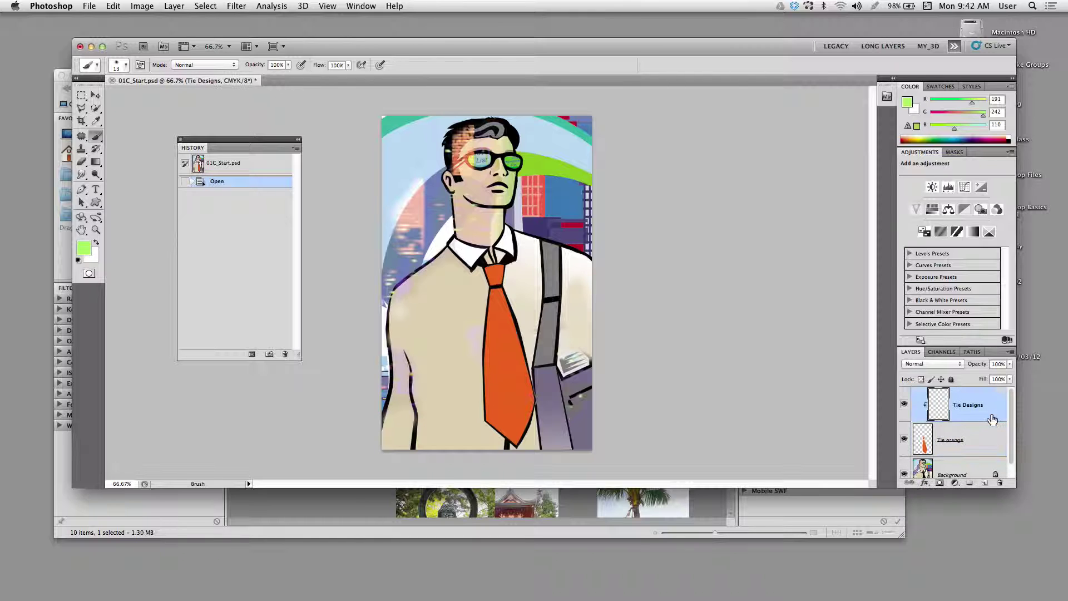
pyautogui.click(989, 442)
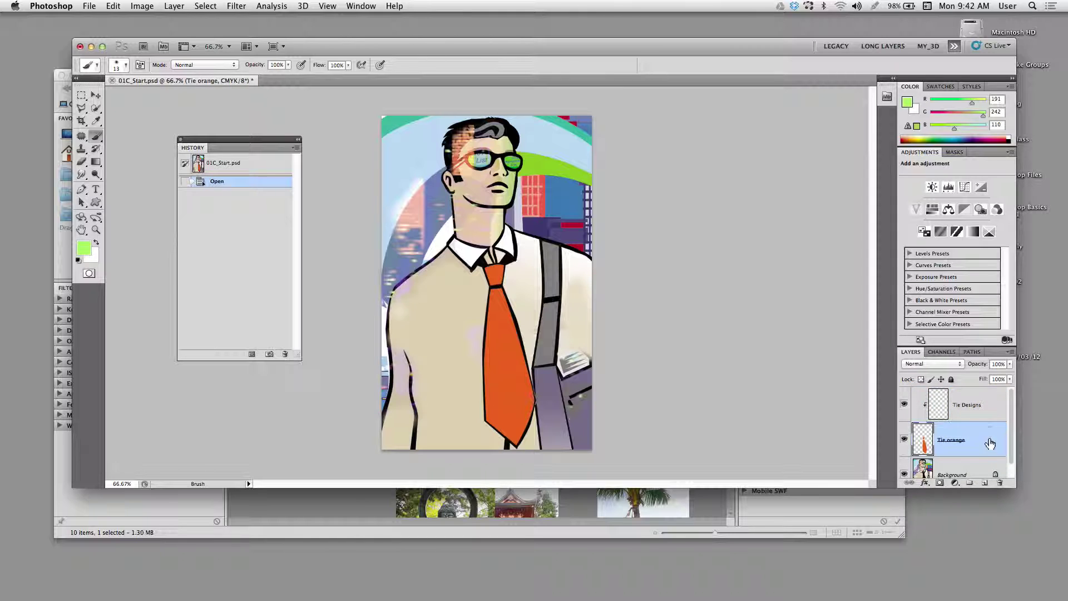
pyautogui.click(987, 417)
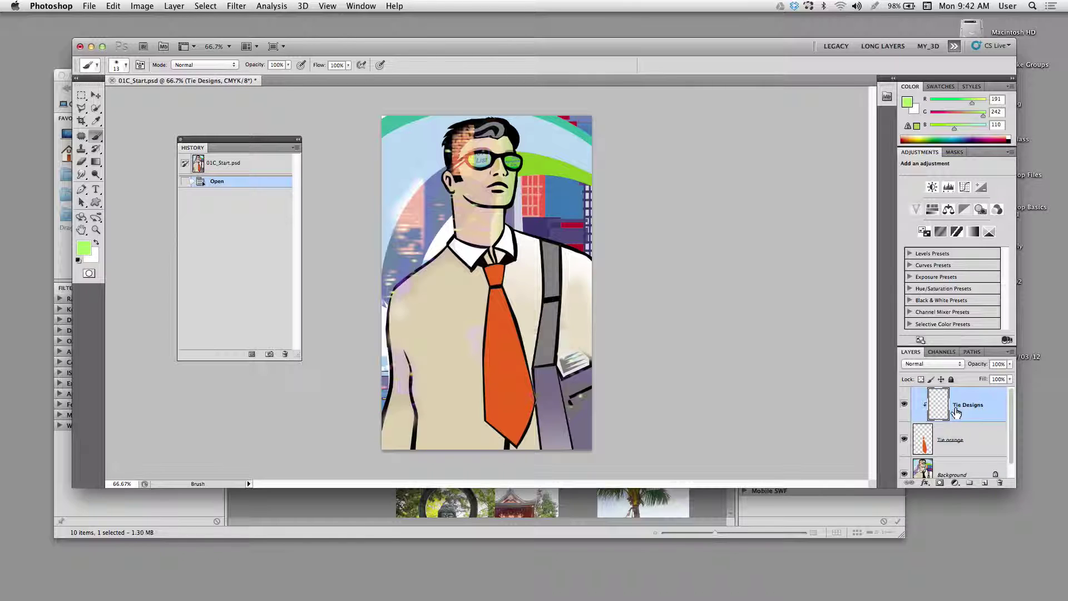
# - Paint six small green dots scattered over the tie with the 13 px soft brush
pyautogui.click(501, 357)
pyautogui.click(498, 382)
pyautogui.click(499, 418)
pyautogui.click(525, 412)
pyautogui.click(522, 384)
pyautogui.click(499, 339)
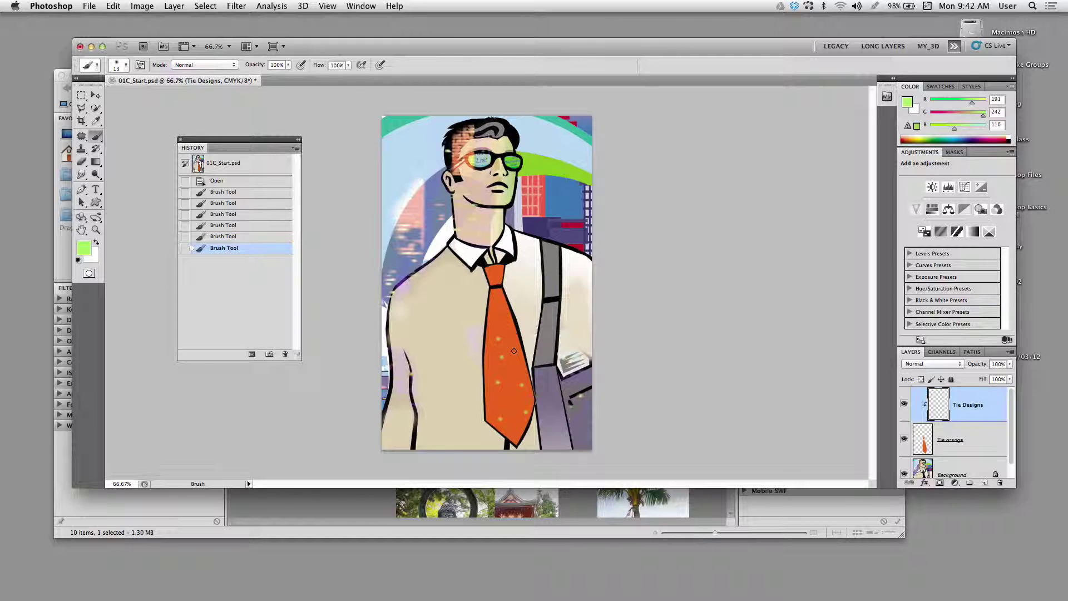
# - Enlarge the brush to 40 px and paint five larger soft green dots along the tie
pyautogui.press(']')
pyautogui.press(']')
pyautogui.press(']')
pyautogui.press(']')
pyautogui.press(']')
pyautogui.press(']')
pyautogui.press(']')
pyautogui.press(']')
pyautogui.press(']')
pyautogui.press(']')
pyautogui.press('[')
pyautogui.press('[')
pyautogui.press('[')
pyautogui.press('[')
pyautogui.press('[')
pyautogui.press('[')
pyautogui.press('[')
pyautogui.press('[')
pyautogui.press('[')
pyautogui.click(498, 324)
pyautogui.click(515, 374)
pyautogui.click(512, 398)
pyautogui.click(492, 406)
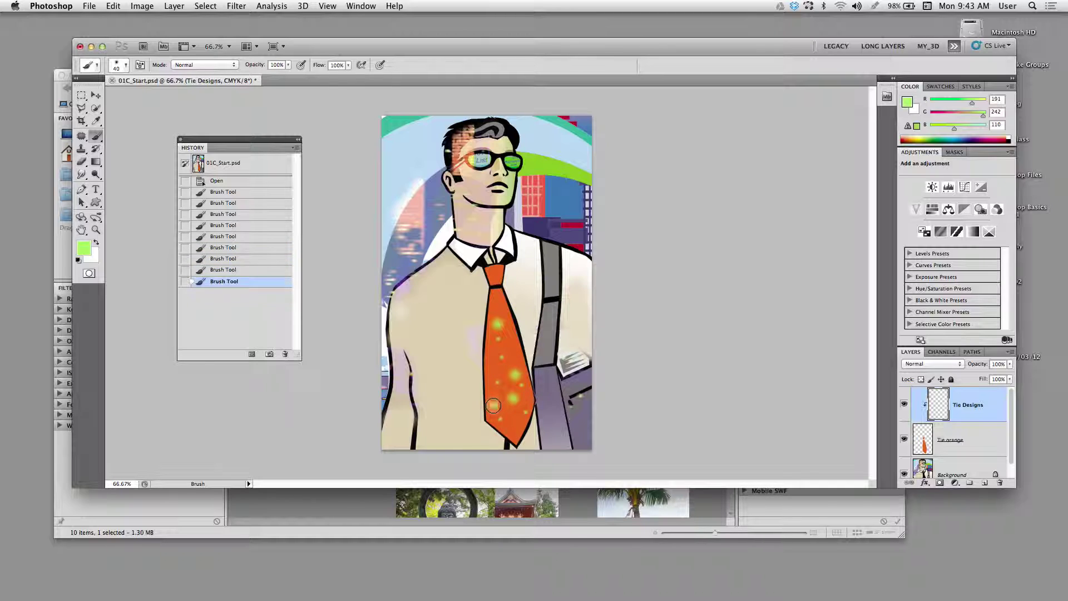
pyautogui.click(513, 427)
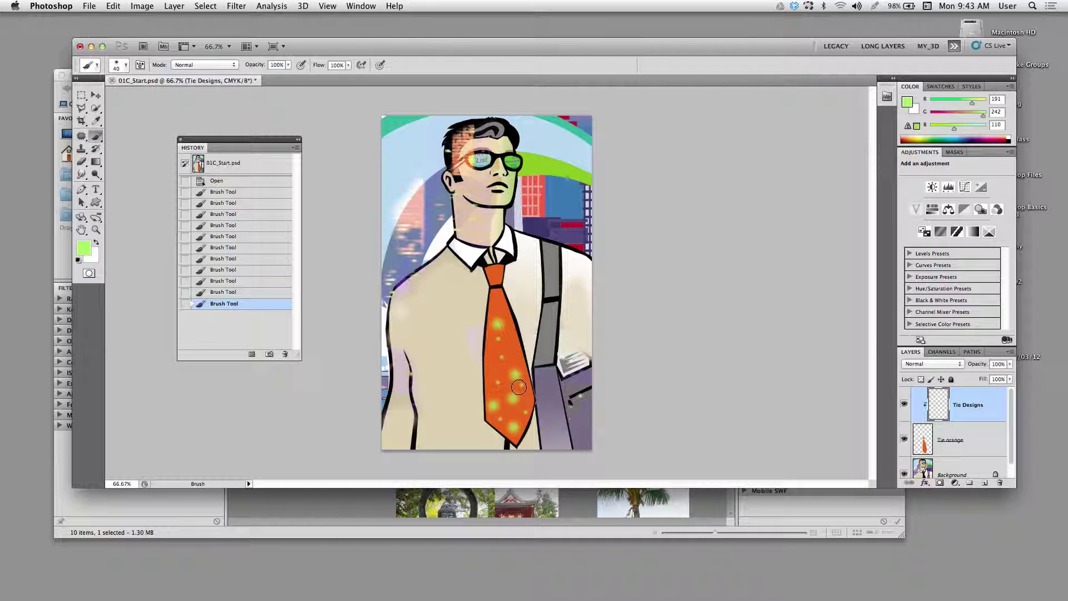
# - Set the brush hardness to 100% in the brush options
pyautogui.rightClick(459, 374)
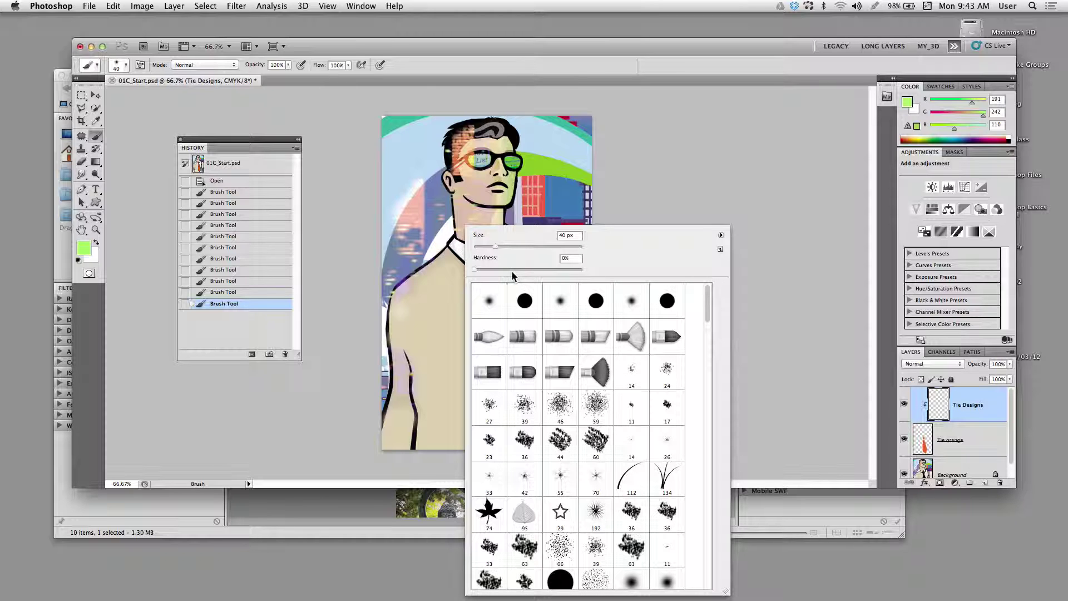
pyautogui.press('Return')
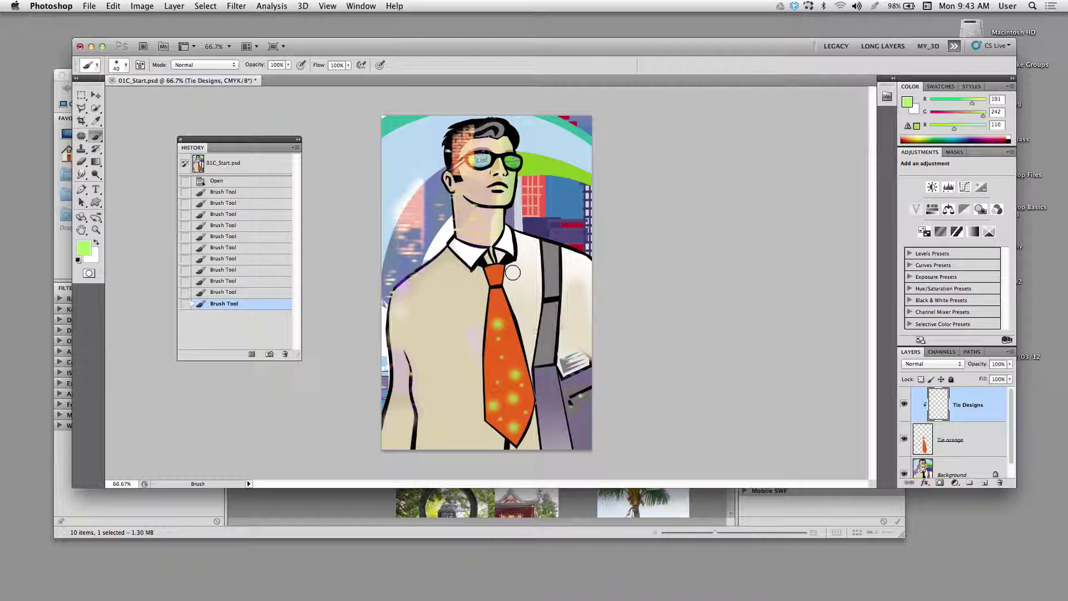
pyautogui.rightClick(493, 295)
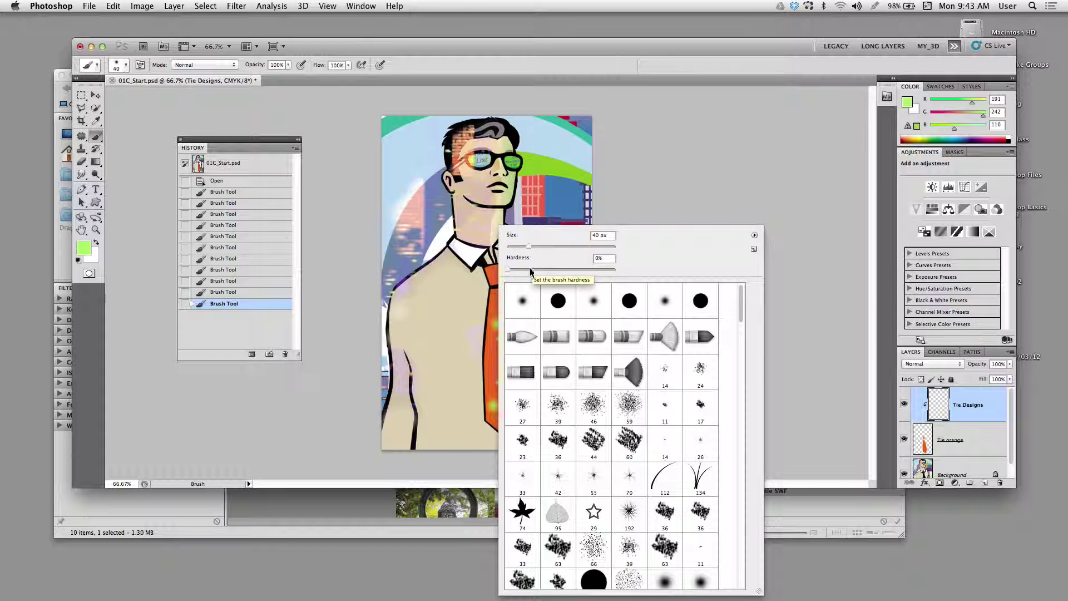
pyautogui.moveTo(511, 271); pyautogui.dragTo(535, 269)
pyautogui.click(616, 269)
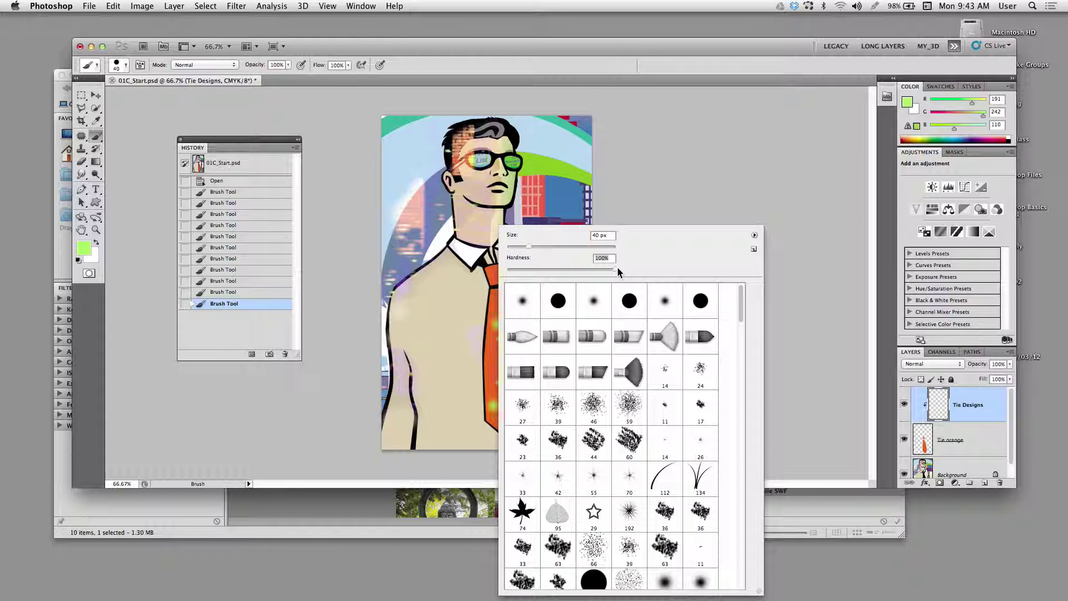
pyautogui.press('Return')
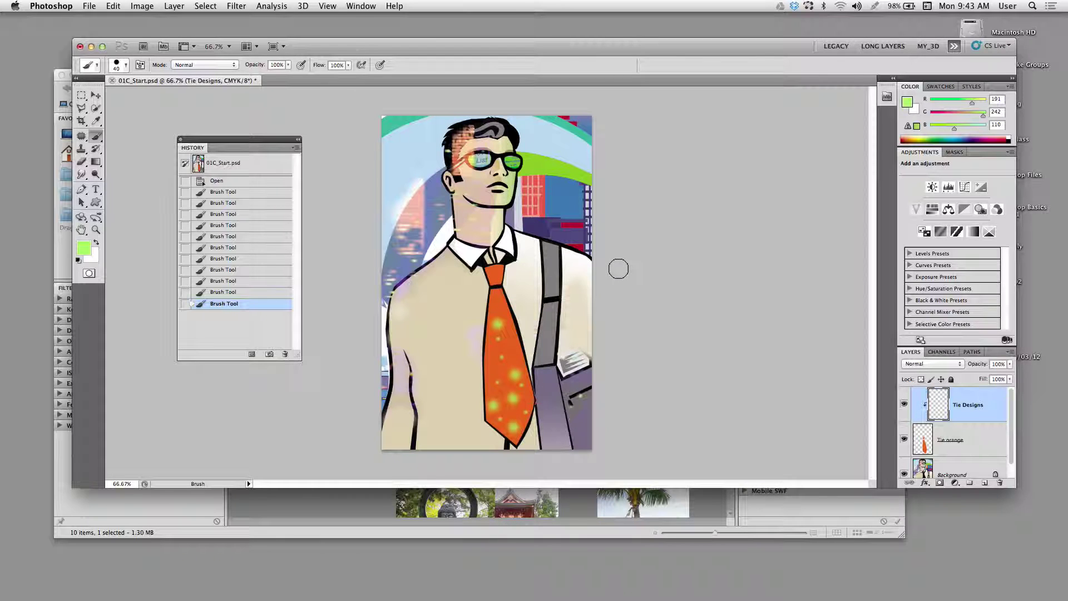
# - Reduce the brush to 25 px and paint three hard-edged green dots in the middle of the tie
pyautogui.press('[')
pyautogui.press('[')
pyautogui.press('[')
pyautogui.click(510, 347)
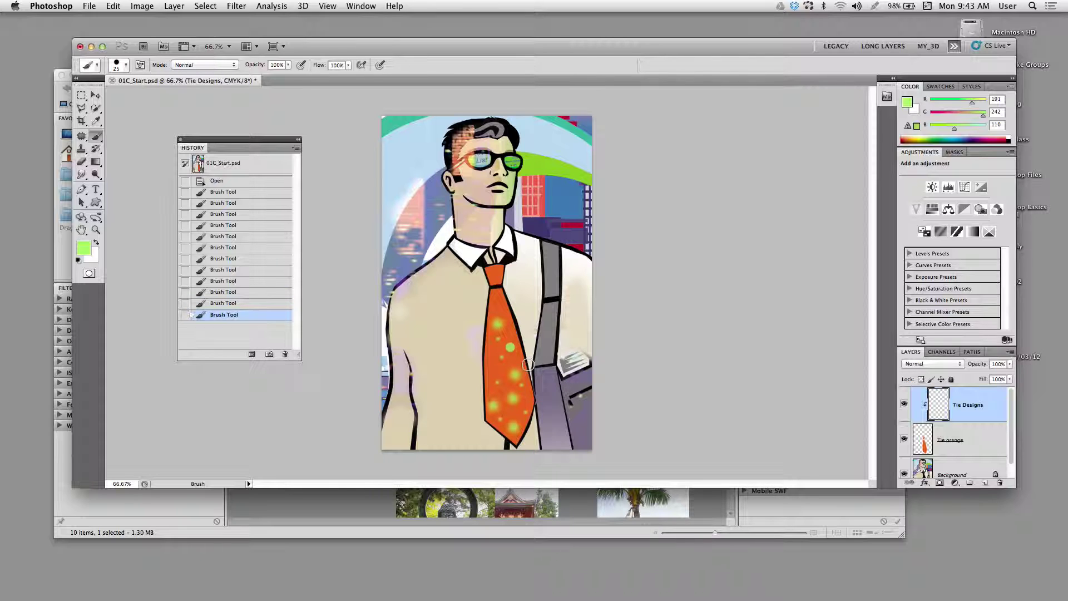
pyautogui.click(494, 367)
pyautogui.click(496, 394)
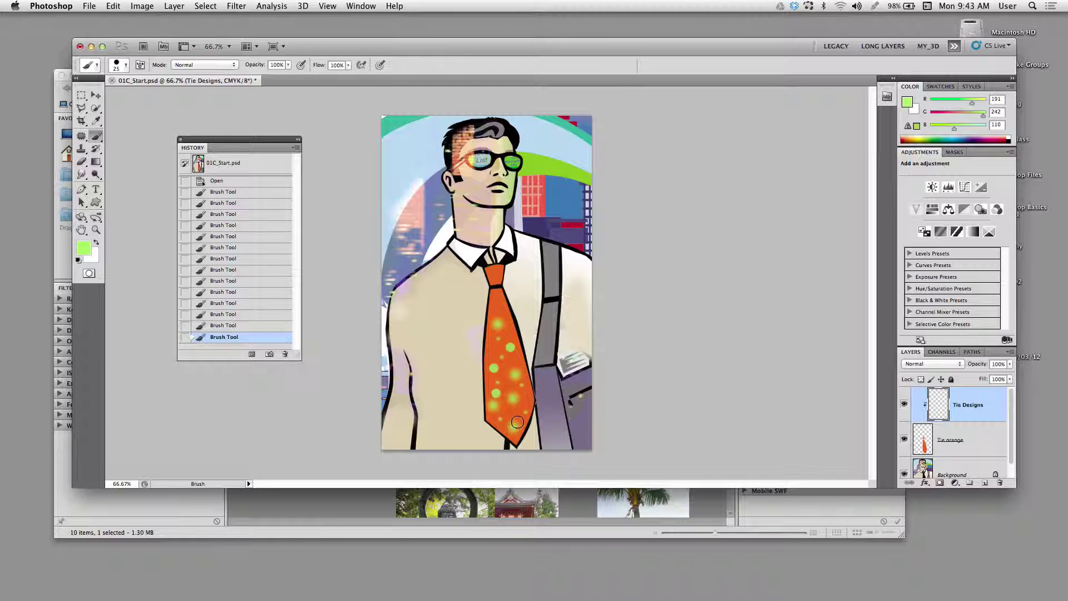
# - Lower the brush hardness to 51% and paint two more green dots on the tie
pyautogui.rightClick(512, 392)
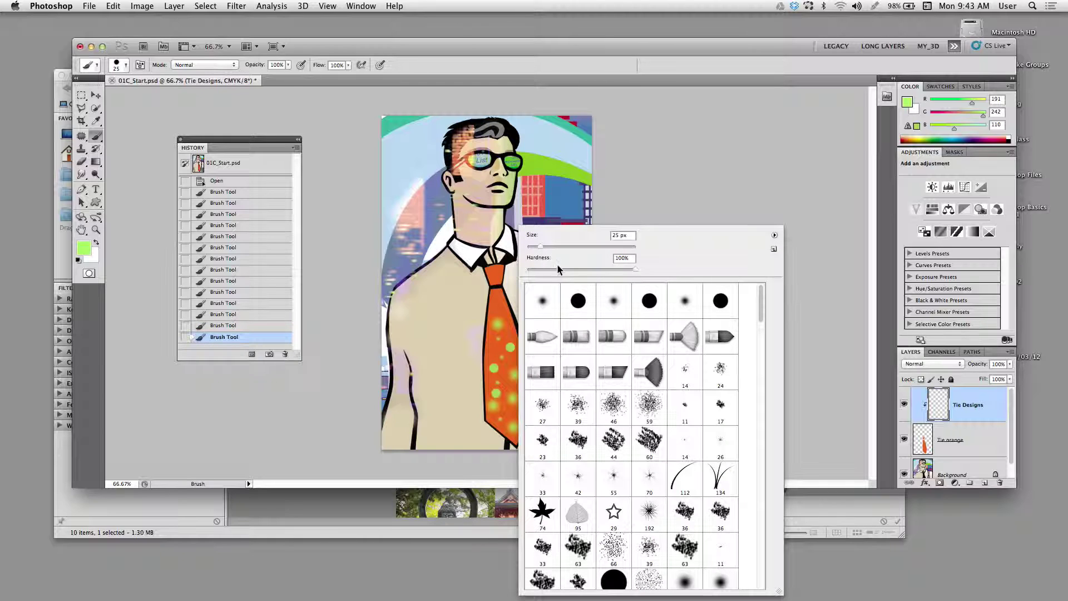
pyautogui.moveTo(609, 268); pyautogui.dragTo(581, 269)
pyautogui.press('Return')
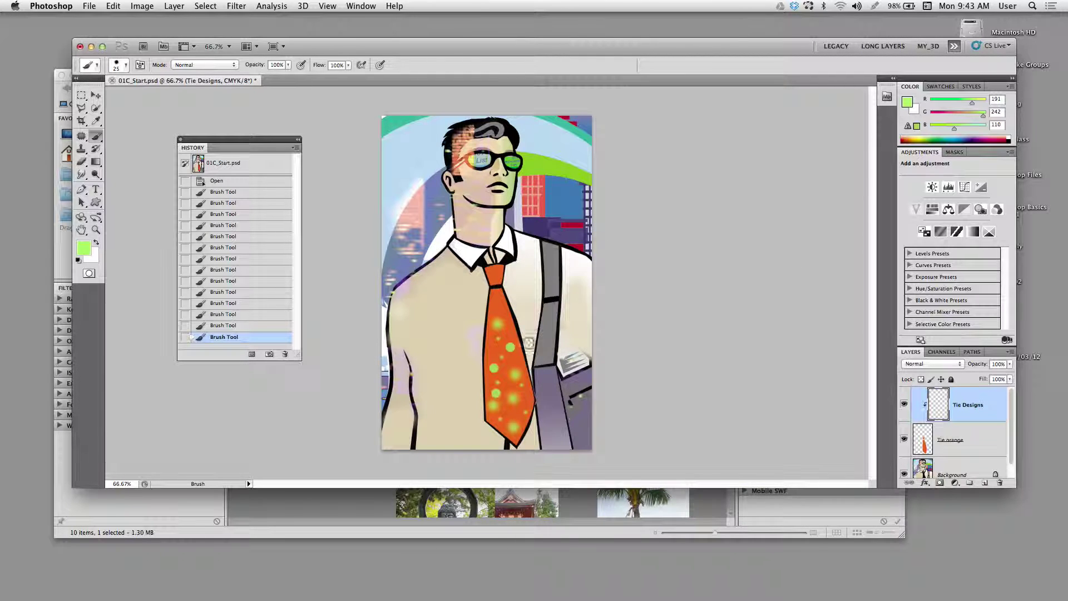
pyautogui.click(493, 354)
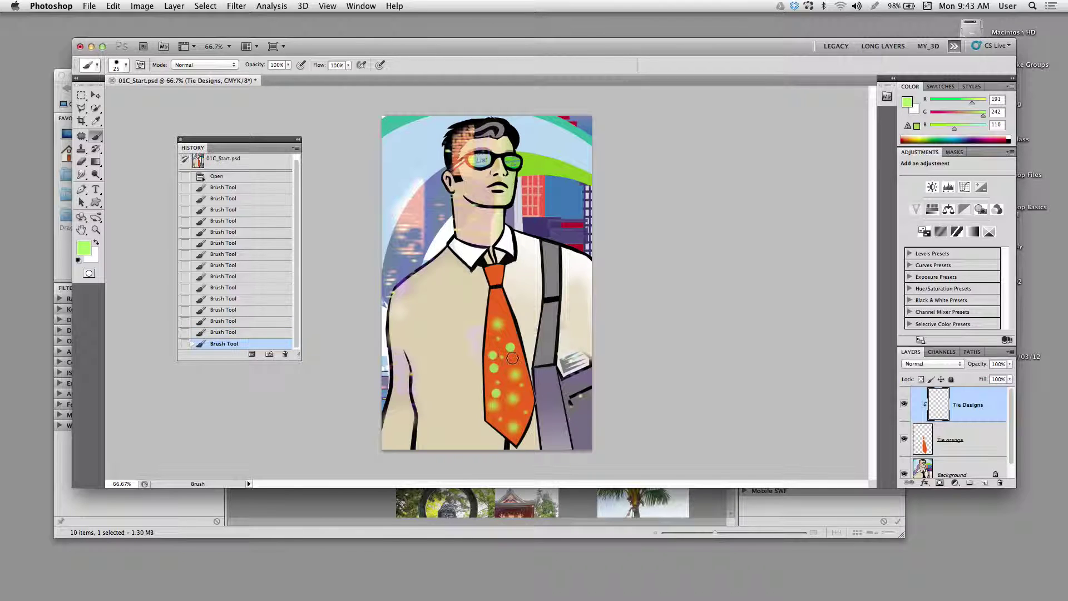
pyautogui.click(515, 360)
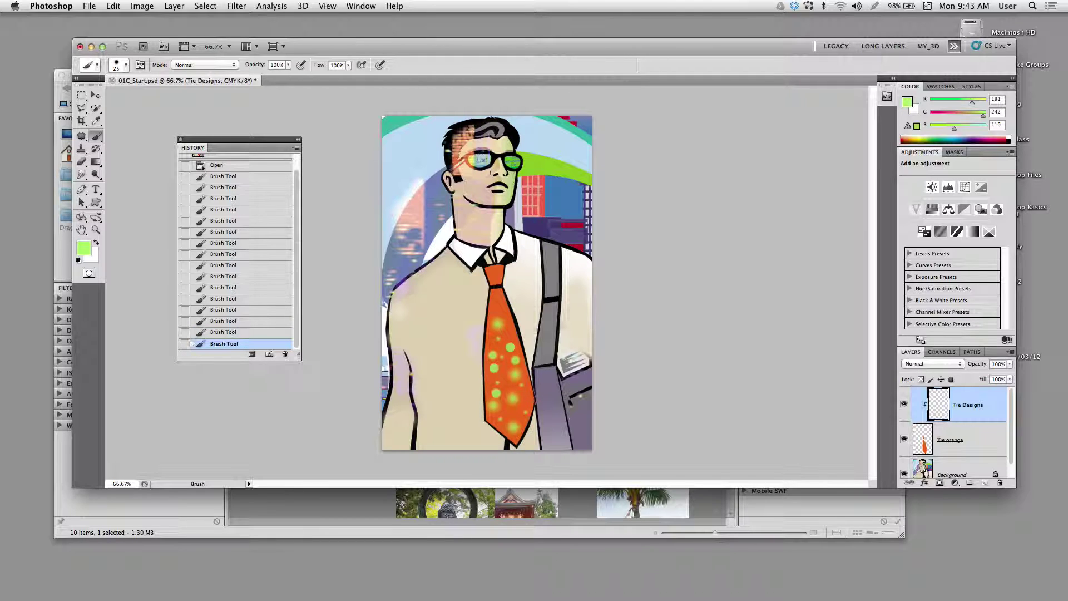
# - Lower the brush hardness to 1% and paint soft green dots on the tie's knot and upper body
pyautogui.rightClick(510, 362)
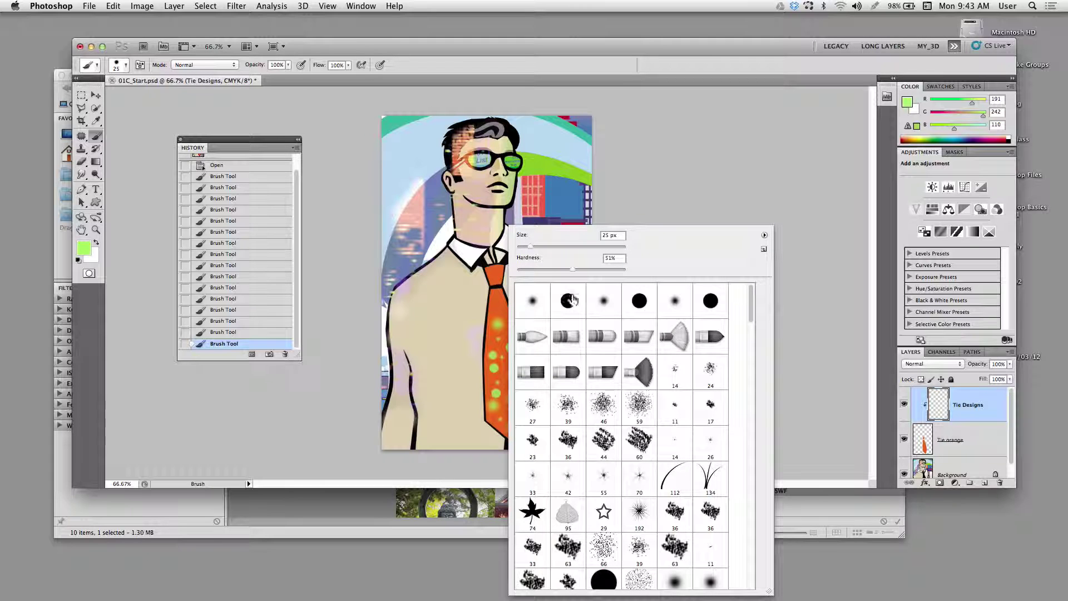
pyautogui.moveTo(533, 269); pyautogui.dragTo(517, 272)
pyautogui.press('Return')
pyautogui.click(499, 274)
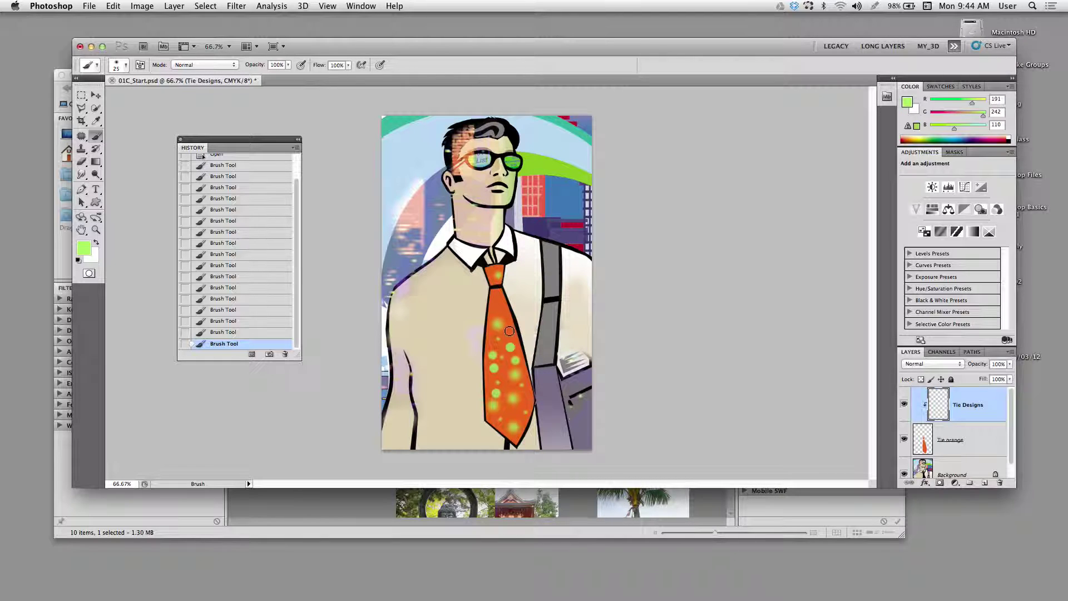
pyautogui.click(497, 346)
# - Browse the brush presets from the round tips through the stars and hearts to the splatter brushes without choosing one
pyautogui.rightClick(500, 344)
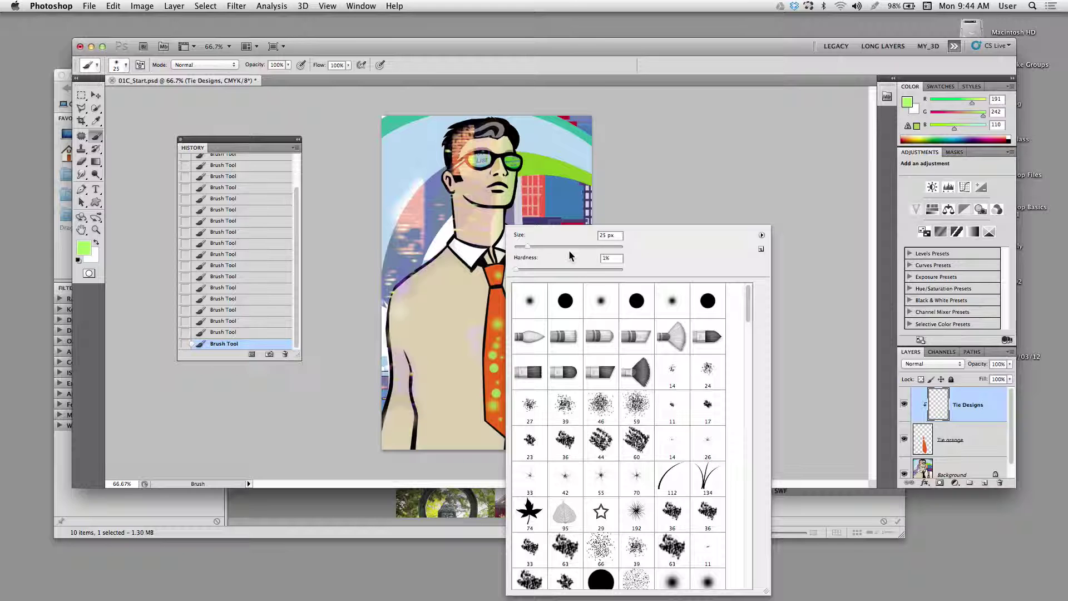
pyautogui.moveTo(749, 312); pyautogui.dragTo(739, 380)
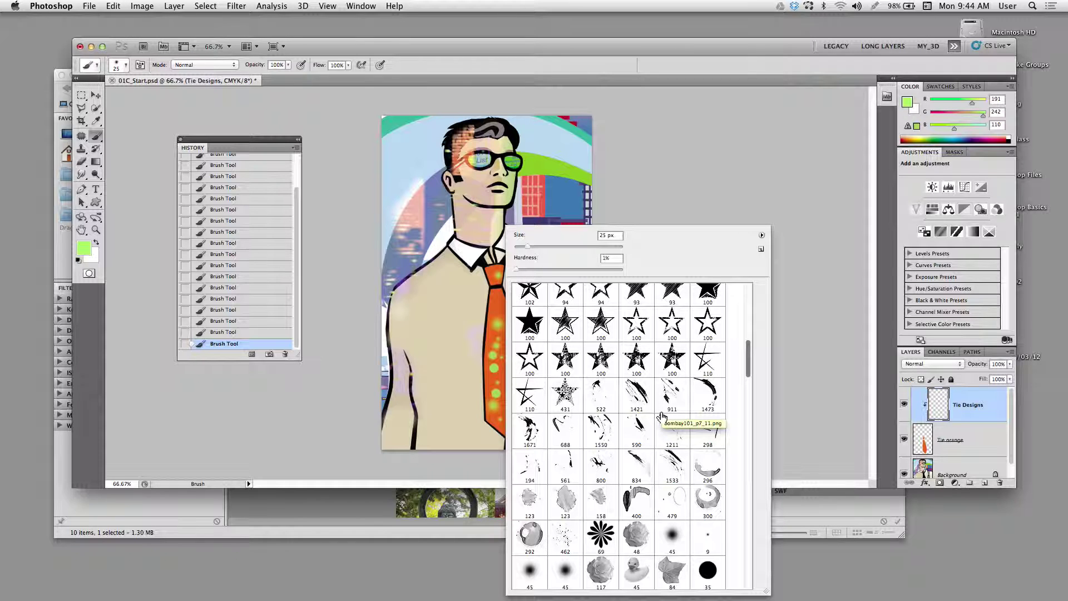
pyautogui.moveTo(749, 371); pyautogui.dragTo(745, 513)
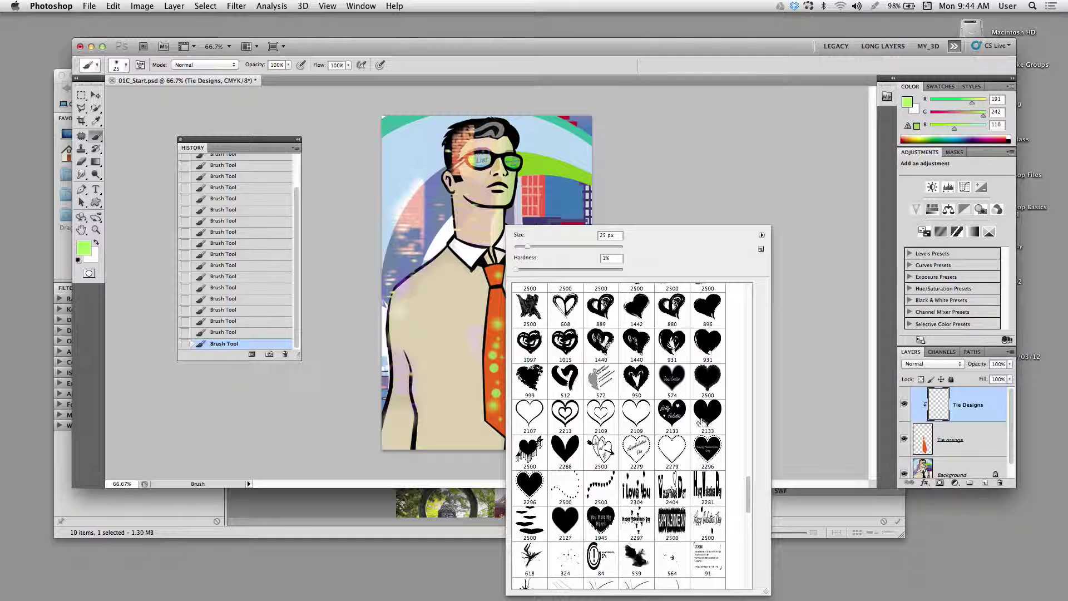
pyautogui.moveTo(748, 499); pyautogui.dragTo(749, 545)
pyautogui.moveTo(749, 551); pyautogui.dragTo(750, 573)
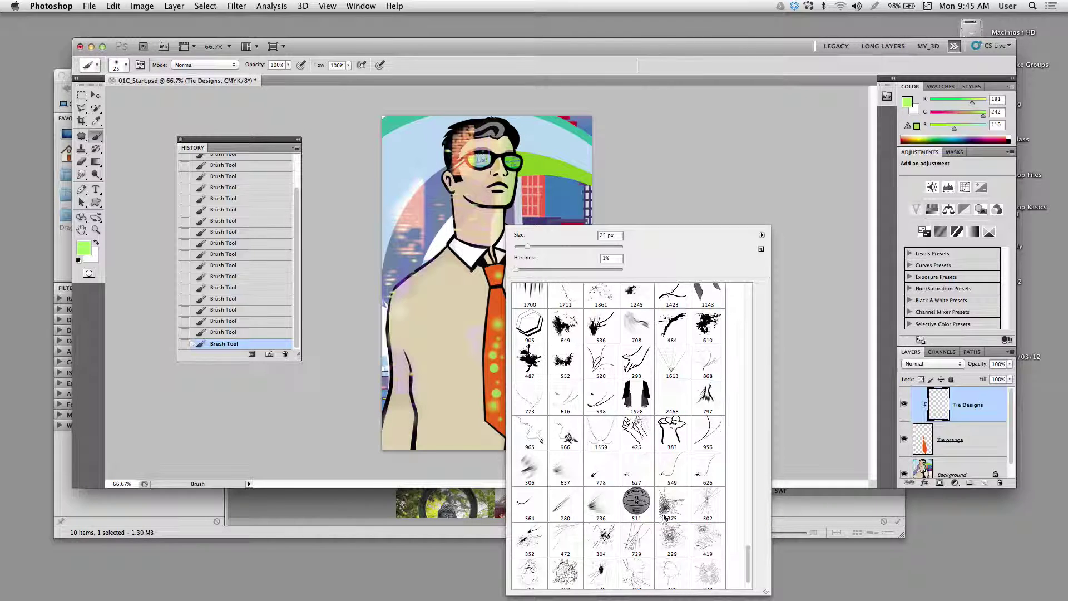
pyautogui.press('Return')
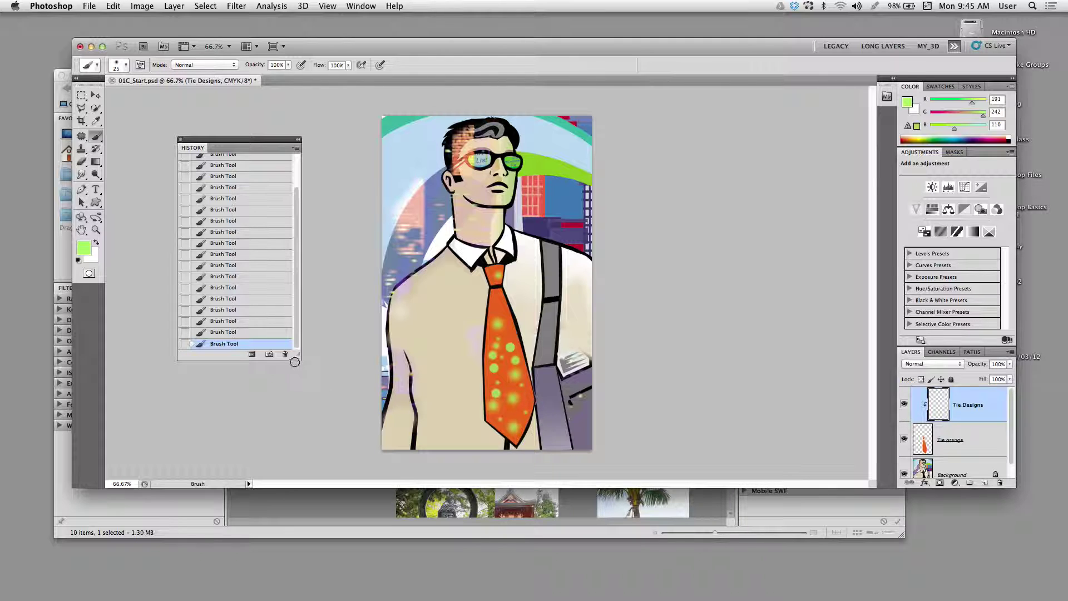
# - Enlarge the History panel and step back through the Brush Tool states one at a time to the third stroke
pyautogui.moveTo(296, 361); pyautogui.dragTo(305, 426)
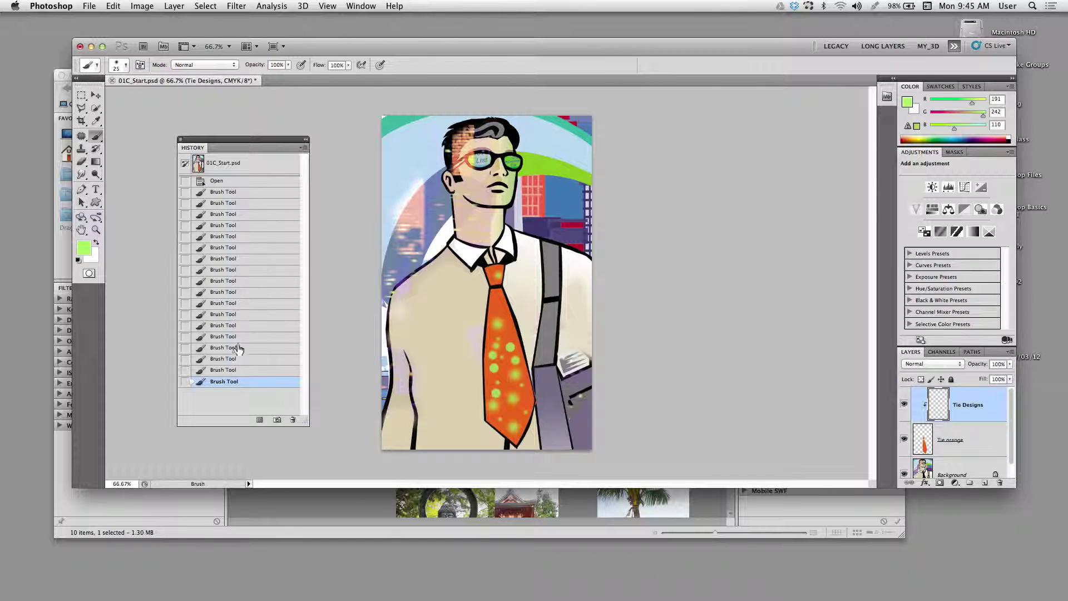
pyautogui.click(239, 370)
pyautogui.click(245, 359)
pyautogui.click(245, 348)
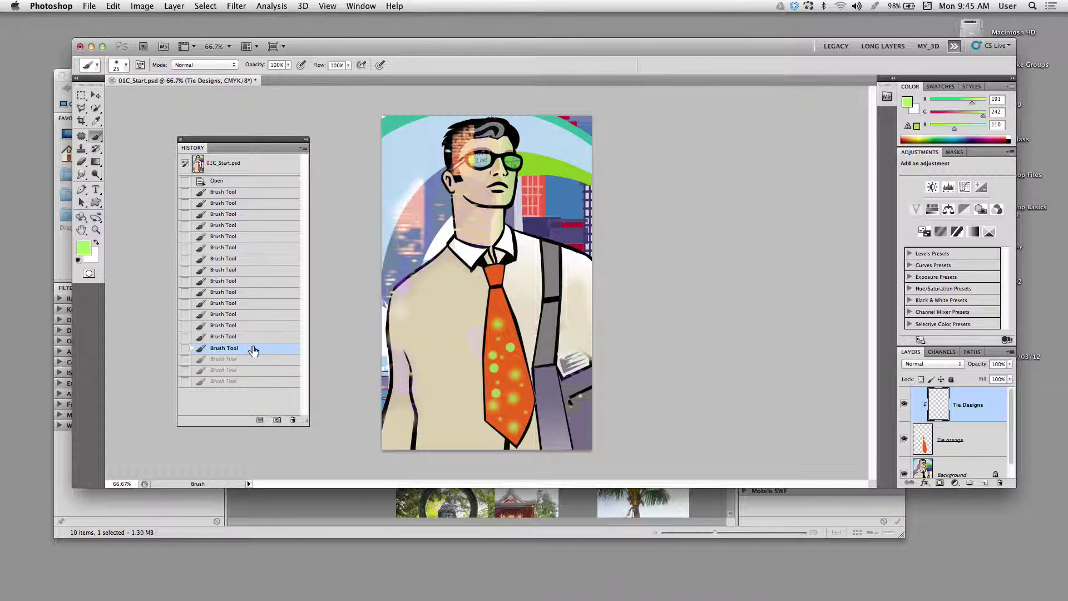
pyautogui.click(249, 337)
pyautogui.click(255, 325)
pyautogui.click(268, 314)
pyautogui.click(257, 303)
pyautogui.click(245, 292)
pyautogui.click(268, 281)
pyautogui.click(255, 270)
pyautogui.click(248, 259)
pyautogui.click(243, 248)
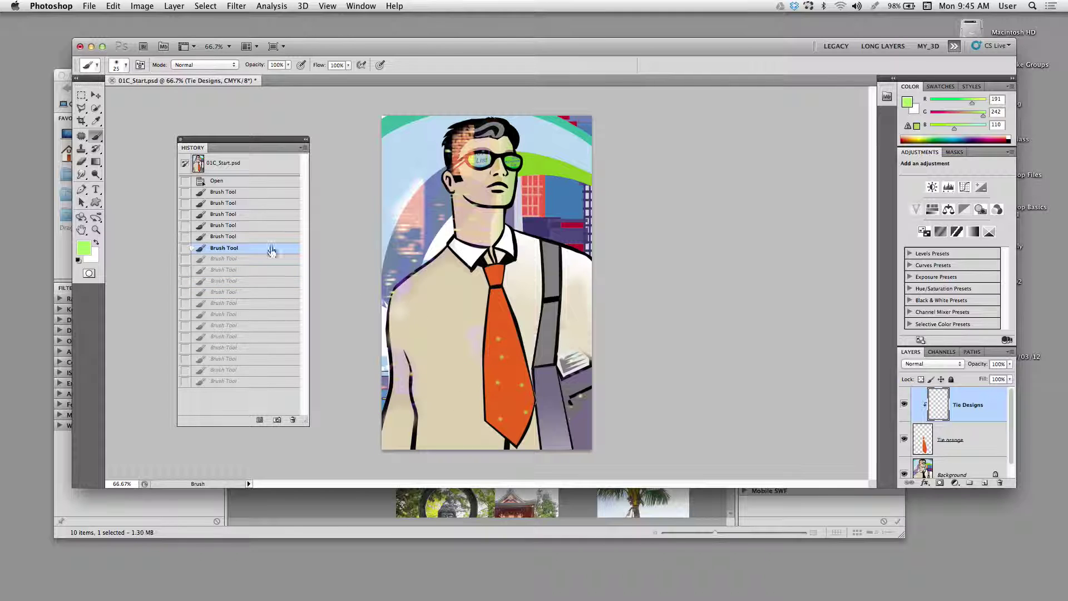
pyautogui.click(250, 237)
pyautogui.click(249, 225)
pyautogui.click(246, 215)
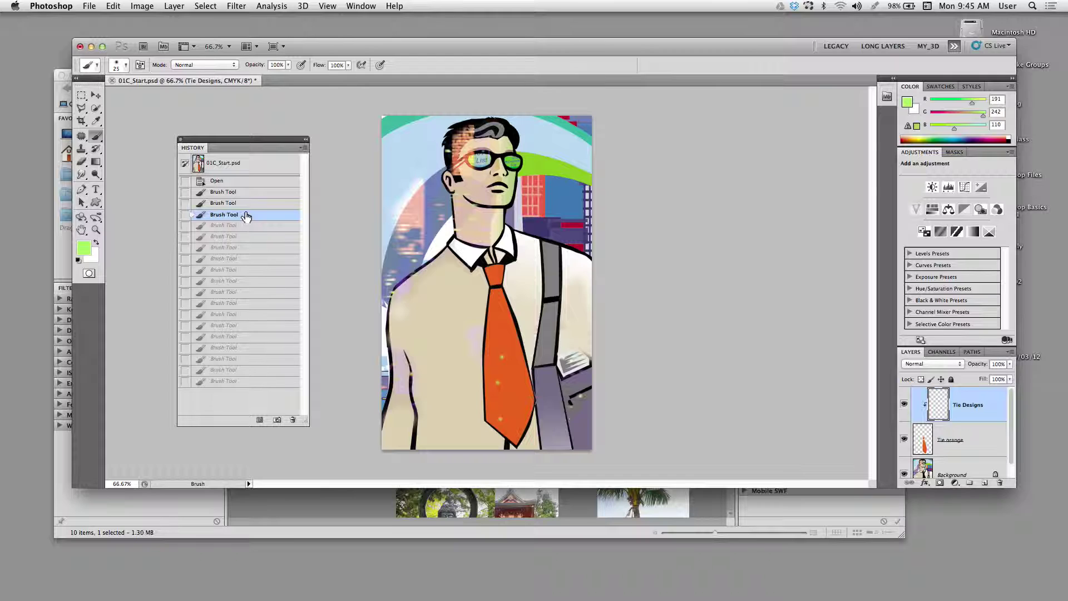
# - Return to the latest history state and delete the last two Brush Tool states
pyautogui.click(269, 381)
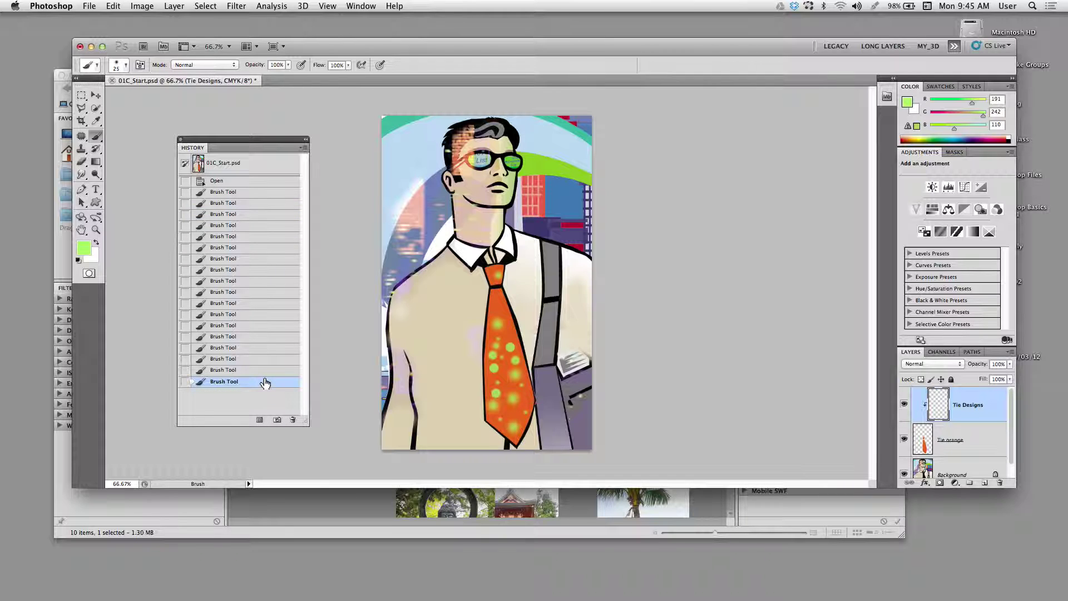
pyautogui.click(293, 420)
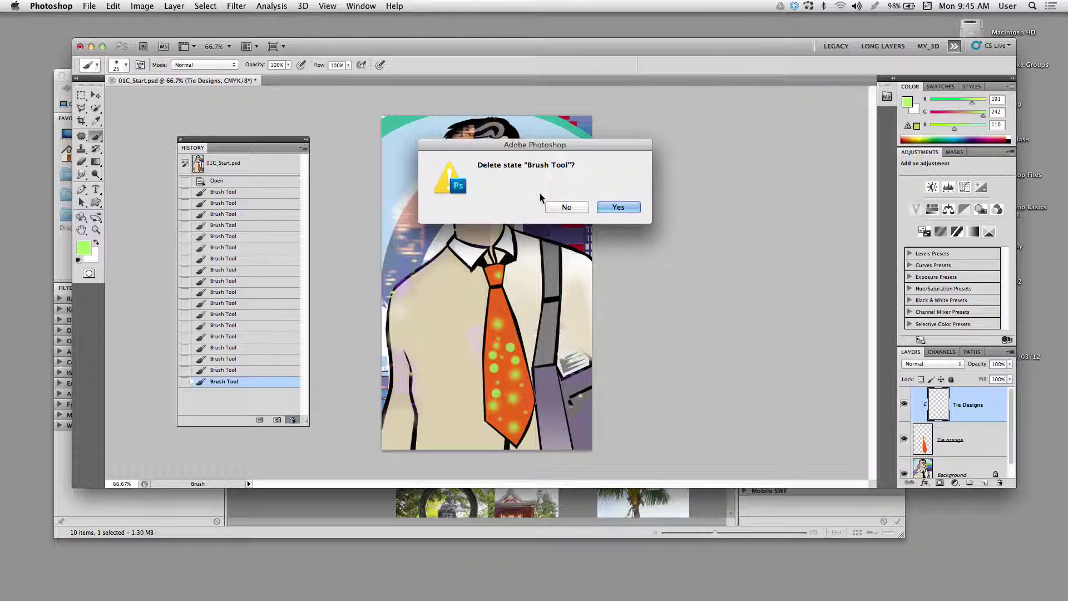
pyautogui.click(619, 208)
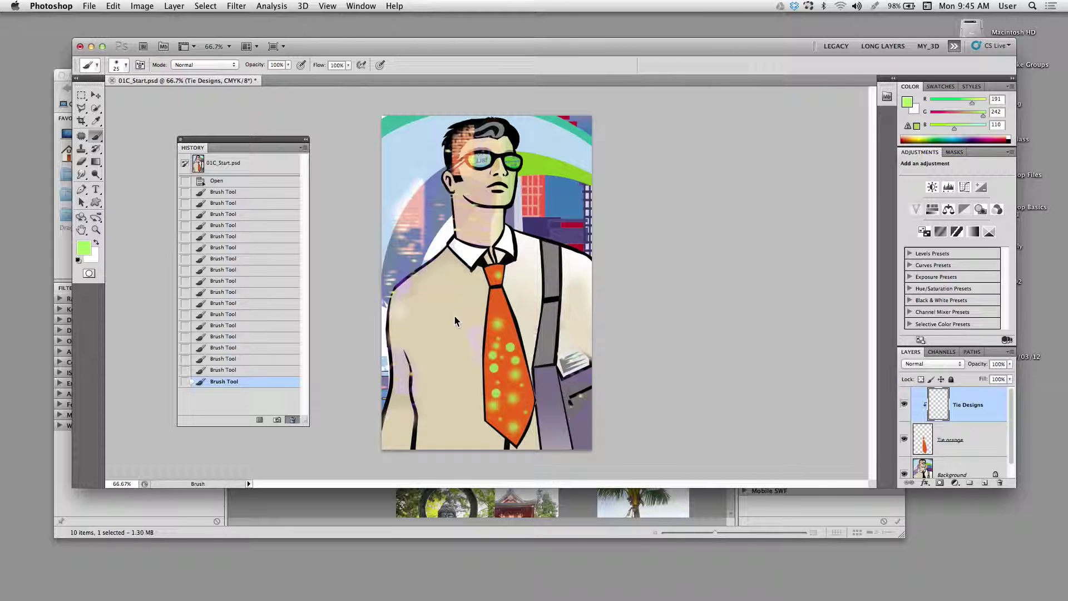
pyautogui.click(293, 421)
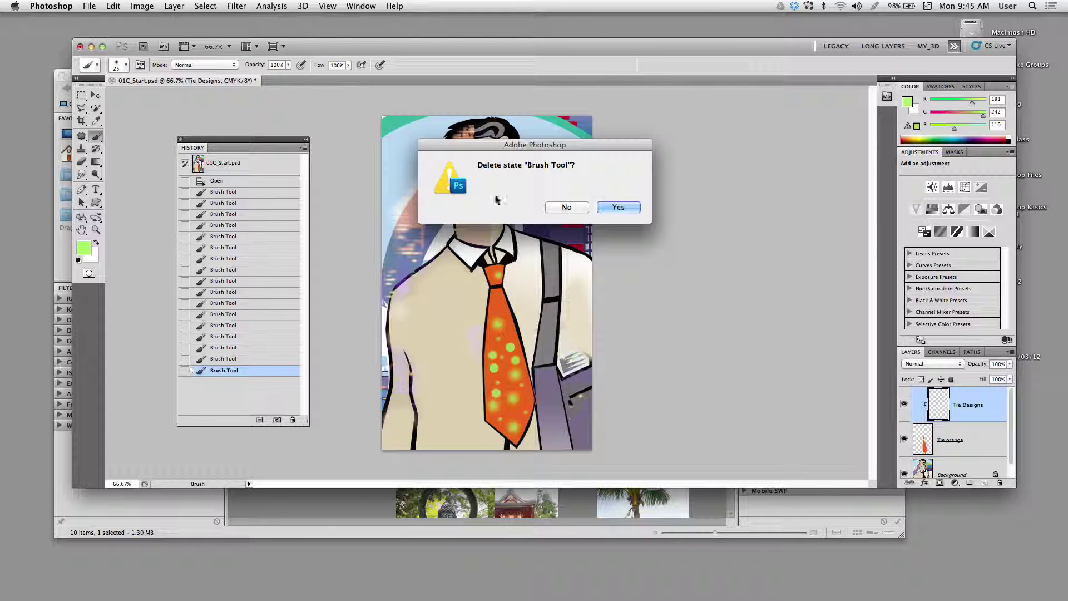
pyautogui.moveTo(478, 146); pyautogui.dragTo(342, 191)
pyautogui.click(480, 253)
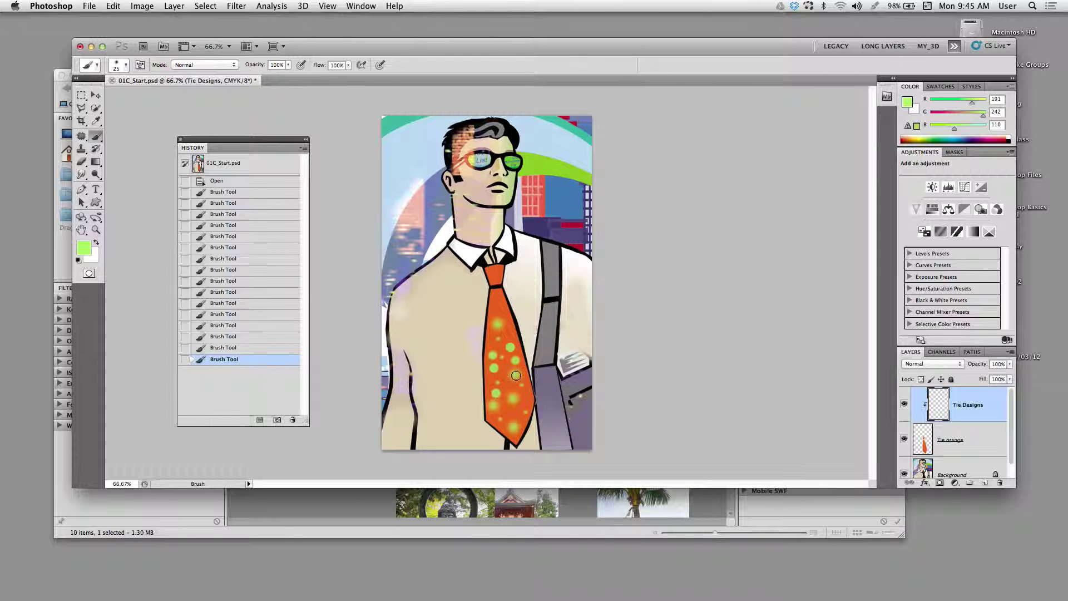
# - Compare several earlier Brush Tool states and revert the image to its Open history state
pyautogui.click(246, 335)
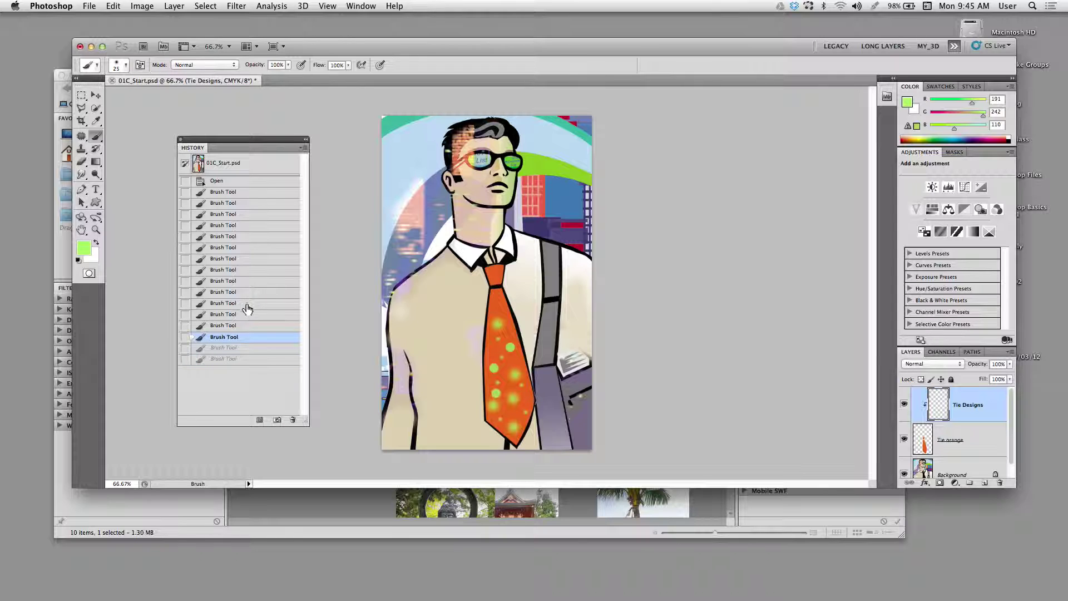
pyautogui.click(247, 304)
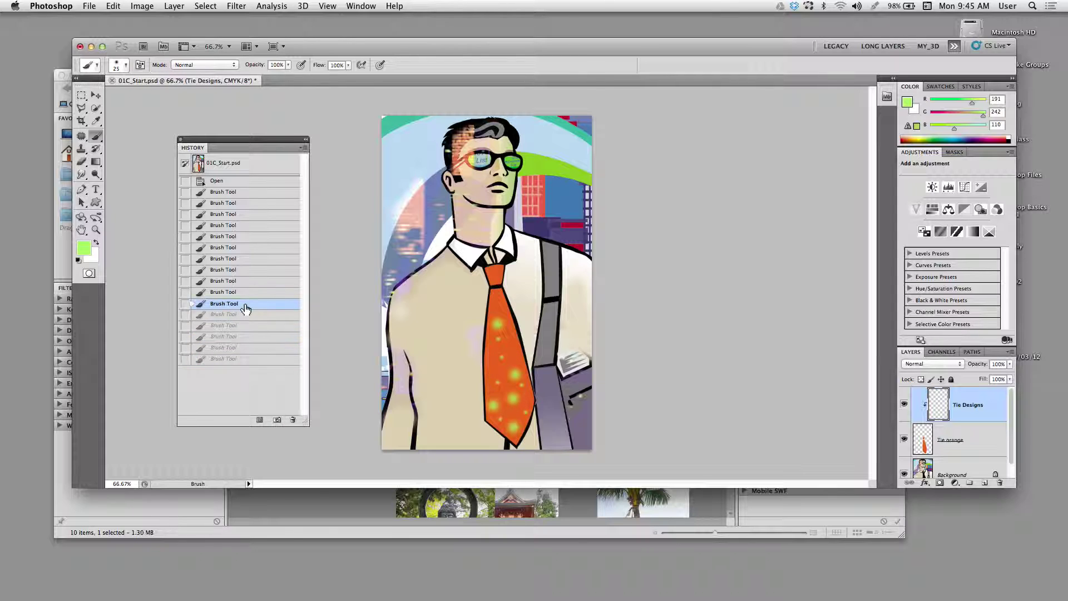
pyautogui.click(251, 360)
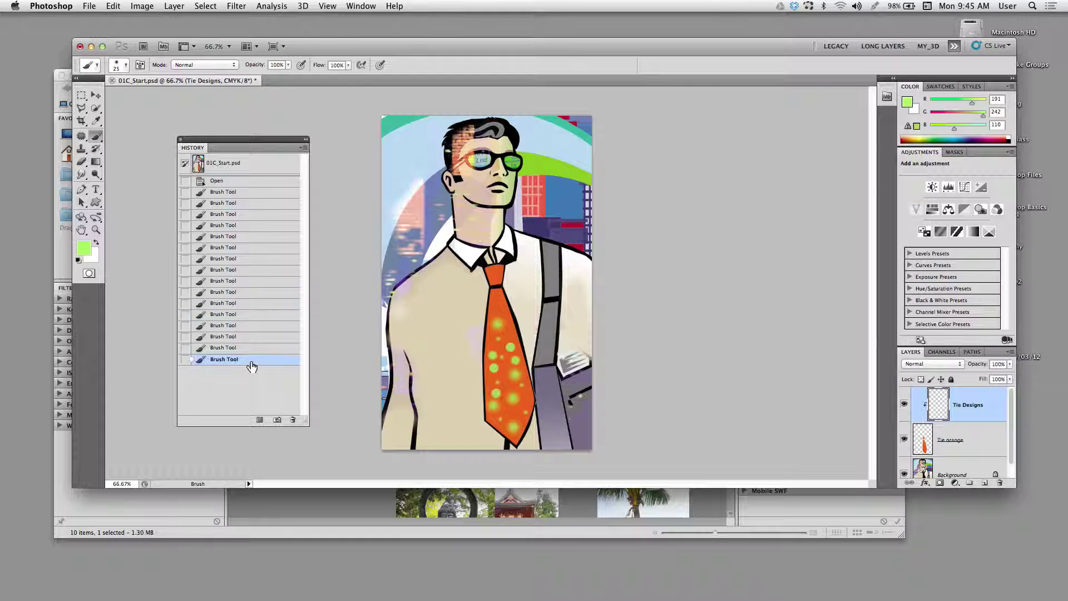
pyautogui.click(237, 281)
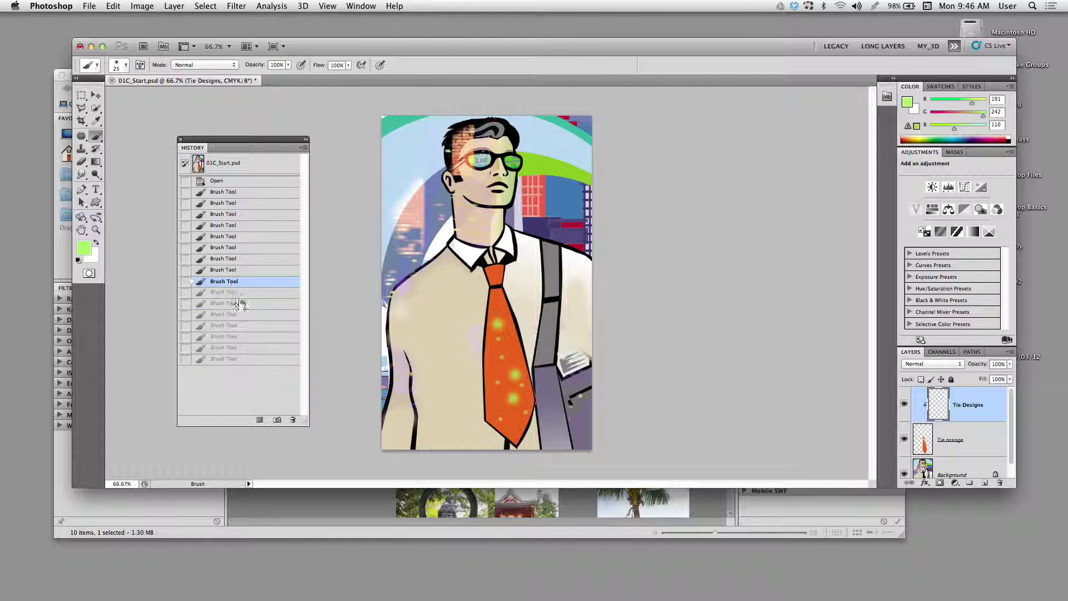
pyautogui.click(231, 183)
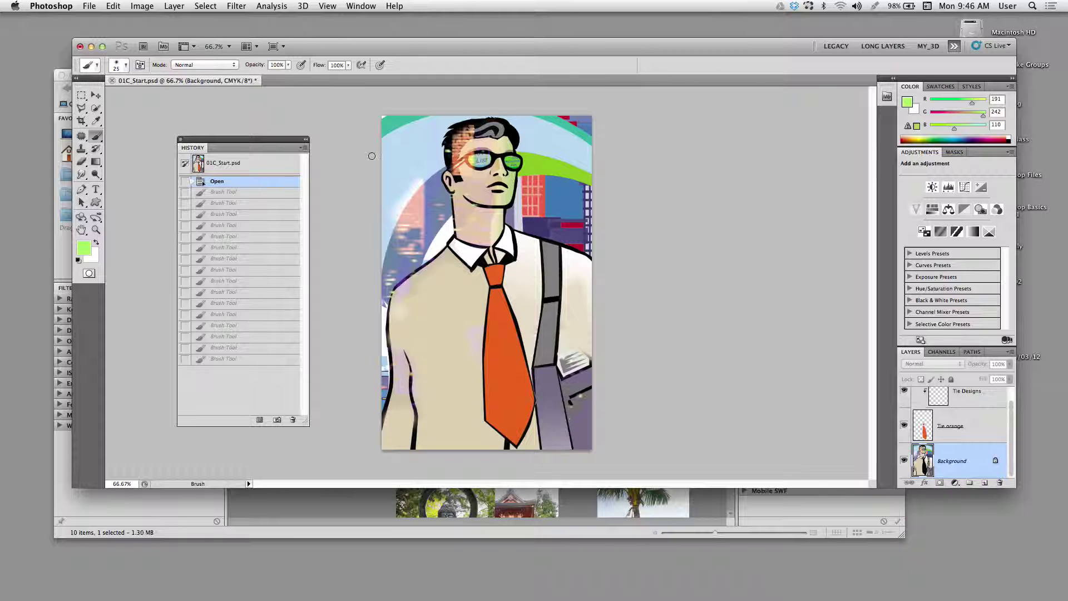
# - Move the Photoshop window down to uncover Adobe Bridge, switch to Bridge and shift its window slightly to the right
pyautogui.moveTo(396, 48); pyautogui.dragTo(410, 125)
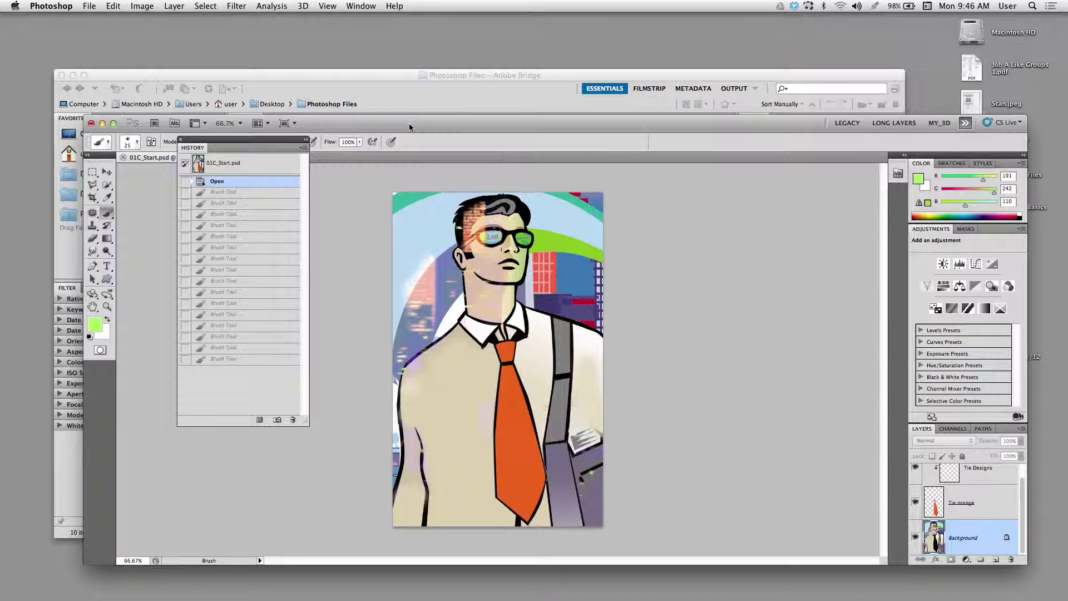
pyautogui.moveTo(493, 120); pyautogui.dragTo(461, 128)
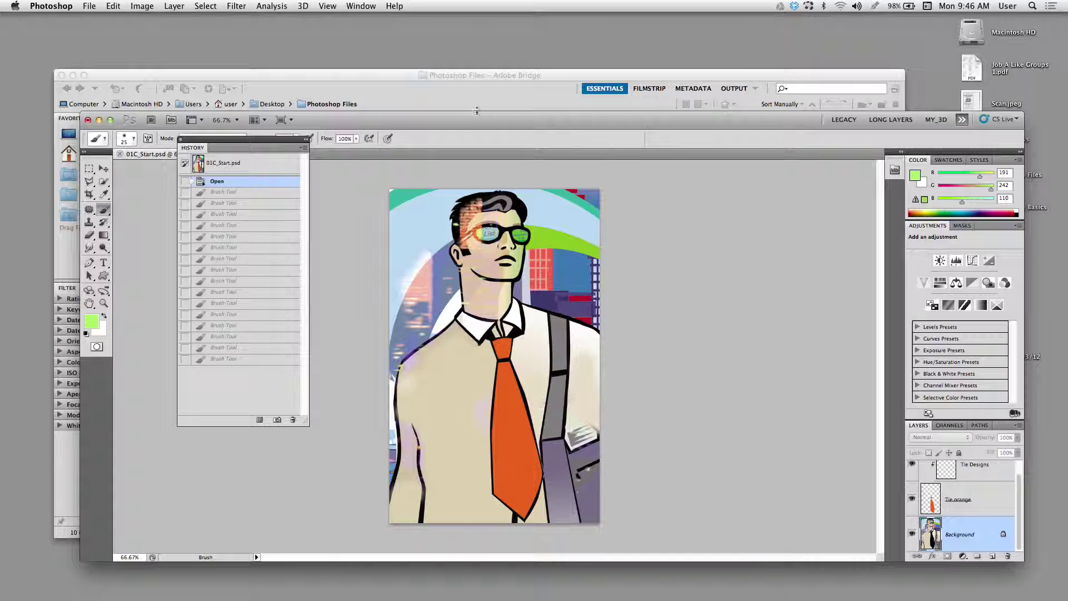
pyautogui.moveTo(492, 120); pyautogui.dragTo(530, 218)
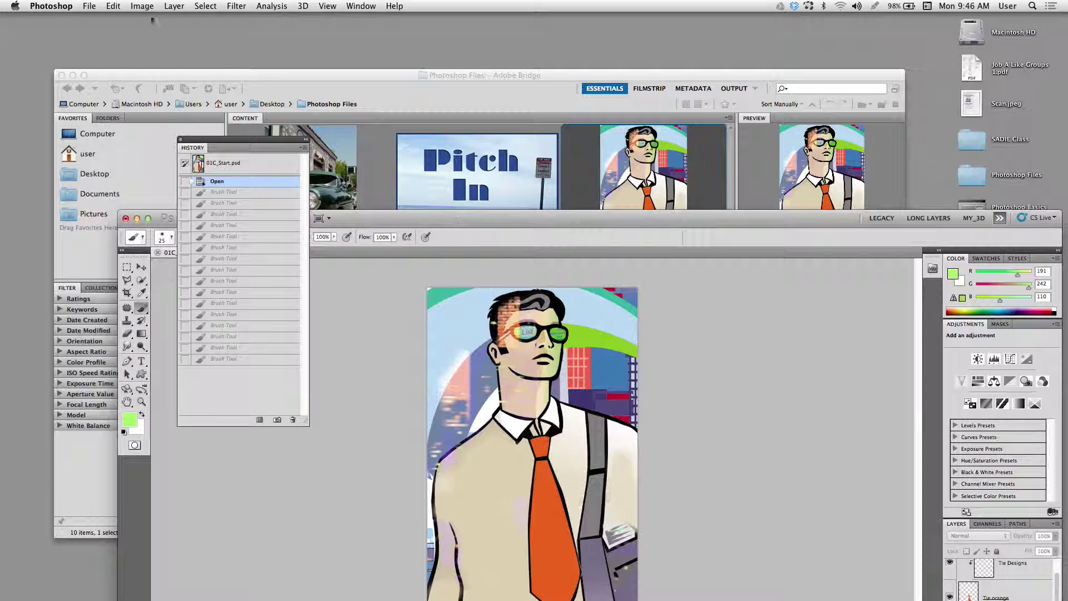
pyautogui.click(89, 6)
pyautogui.click(274, 75)
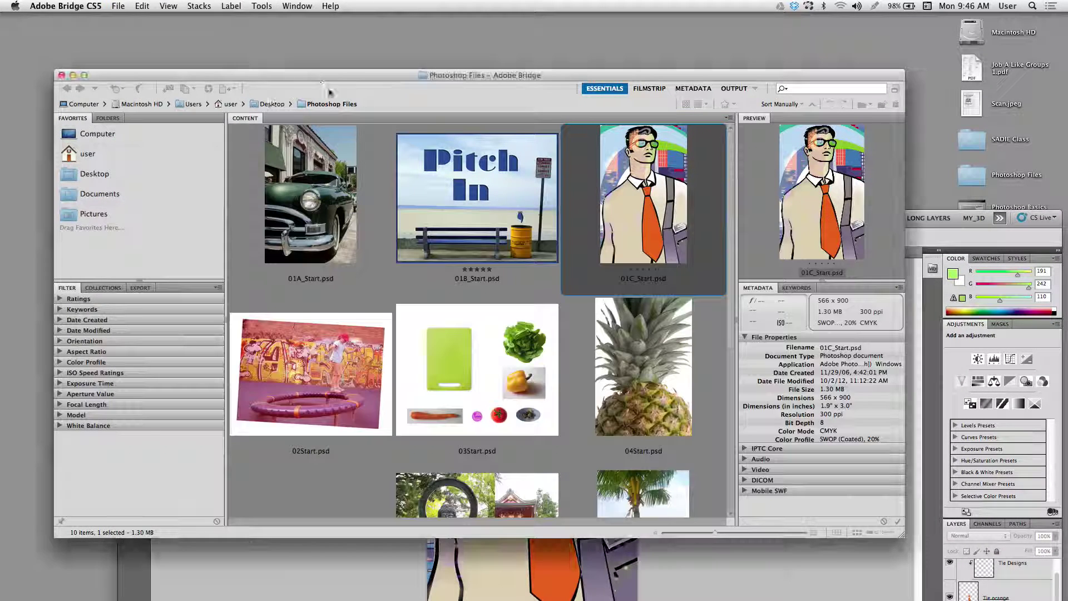
pyautogui.moveTo(360, 81); pyautogui.dragTo(402, 82)
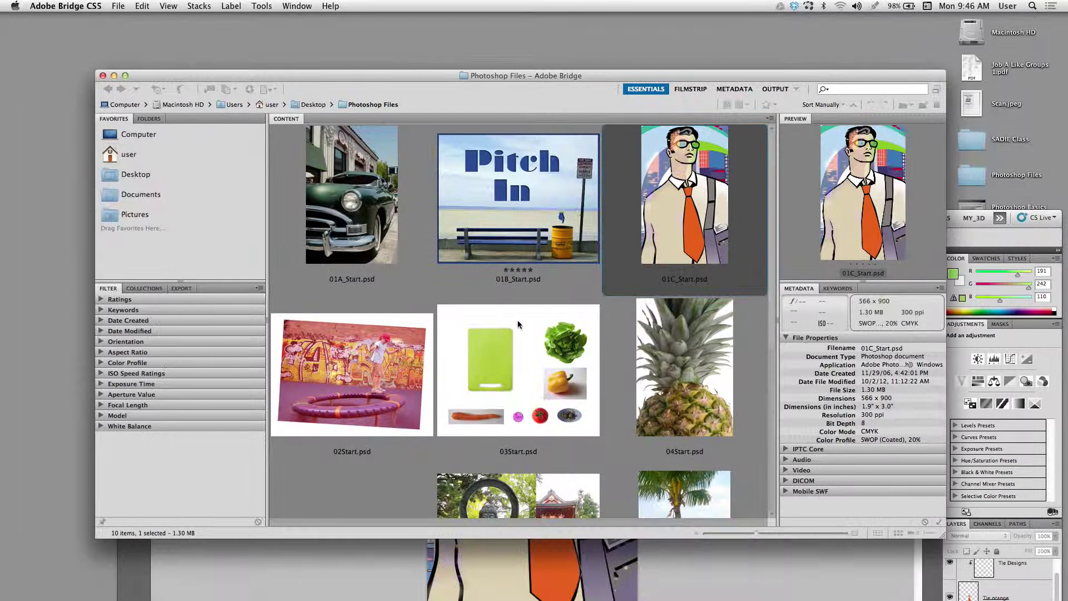
# - Switch back to Photoshop, shift its window to the right and move the History panel down beside the image
pyautogui.click(357, 570)
pyautogui.moveTo(449, 214); pyautogui.dragTo(522, 215)
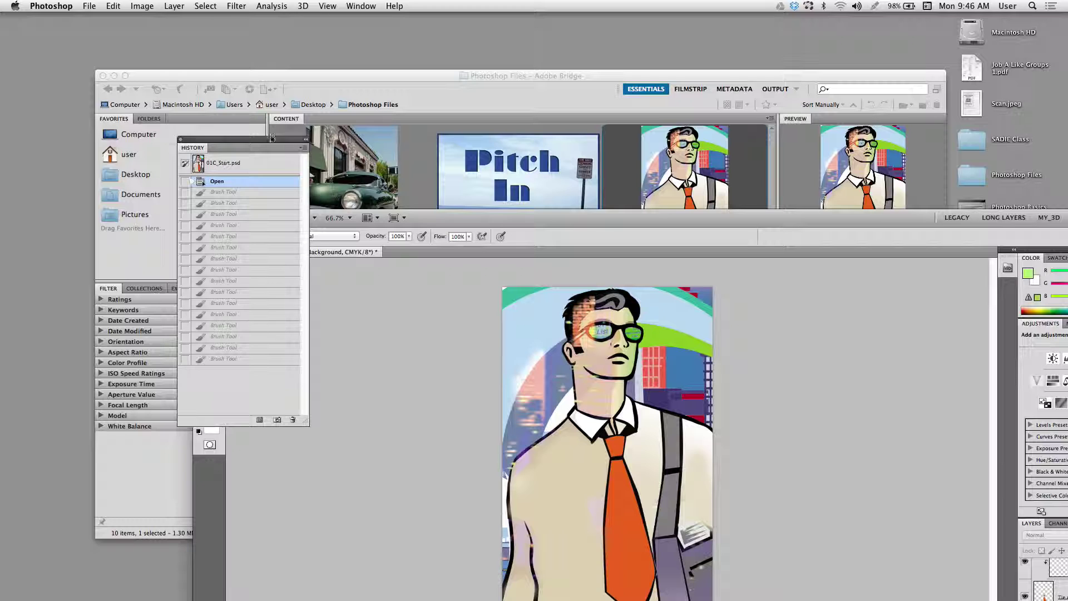
pyautogui.moveTo(272, 138); pyautogui.dragTo(431, 401)
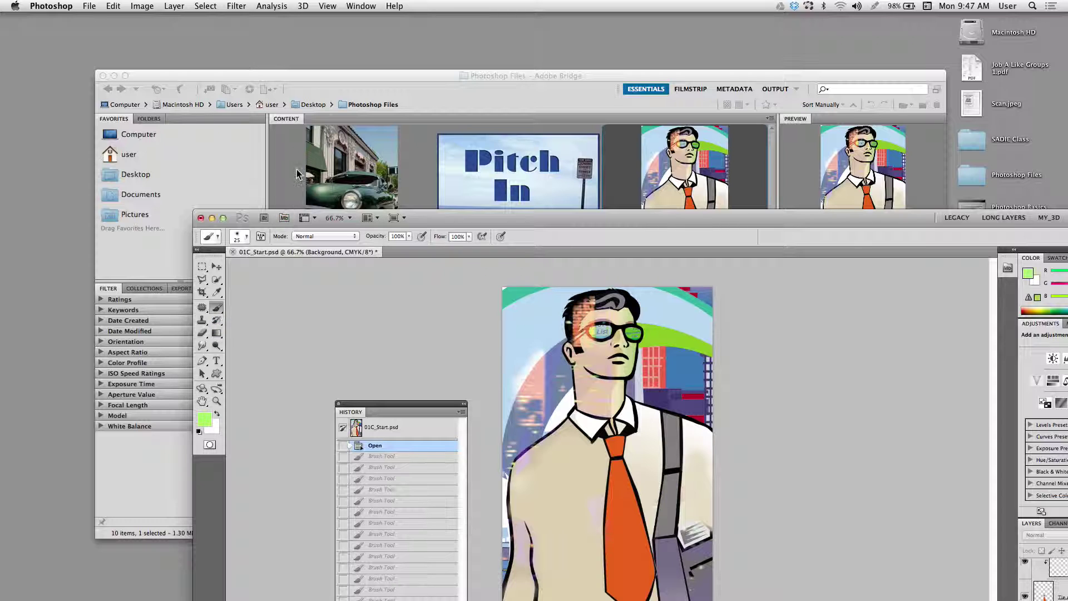
pyautogui.moveTo(426, 220); pyautogui.dragTo(427, 220)
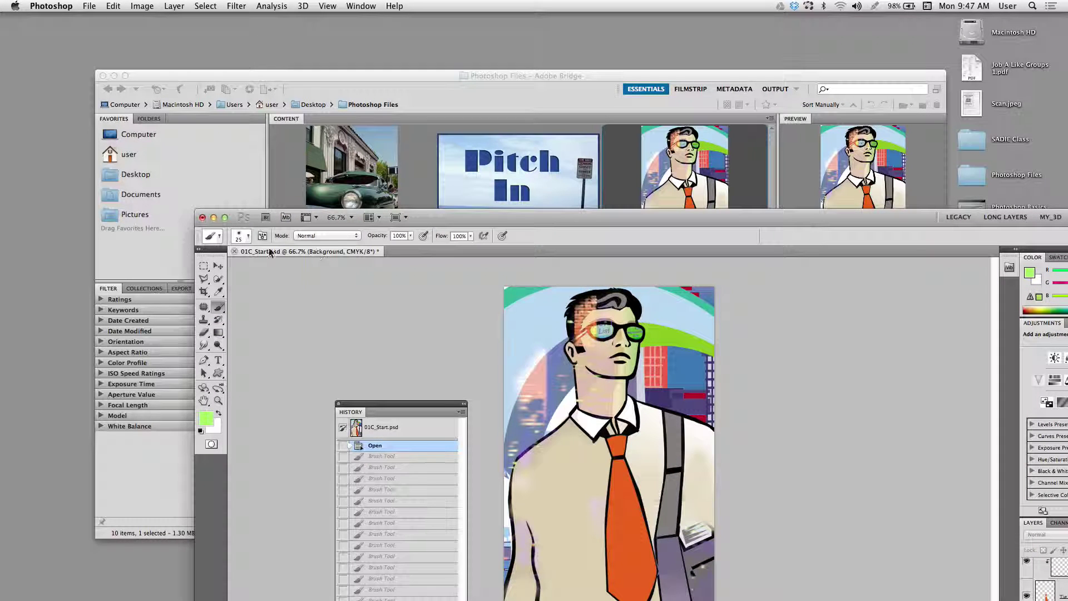
# - View the Brush tool's preset options, including Reset All Tools, and dismiss them without choosing any
pyautogui.click(219, 236)
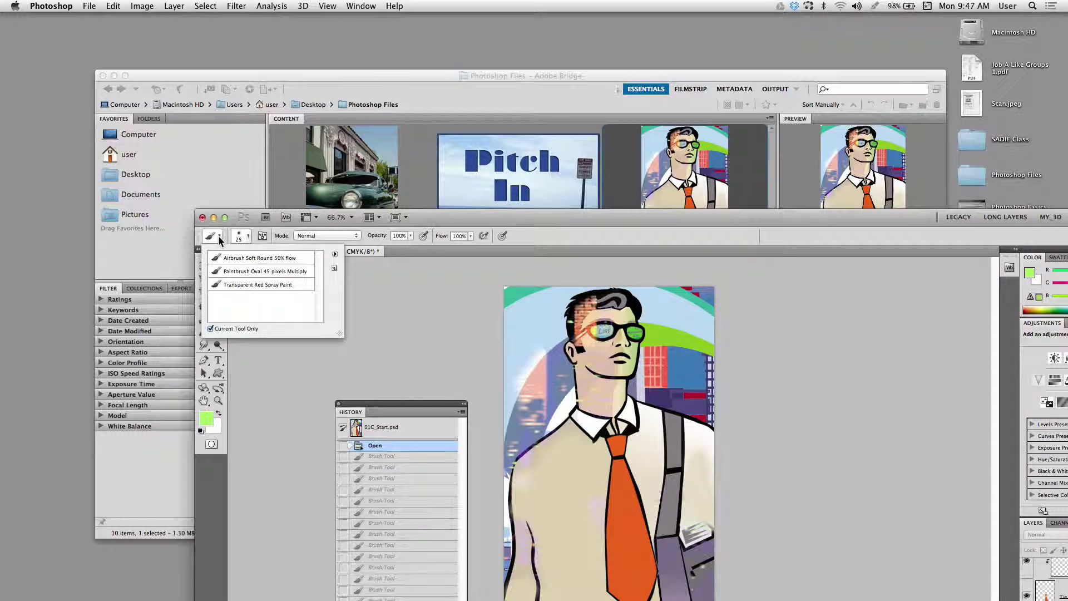
pyautogui.click(335, 256)
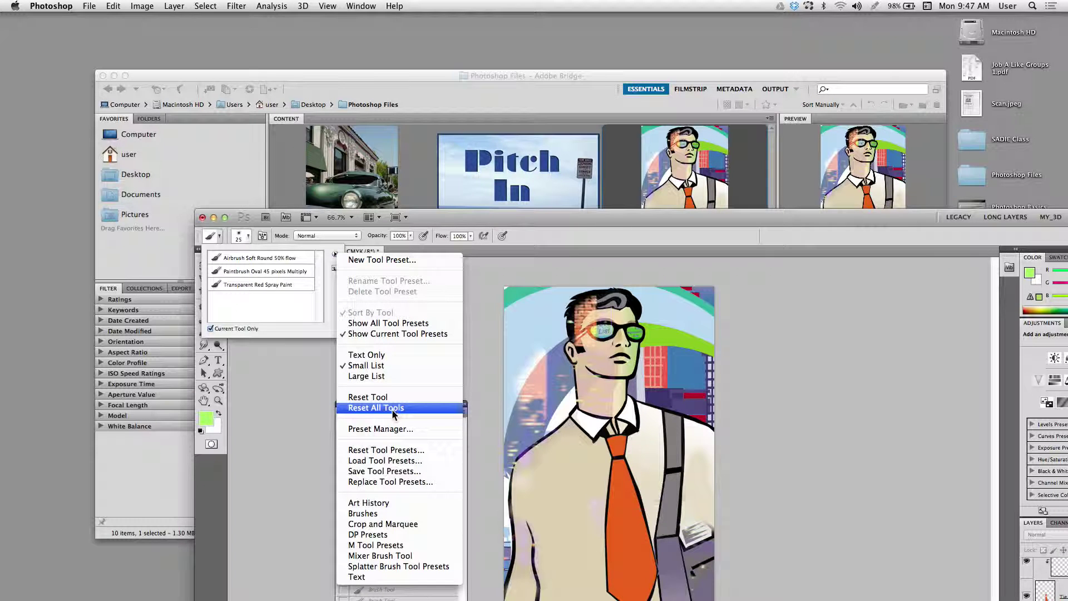
pyautogui.click(290, 404)
pyautogui.click(293, 390)
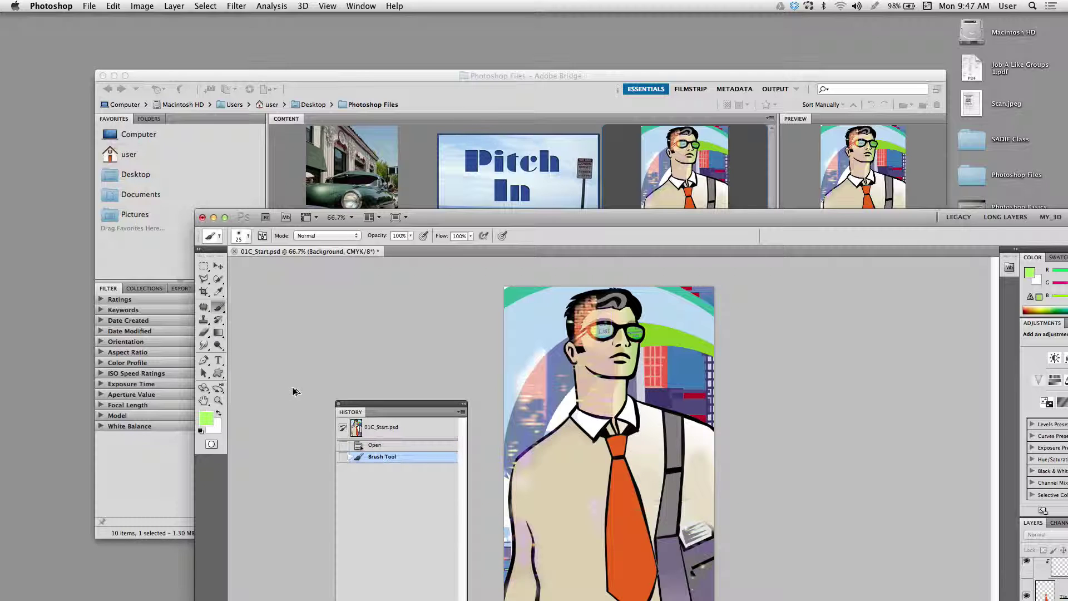
# - Move the Photoshop window back up the screen and make Tie Designs the active layer
pyautogui.moveTo(455, 216); pyautogui.dragTo(351, 61)
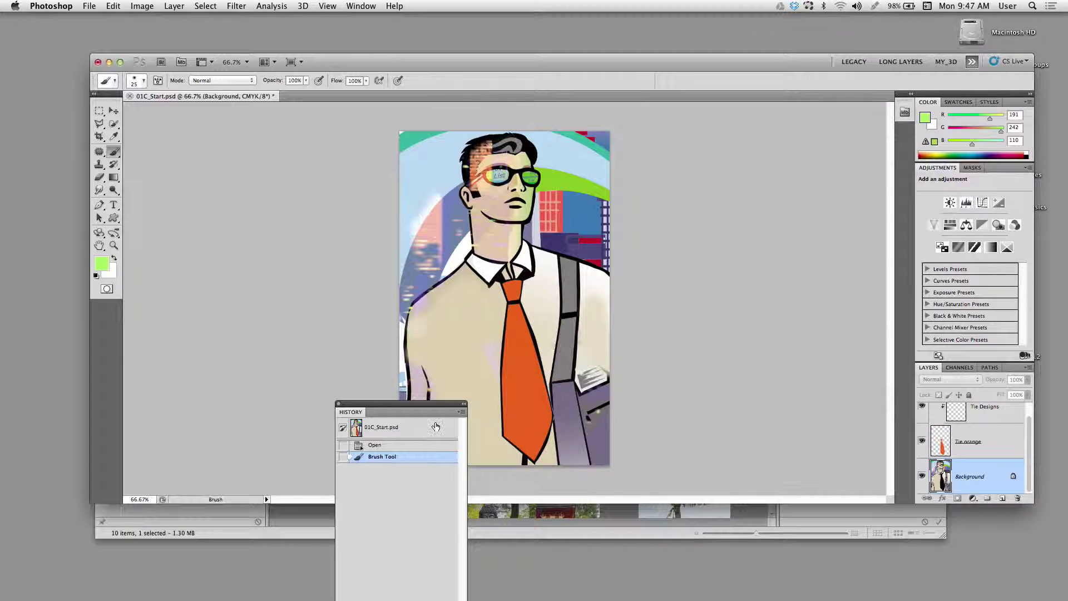
pyautogui.click(982, 418)
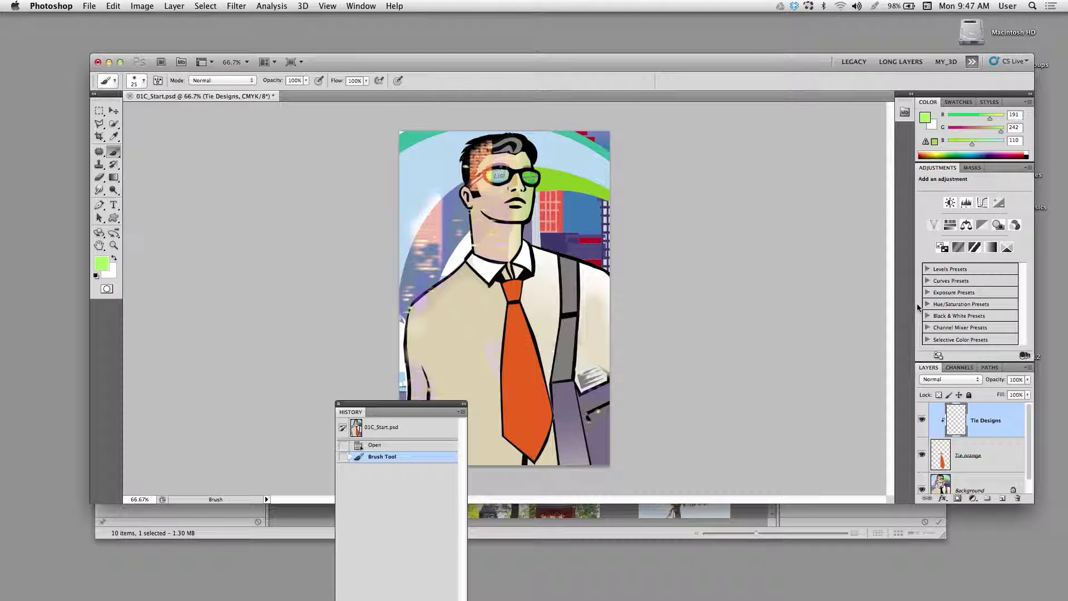
# - Widen the panel dock and collapse the Adjustments and Color panel groups
pyautogui.moveTo(918, 307); pyautogui.dragTo(751, 314)
pyautogui.doubleClick(913, 167)
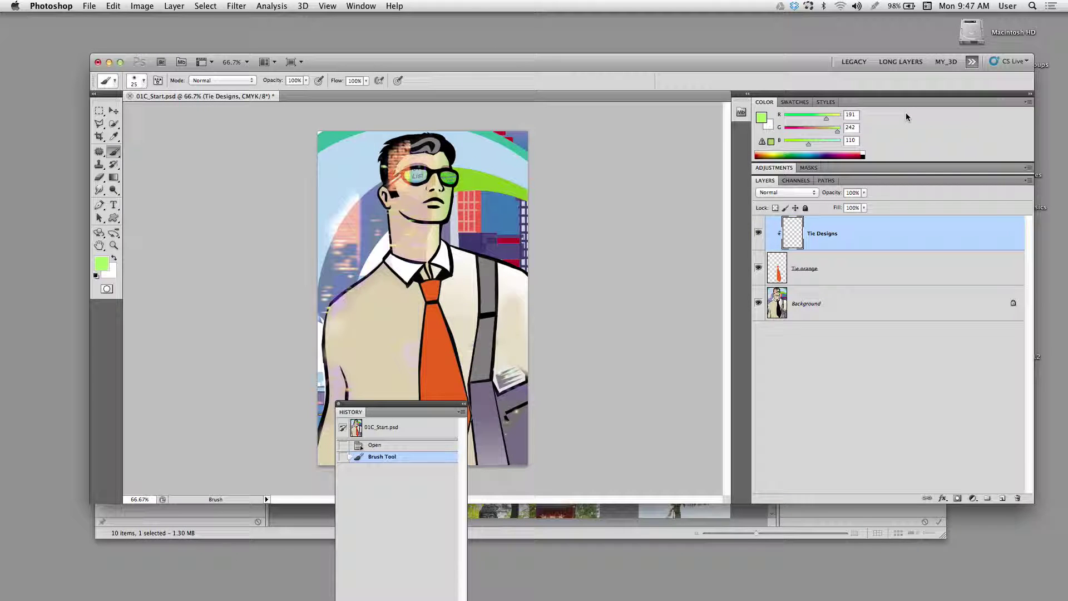
pyautogui.doubleClick(897, 103)
# - Shift the Photoshop window slightly to the right, switch to Adobe Bridge and move its window slightly down
pyautogui.moveTo(644, 66); pyautogui.dragTo(665, 63)
pyautogui.click(605, 534)
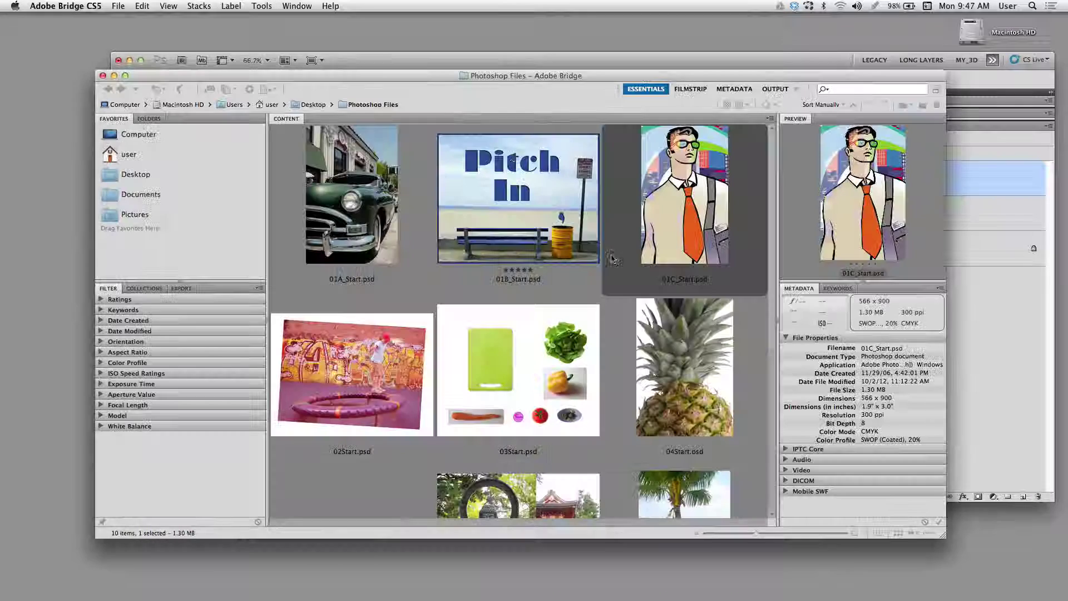
pyautogui.moveTo(498, 77); pyautogui.dragTo(508, 95)
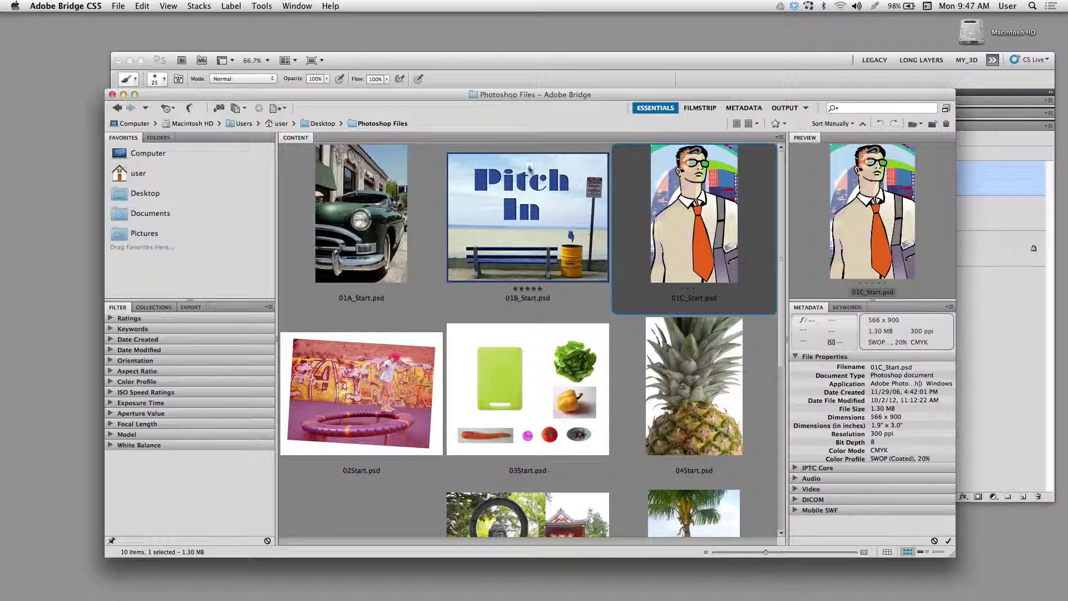
# - Open 01B_Start.psd from the Photoshop Files folder in Photoshop
pyautogui.click(502, 212)
pyautogui.doubleClick(503, 212)
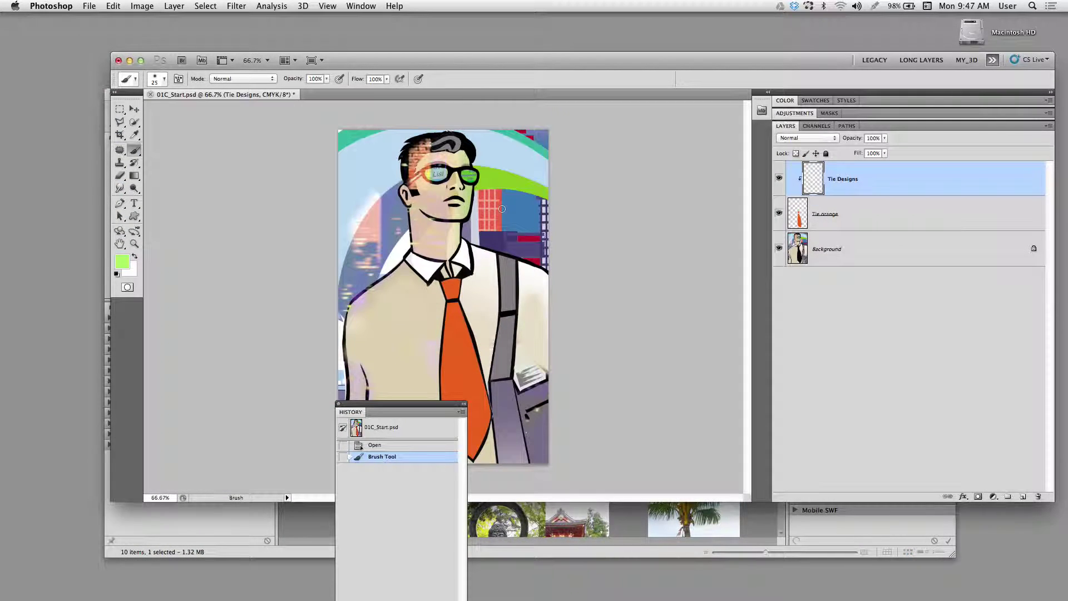
pyautogui.click(594, 303)
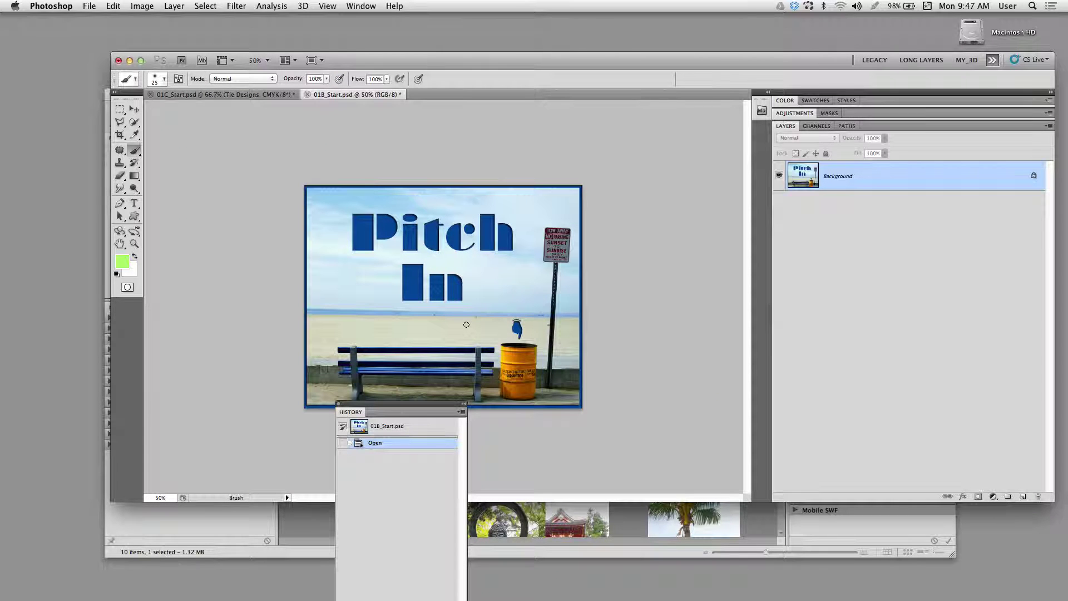
# - Move the Photoshop window down the screen and slightly to the right so the Bridge window behind is partly uncovered
pyautogui.moveTo(459, 66); pyautogui.dragTo(409, 152)
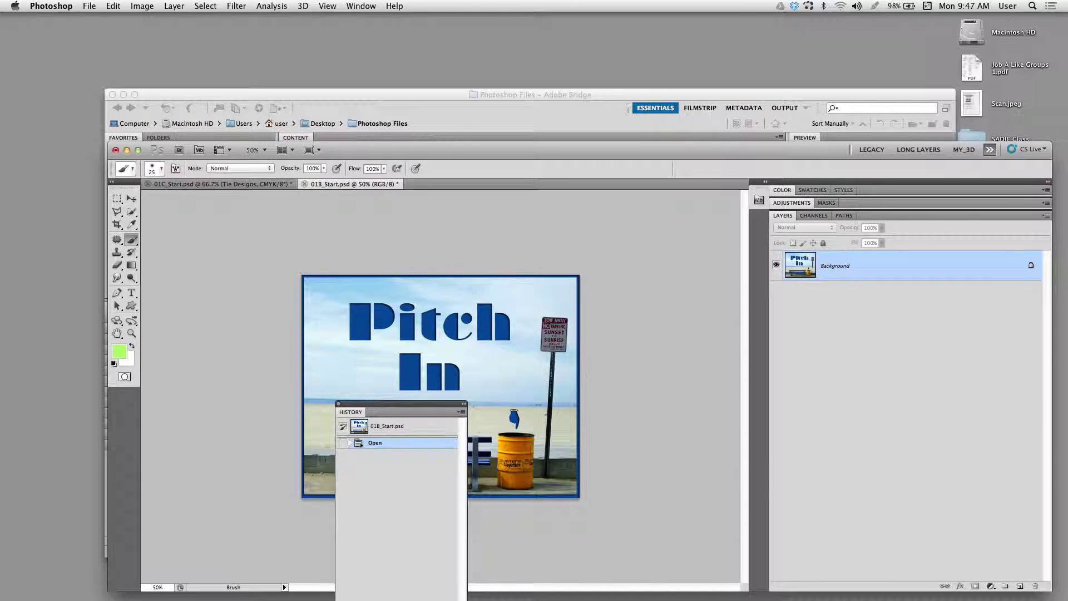
pyautogui.click(51, 7)
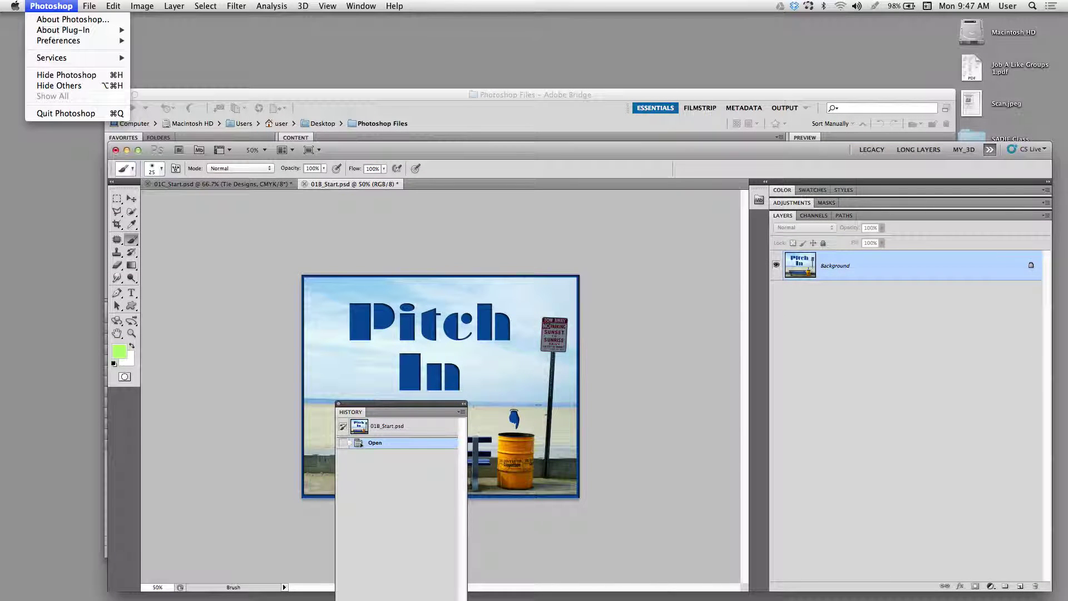
pyautogui.click(414, 161)
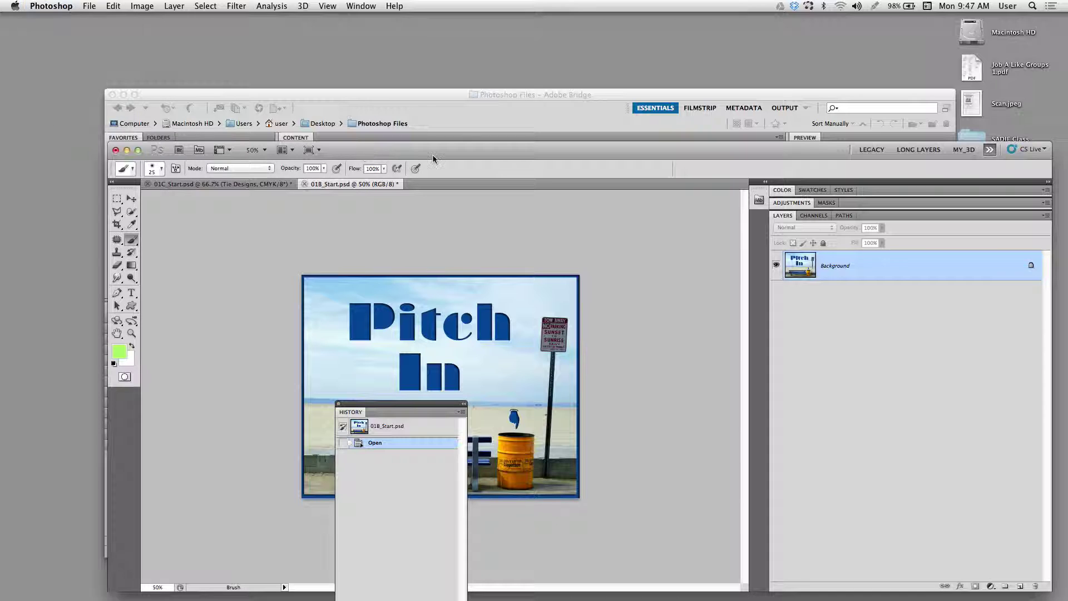
pyautogui.moveTo(425, 157); pyautogui.dragTo(446, 180)
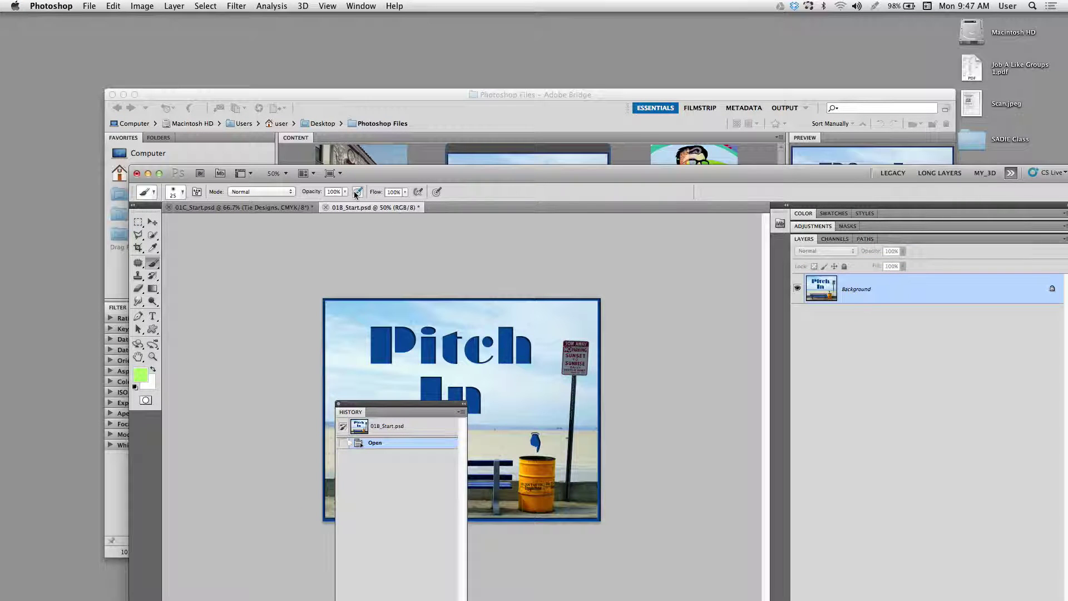
# - Close 01B_Start.psd and 01C_Start.psd without saving changes, and quit Photoshop
pyautogui.click(325, 207)
pyautogui.moveTo(398, 167); pyautogui.dragTo(482, 167)
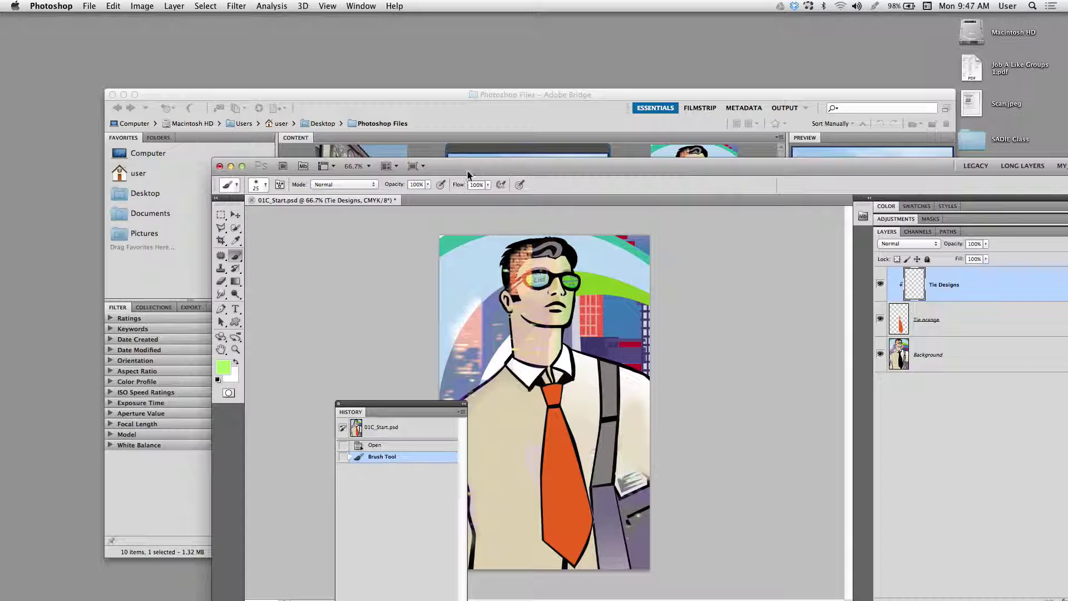
pyautogui.click(251, 200)
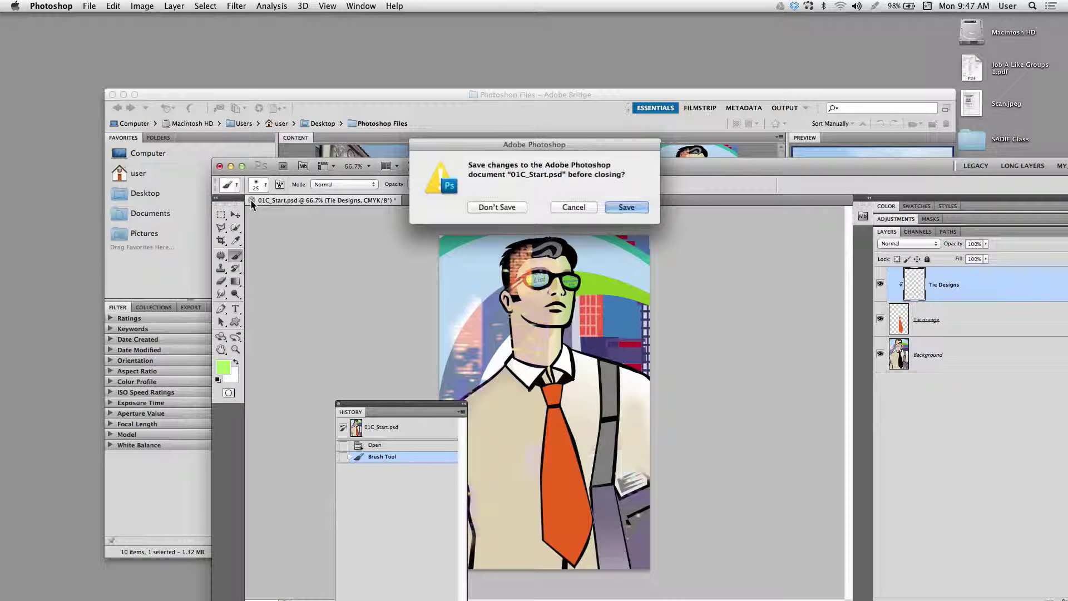
pyautogui.click(497, 207)
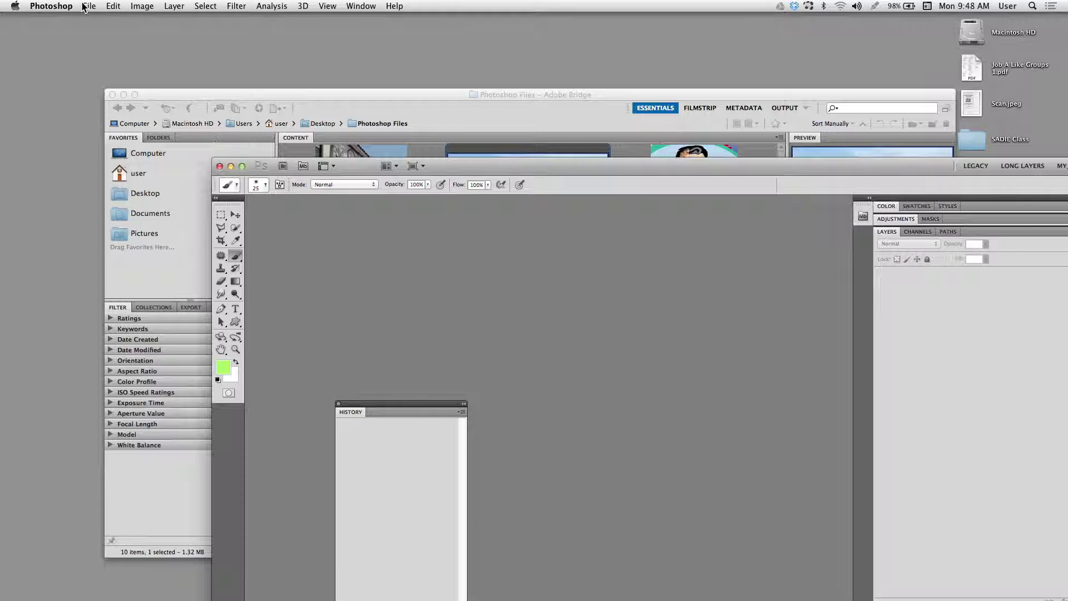
pyautogui.click(49, 6)
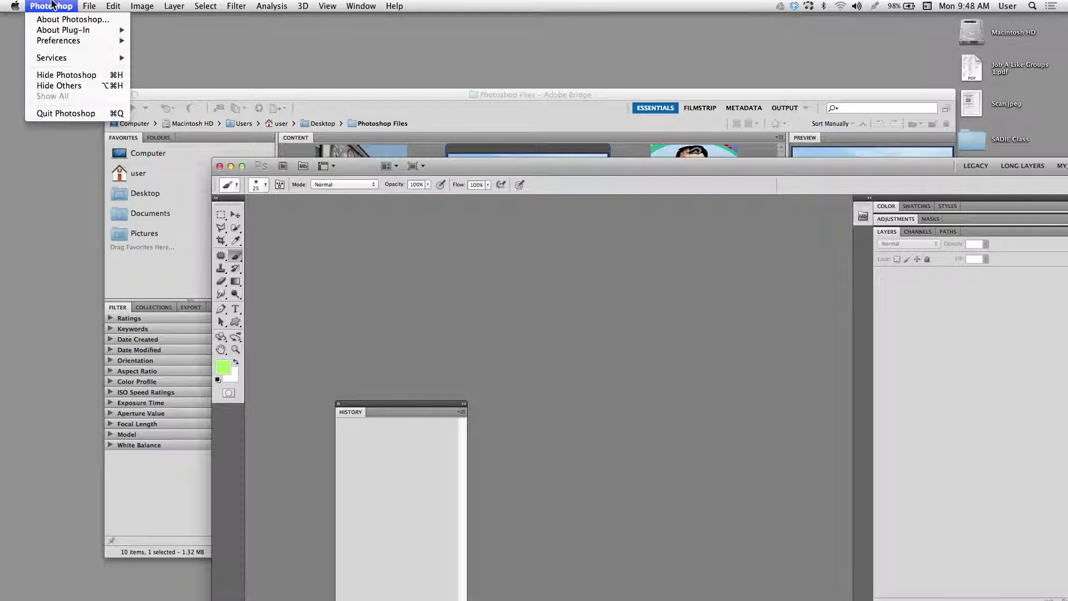
pyautogui.click(78, 114)
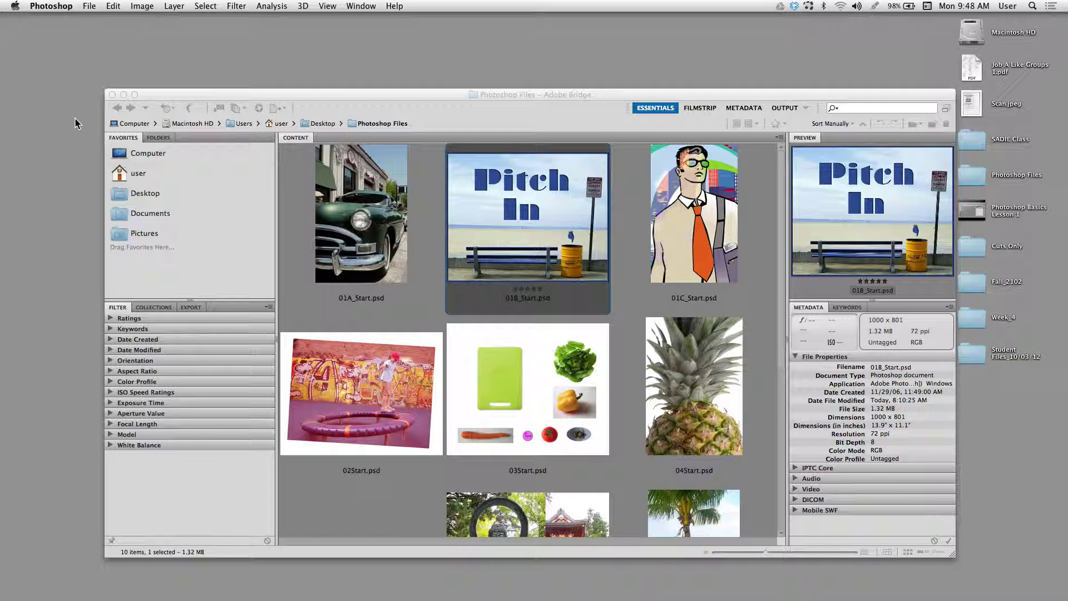
# - Shift the Adobe Bridge window slightly up and to the left, and quit Bridge
pyautogui.click(276, 96)
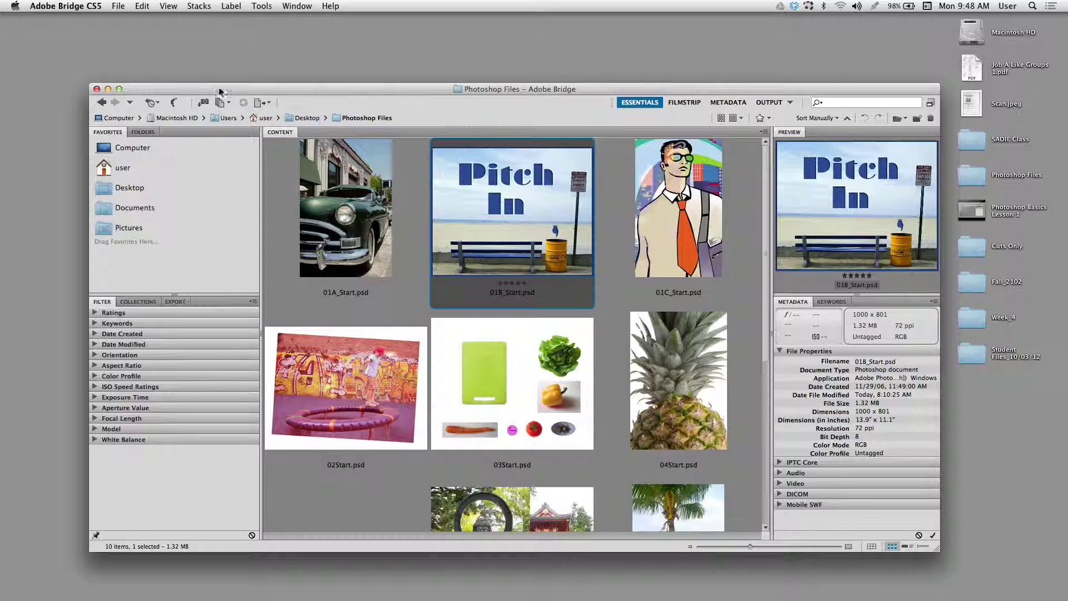
pyautogui.moveTo(240, 90); pyautogui.dragTo(215, 88)
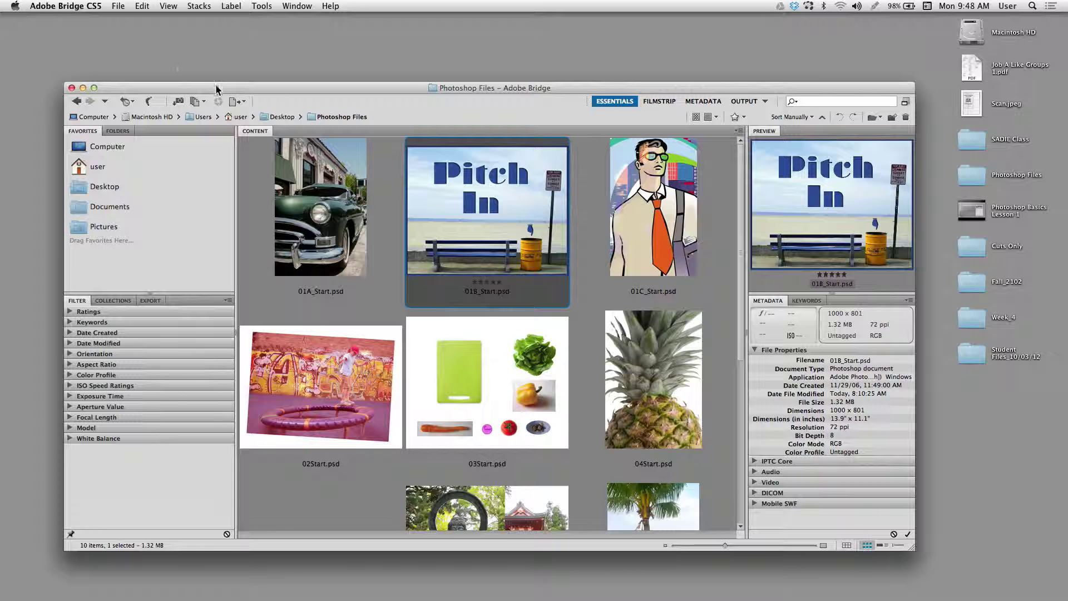
pyautogui.click(55, 4)
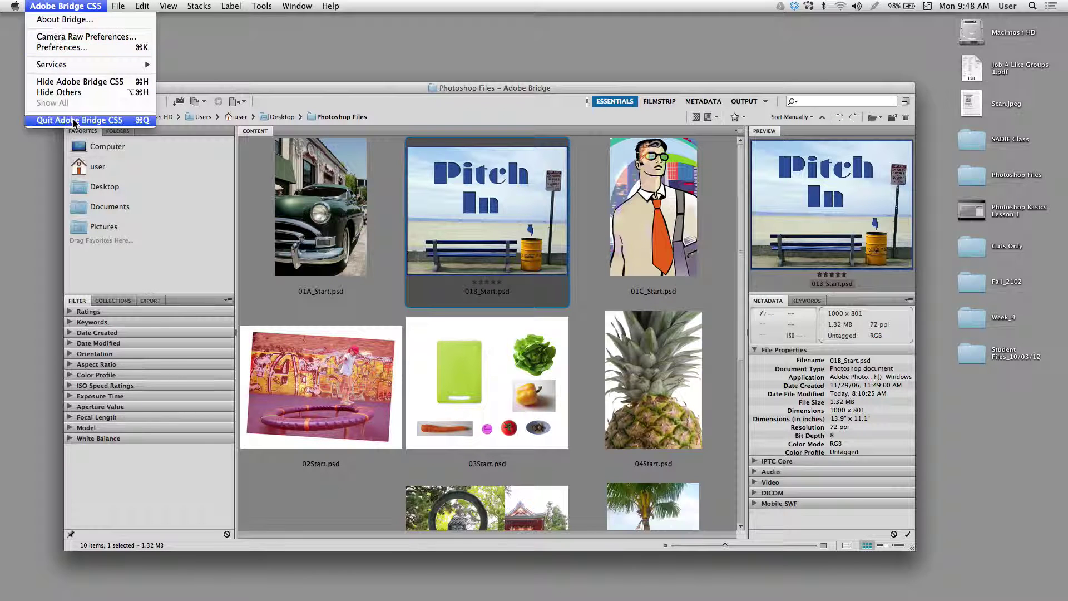
pyautogui.click(103, 121)
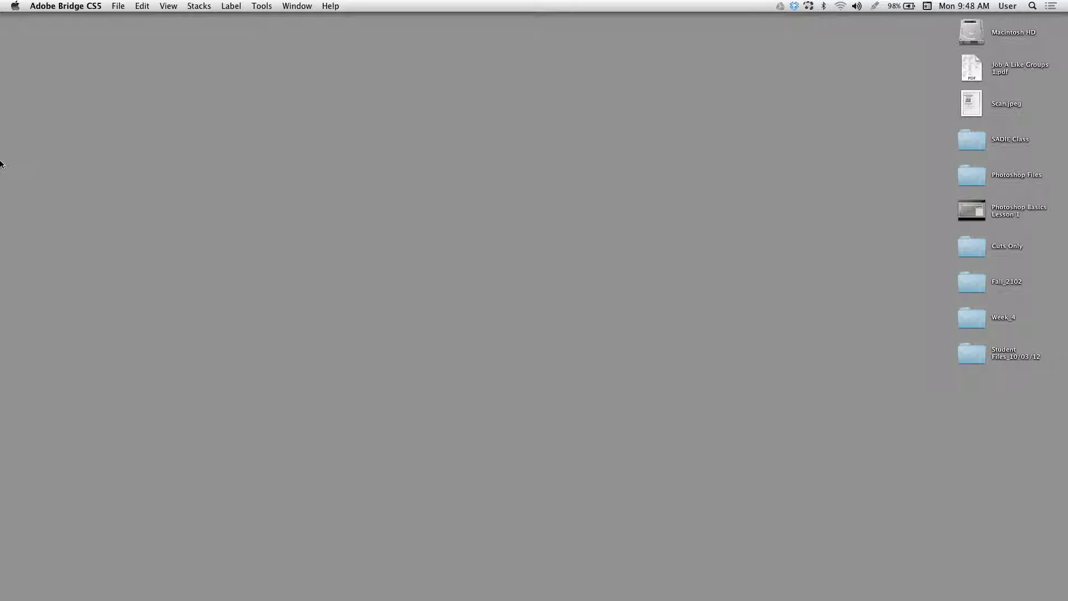
pyautogui.moveTo(1, 161)
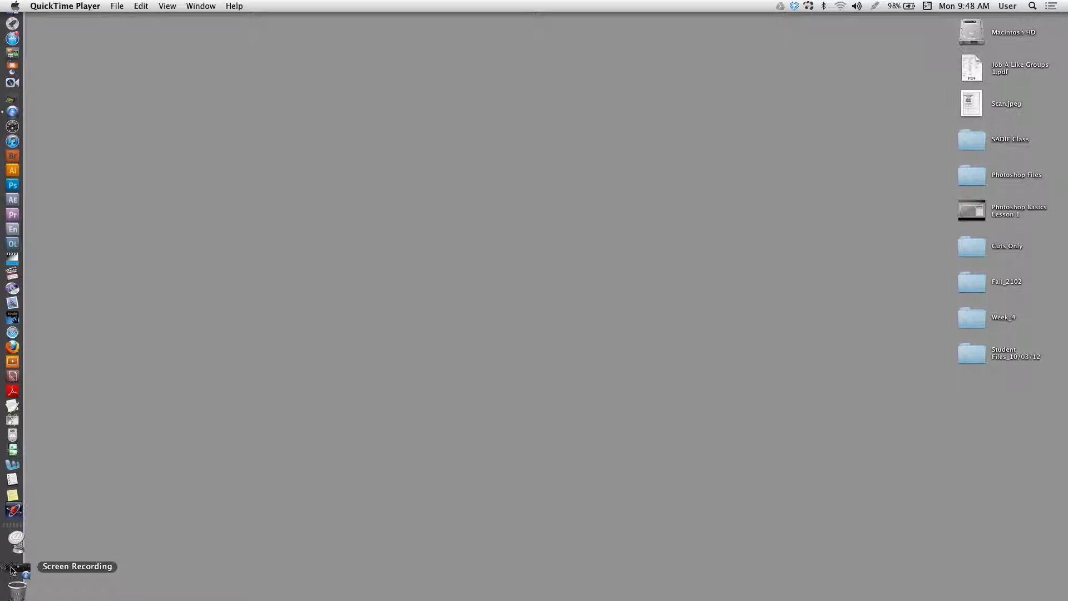